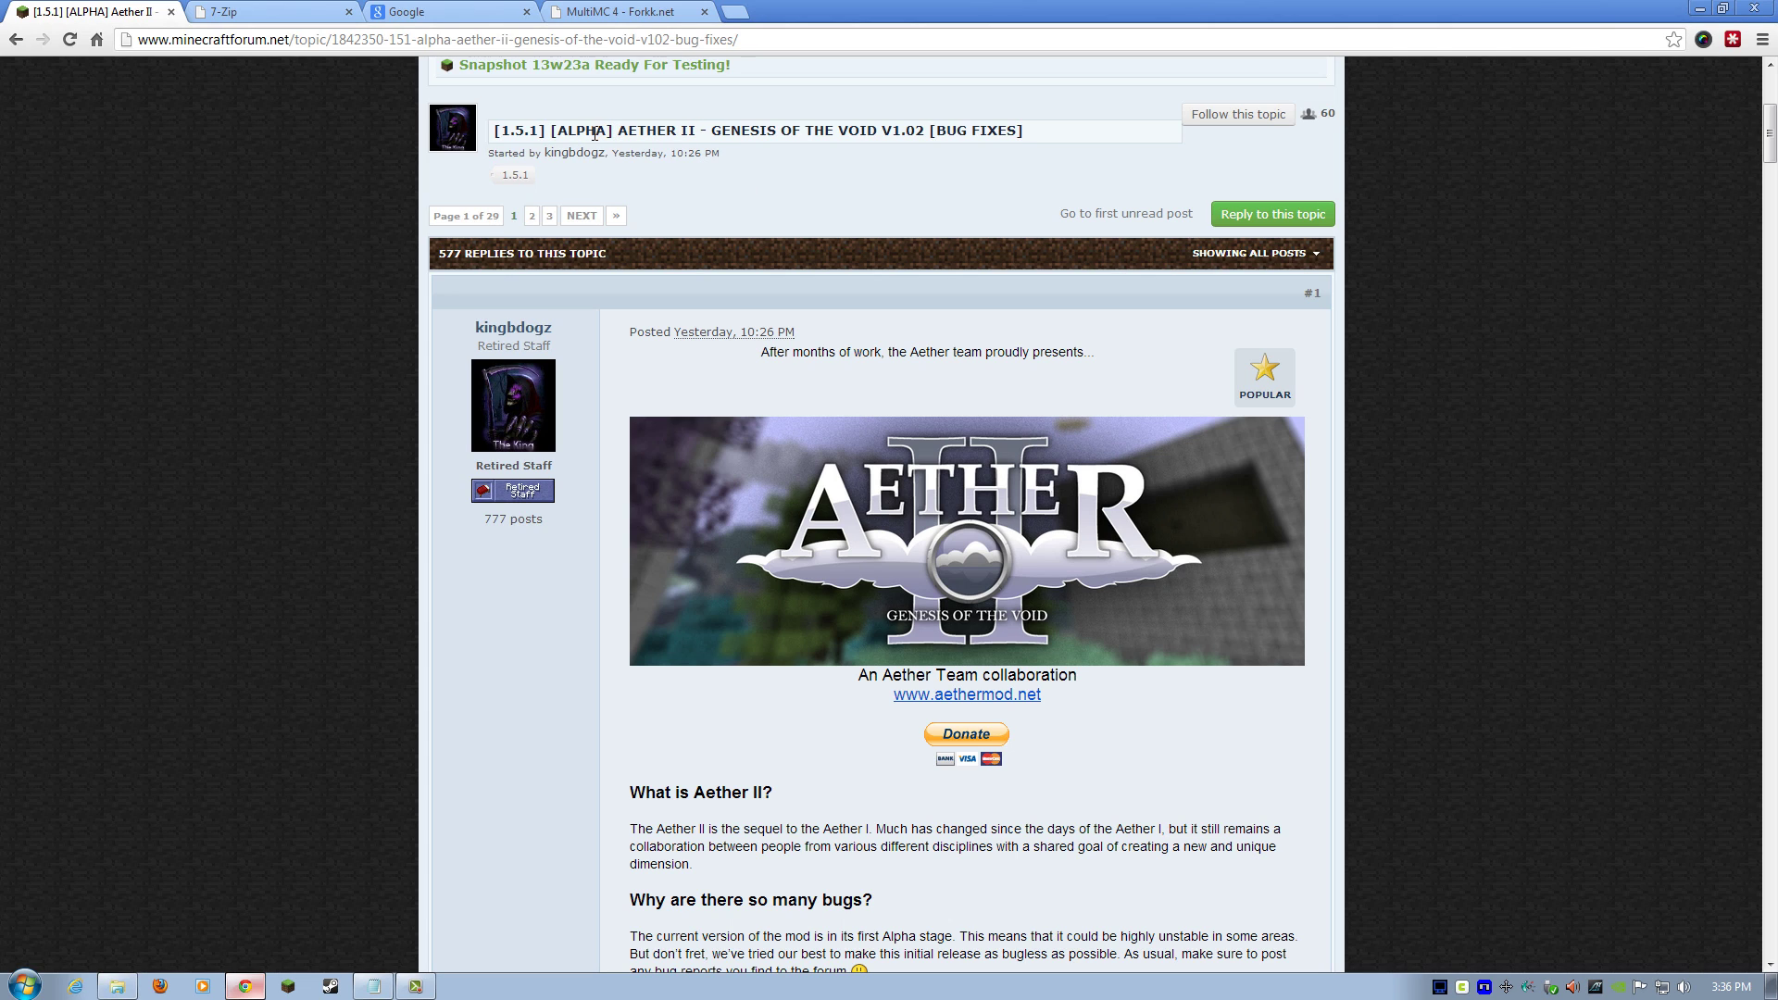
- Examine the Aether II forum thread title for the mod's required Minecraft version and release status
{"action": "double_click", "coordinate": [595, 134]}
{"action": "left_click_drag", "start_coordinate": [540, 128], "coordinate": [507, 130]}
{"action": "left_click", "coordinate": [796, 269]}
{"action": "left_click_drag", "start_coordinate": [925, 130], "coordinate": [881, 130]}
{"action": "left_click_drag", "start_coordinate": [543, 131], "coordinate": [530, 131]}
{"action": "left_click_drag", "start_coordinate": [539, 131], "coordinate": [501, 131]}
{"action": "left_click_drag", "start_coordinate": [546, 131], "coordinate": [493, 131]}
{"action": "left_click", "coordinate": [798, 213]}
- Skim the MultiMC 4 page on forkk.net for its description, installation steps and downloads
{"action": "left_click", "coordinate": [639, 13]}
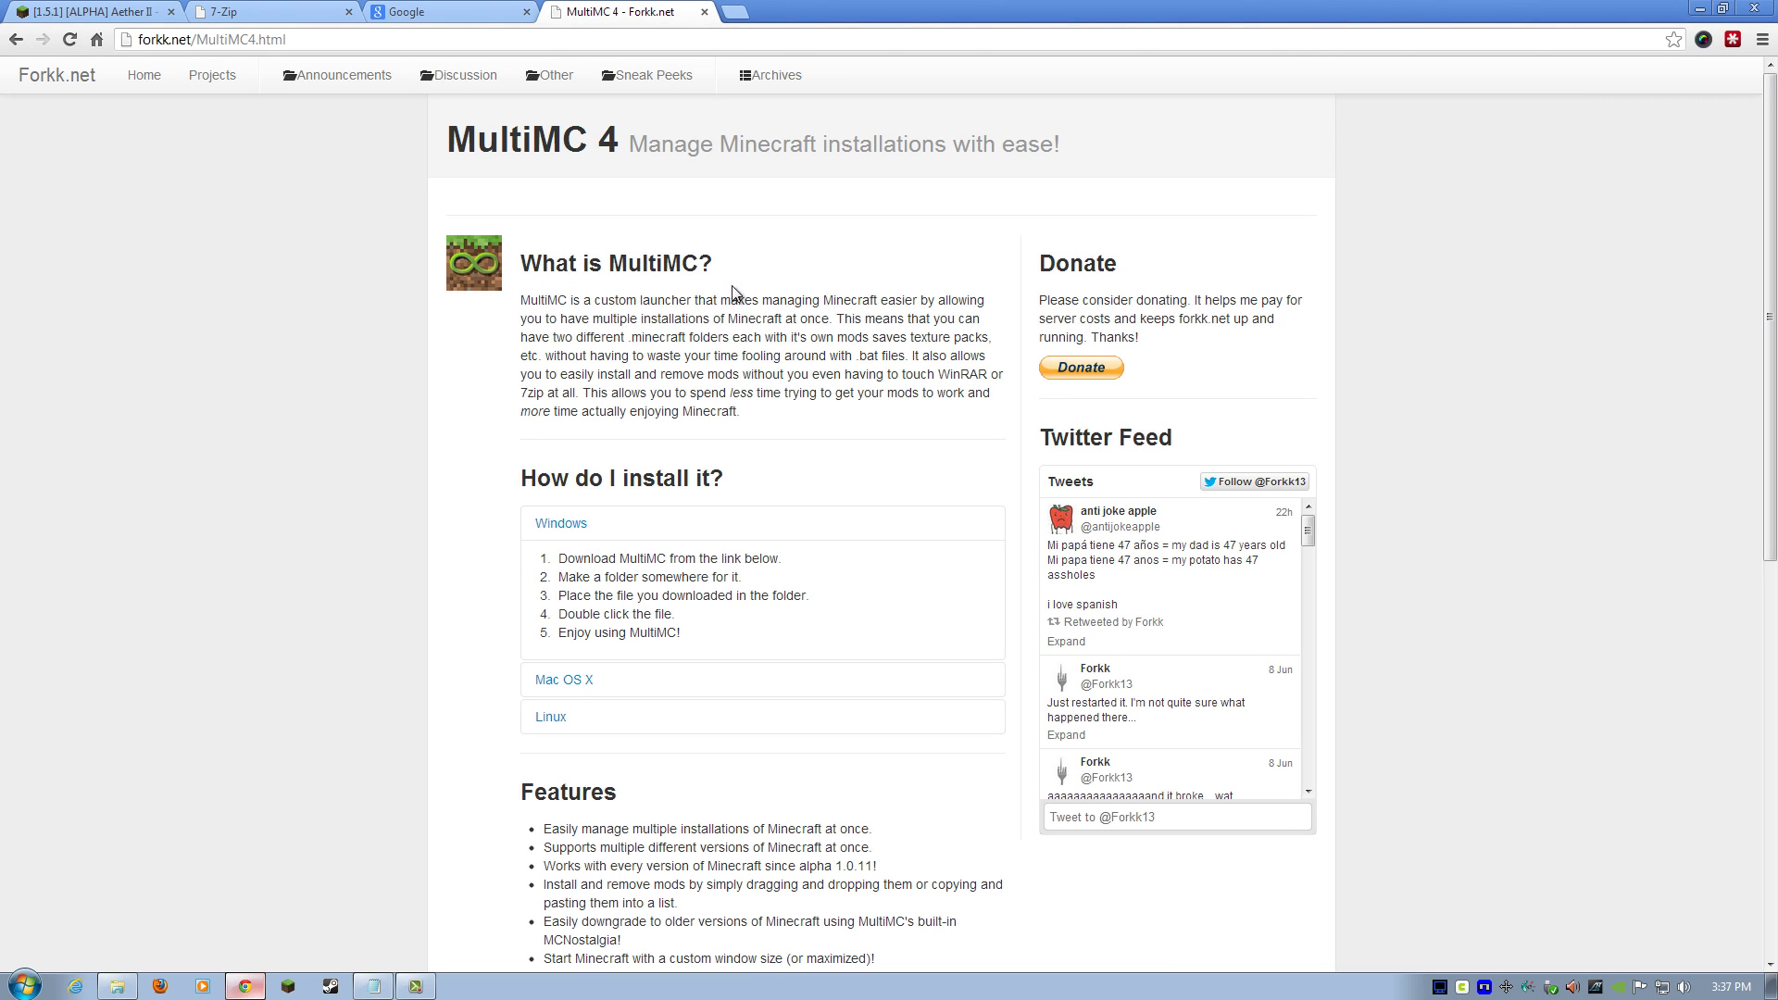
{"action": "scroll", "coordinate": [900, 389], "scroll_direction": "down", "scroll_amount": 8}
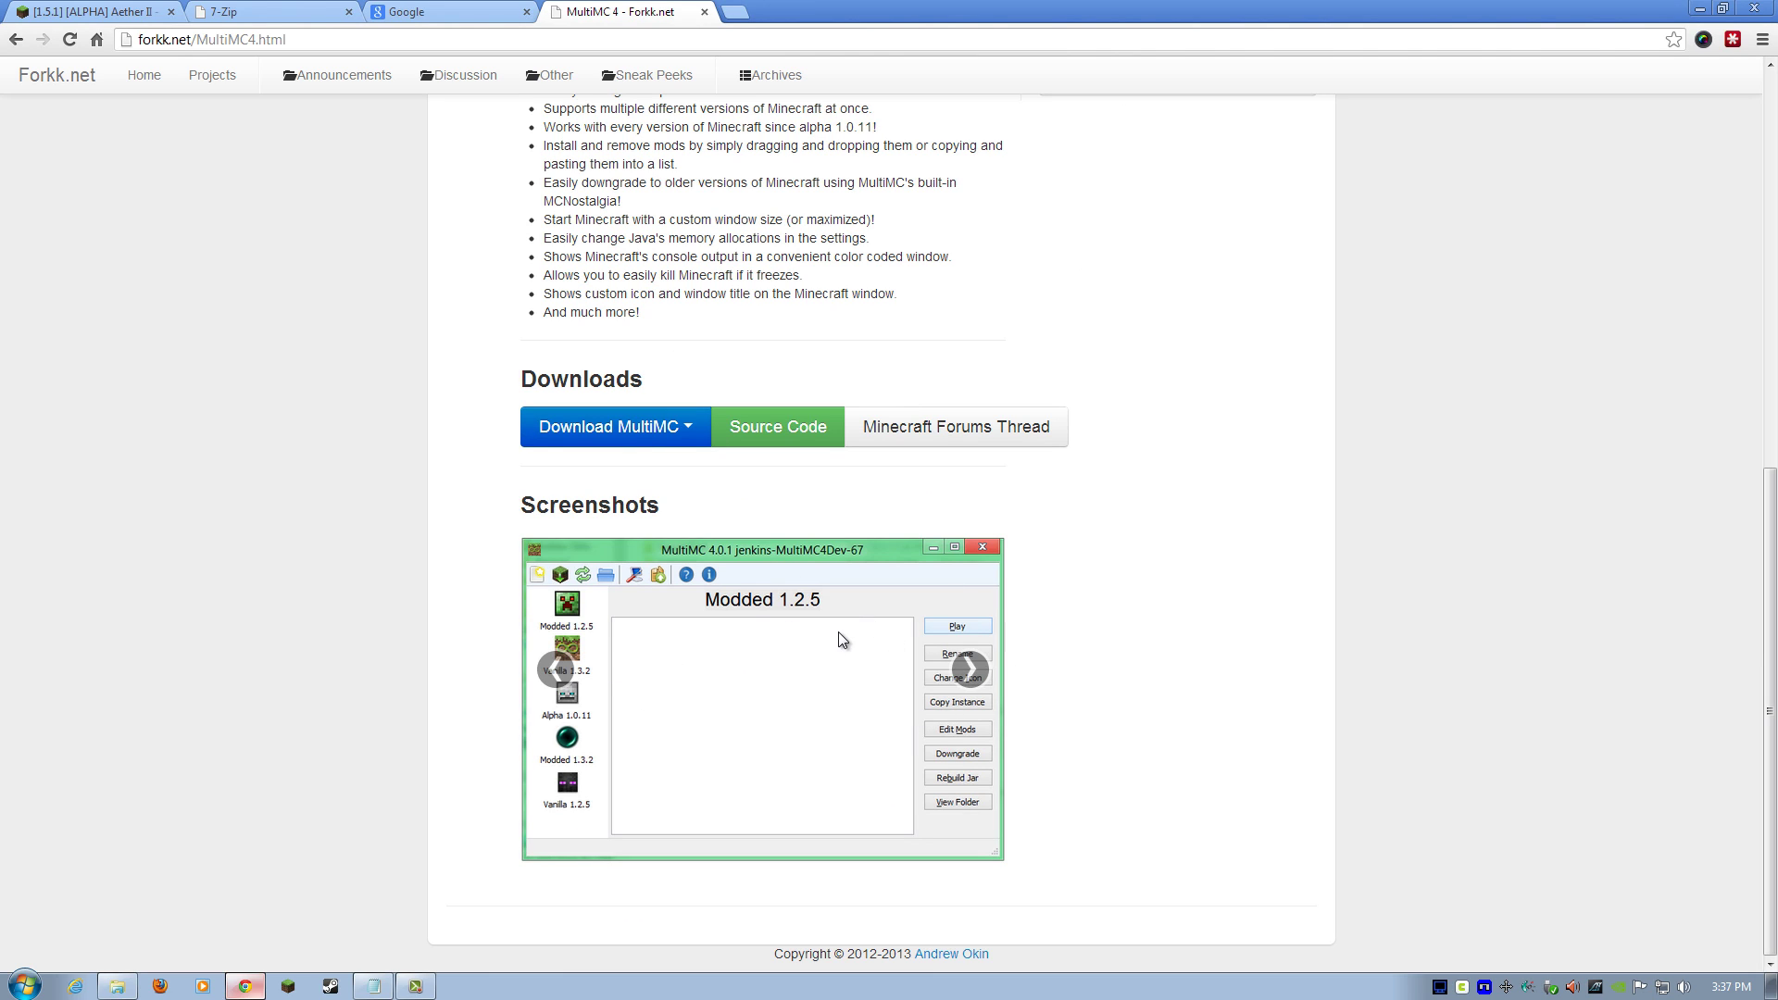
{"action": "scroll", "coordinate": [838, 632], "scroll_direction": "up", "scroll_amount": 8}
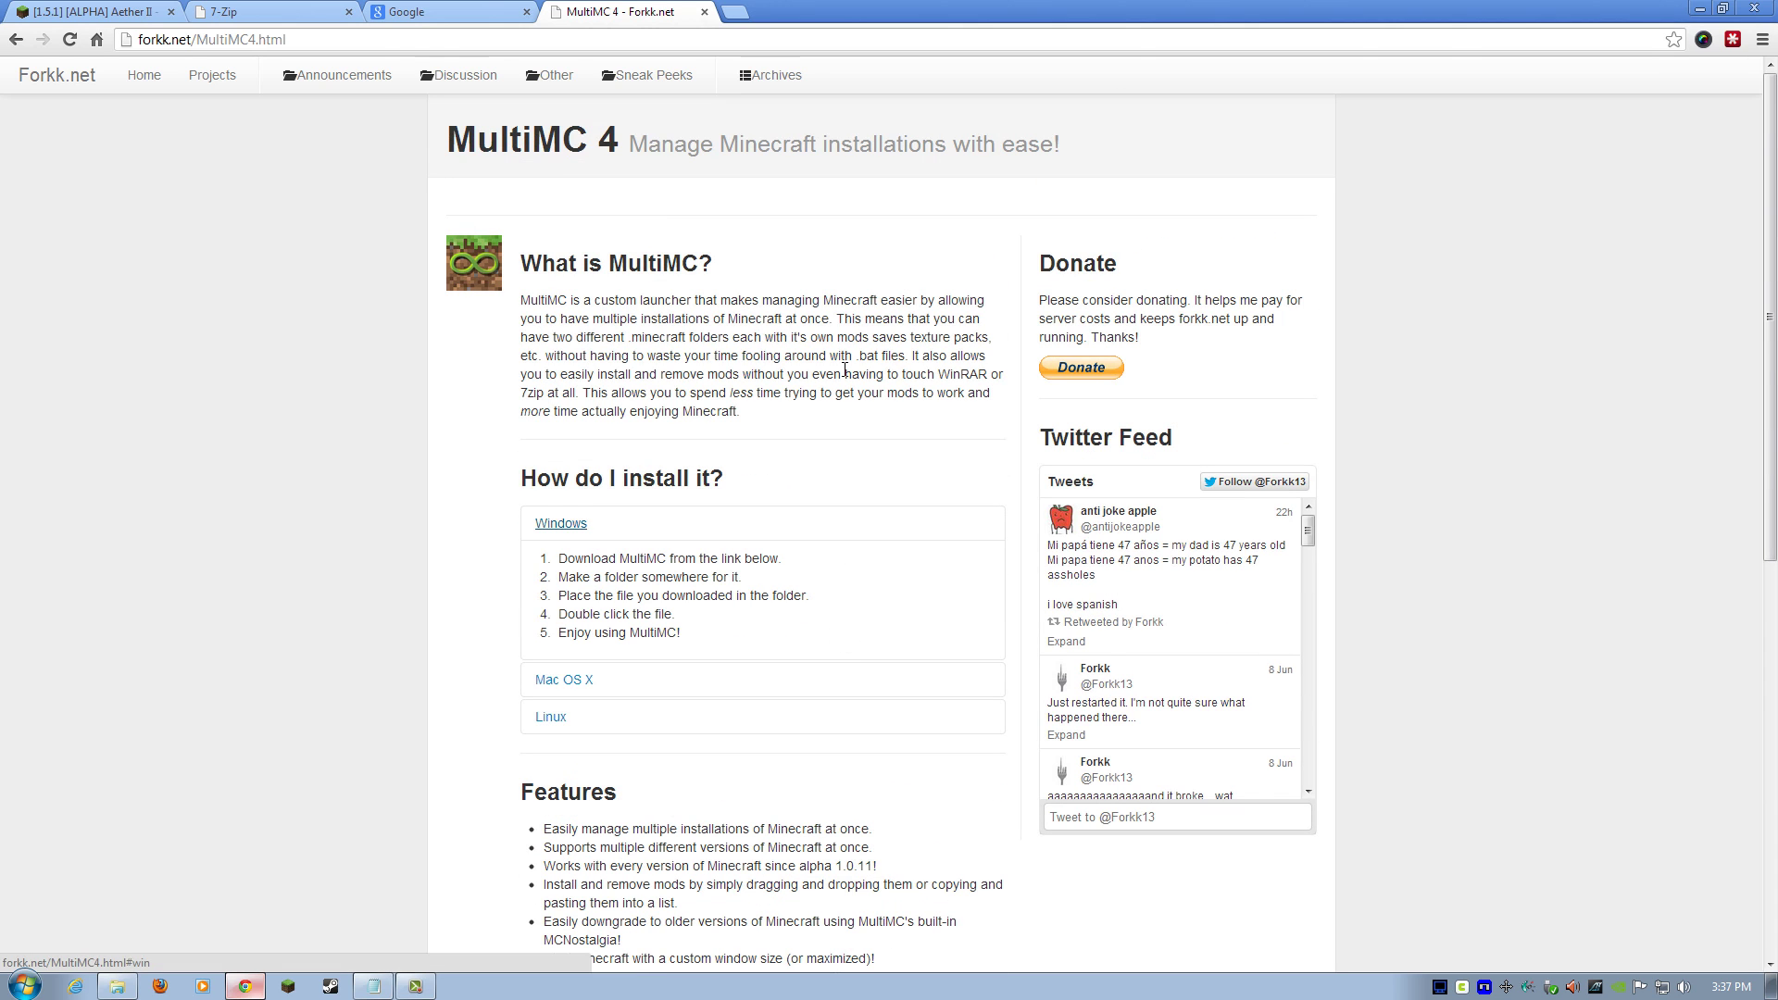
{"action": "left_click", "coordinate": [100, 12]}
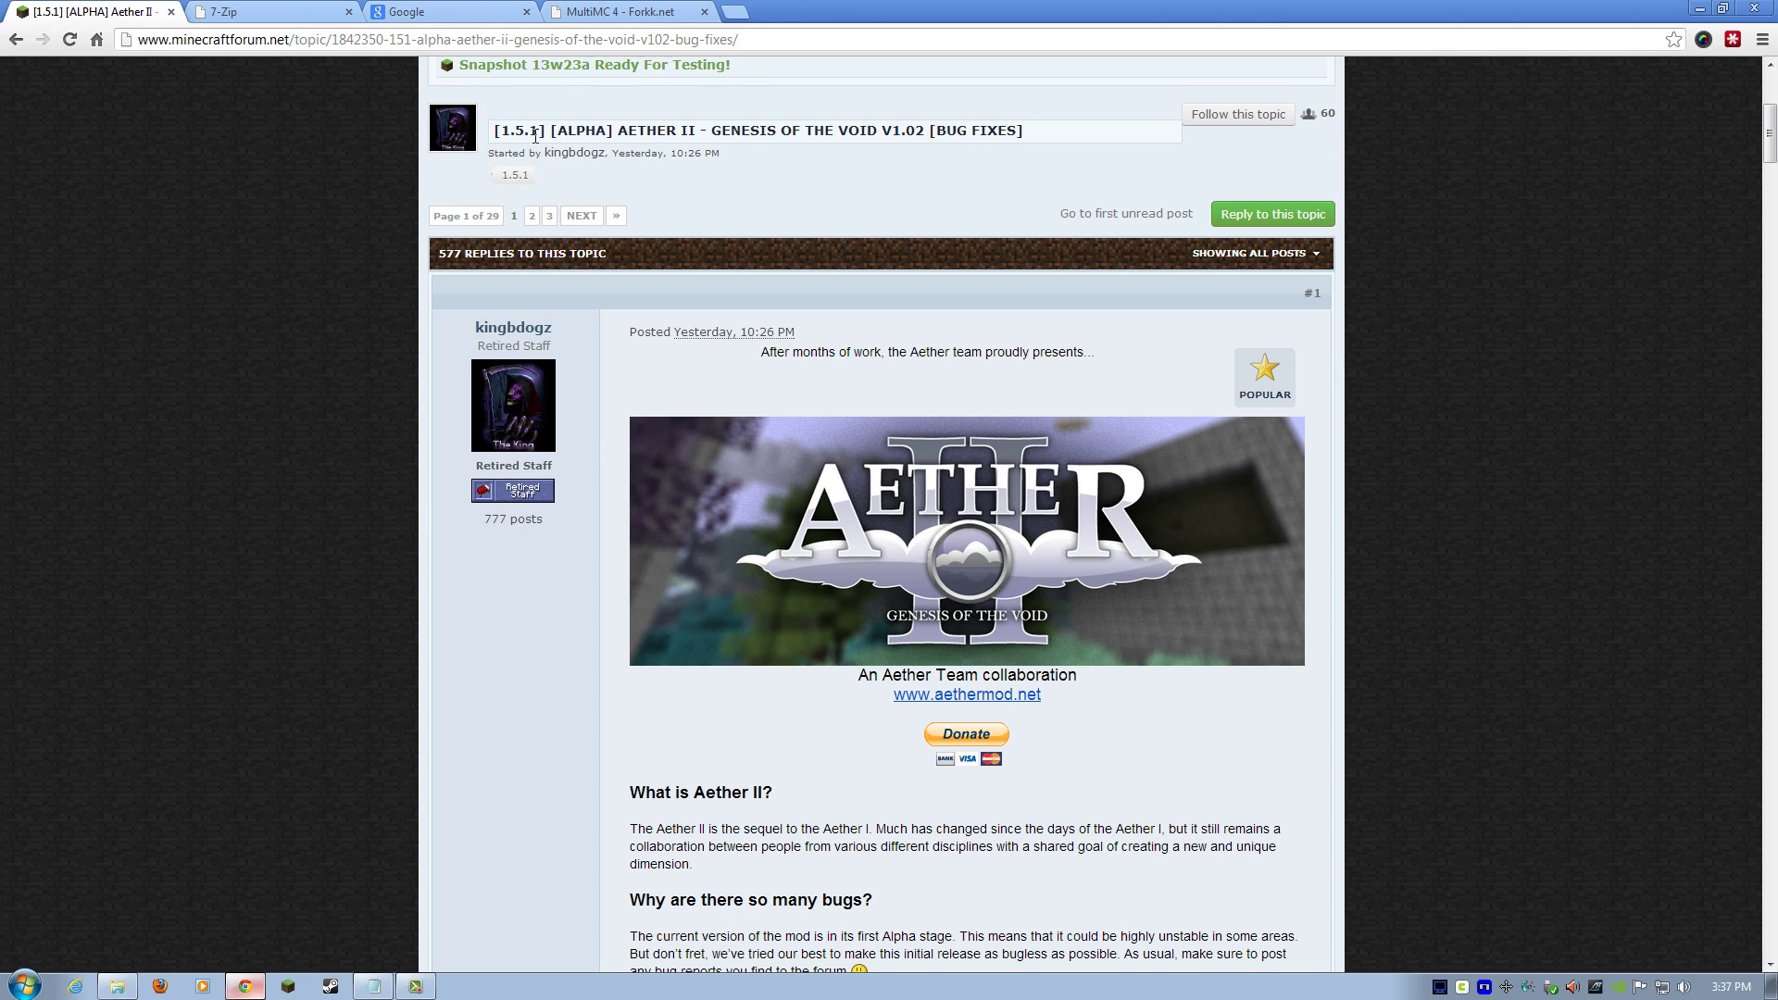
{"action": "left_click_drag", "start_coordinate": [536, 130], "coordinate": [500, 129]}
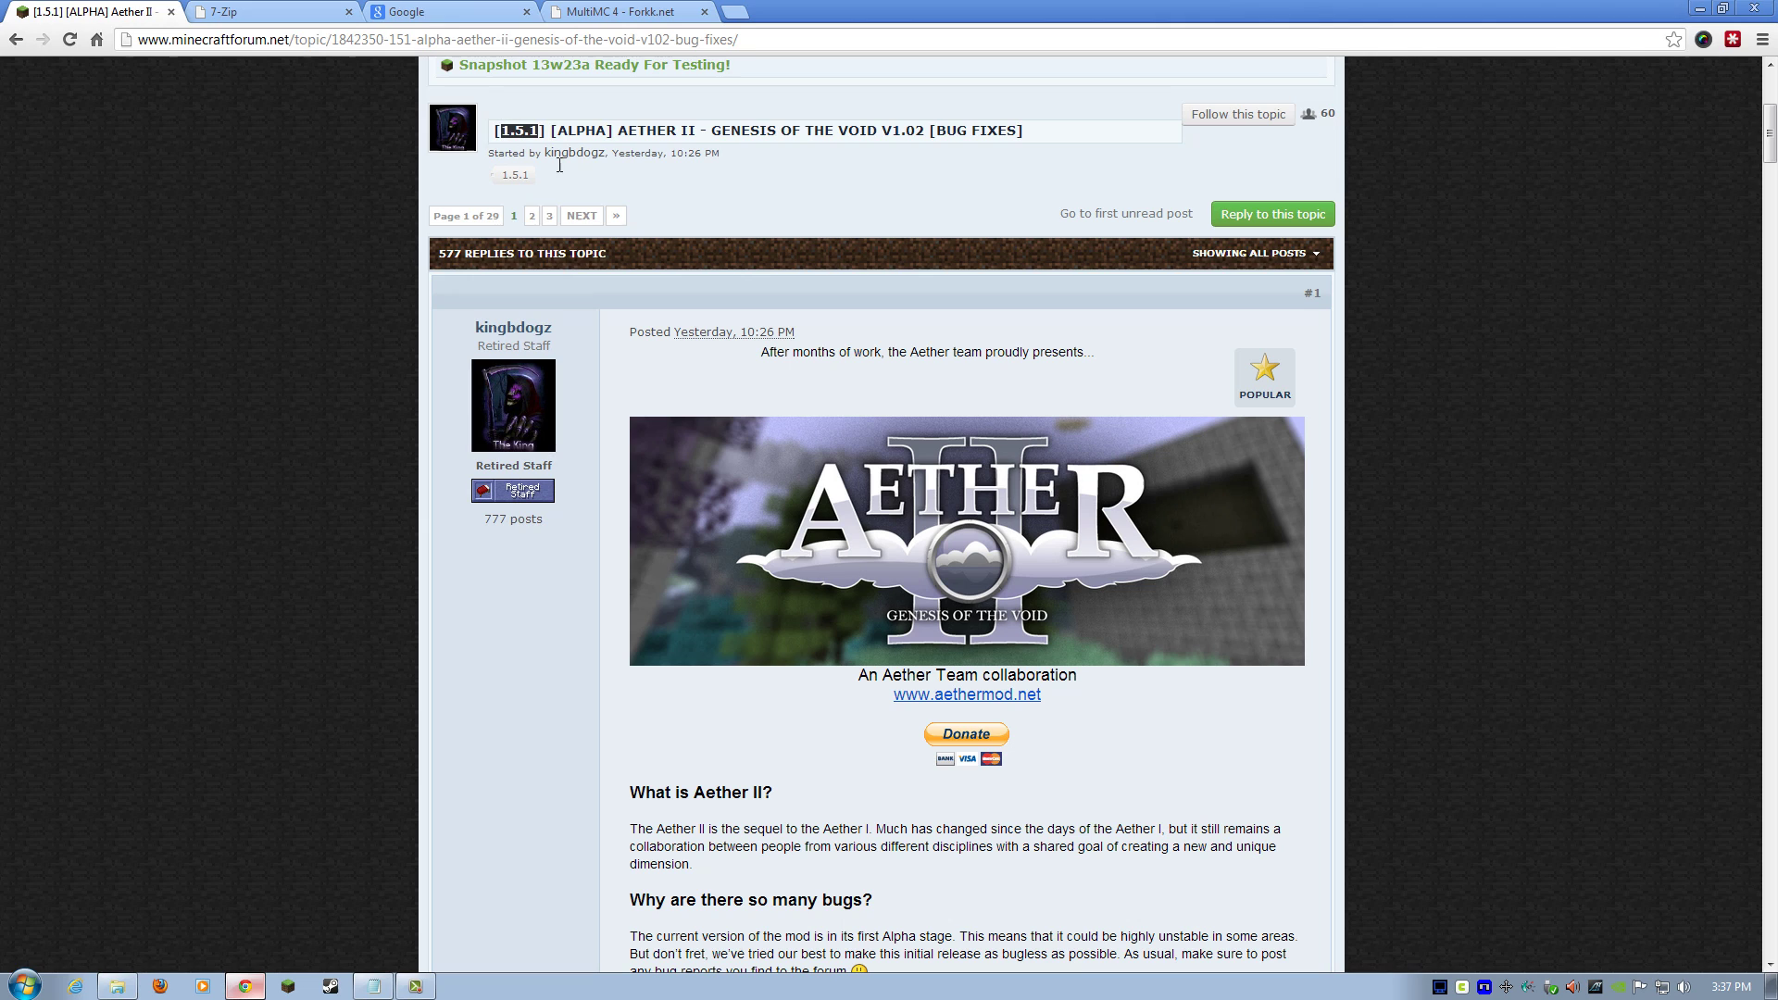
{"action": "left_click", "coordinate": [421, 10]}
{"action": "left_click_drag", "start_coordinate": [424, 39], "coordinate": [133, 38]}
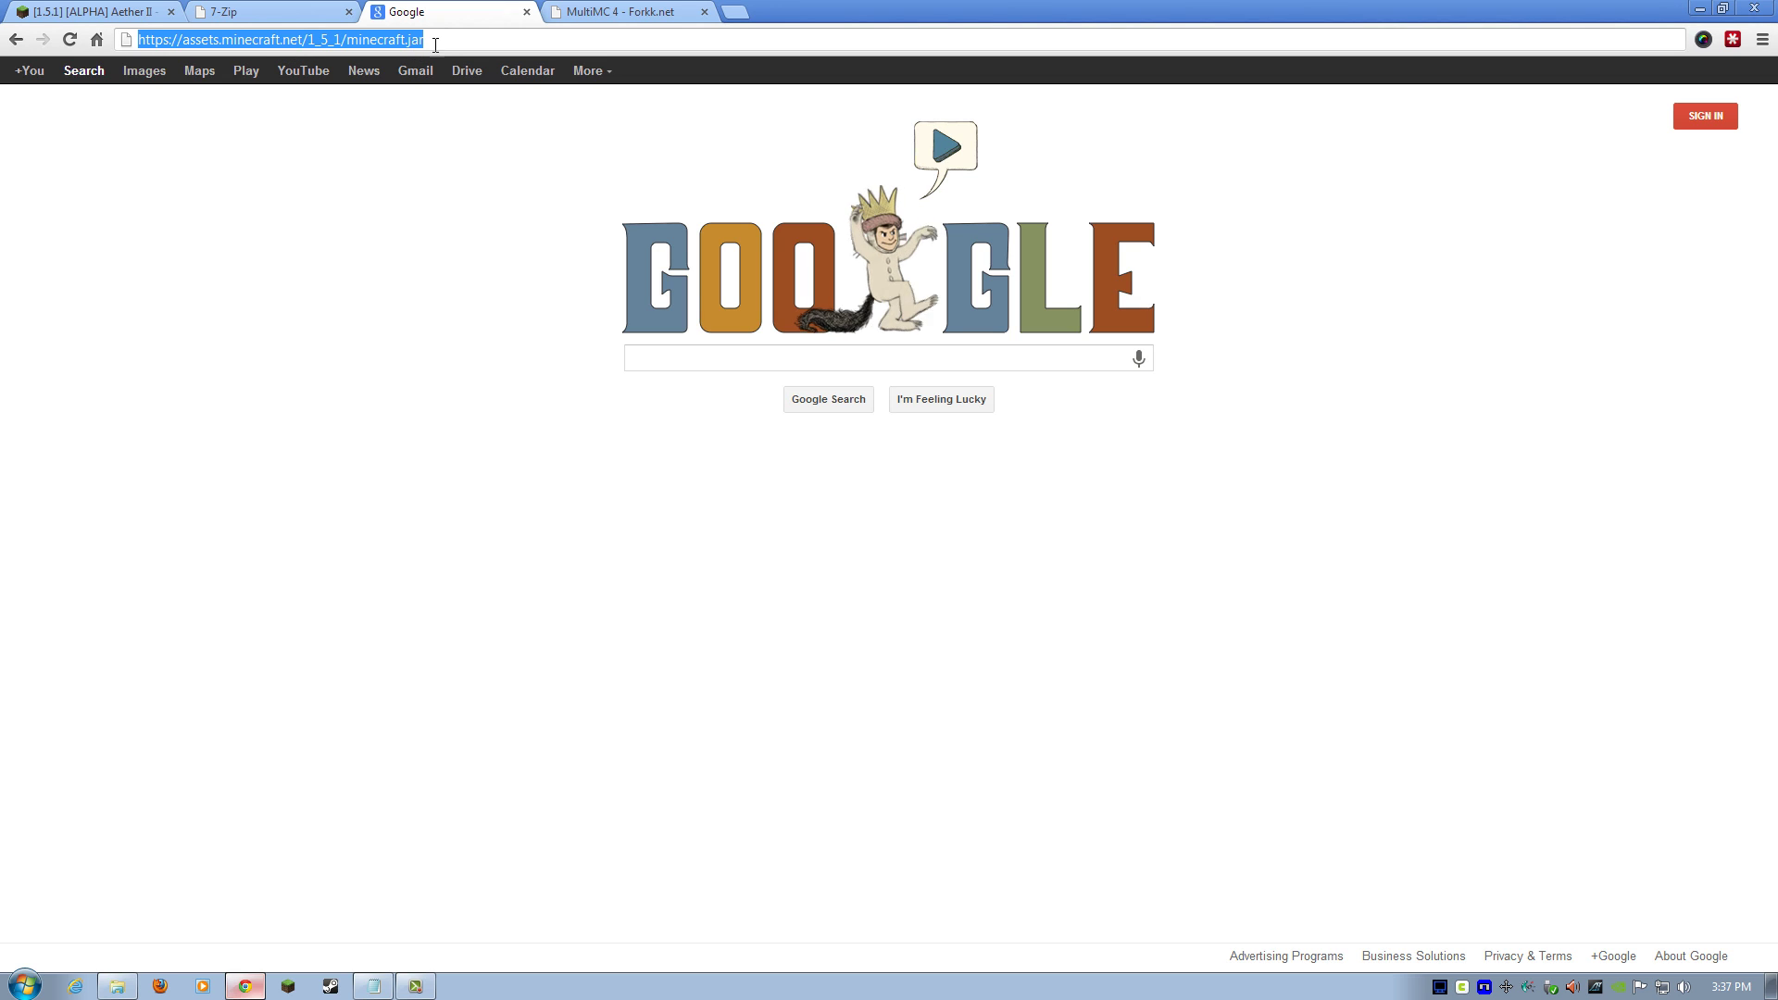
{"action": "left_click_drag", "start_coordinate": [437, 41], "coordinate": [134, 39]}
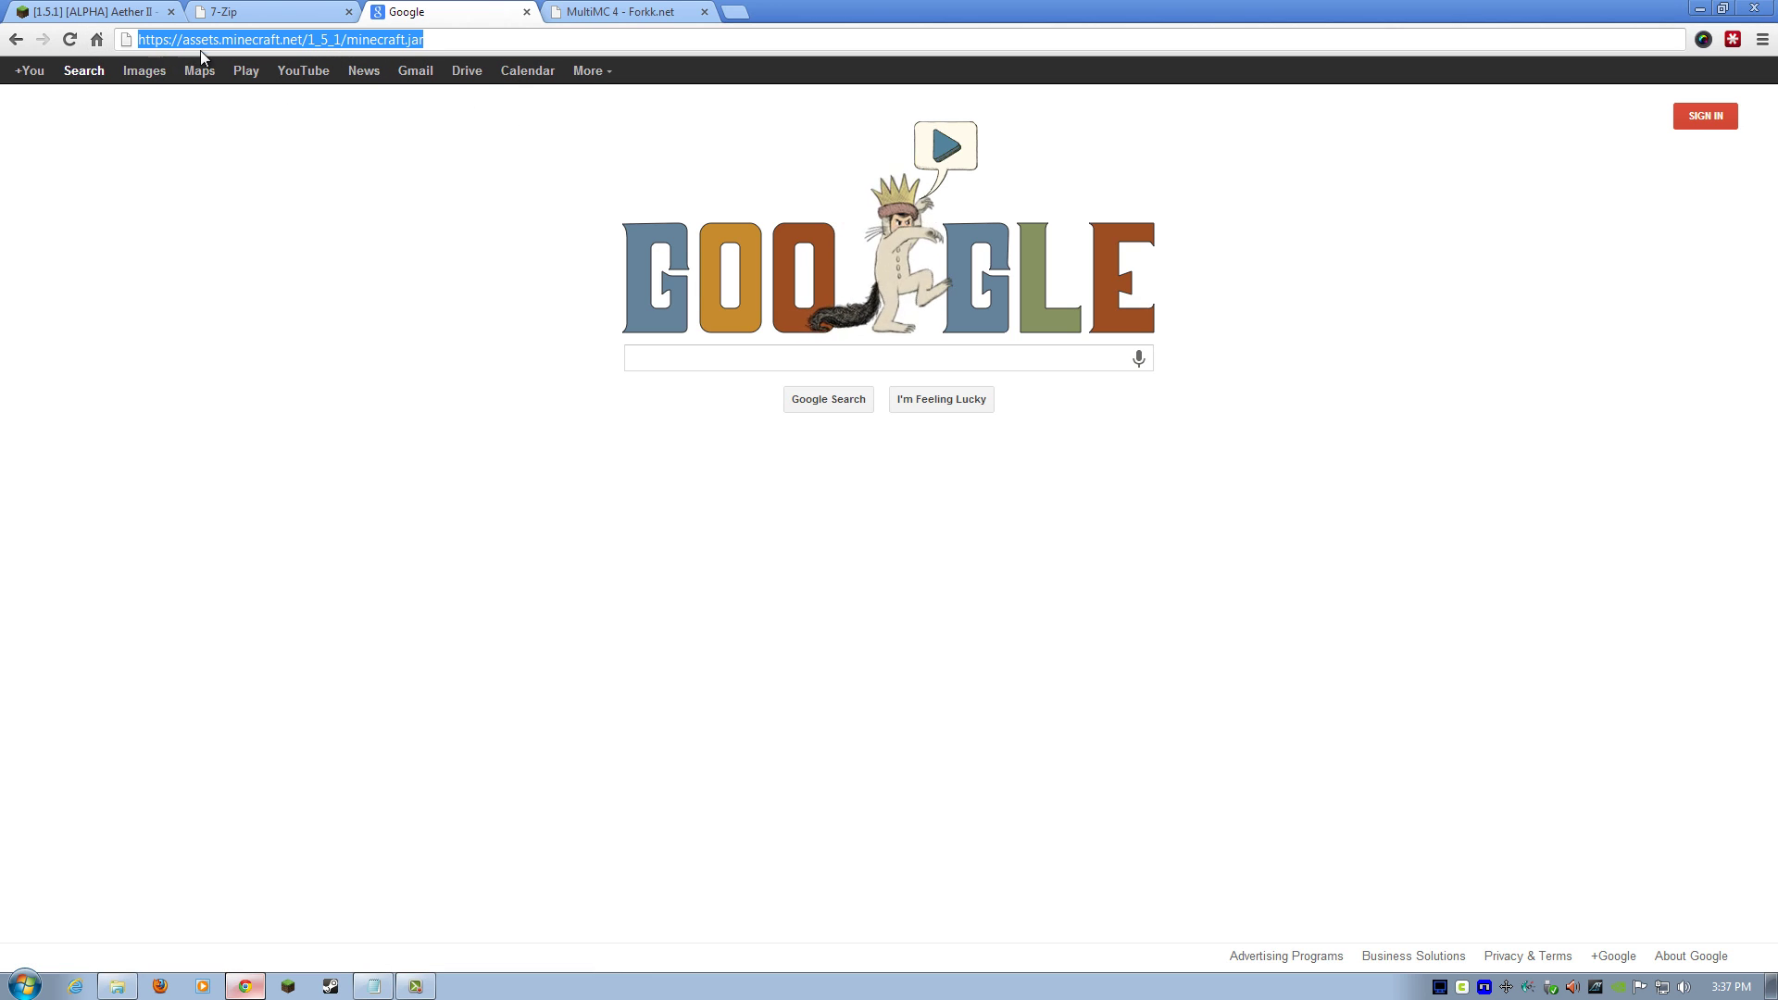
{"action": "left_click", "coordinate": [70, 39]}
{"action": "left_click", "coordinate": [358, 39]}
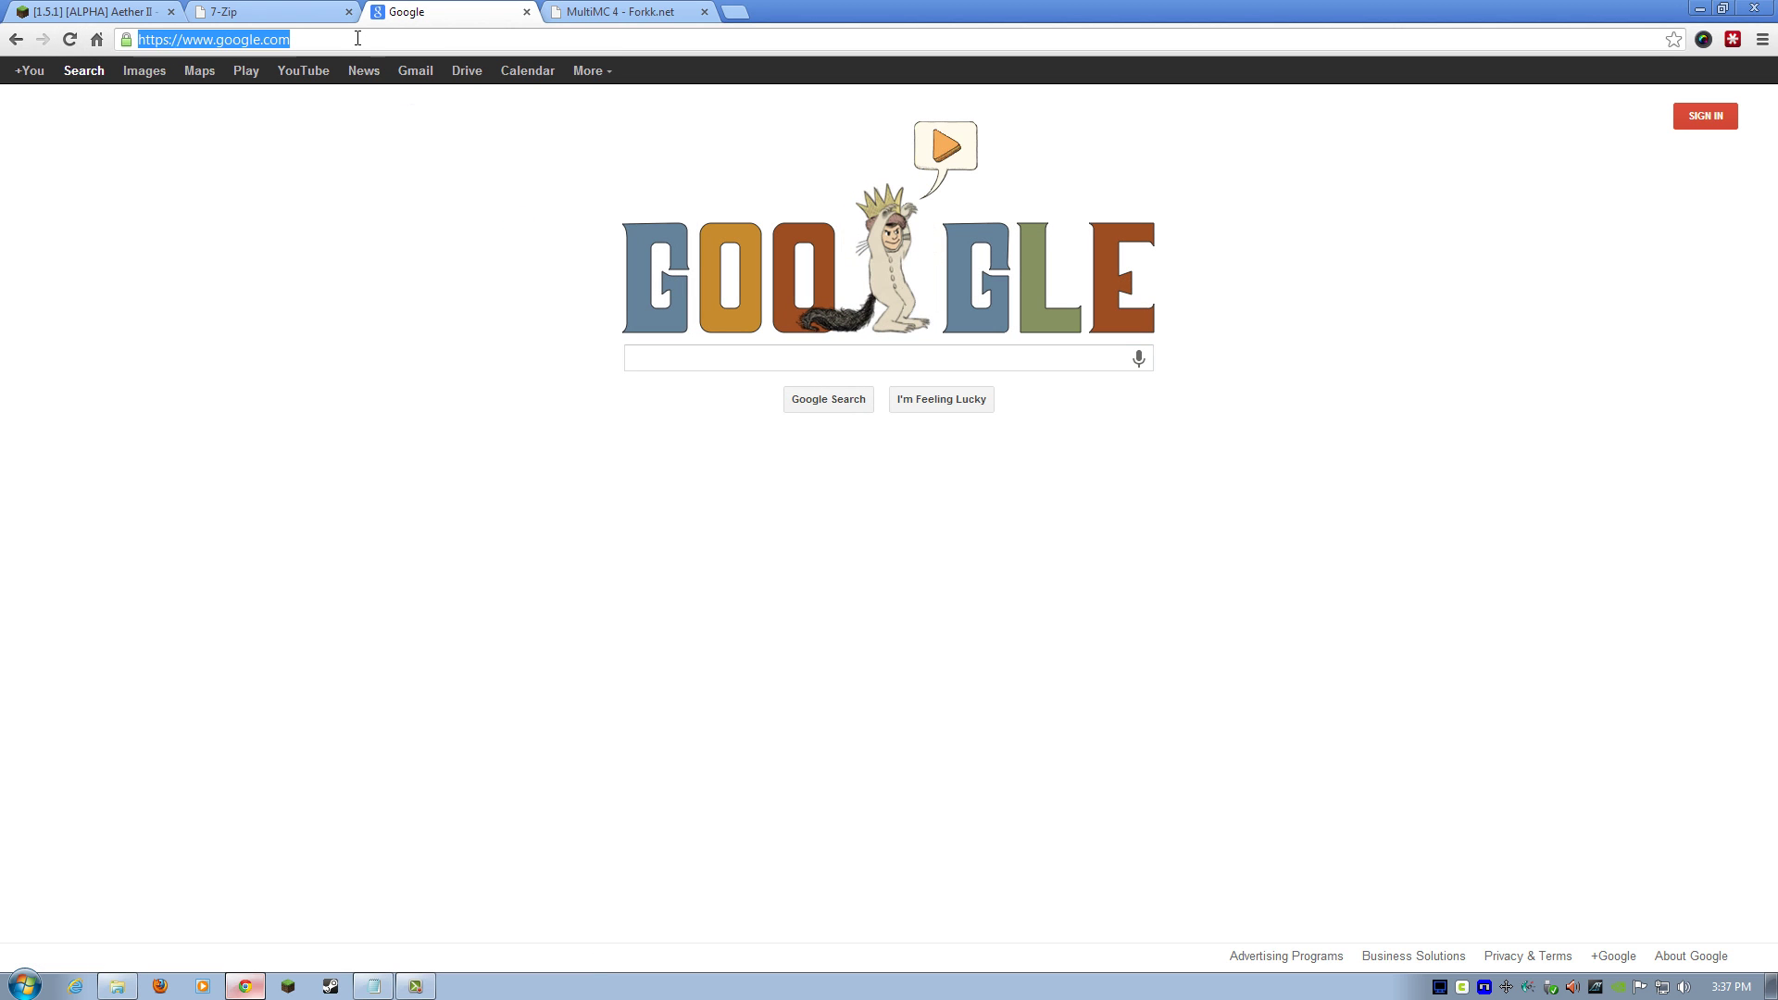
{"action": "type", "text": "https://assets.minecraft.net/1_5_2/minecraft.jar"}
{"action": "key", "text": "Return"}
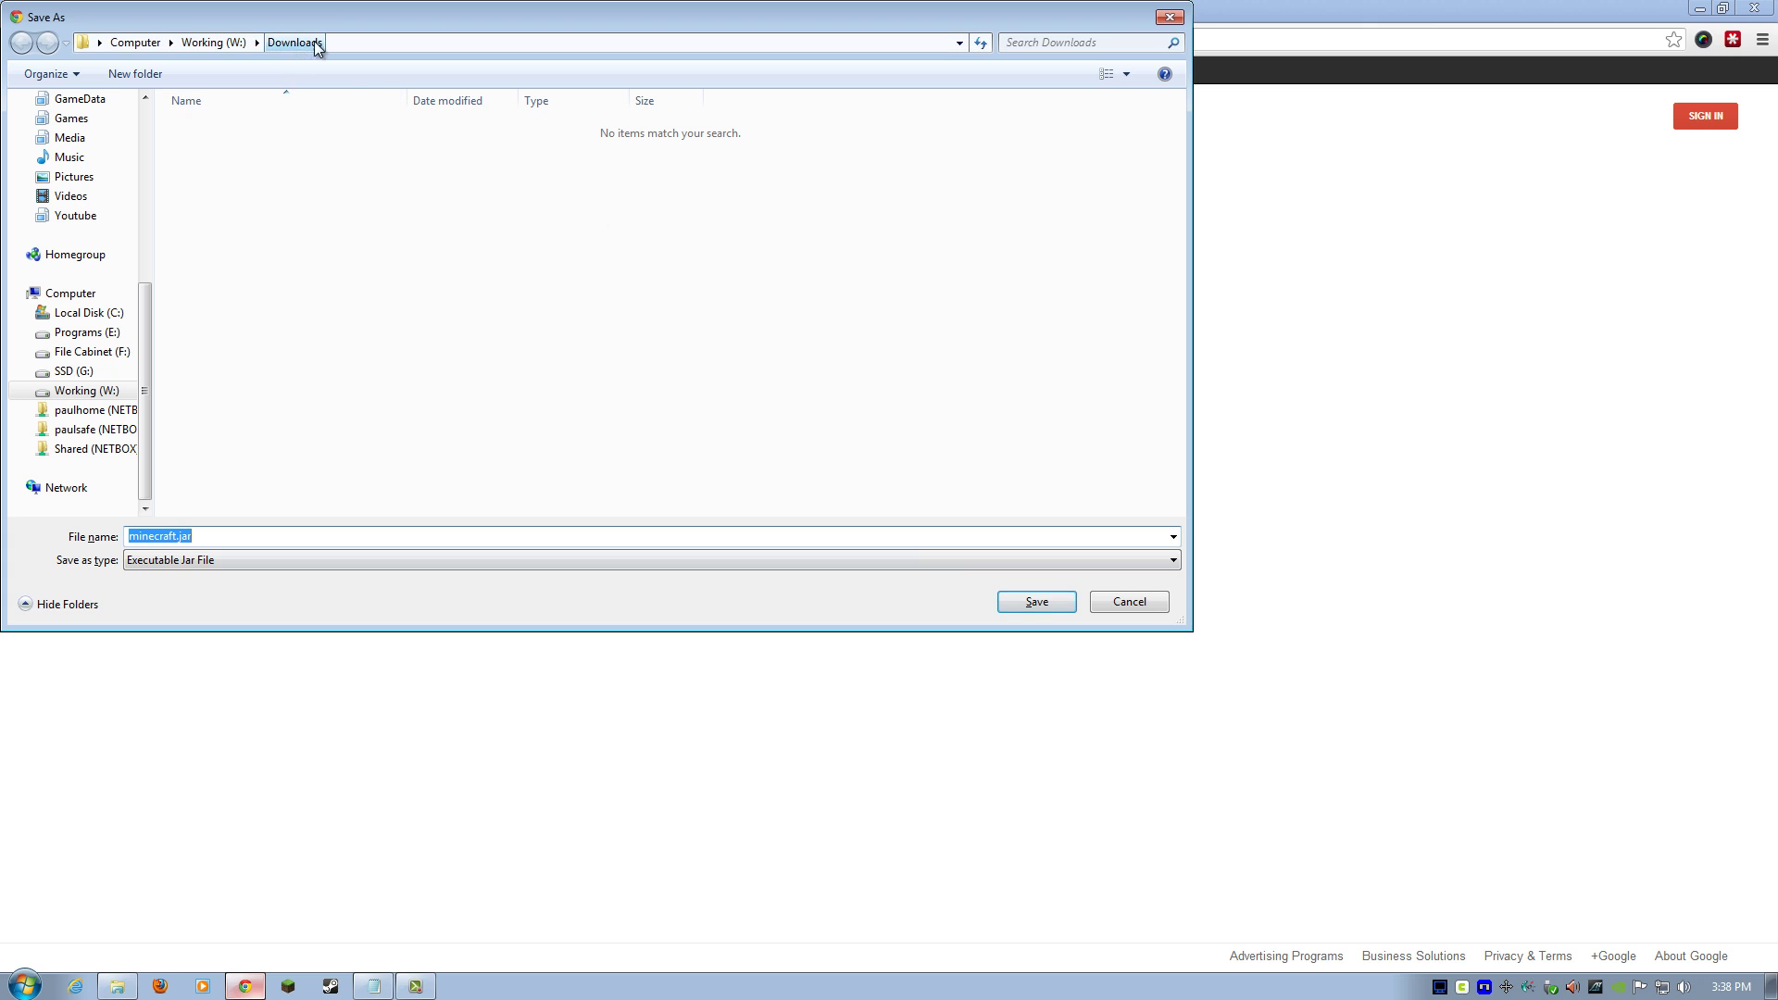
{"action": "left_click", "coordinate": [1037, 602]}
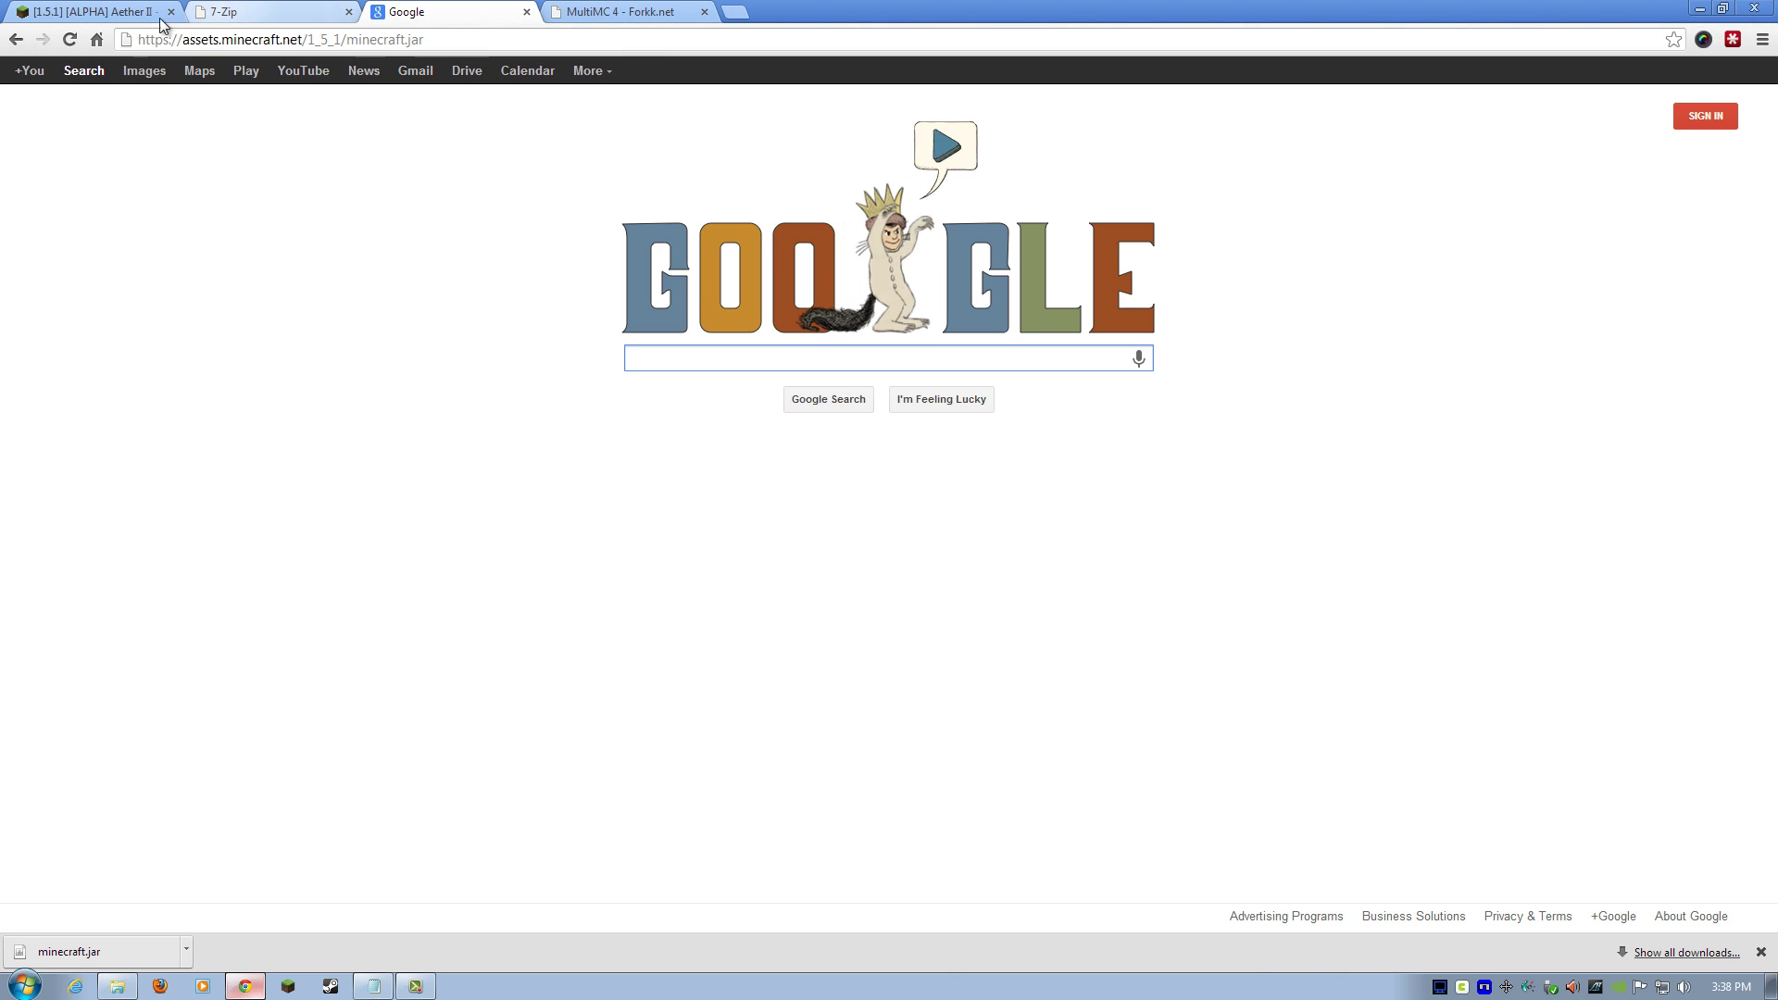
- Find the Installation Instructions section in the Aether II forum thread
{"action": "left_click", "coordinate": [93, 11]}
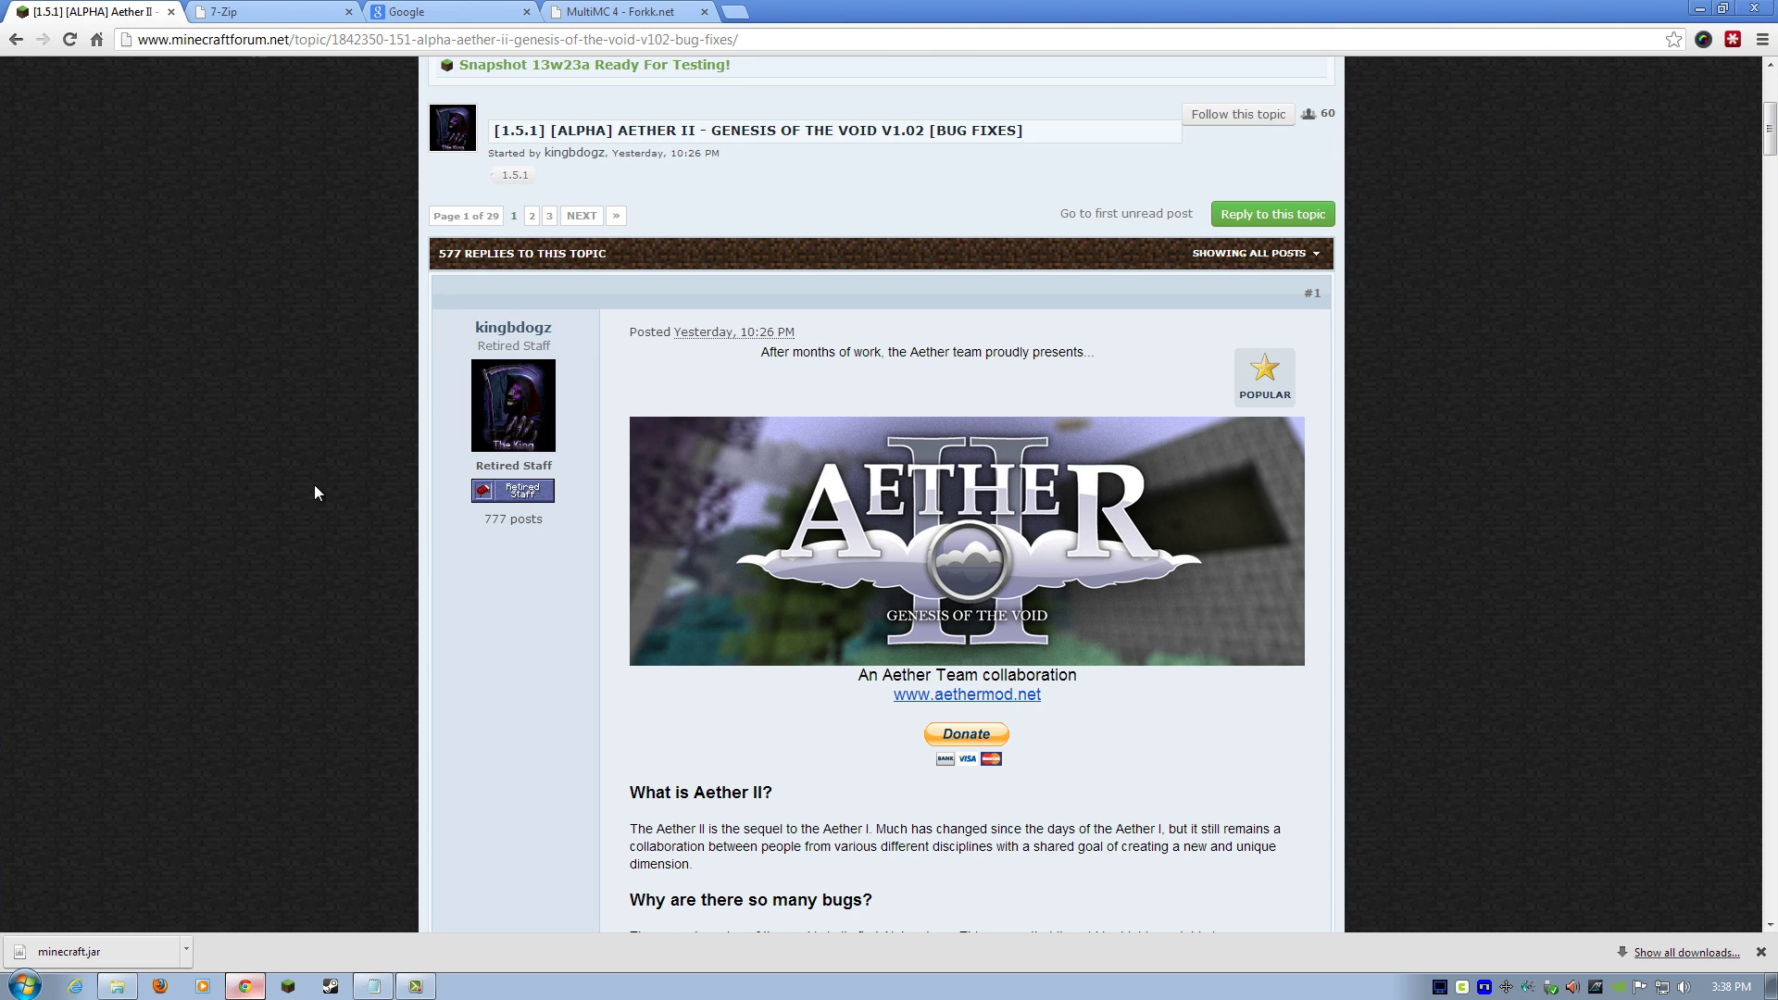
{"action": "scroll", "coordinate": [314, 484], "scroll_direction": "down", "scroll_amount": 2}
{"action": "scroll", "coordinate": [314, 483], "scroll_direction": "down", "scroll_amount": 17}
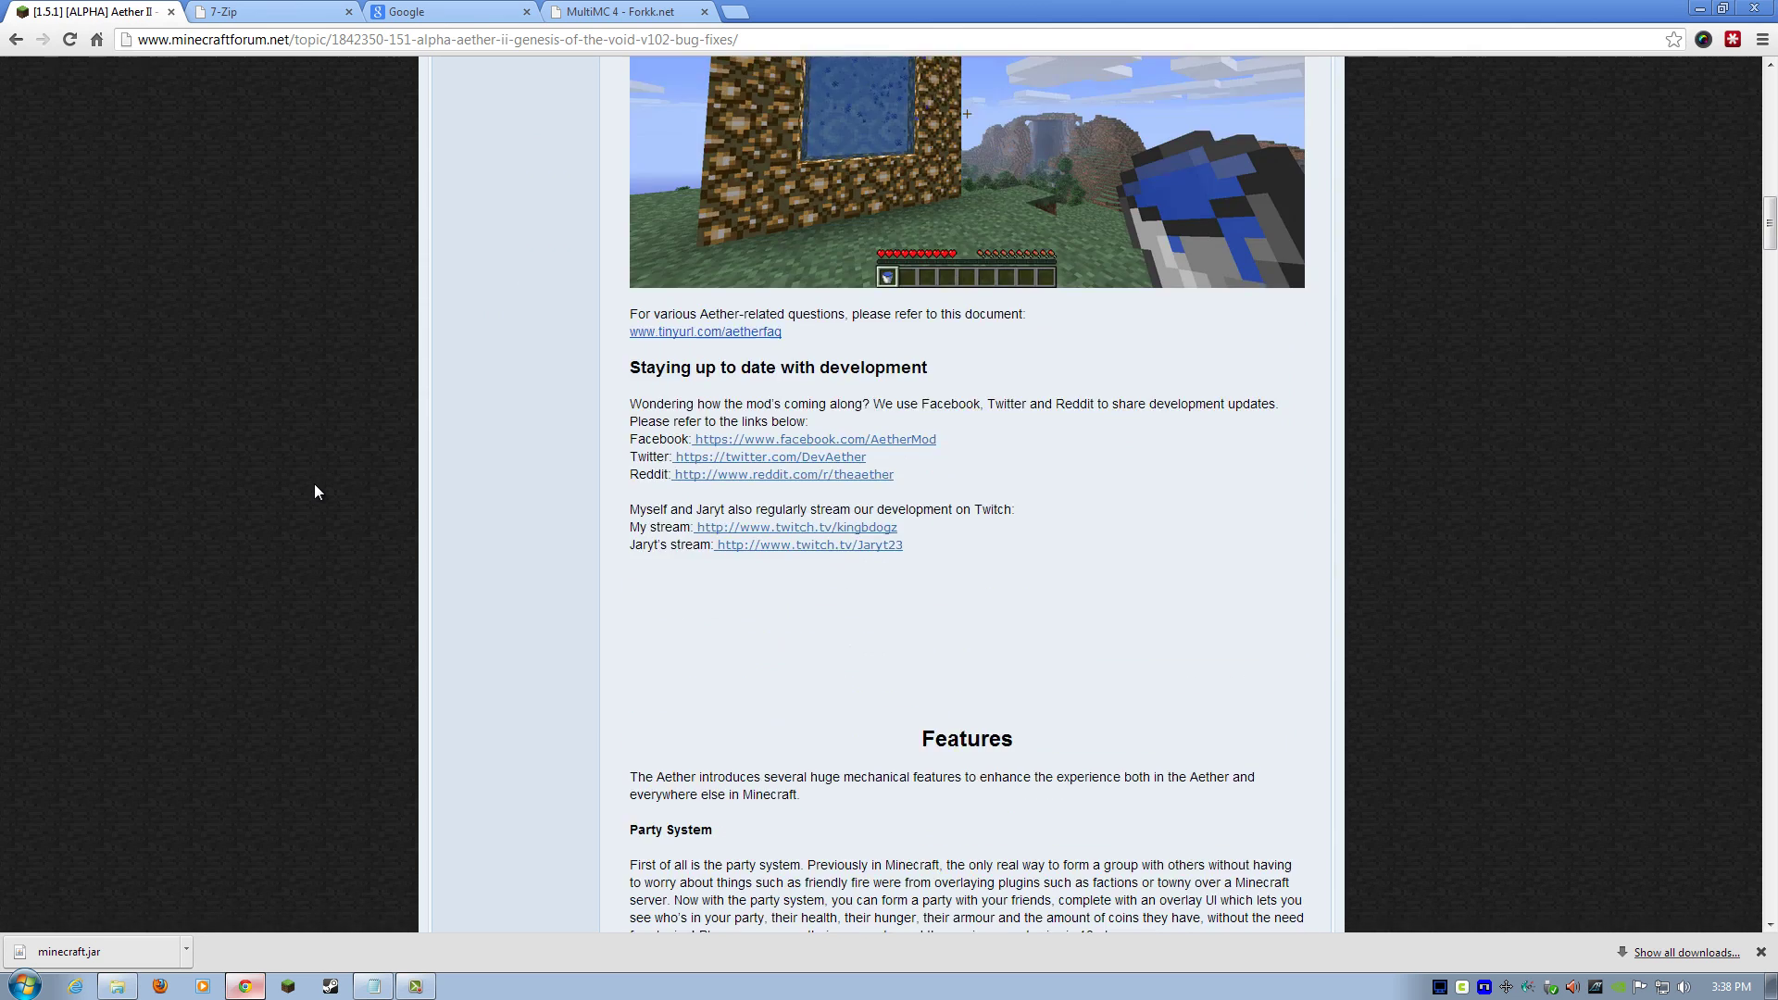
{"action": "scroll", "coordinate": [315, 484], "scroll_direction": "down", "scroll_amount": 3}
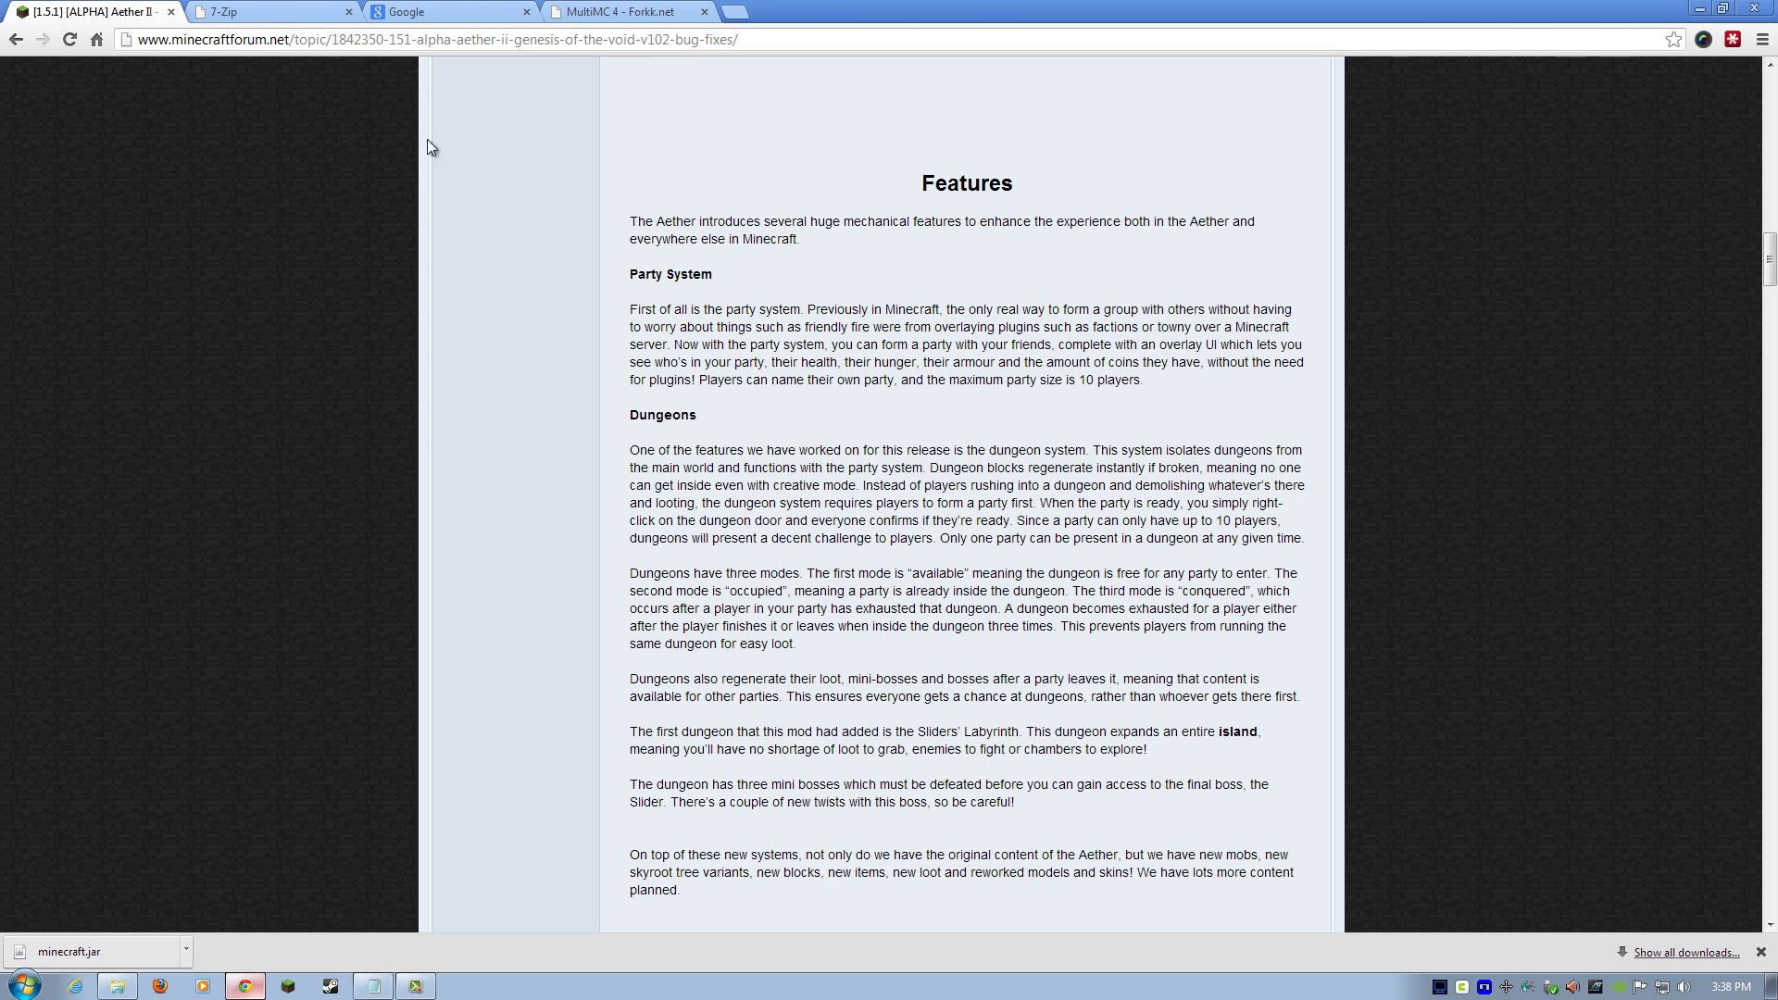
{"action": "scroll", "coordinate": [547, 413], "scroll_direction": "down", "scroll_amount": 20}
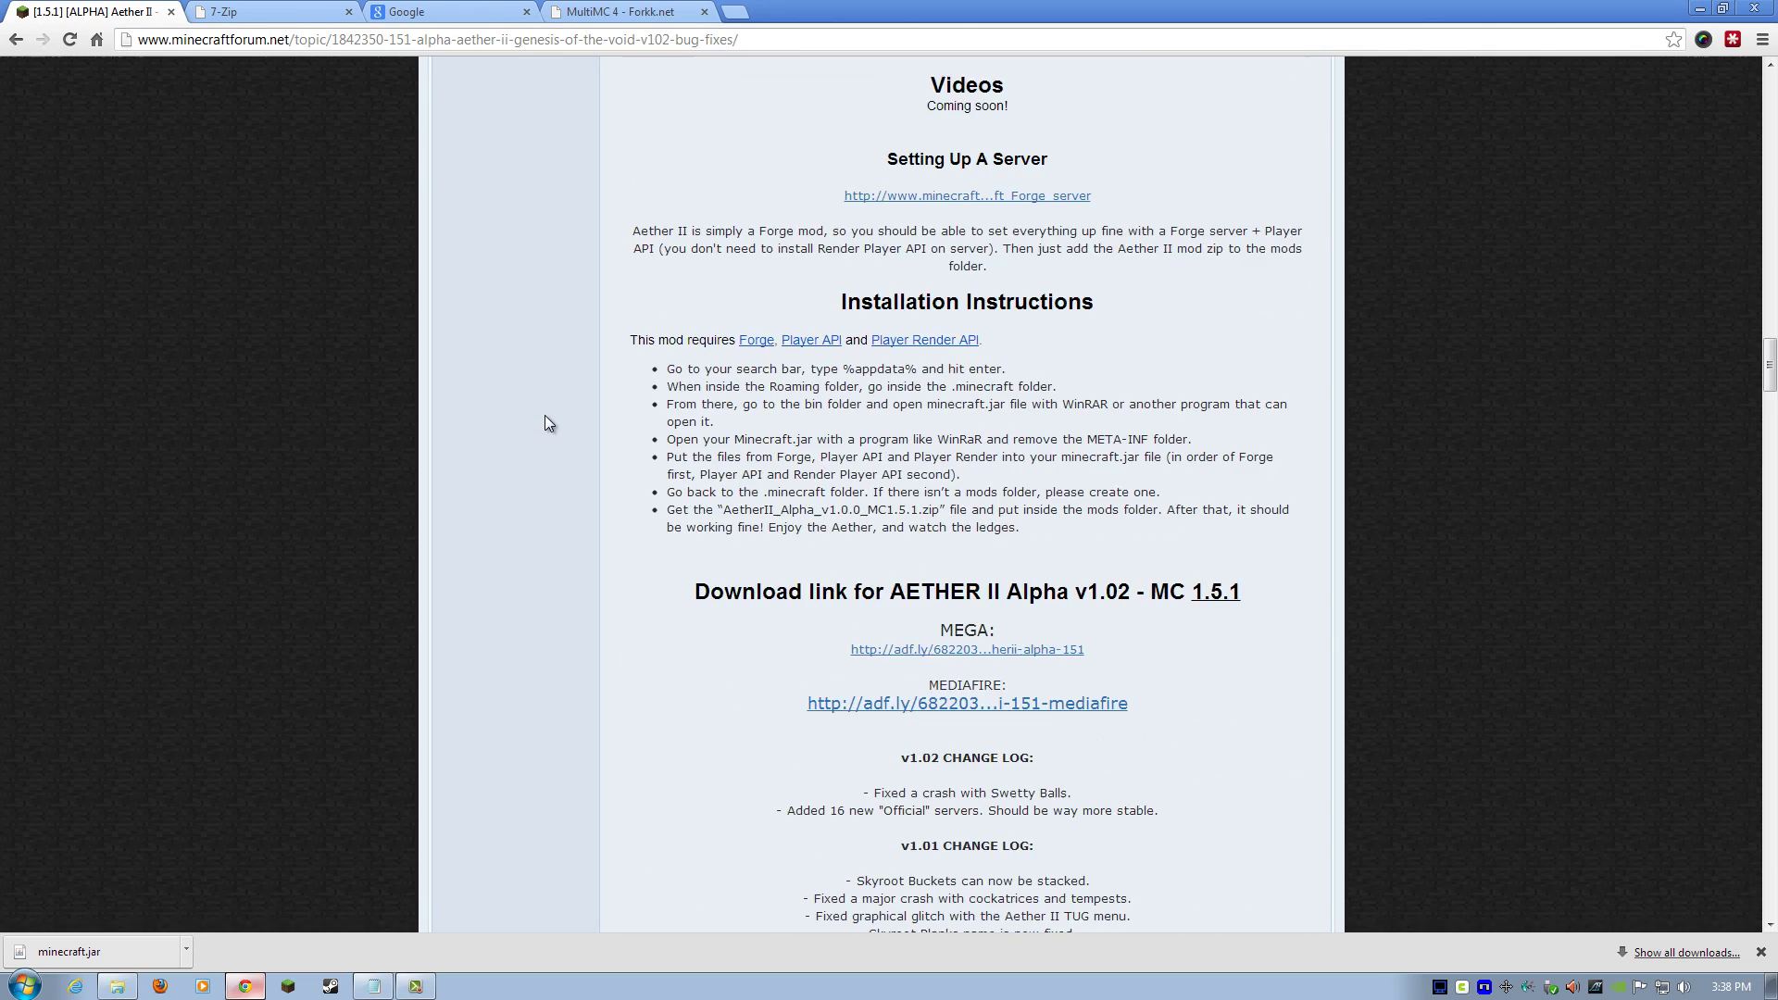
{"action": "scroll", "coordinate": [547, 413], "scroll_direction": "up", "scroll_amount": 2}
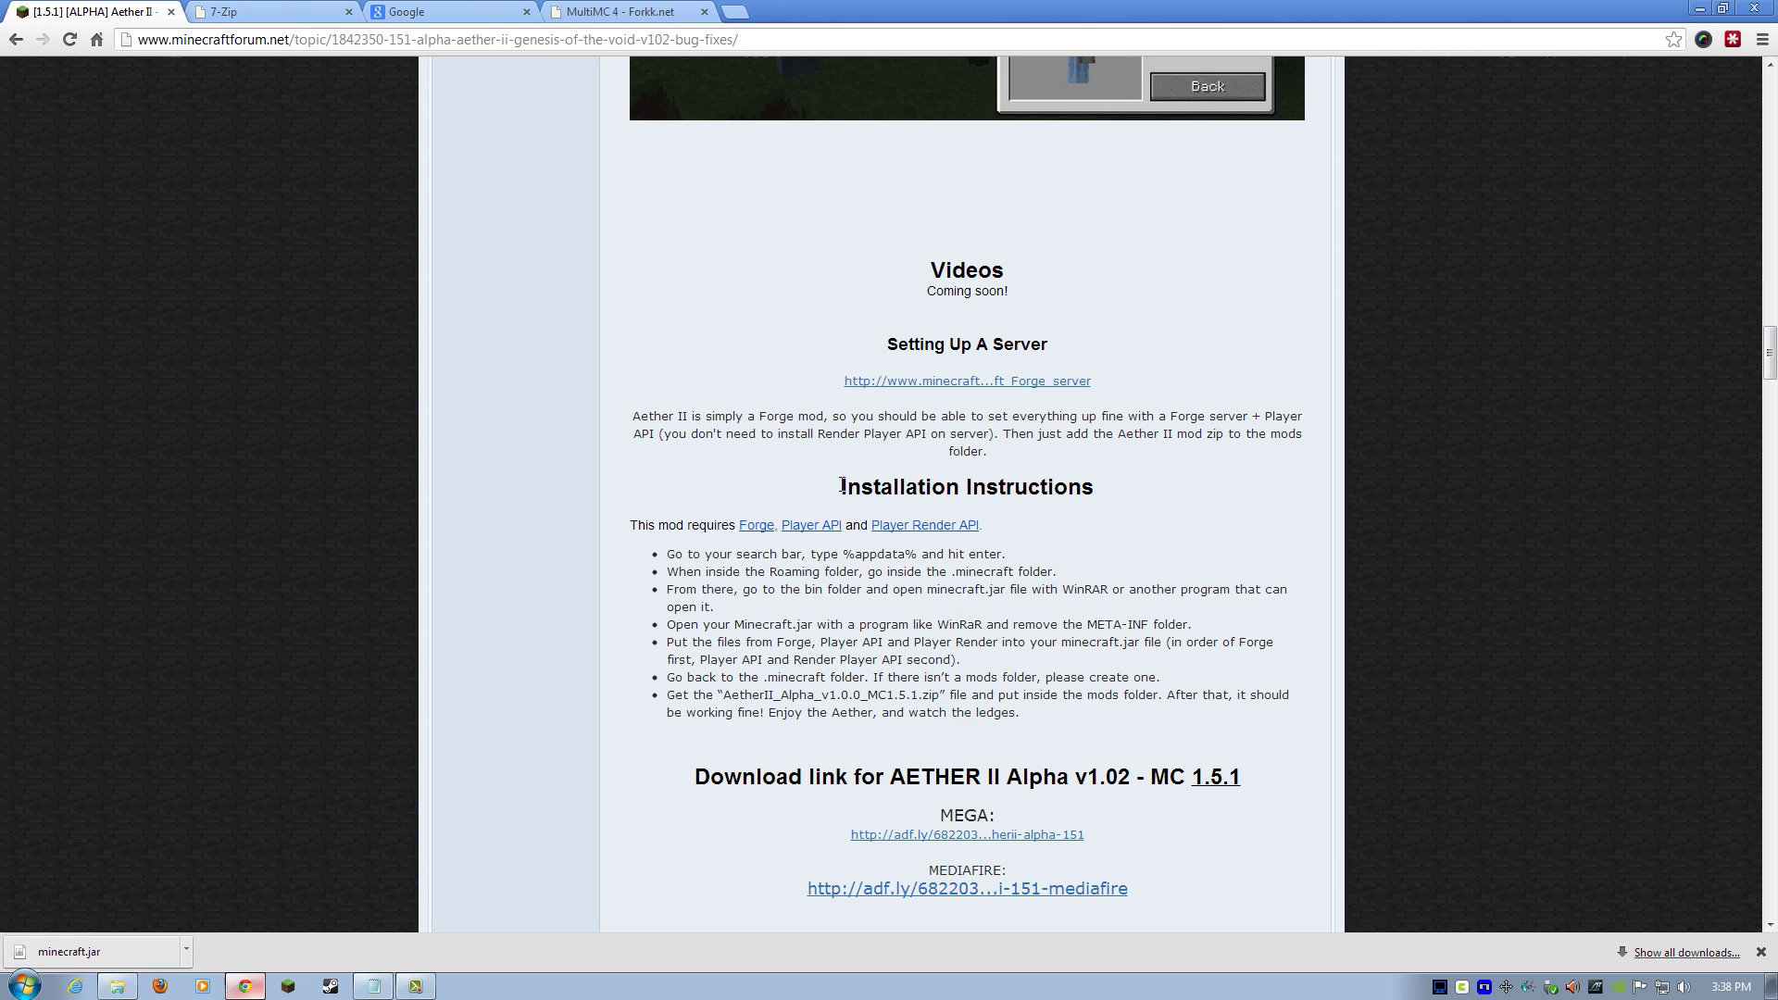
{"action": "left_click_drag", "start_coordinate": [841, 485], "coordinate": [1093, 489]}
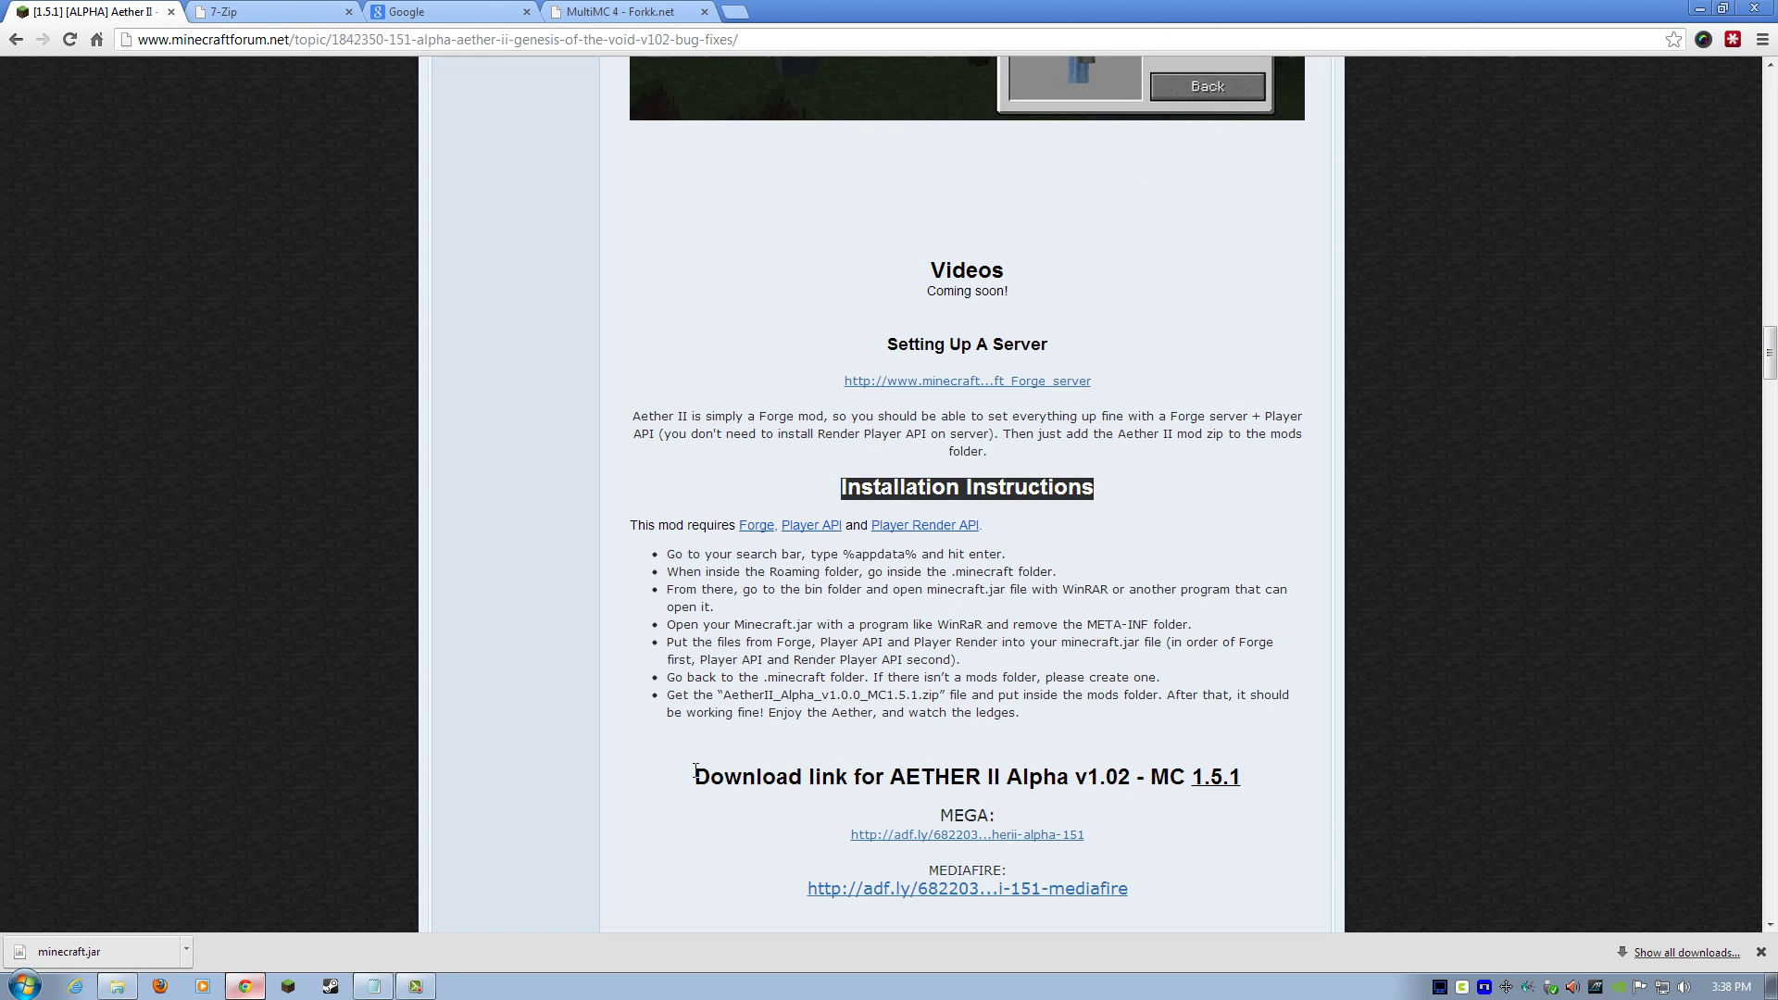
- Examine the Aether II download link heading and the Forge, Player API and Player Render API requirements
{"action": "left_click_drag", "start_coordinate": [695, 776], "coordinate": [1250, 782]}
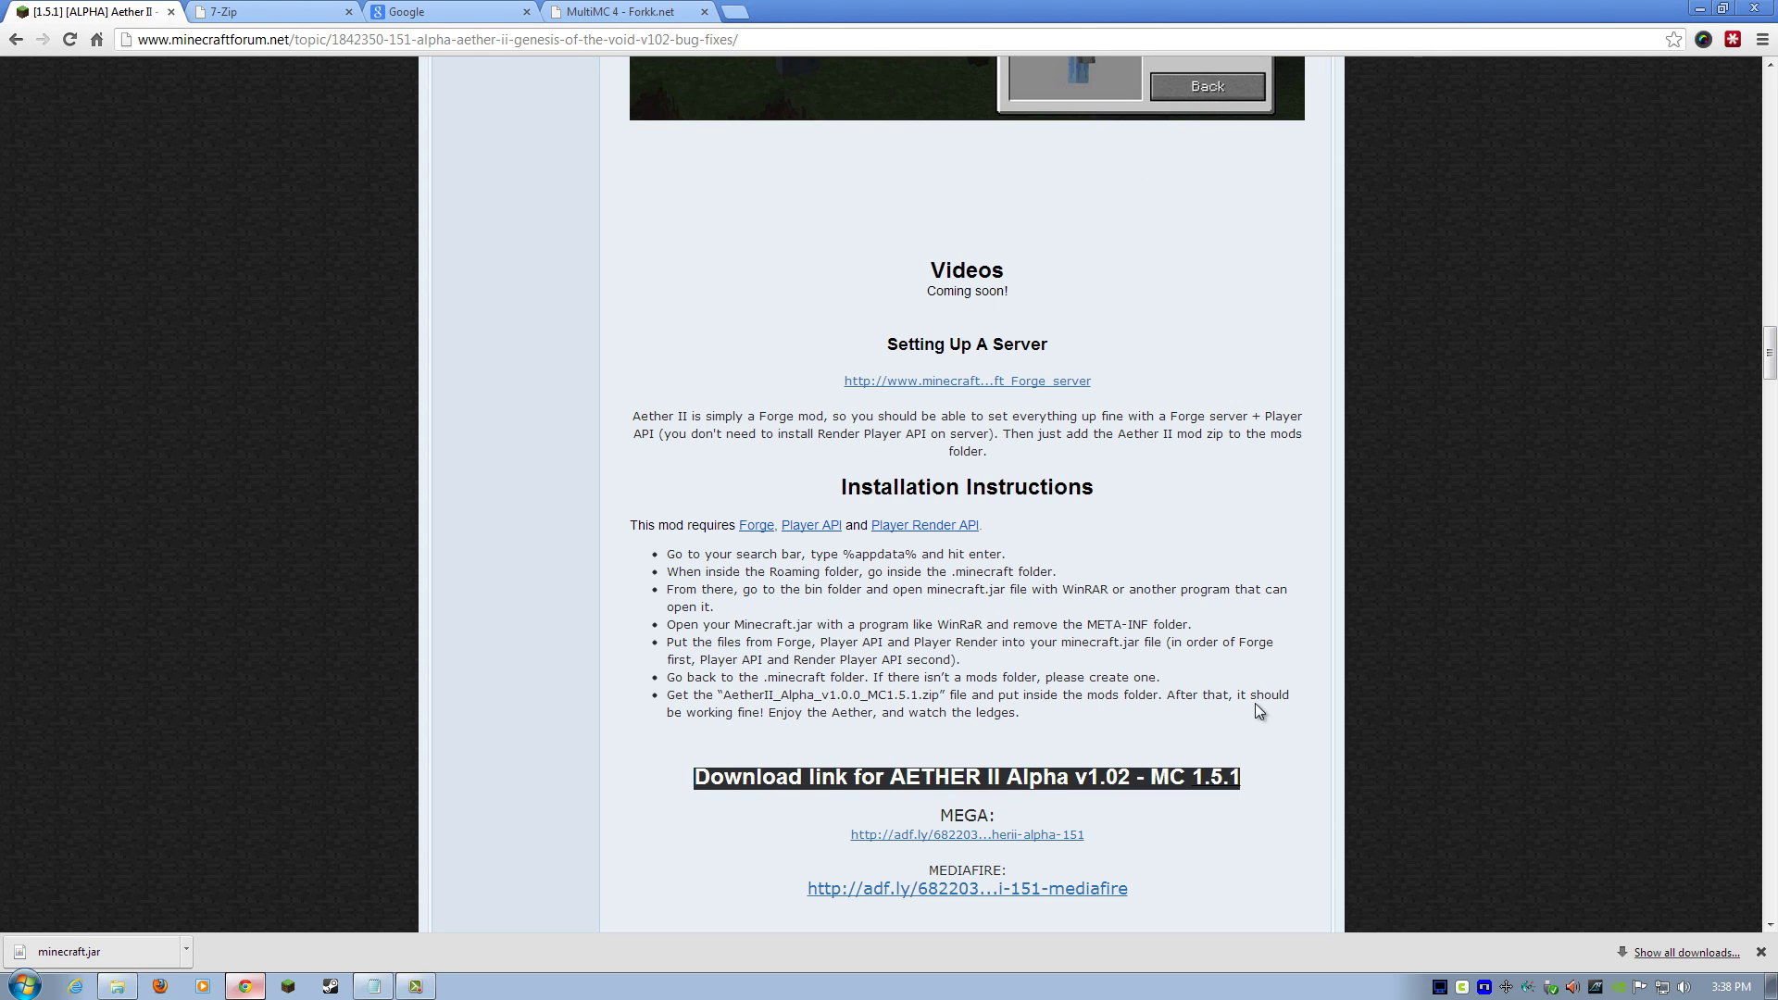
{"action": "left_click_drag", "start_coordinate": [1132, 778], "coordinate": [1073, 778]}
{"action": "left_click", "coordinate": [1136, 776]}
{"action": "left_click", "coordinate": [1147, 743]}
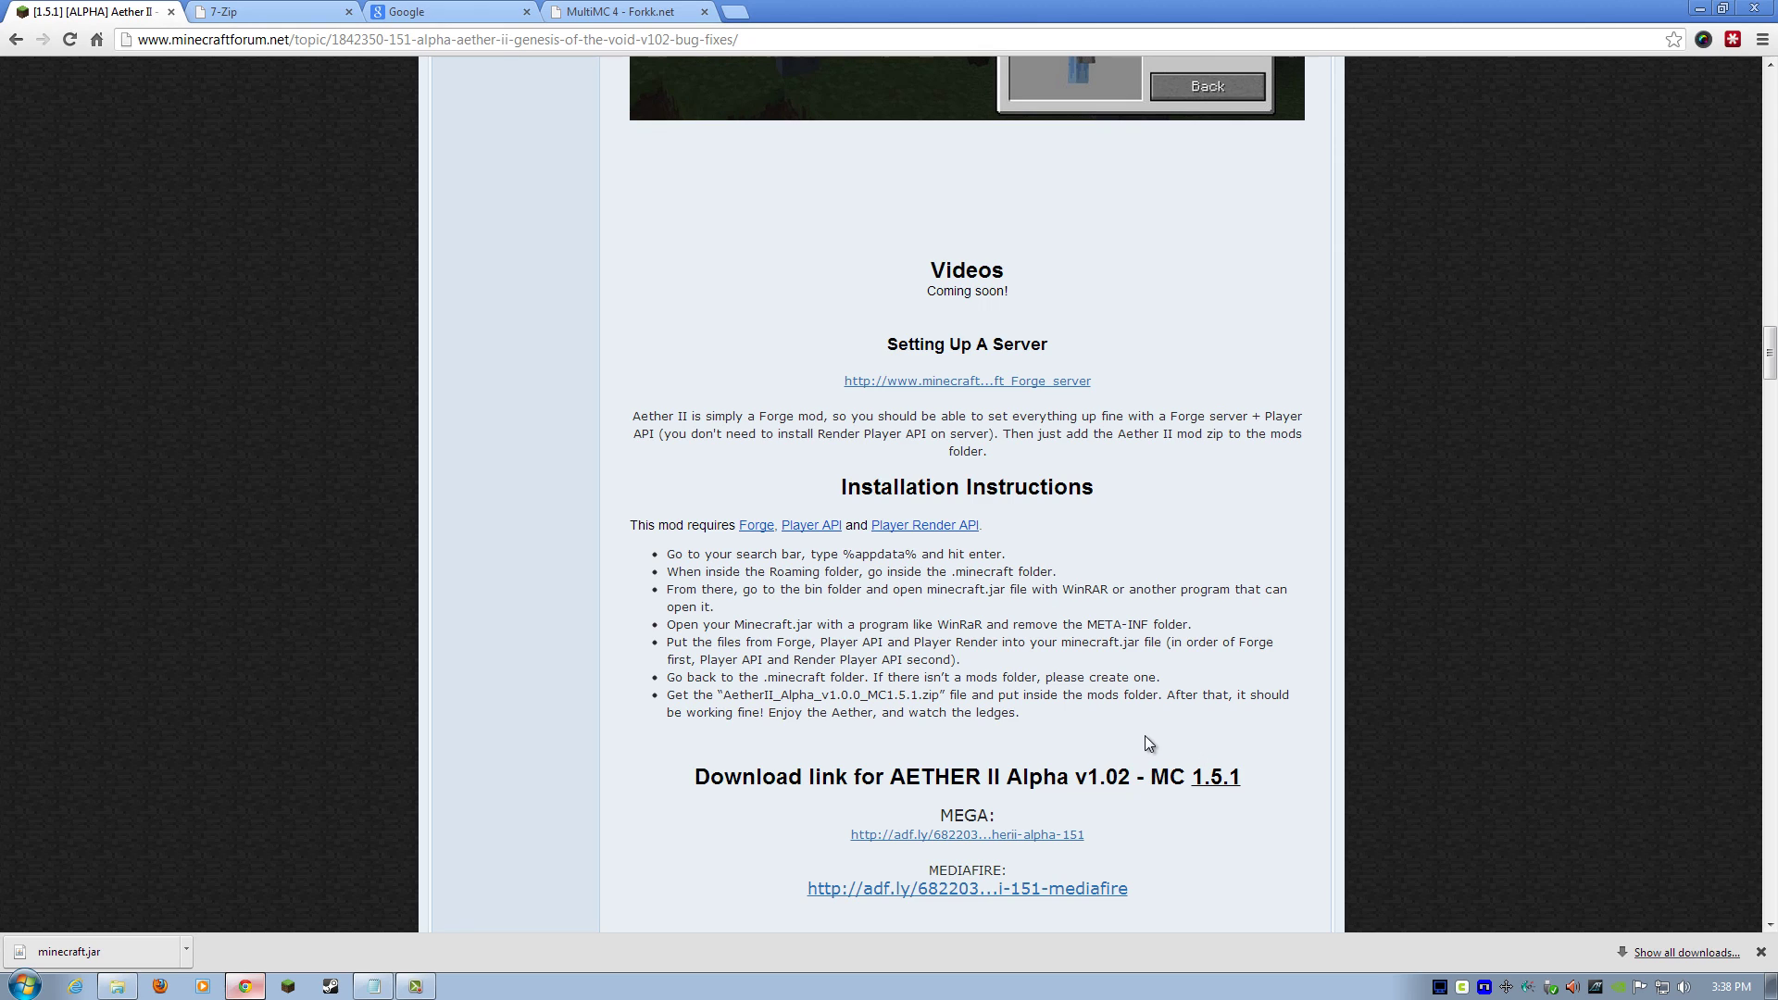
{"action": "left_click_drag", "start_coordinate": [1125, 776], "coordinate": [1132, 777]}
{"action": "left_click", "coordinate": [1301, 666]}
{"action": "scroll", "coordinate": [1148, 663], "scroll_direction": "down", "scroll_amount": 1}
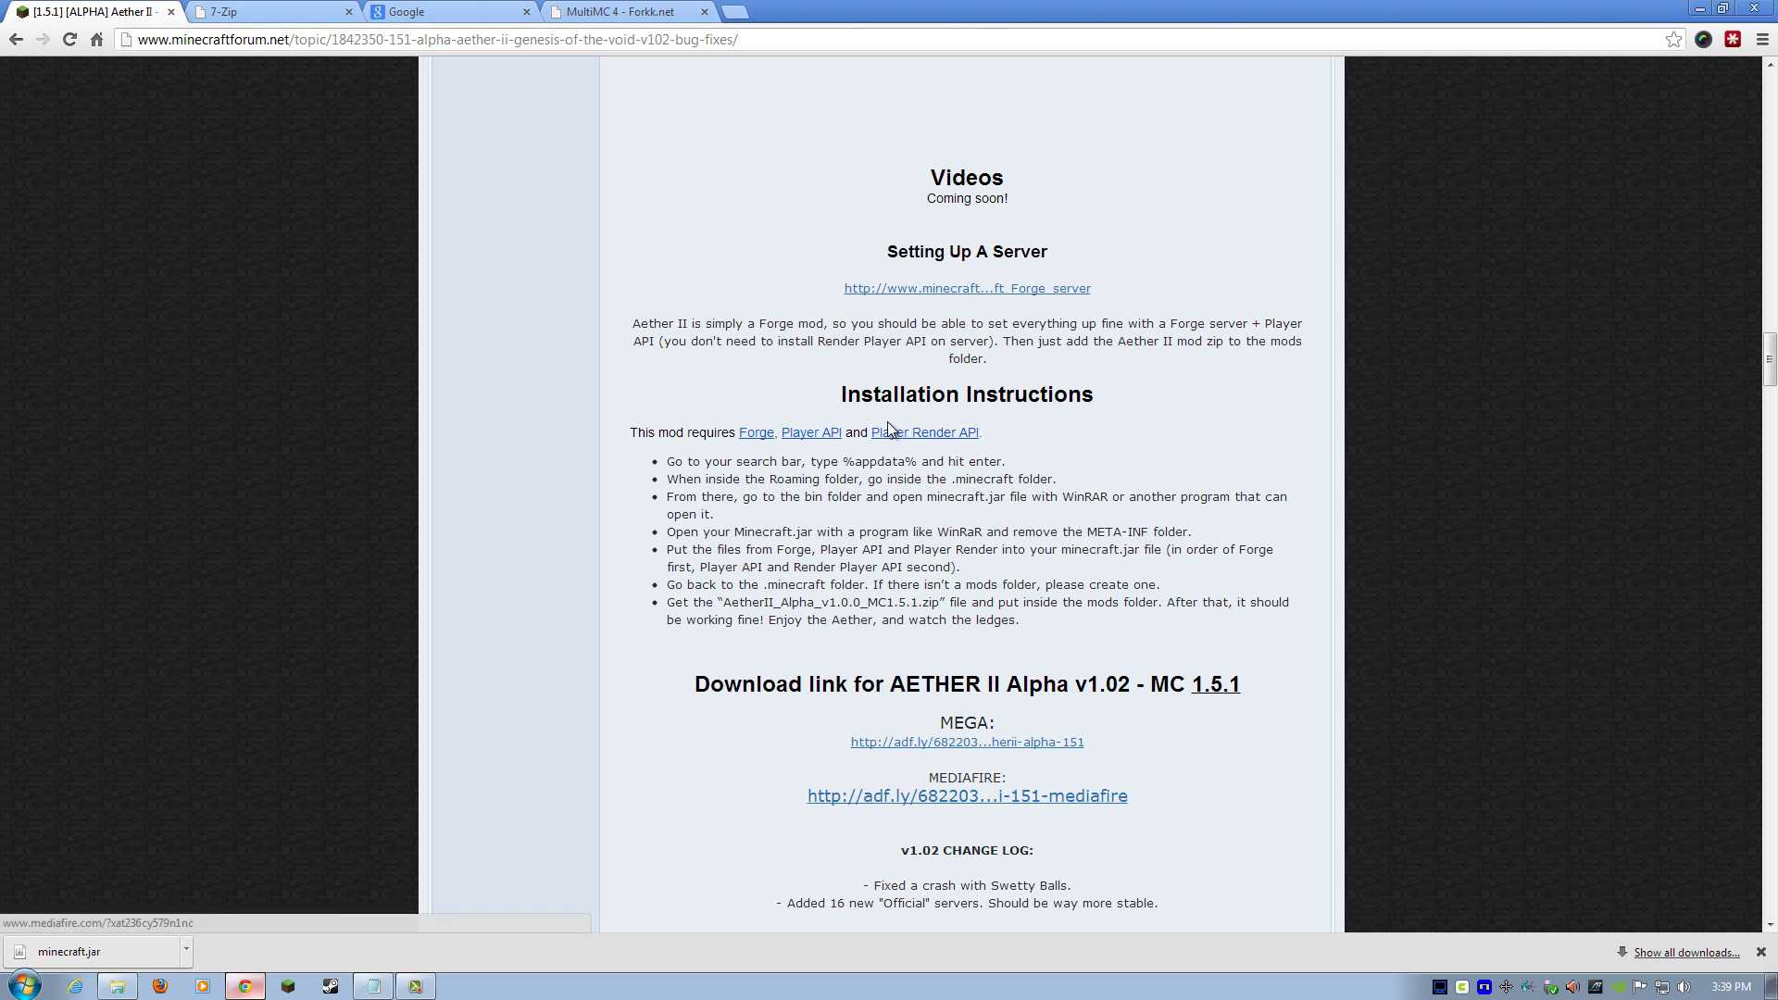
- Look at the 7-Zip download page, and return to the Aether II forum thread
{"action": "left_click", "coordinate": [285, 12]}
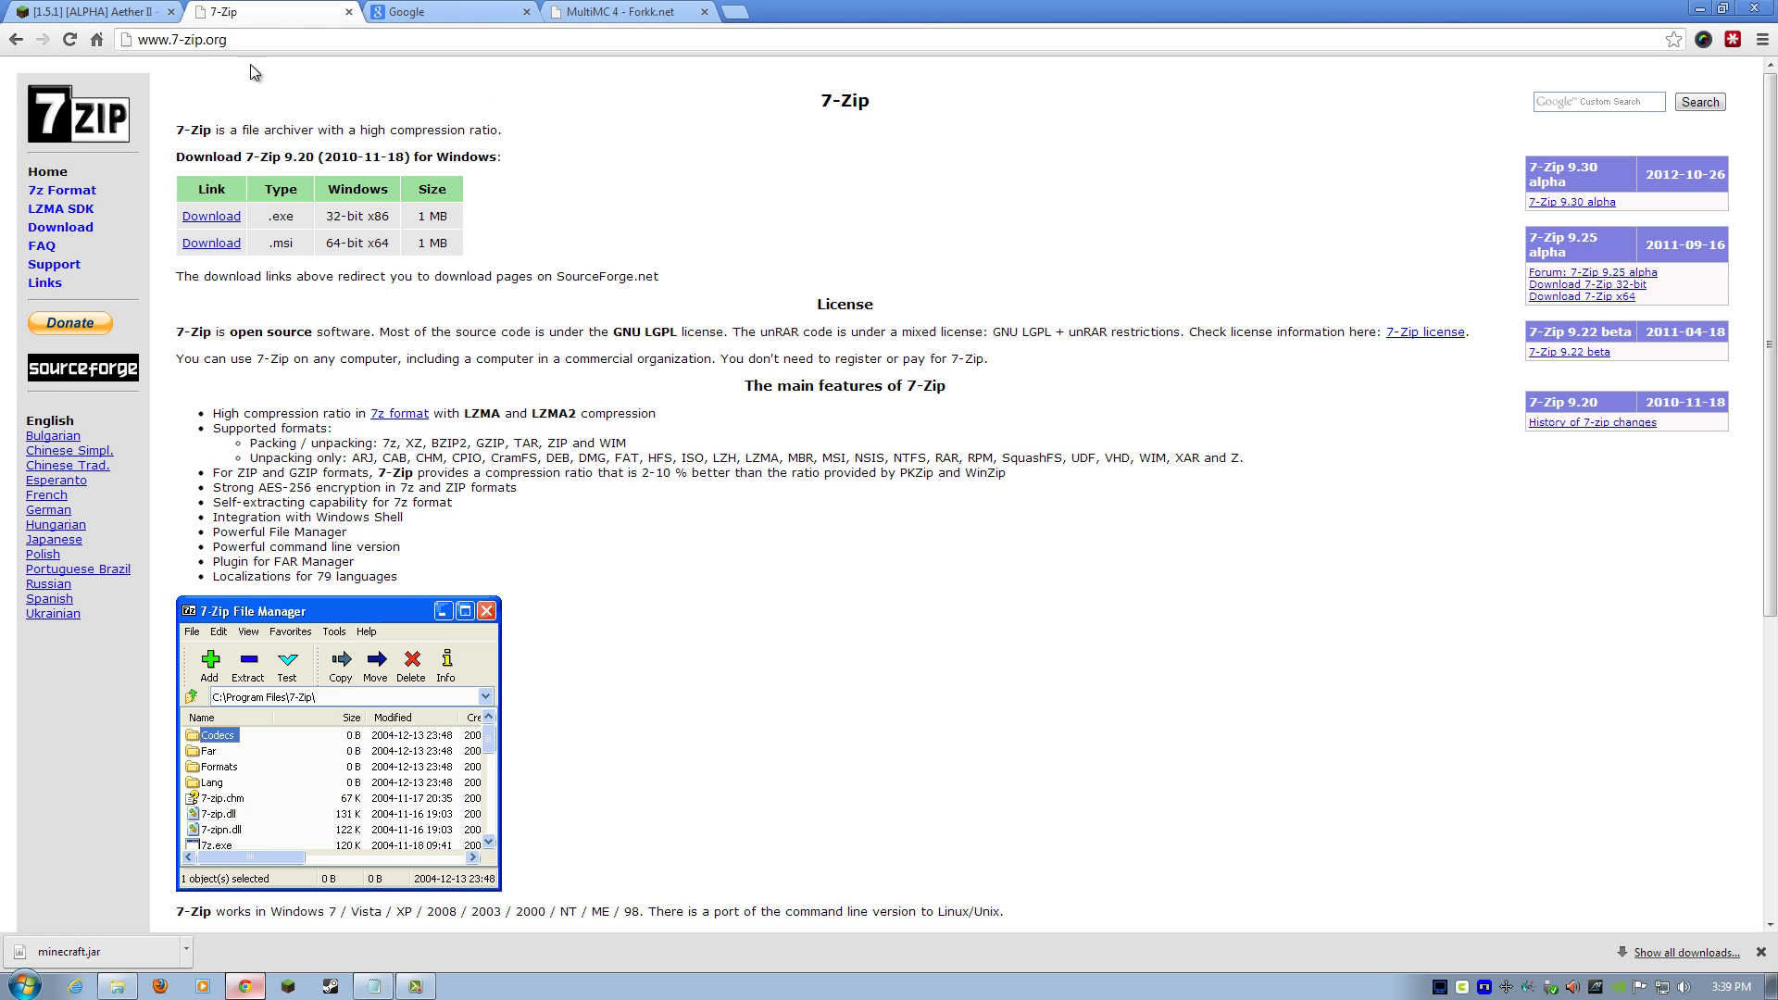
{"action": "left_click", "coordinate": [92, 11]}
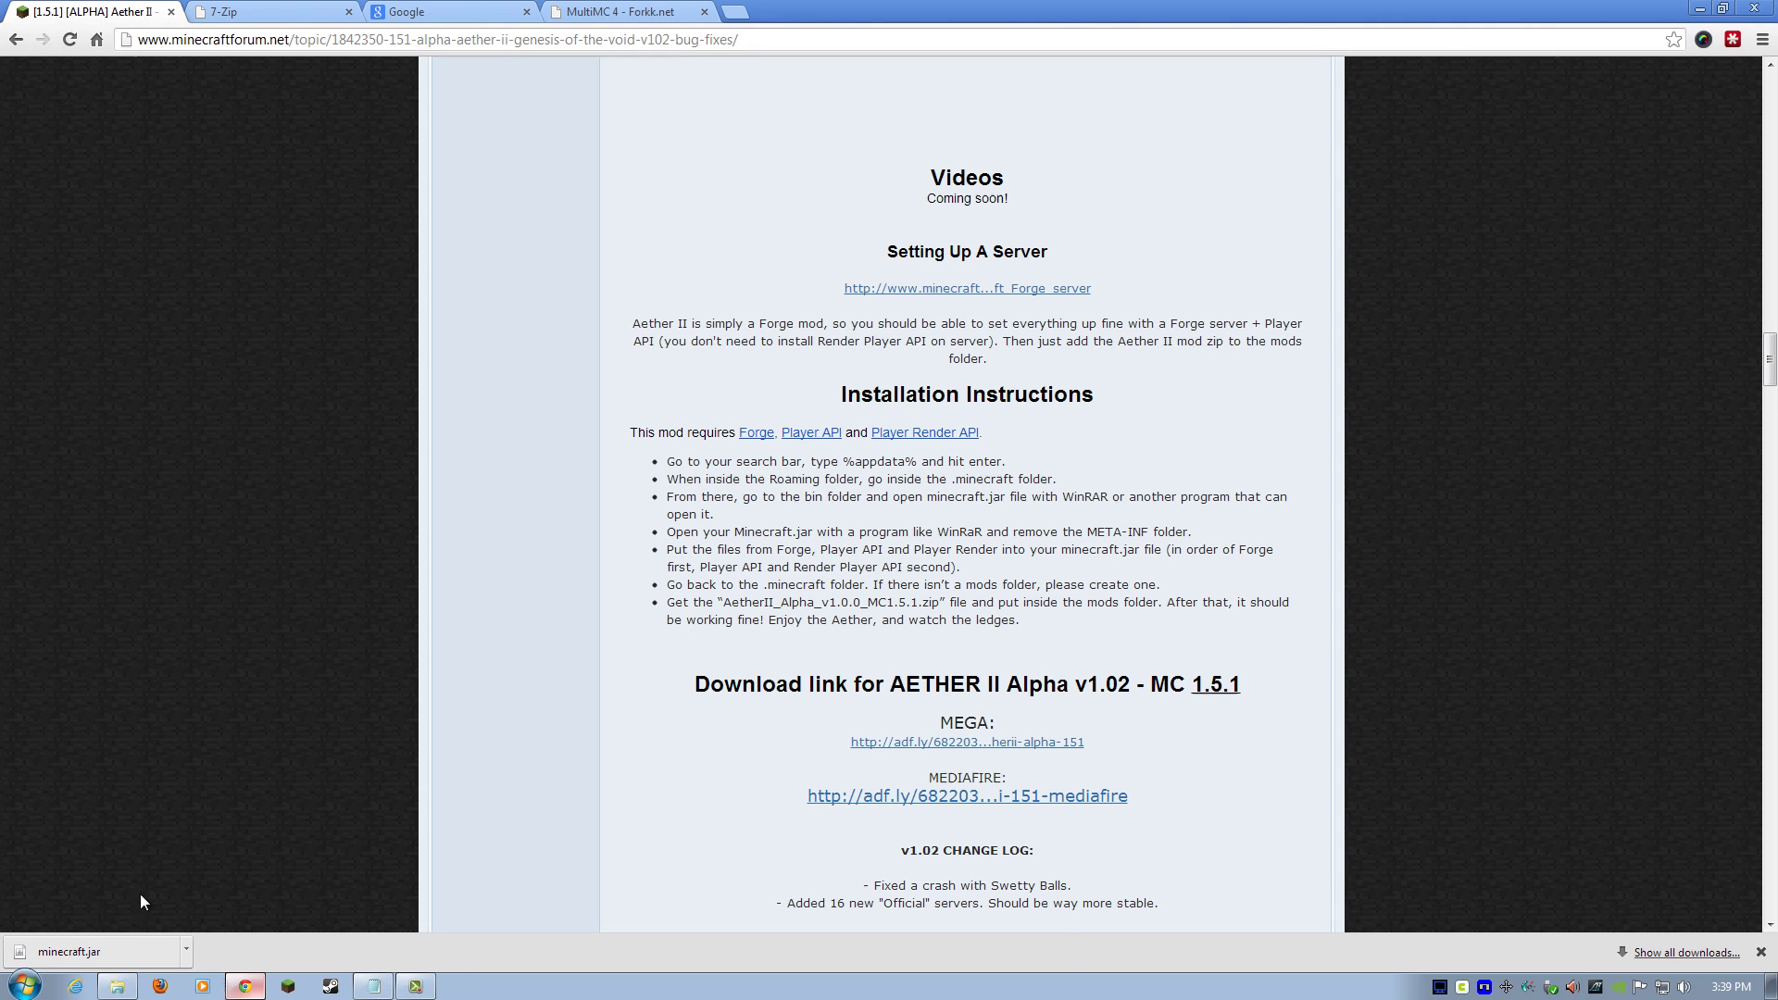
- Show the downloaded minecraft.jar in its folder and select it
{"action": "left_click", "coordinate": [189, 949]}
{"action": "left_click", "coordinate": [280, 882]}
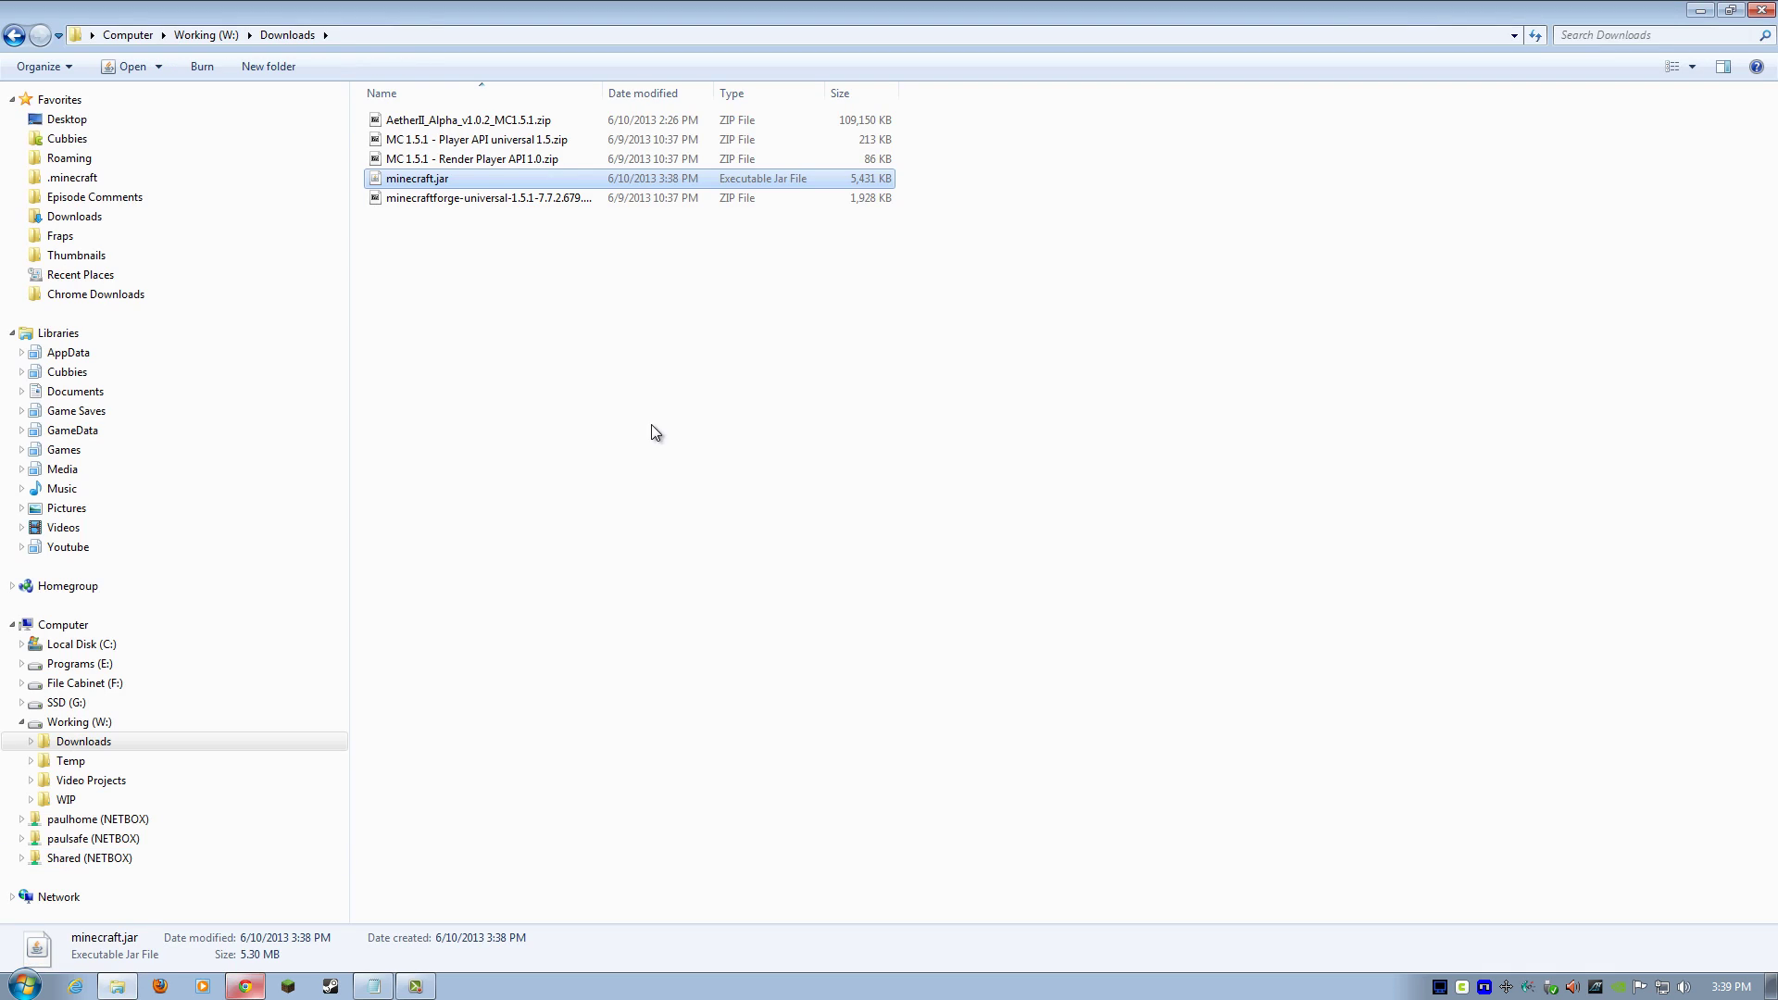
{"action": "left_click", "coordinate": [570, 313]}
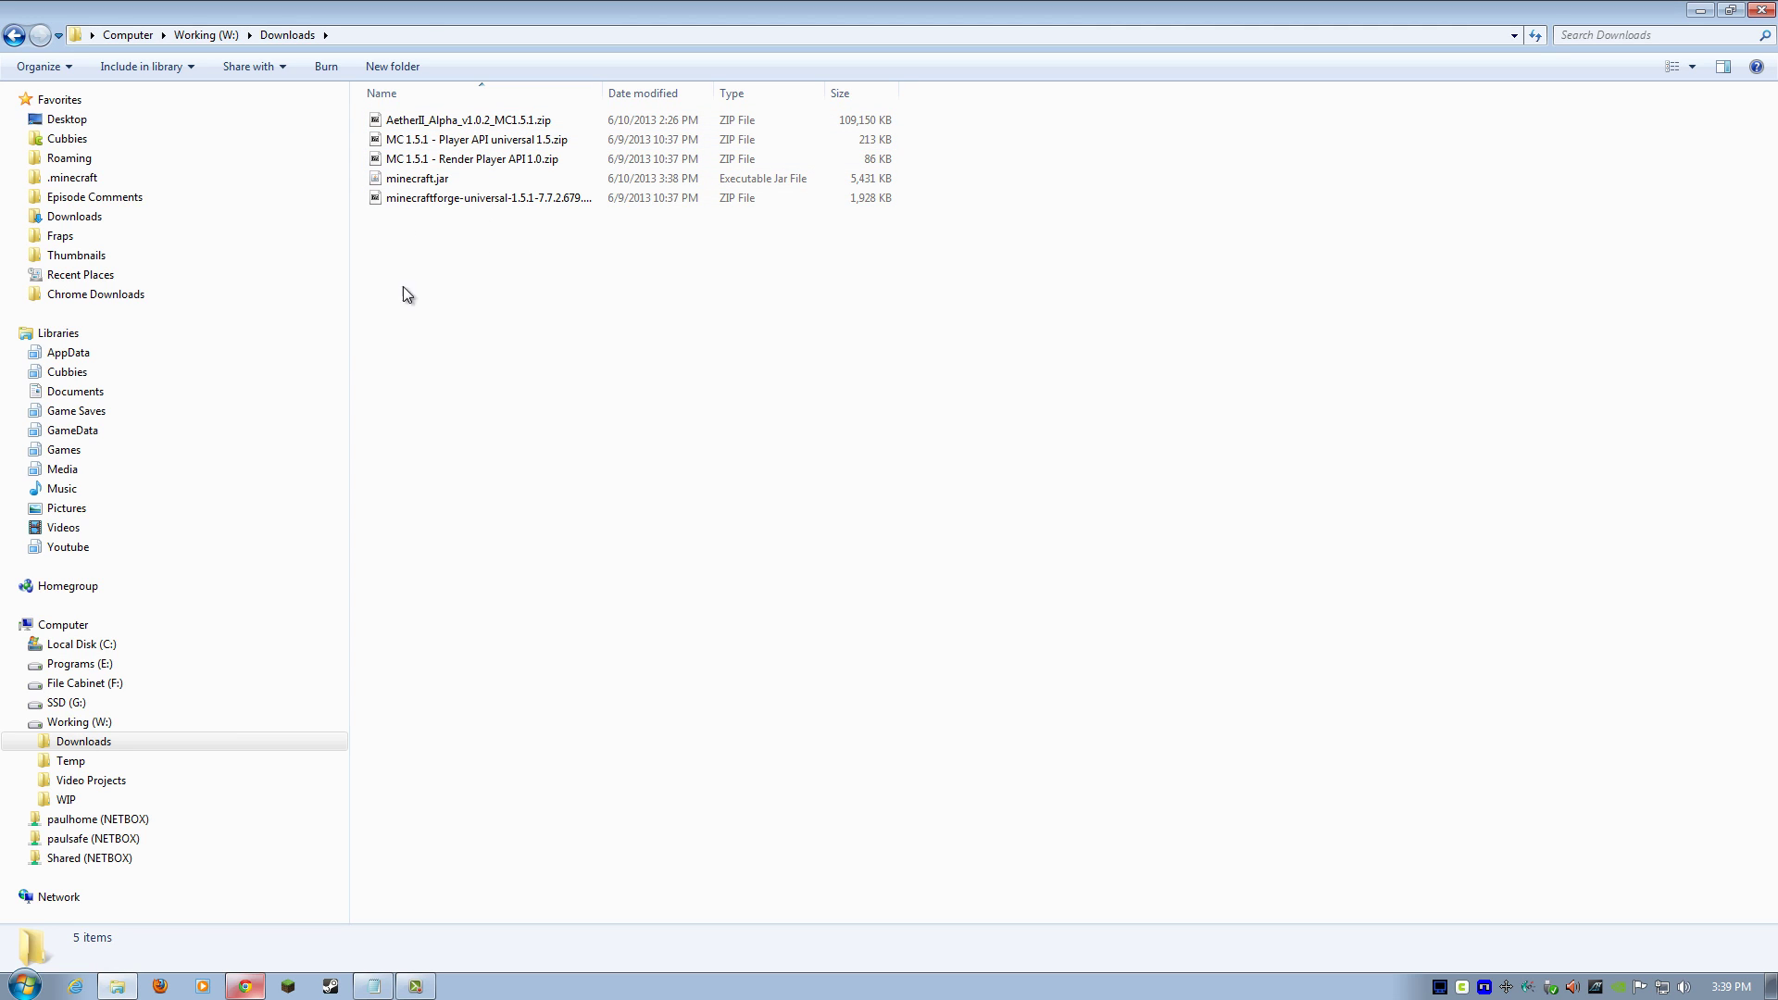
{"action": "left_click", "coordinate": [413, 180]}
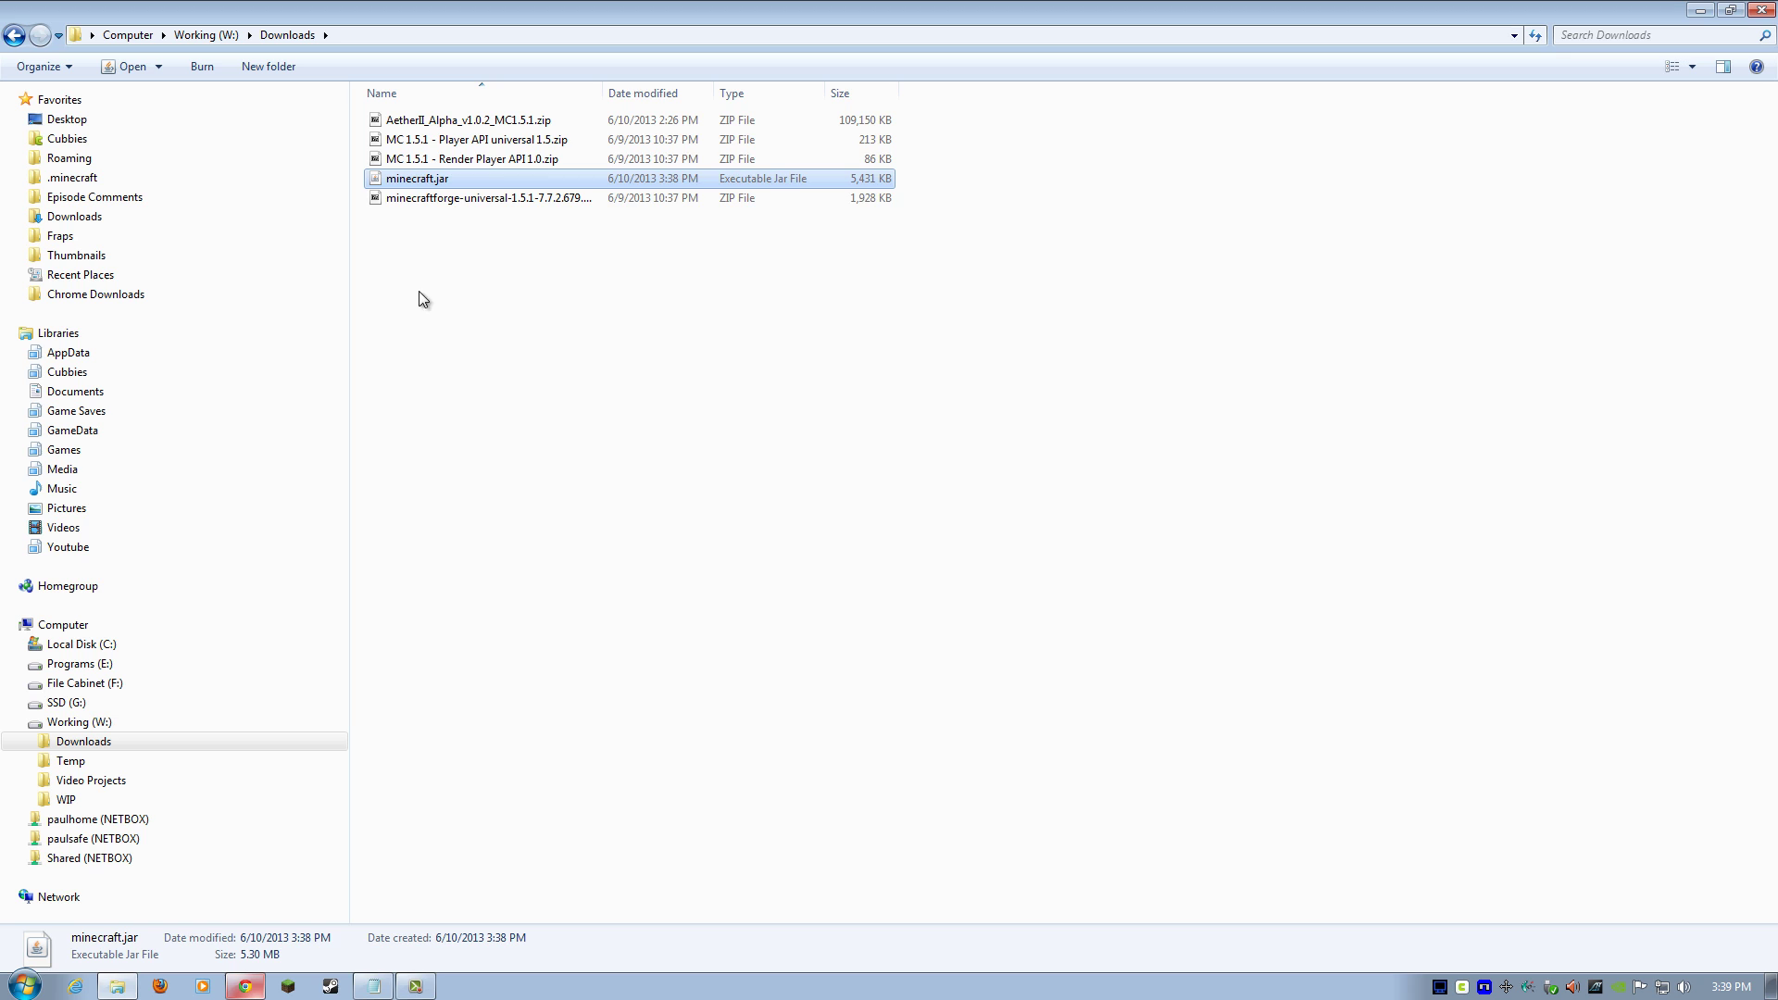
- Launch Minecraft to check the version on its title screen, view the Options screen, and quit the game
{"action": "double_click", "coordinate": [408, 181]}
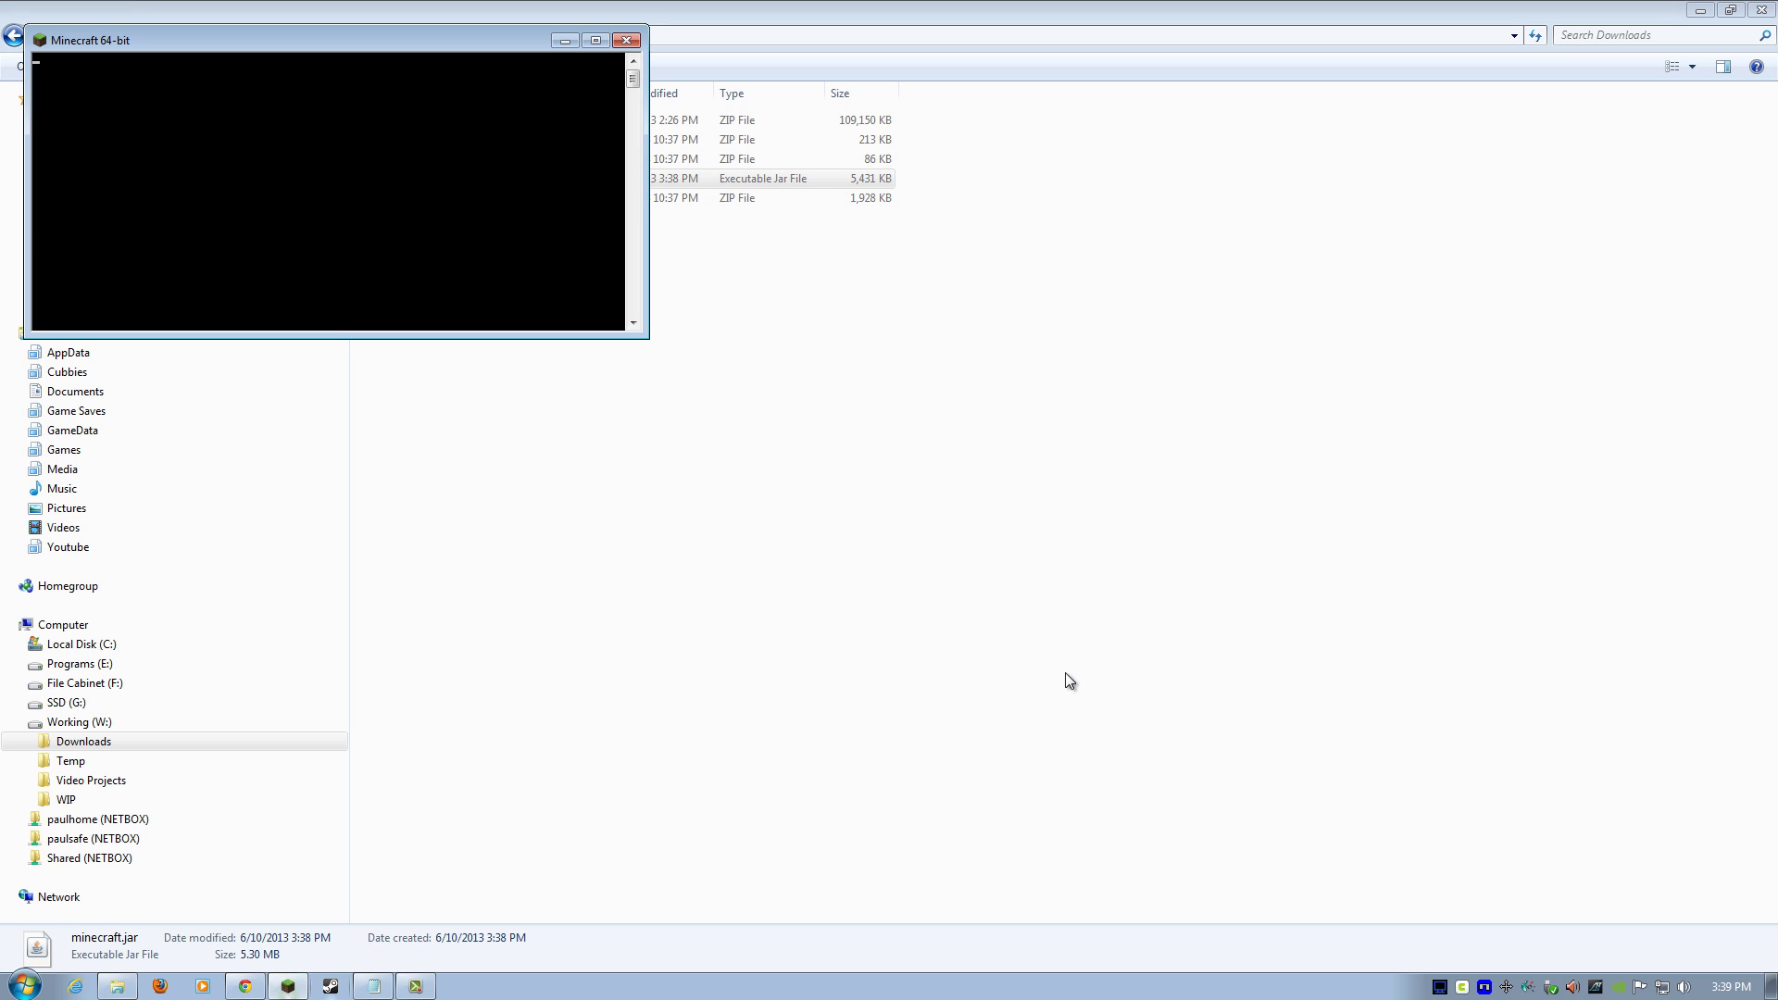
{"action": "left_click", "coordinate": [1263, 675]}
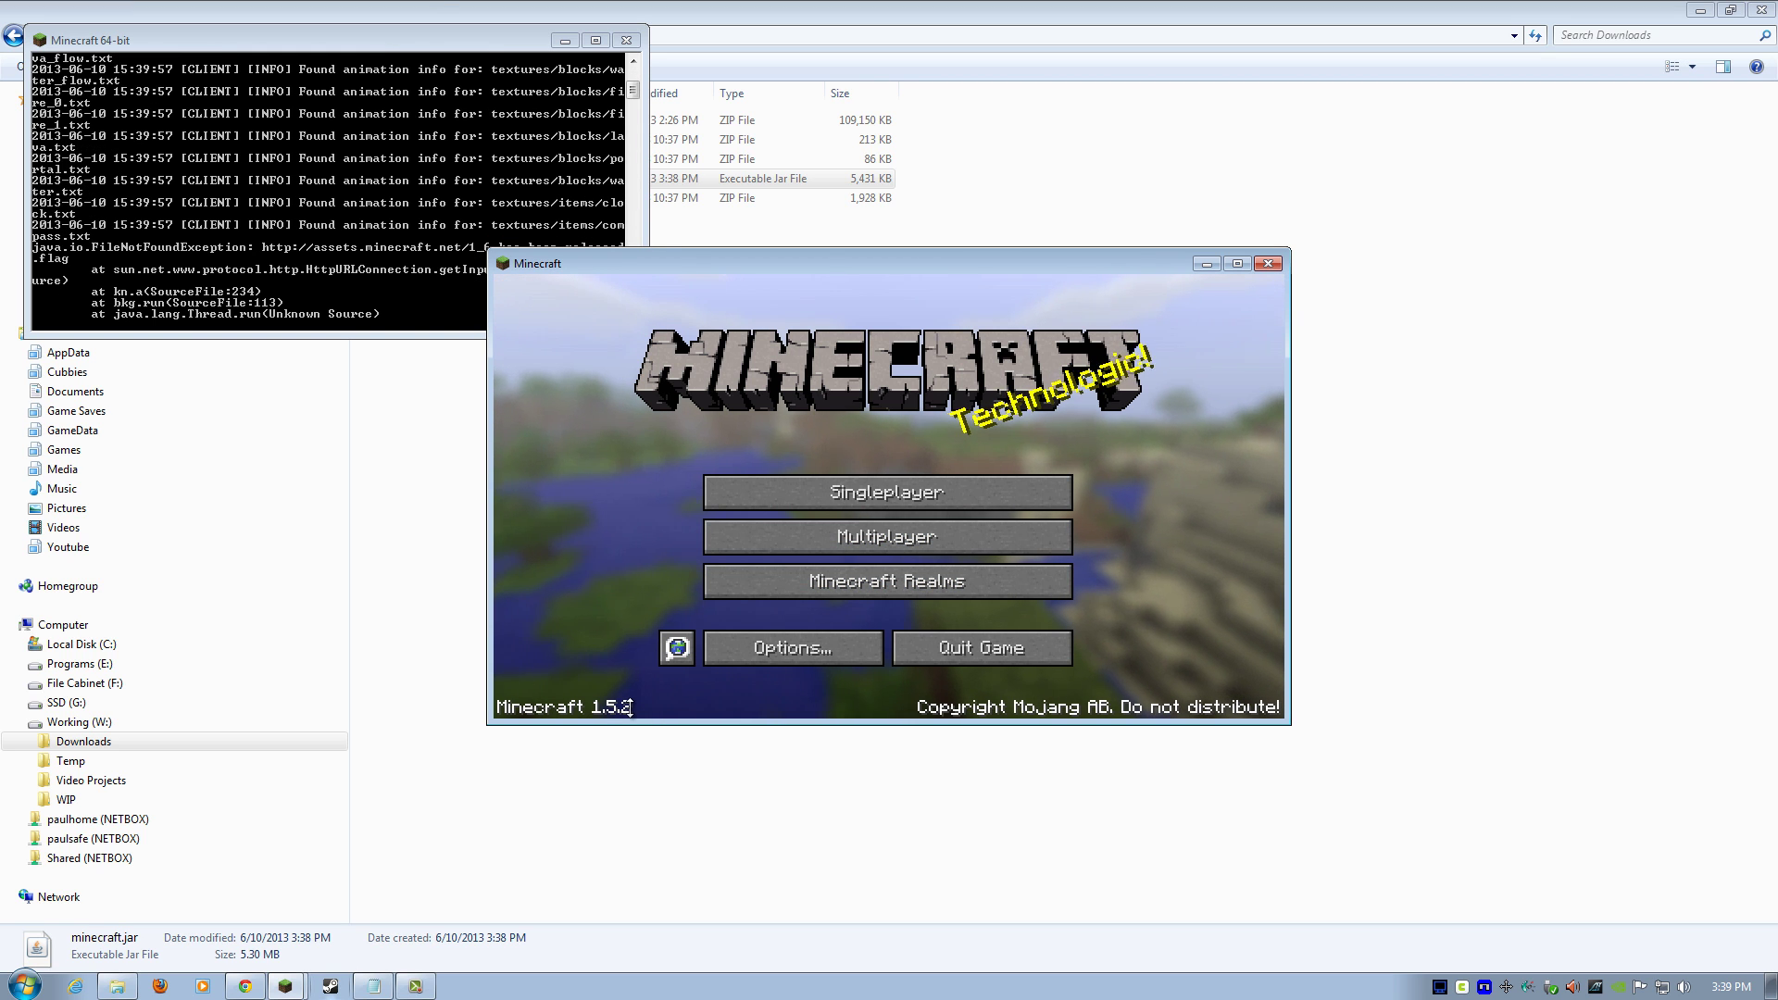
{"action": "left_click", "coordinate": [857, 648]}
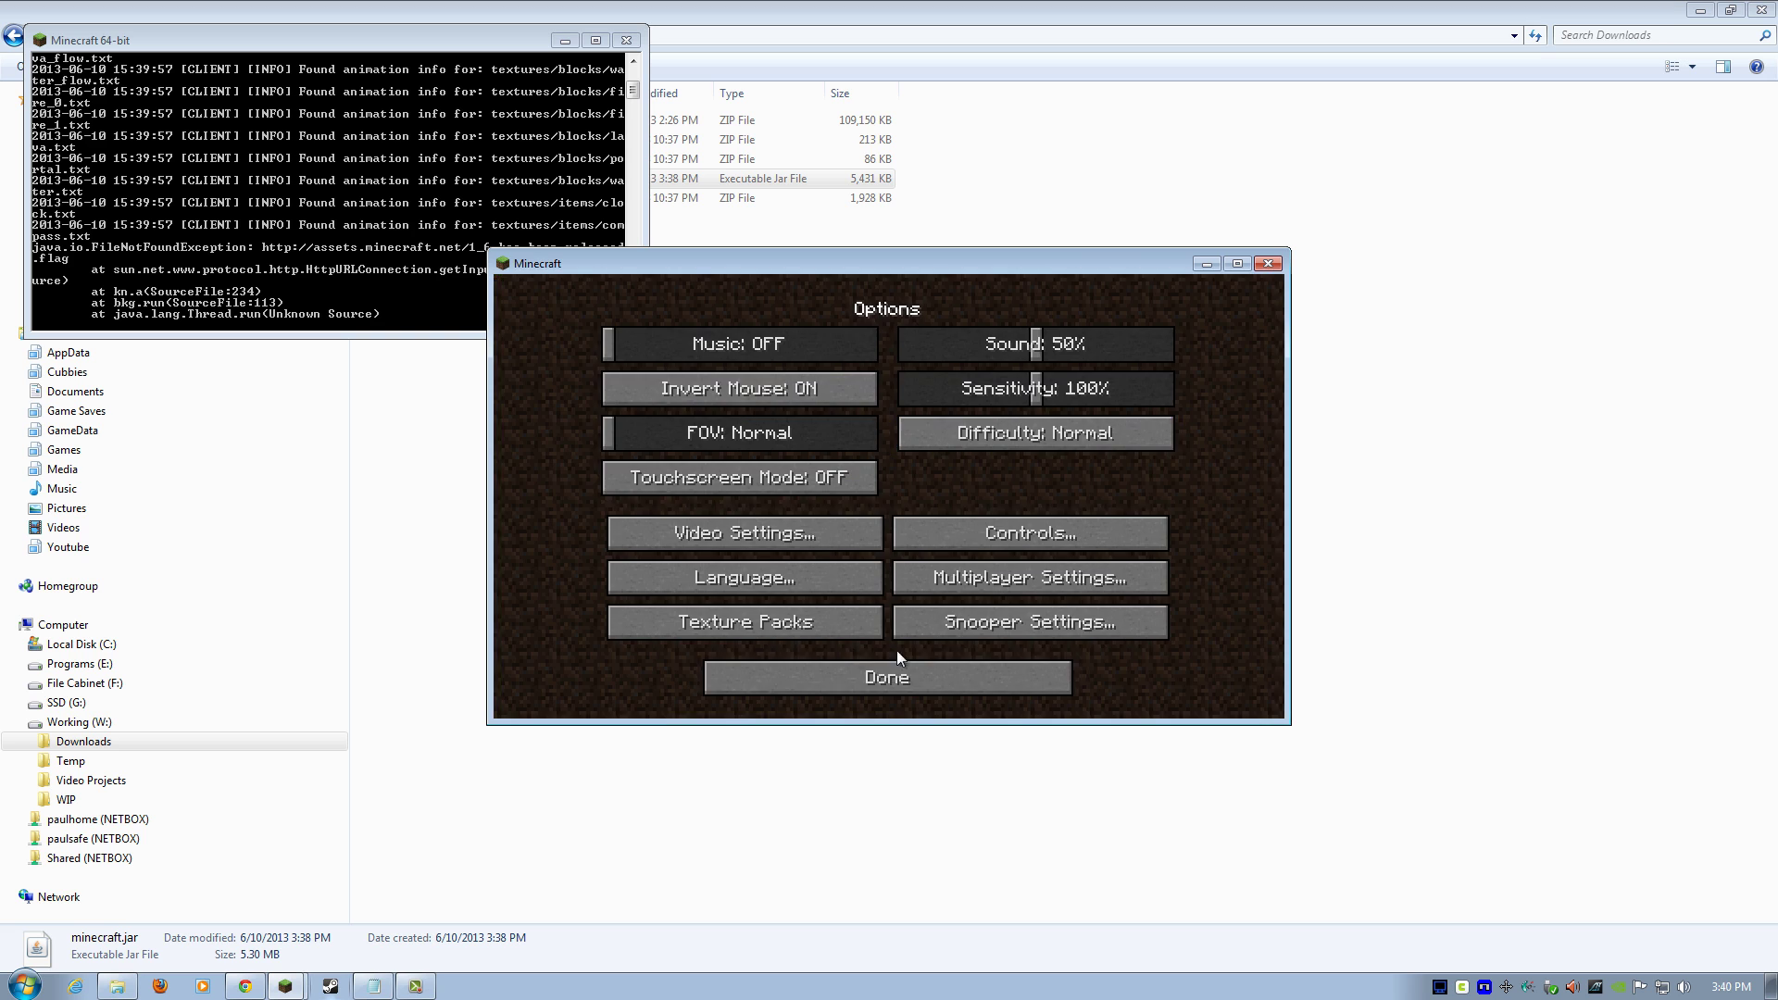
{"action": "left_click", "coordinate": [946, 679]}
{"action": "left_click", "coordinate": [1065, 644]}
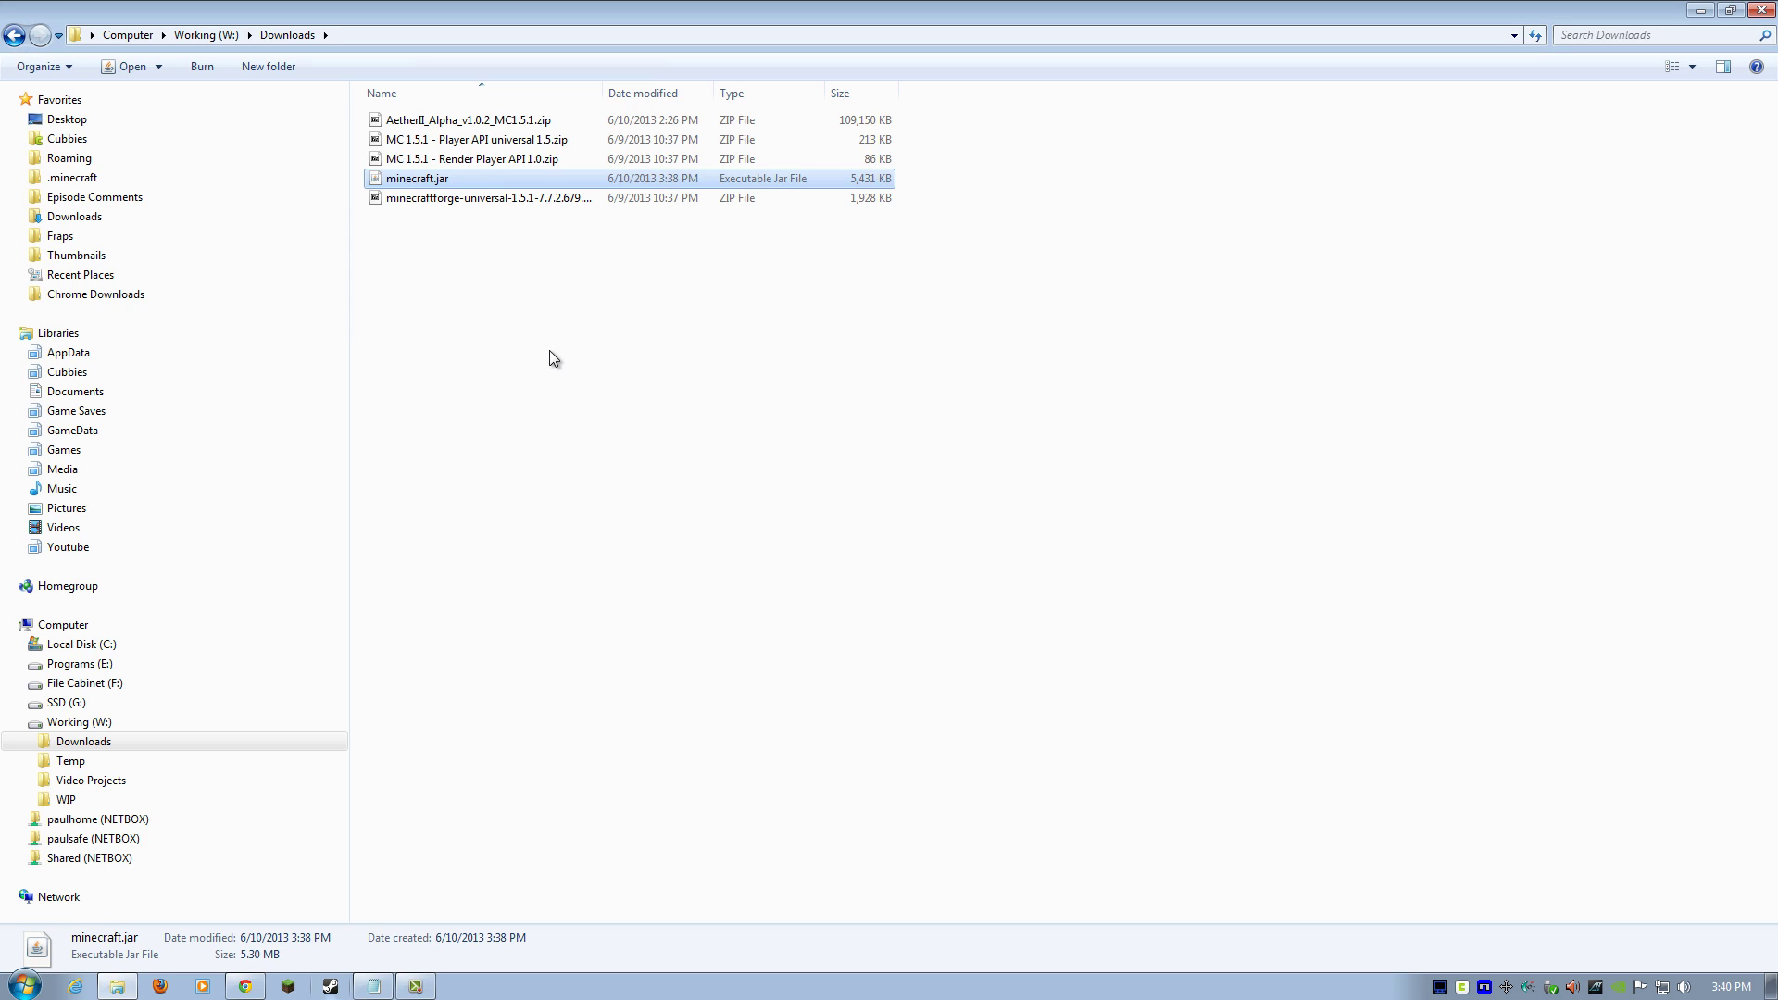
- Copy minecraft.jar from the Downloads folder to the clipboard
{"action": "left_click", "coordinate": [548, 350]}
{"action": "left_click", "coordinate": [425, 183]}
{"action": "right_click", "coordinate": [410, 181]}
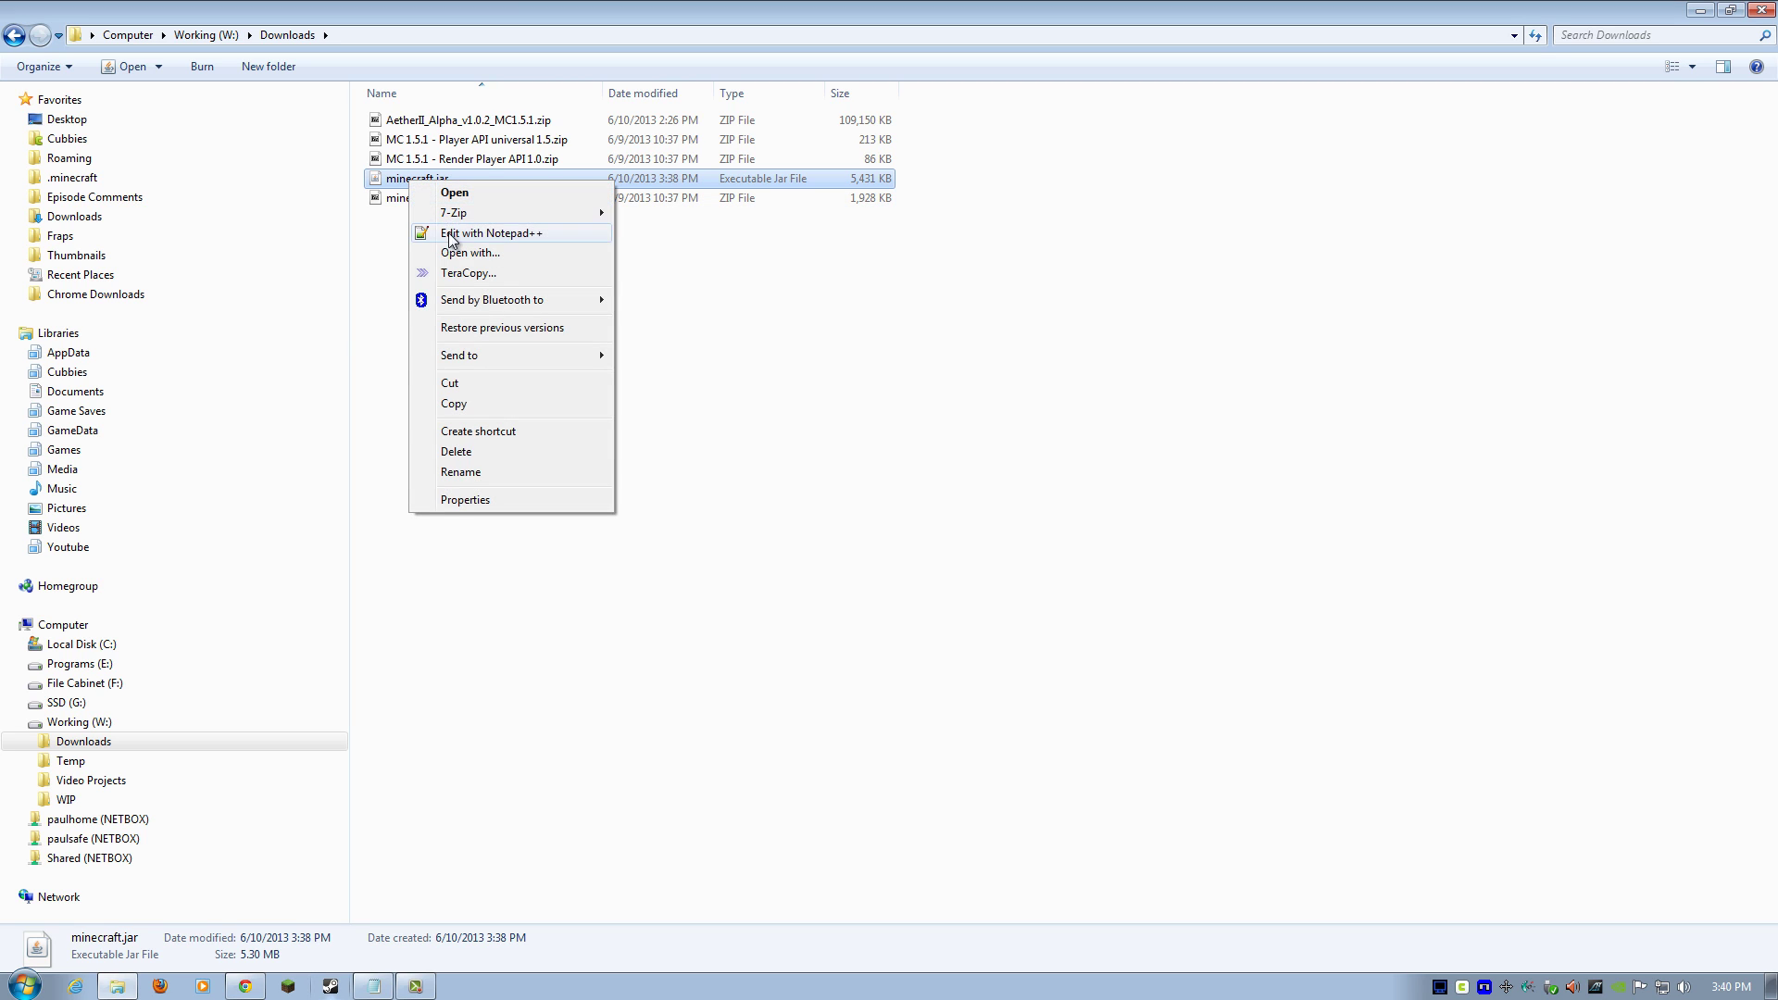
{"action": "left_click", "coordinate": [461, 404]}
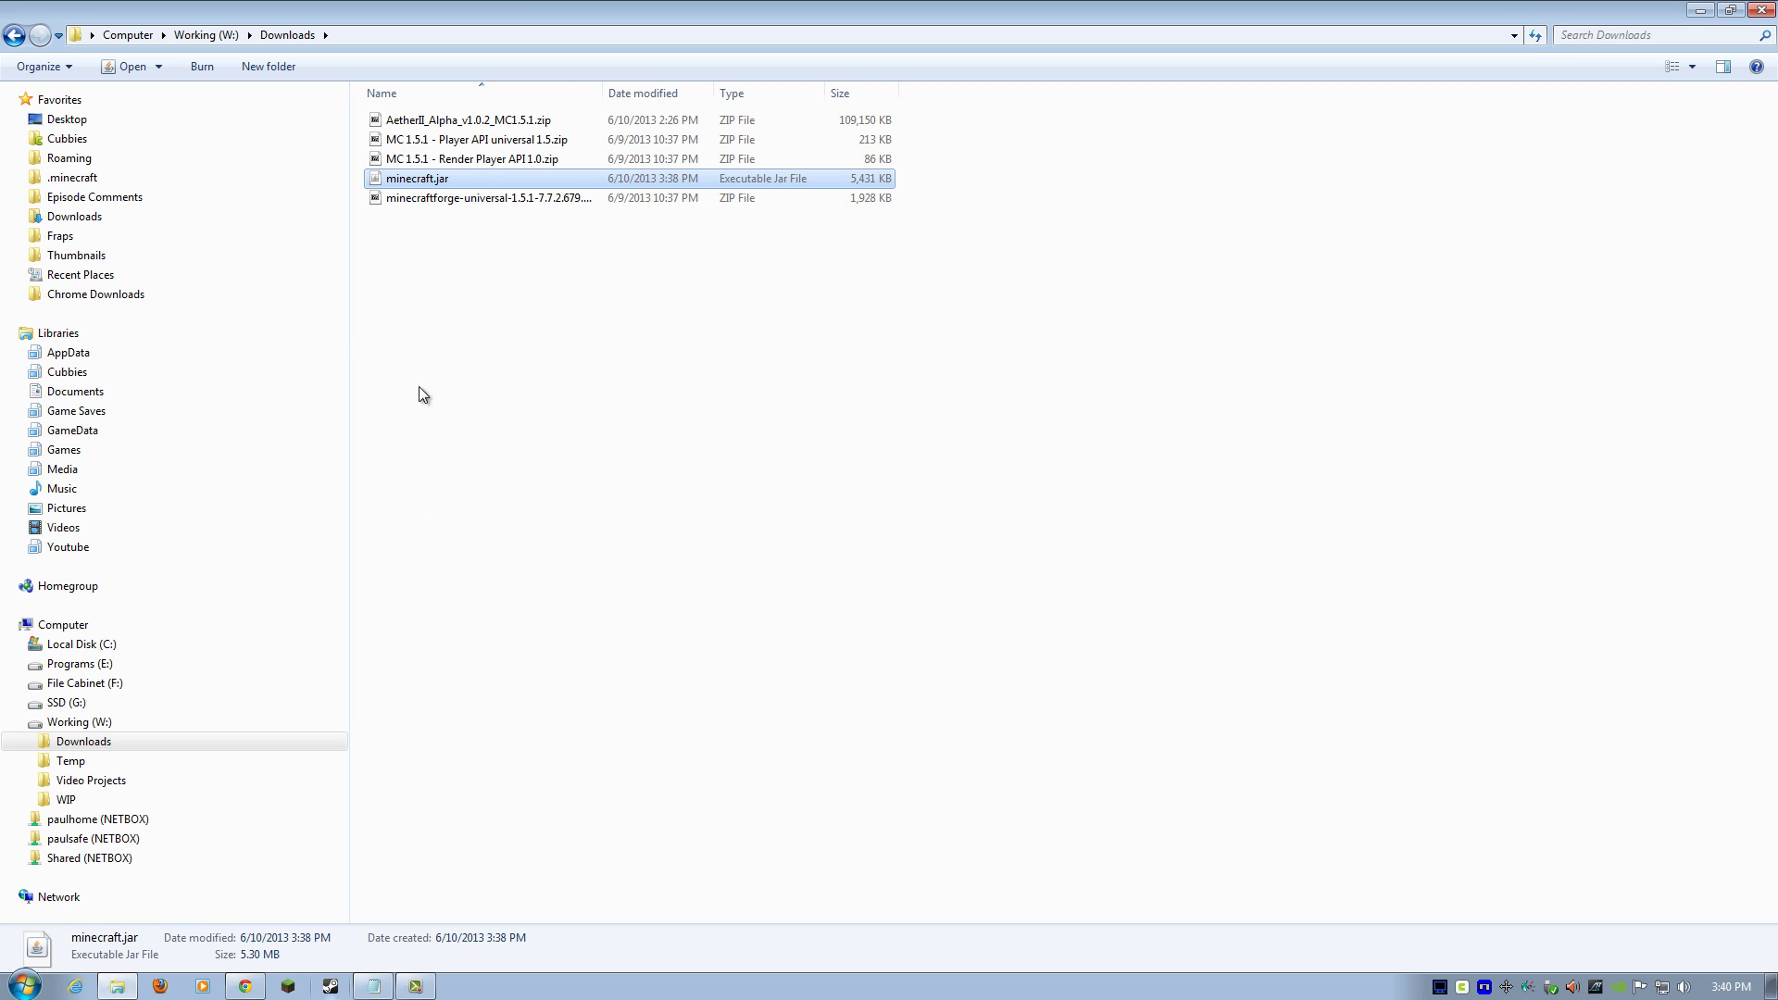
- Open the Roaming application data folder by running %appdata% from the Windows search
{"action": "left_click", "coordinate": [25, 986]}
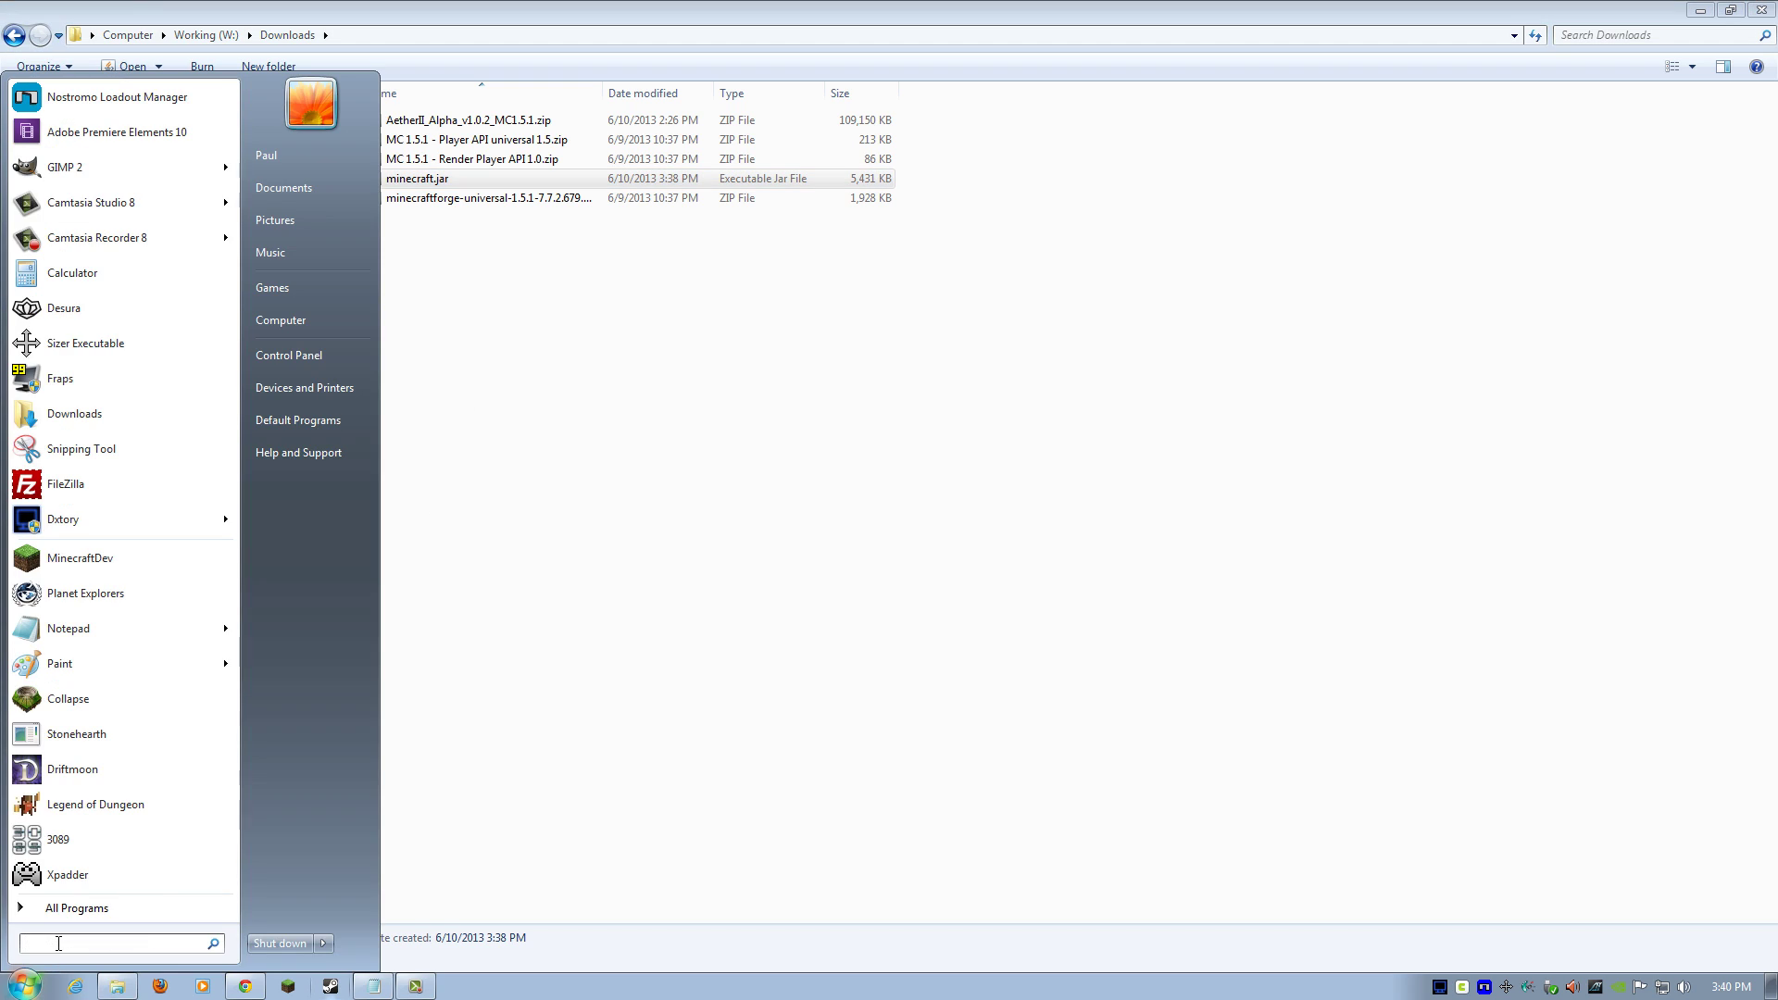
{"action": "type", "text": "%a"}
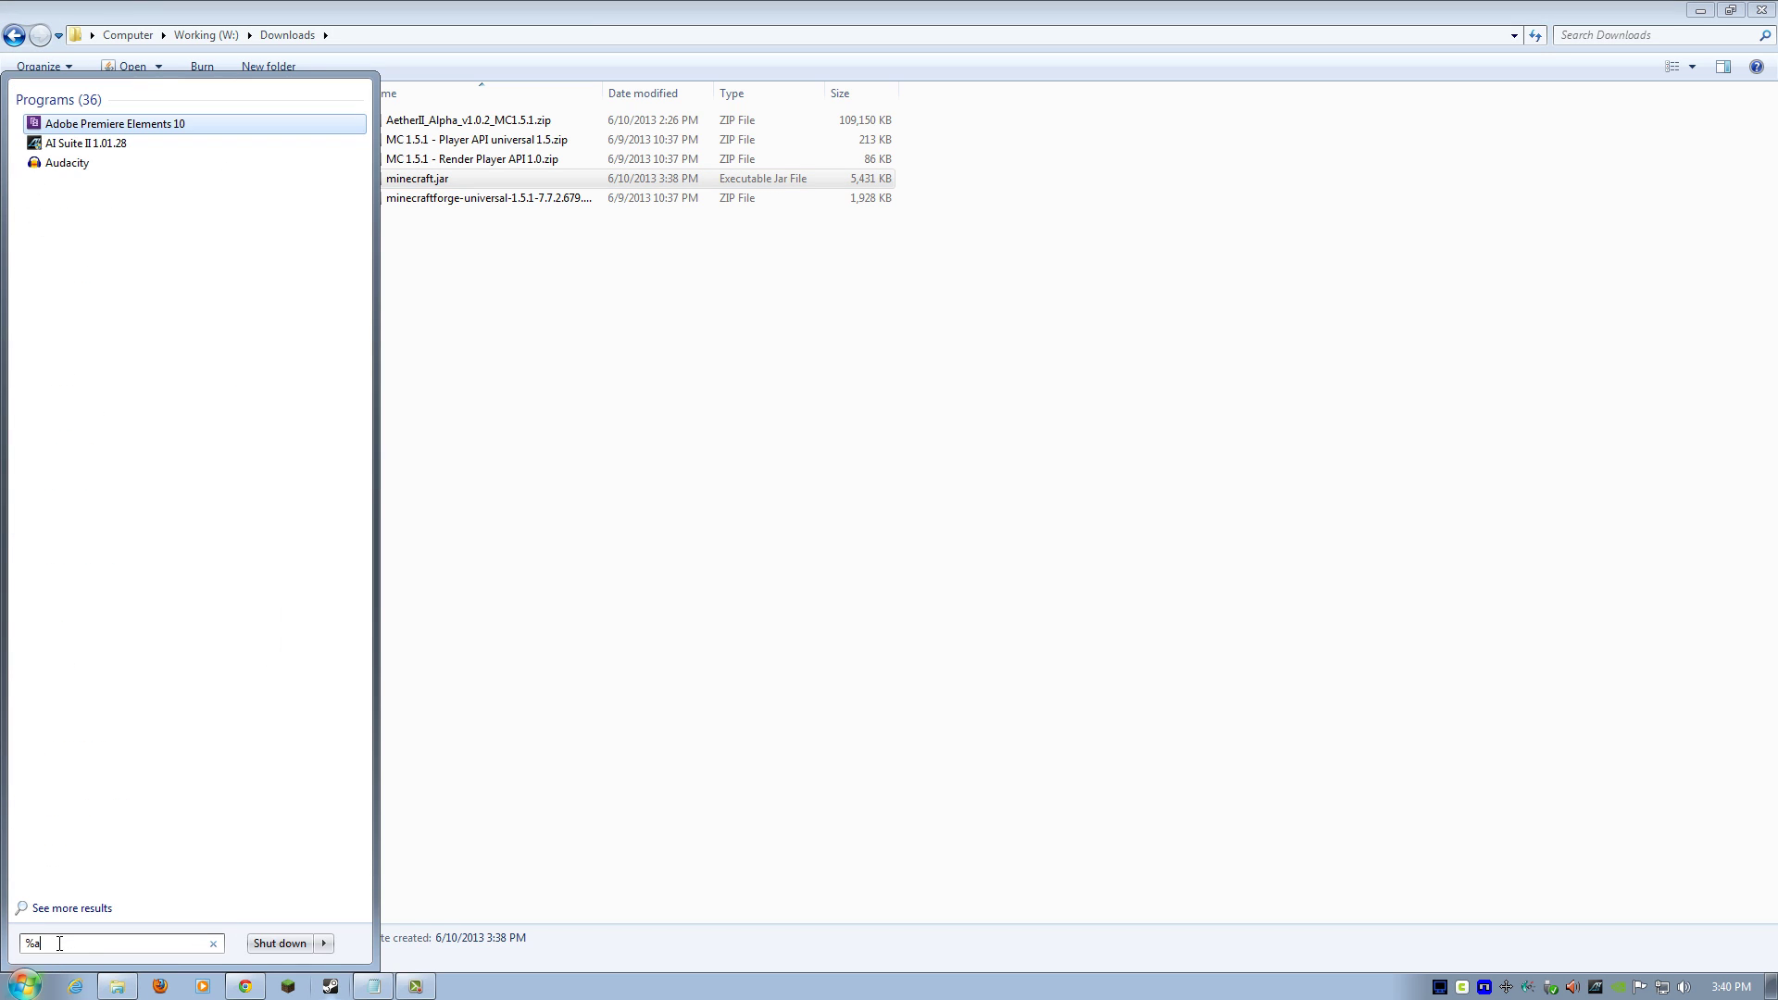
{"action": "type", "text": "ppdata"}
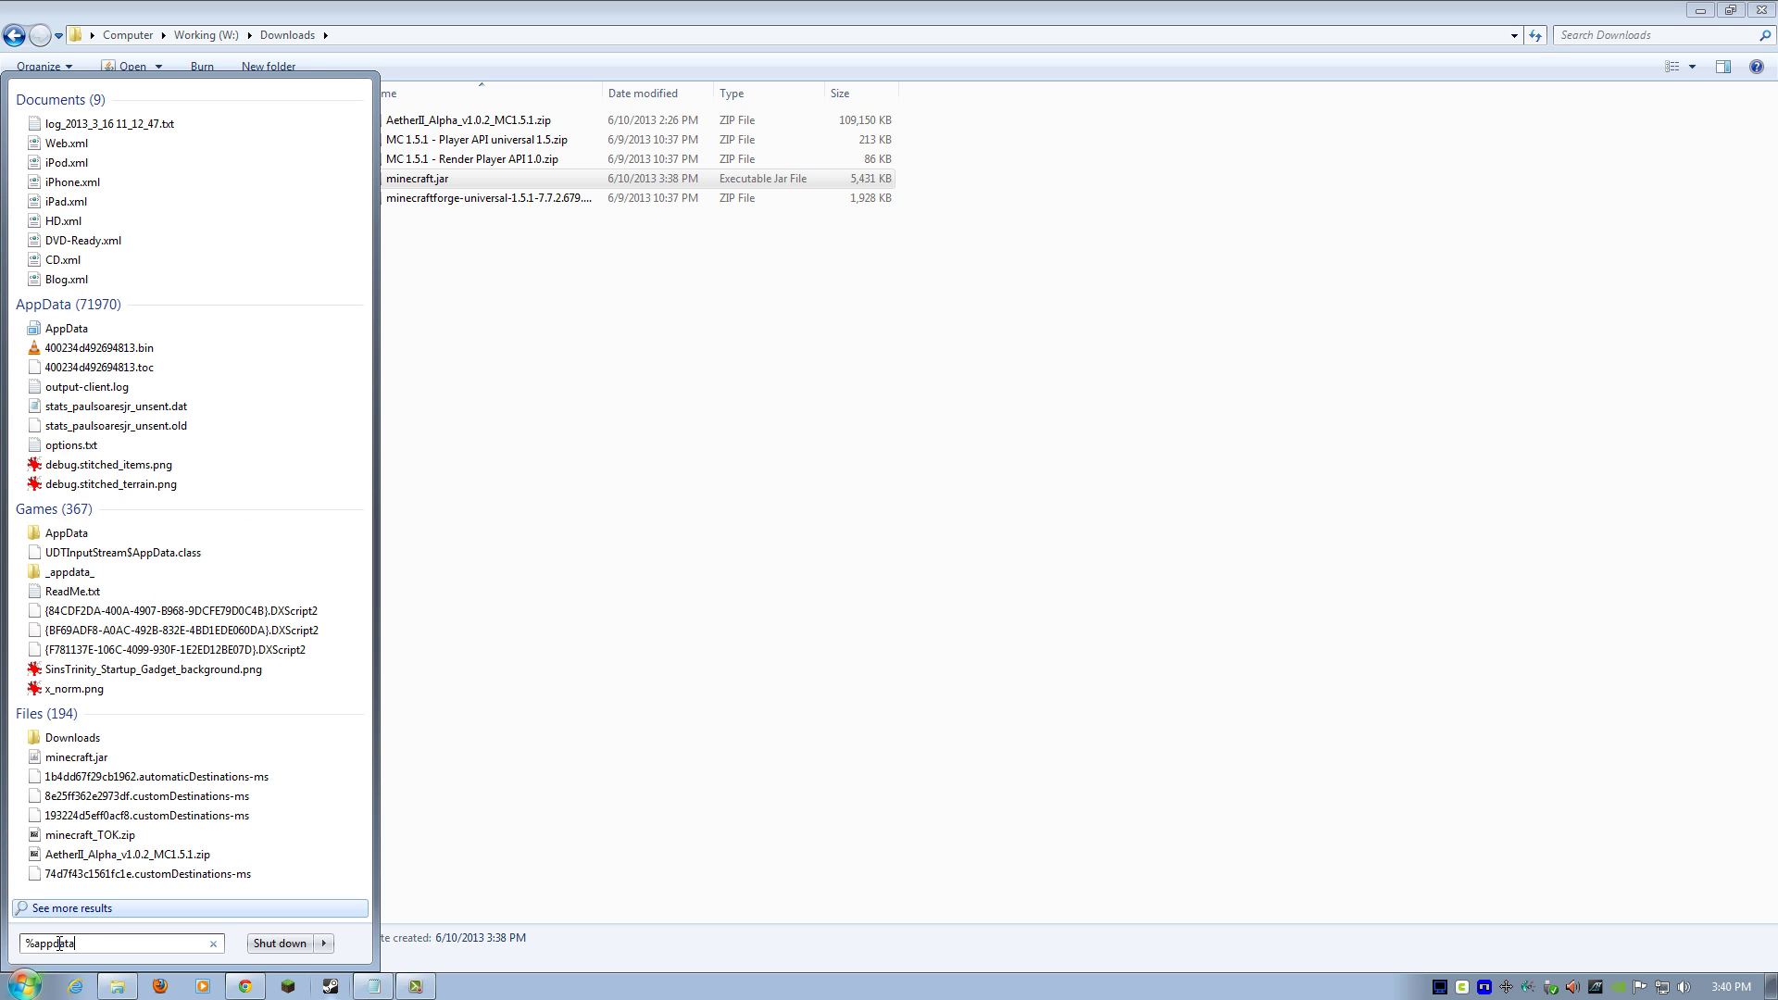
{"action": "type", "text": "%"}
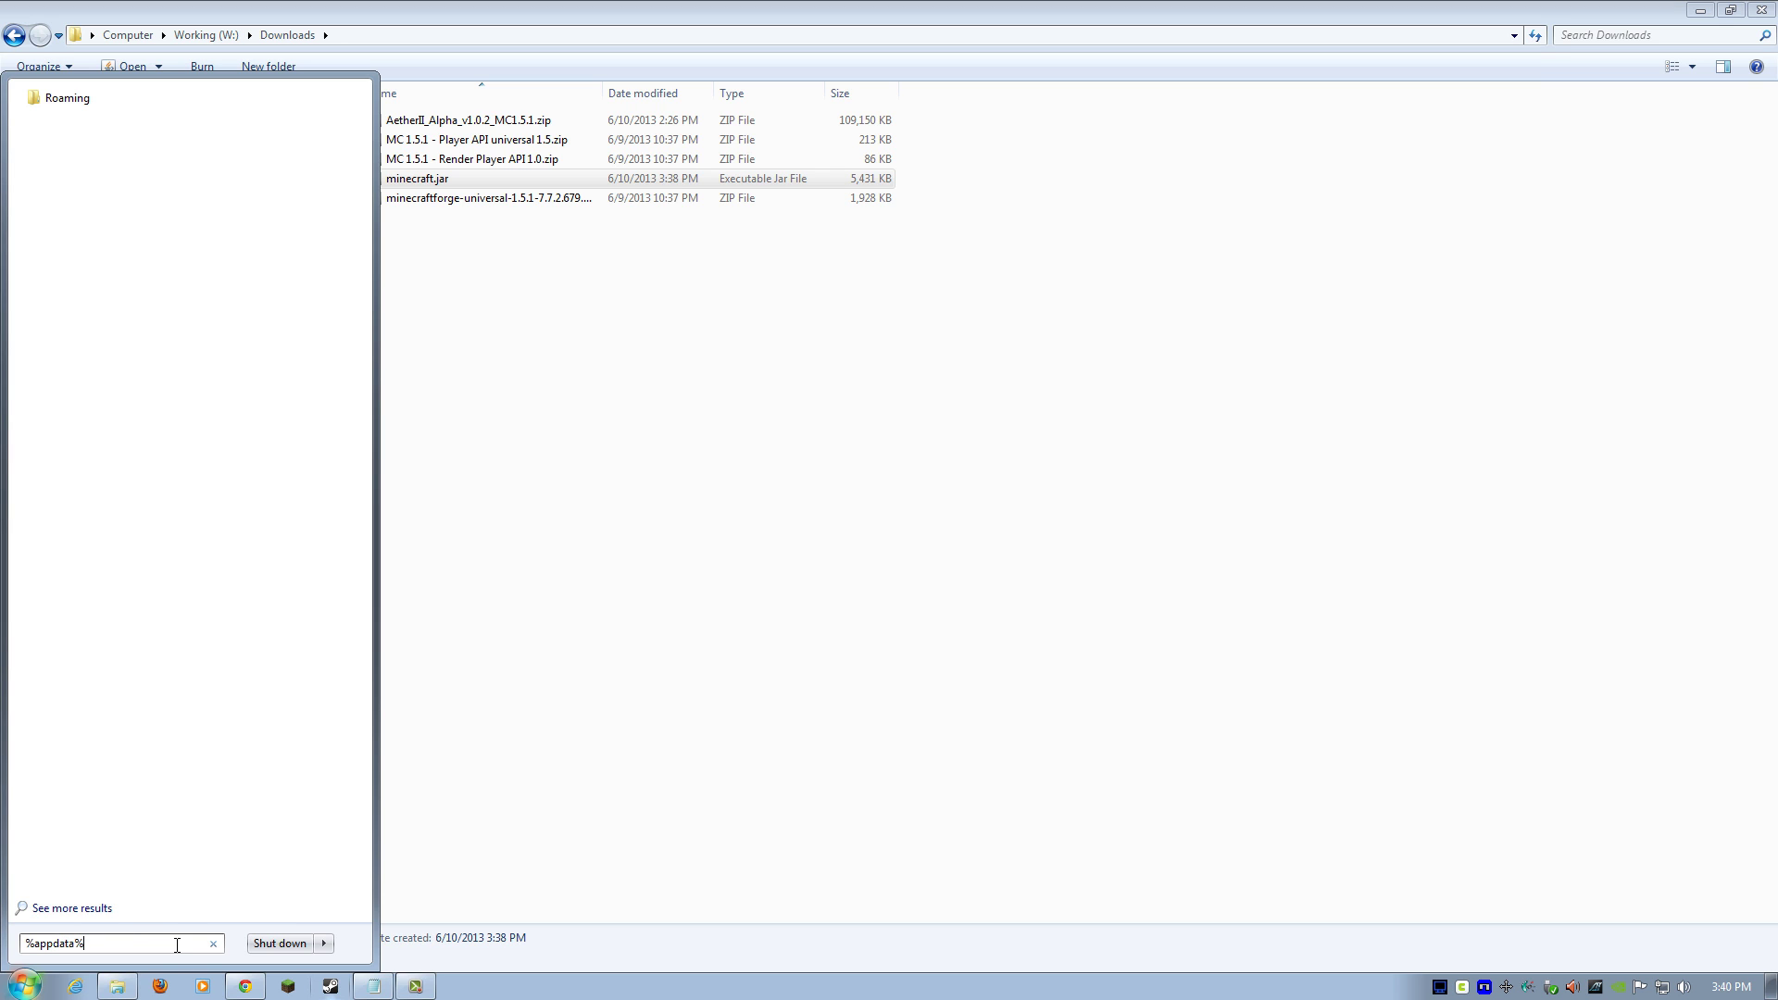
{"action": "key", "text": "Return"}
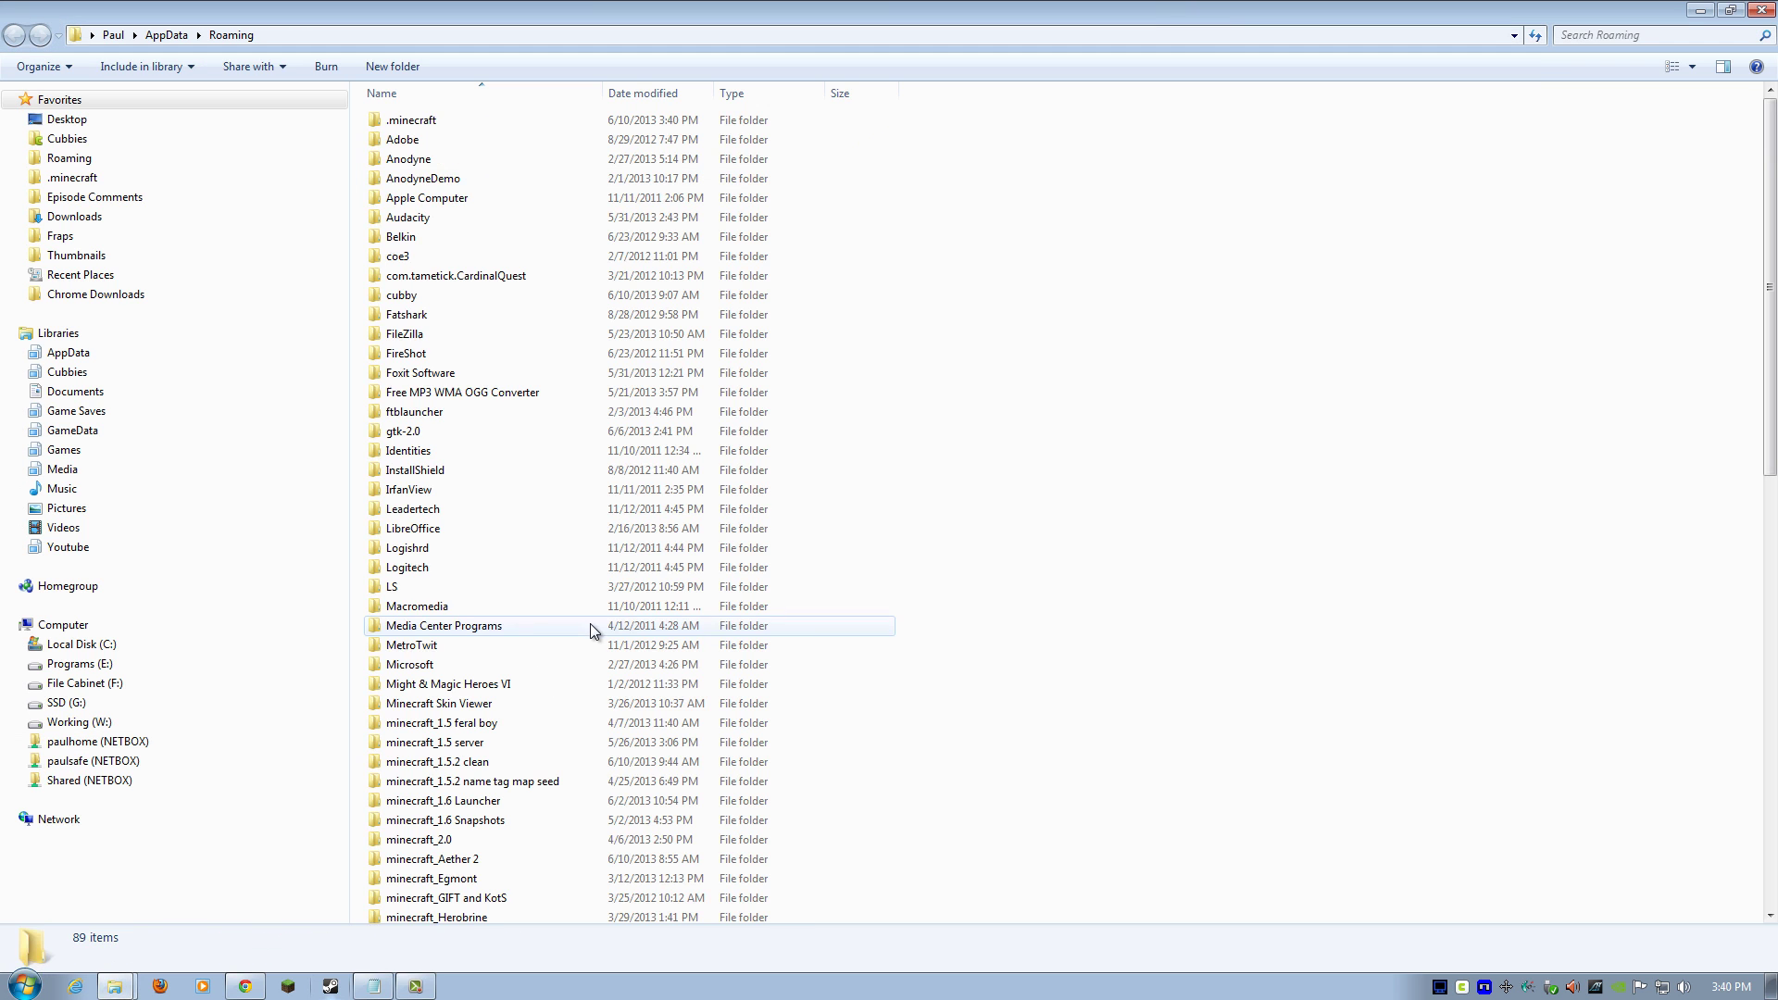
- Delete the existing minecraft.jar from the bin folder inside .minecraft and paste the copied minecraft.jar in its place
{"action": "double_click", "coordinate": [425, 121]}
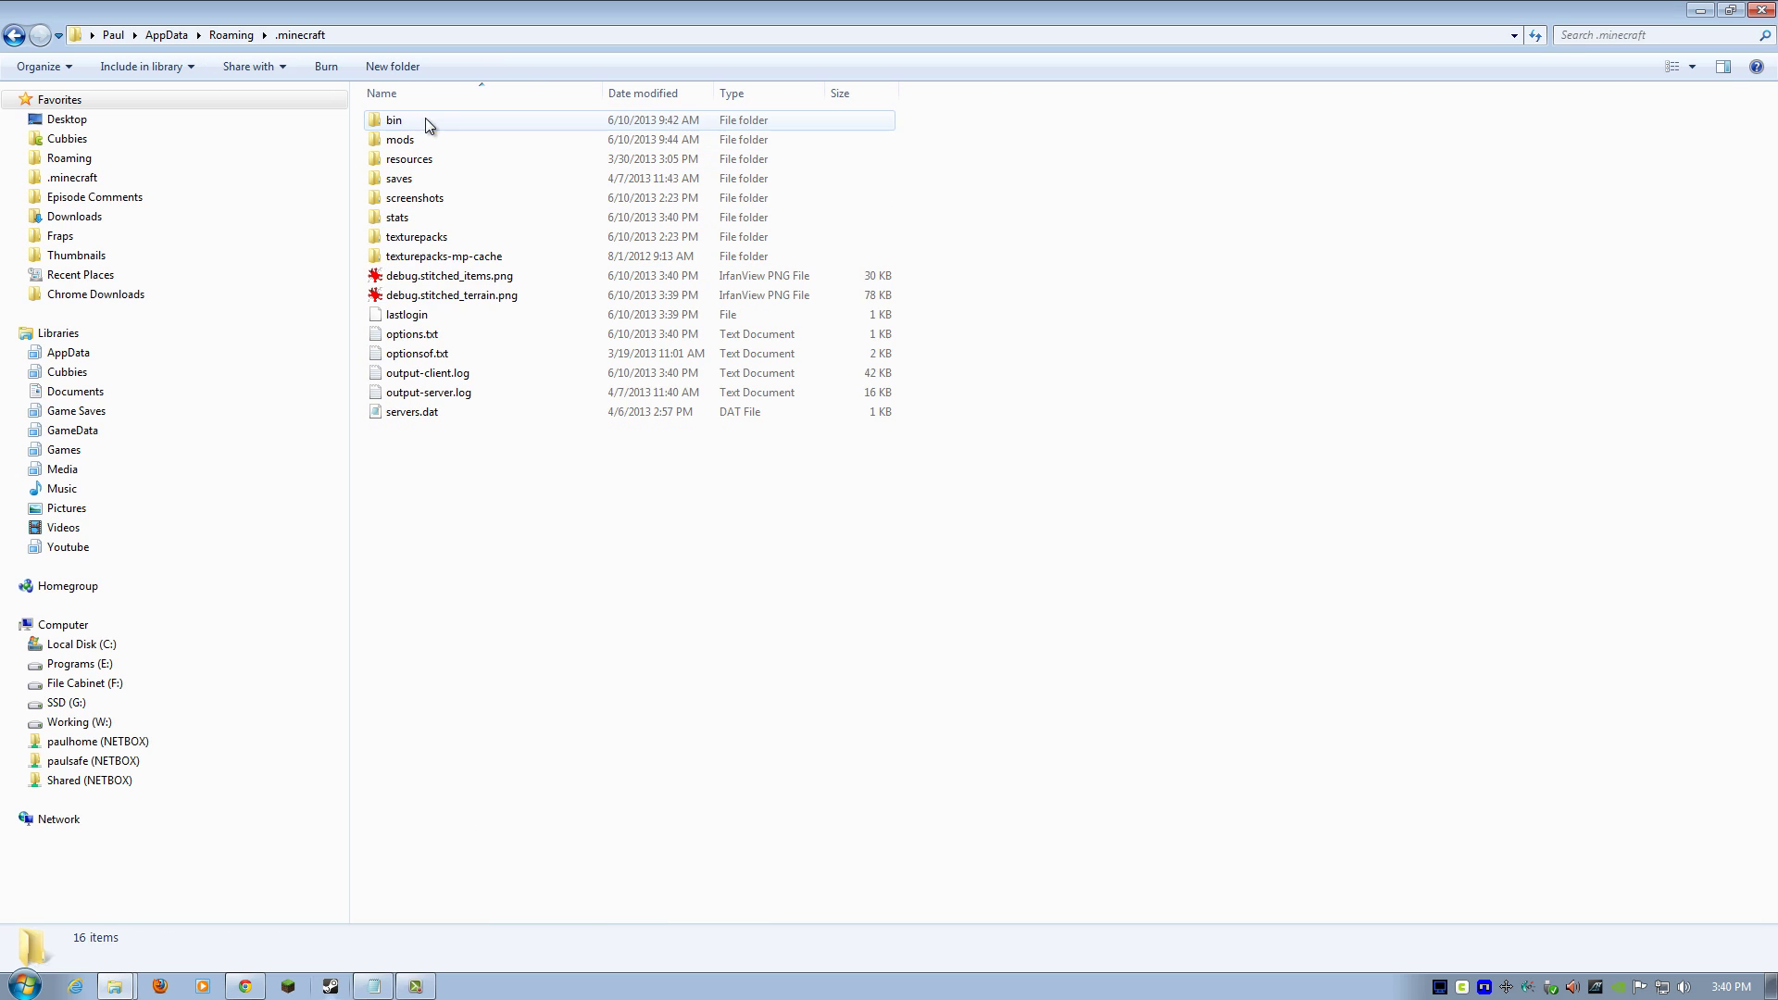
{"action": "double_click", "coordinate": [415, 119]}
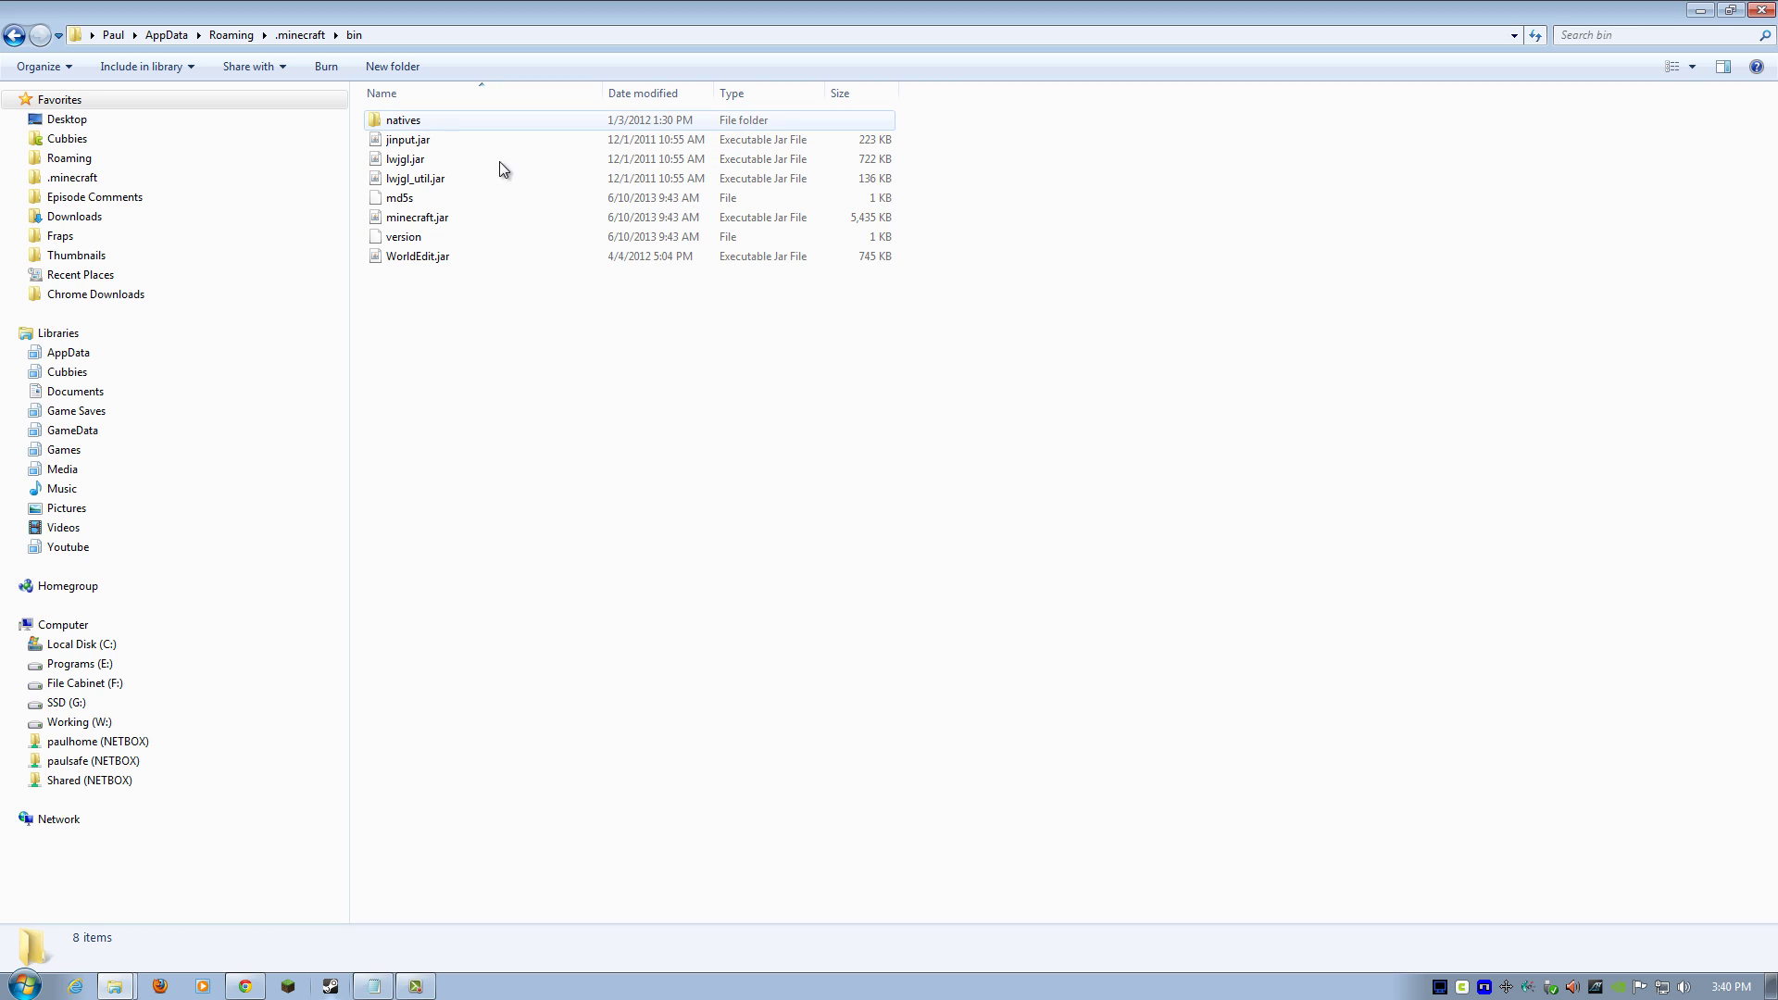
{"action": "left_click", "coordinate": [433, 226]}
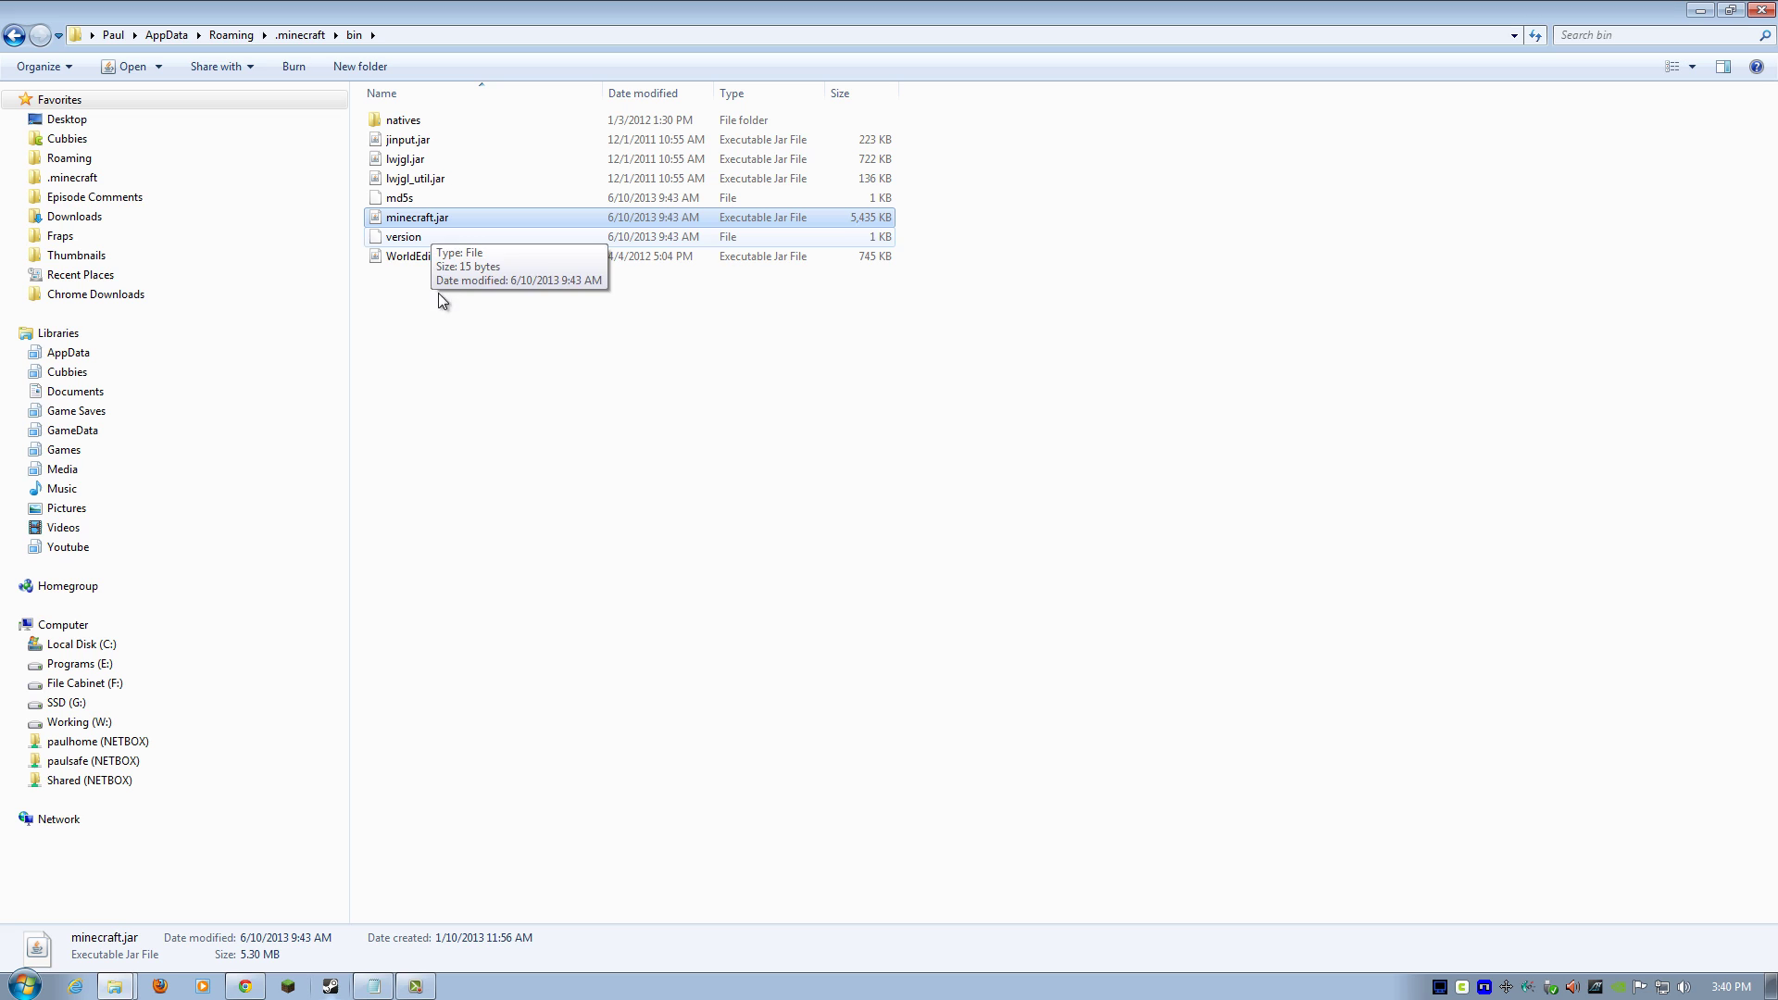
{"action": "right_click", "coordinate": [433, 219]}
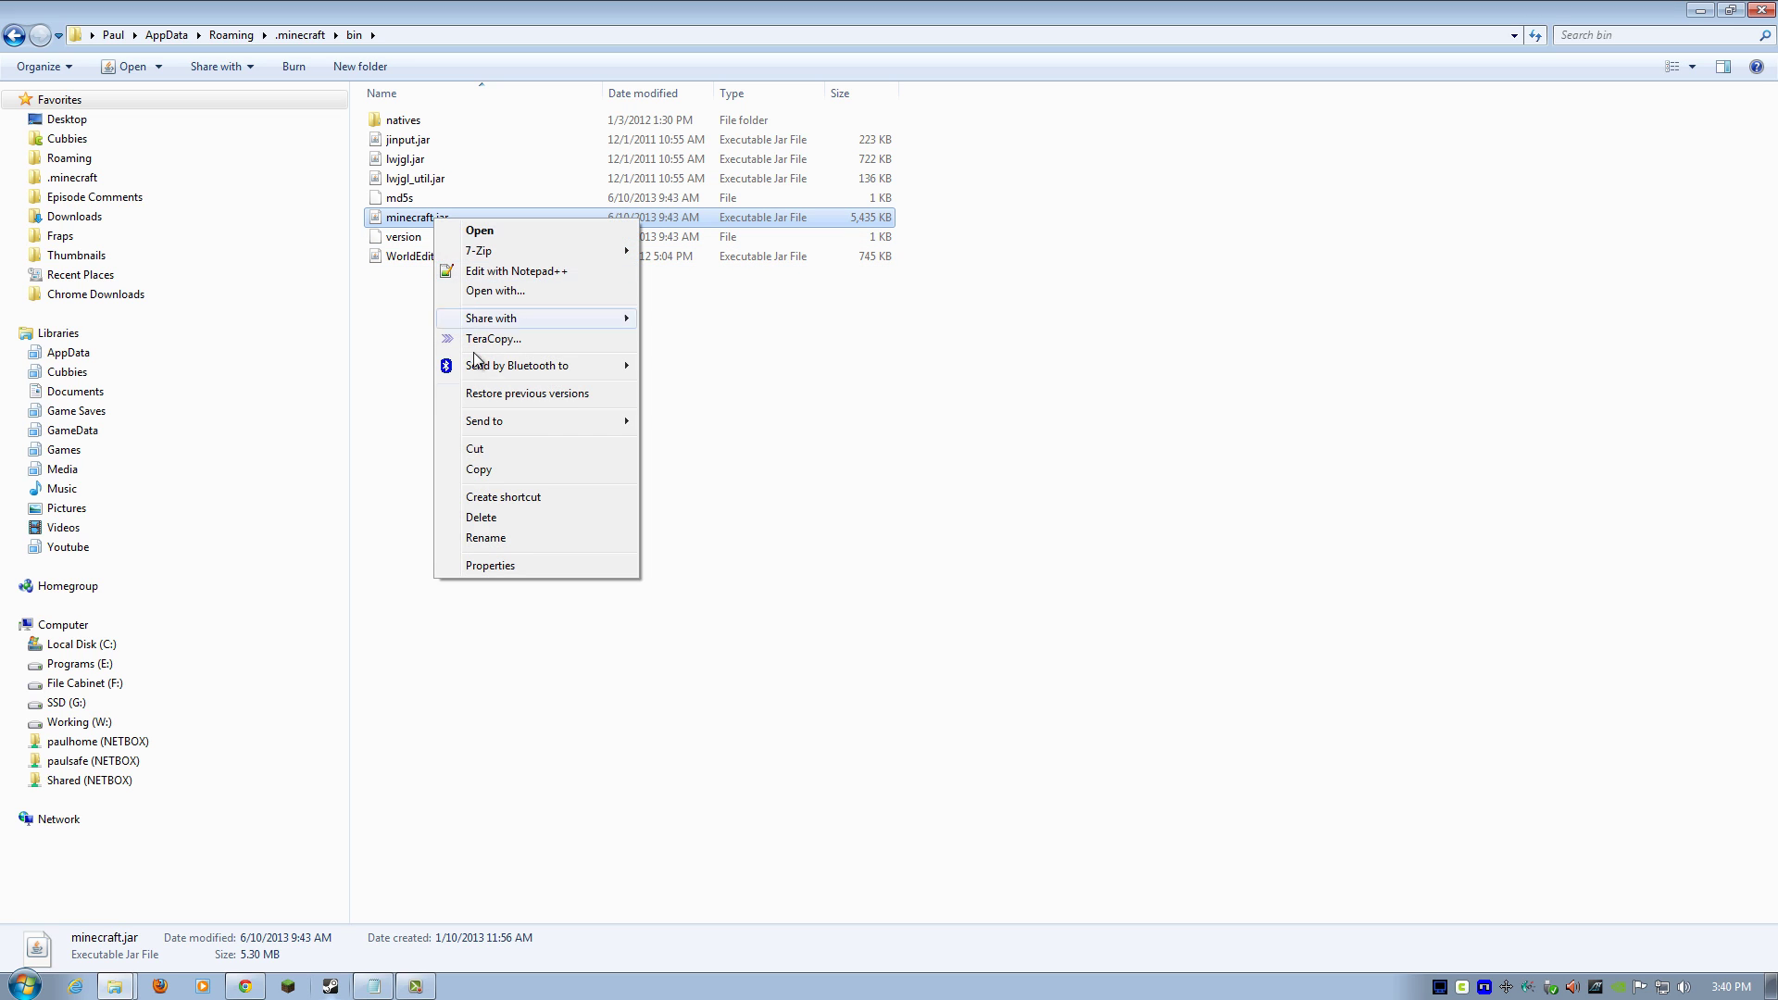
{"action": "left_click", "coordinate": [481, 516]}
{"action": "left_click", "coordinate": [970, 574]}
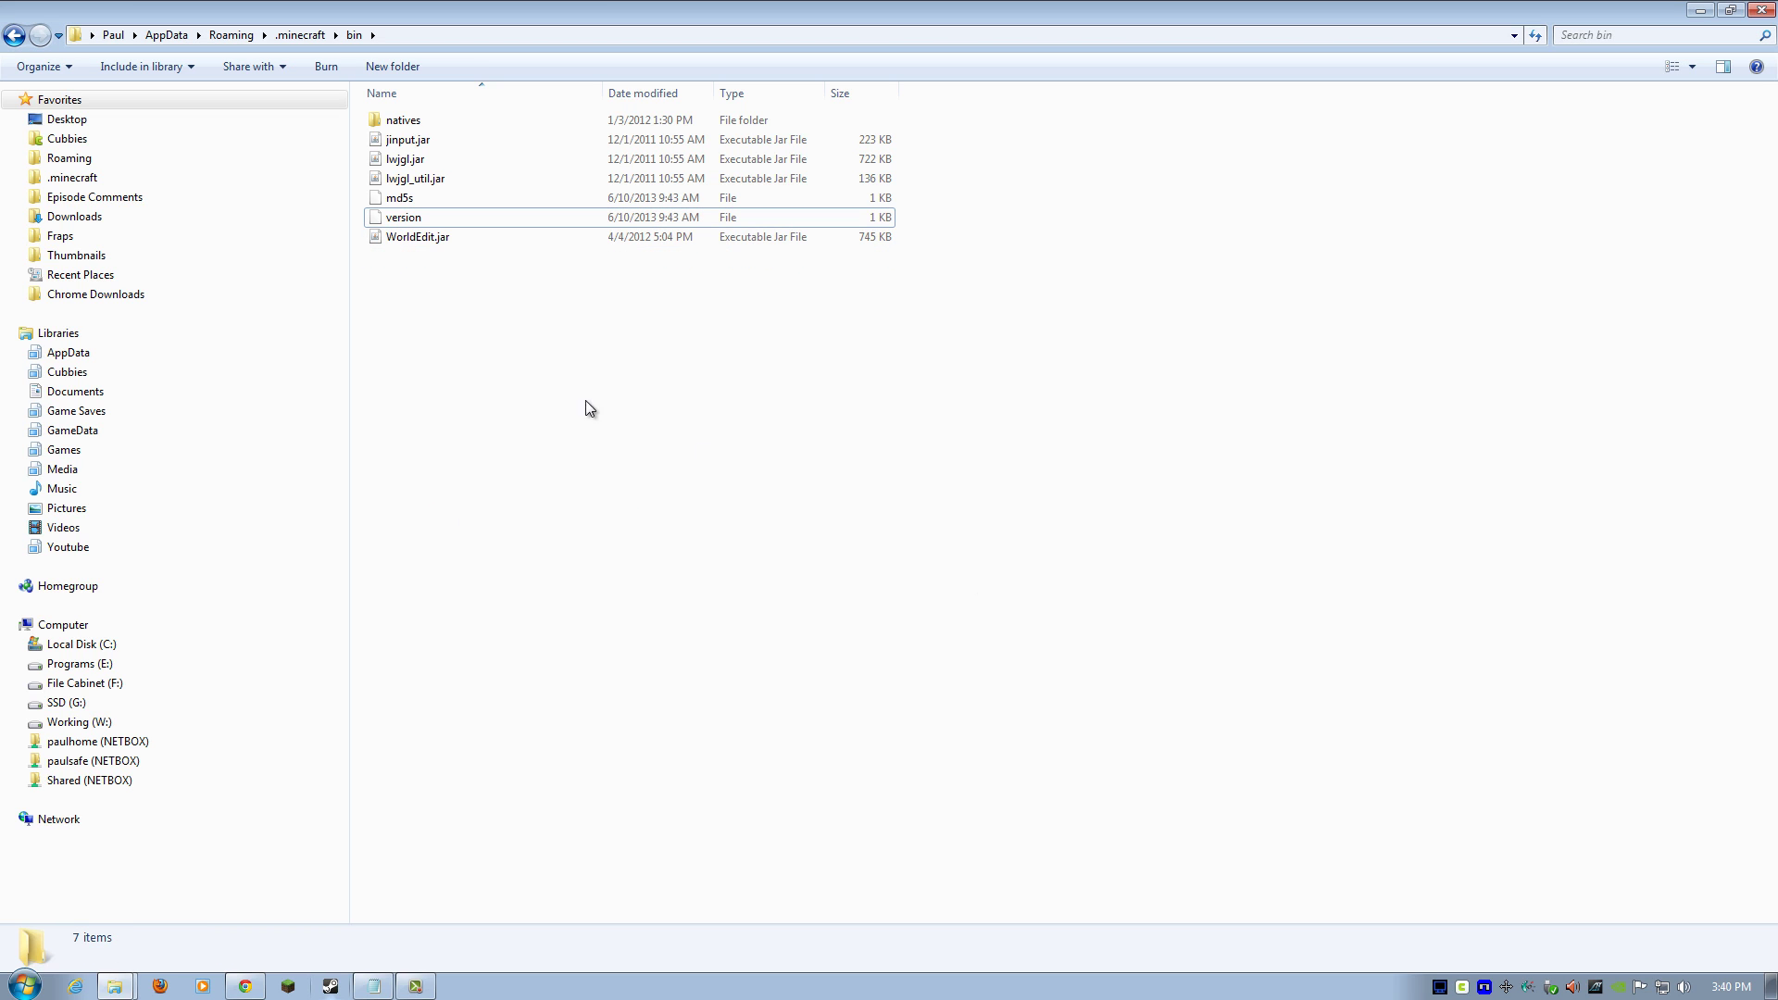
{"action": "right_click", "coordinate": [452, 320]}
{"action": "left_click", "coordinate": [515, 448]}
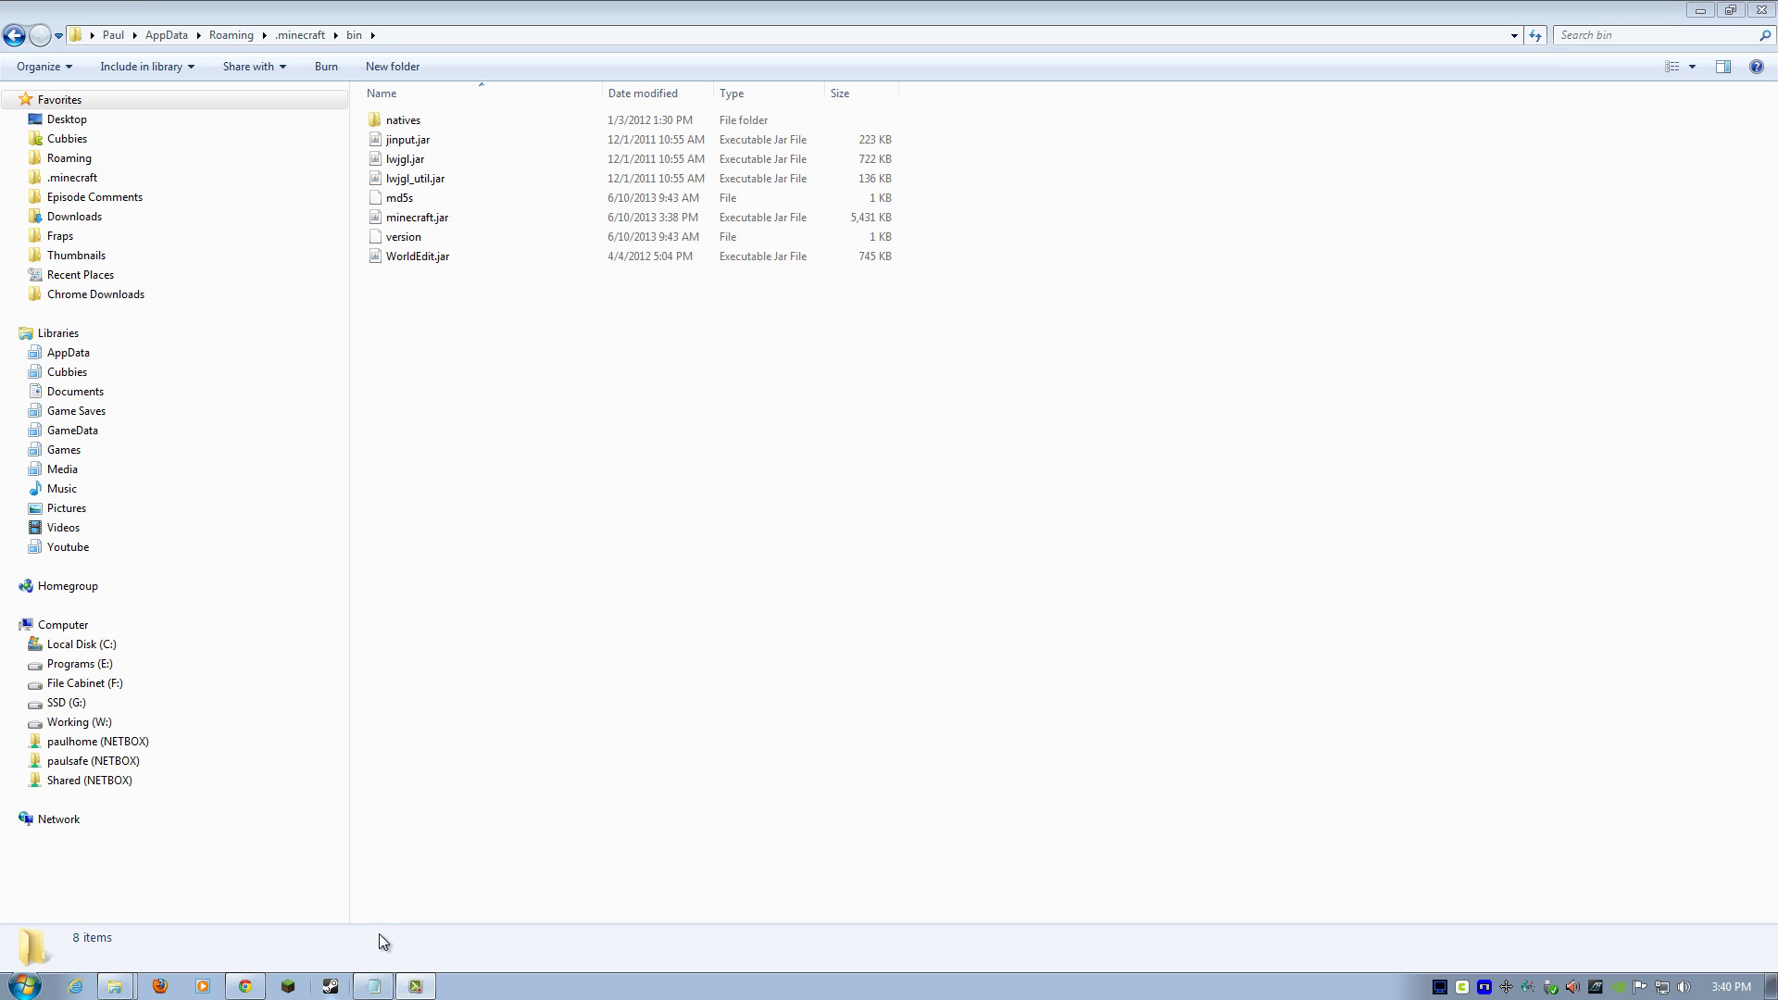
- Launch Minecraft, log in with the saved account to check the version on the title screen, and quit the game
{"action": "left_click", "coordinate": [287, 985]}
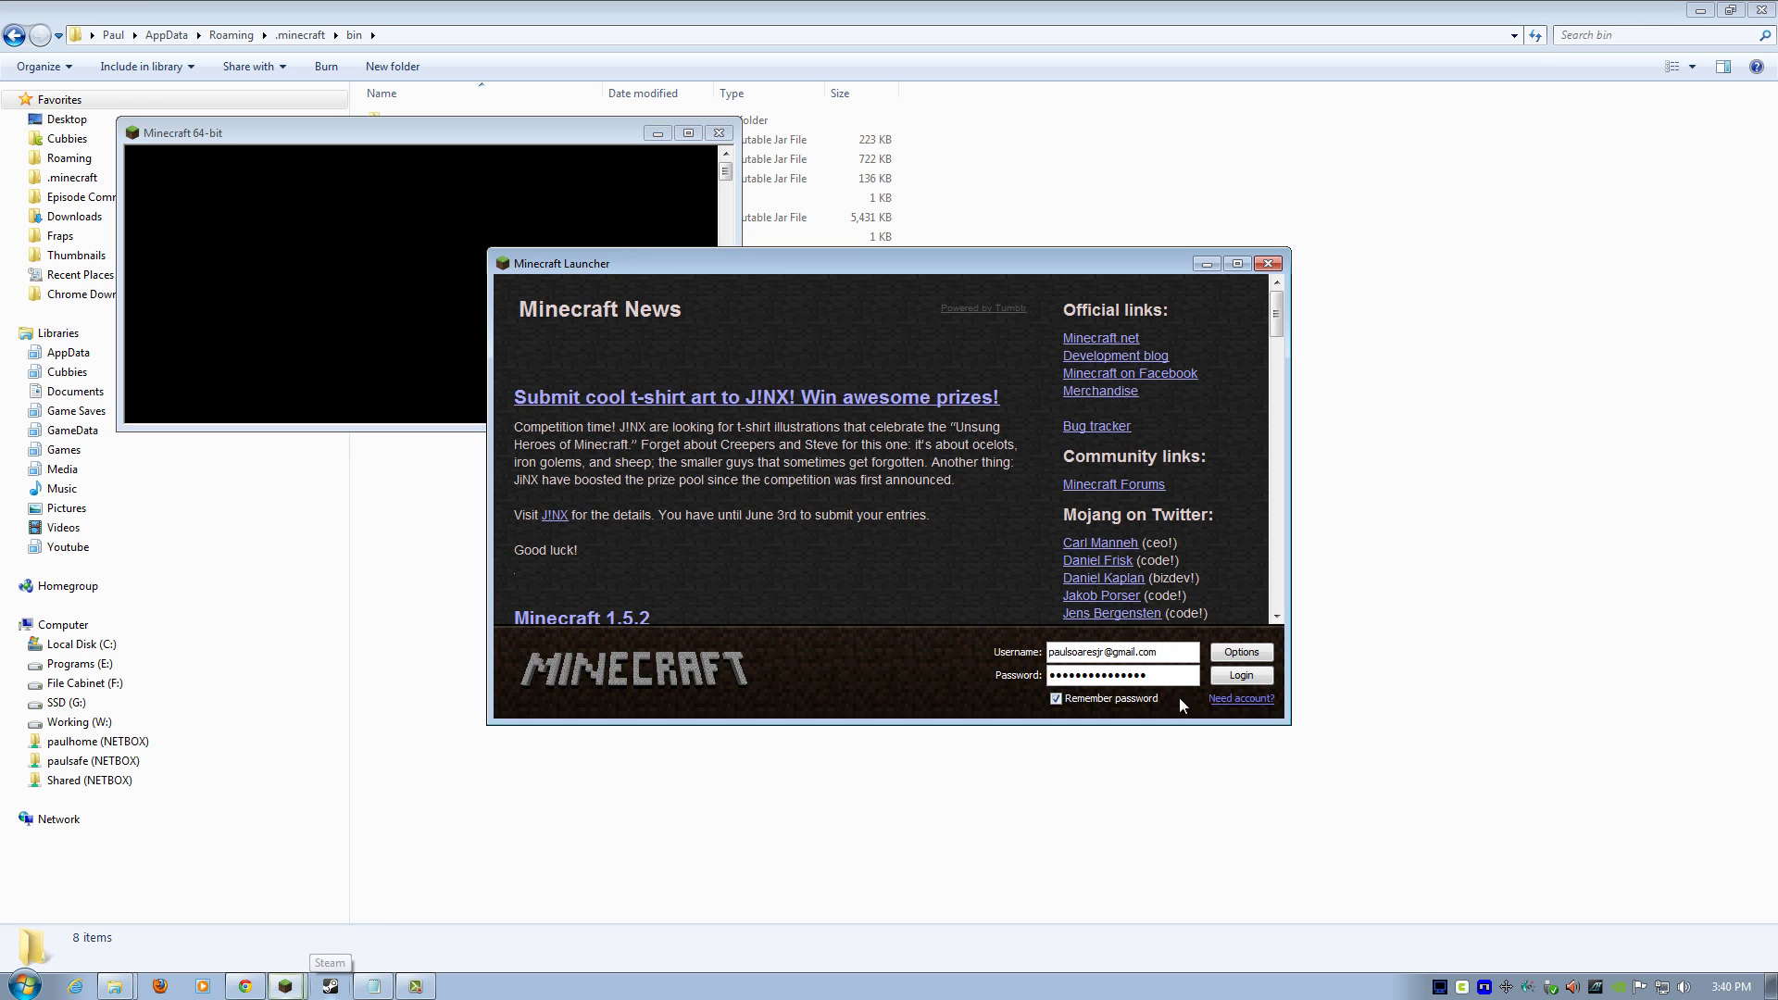
{"action": "left_click", "coordinate": [1242, 680]}
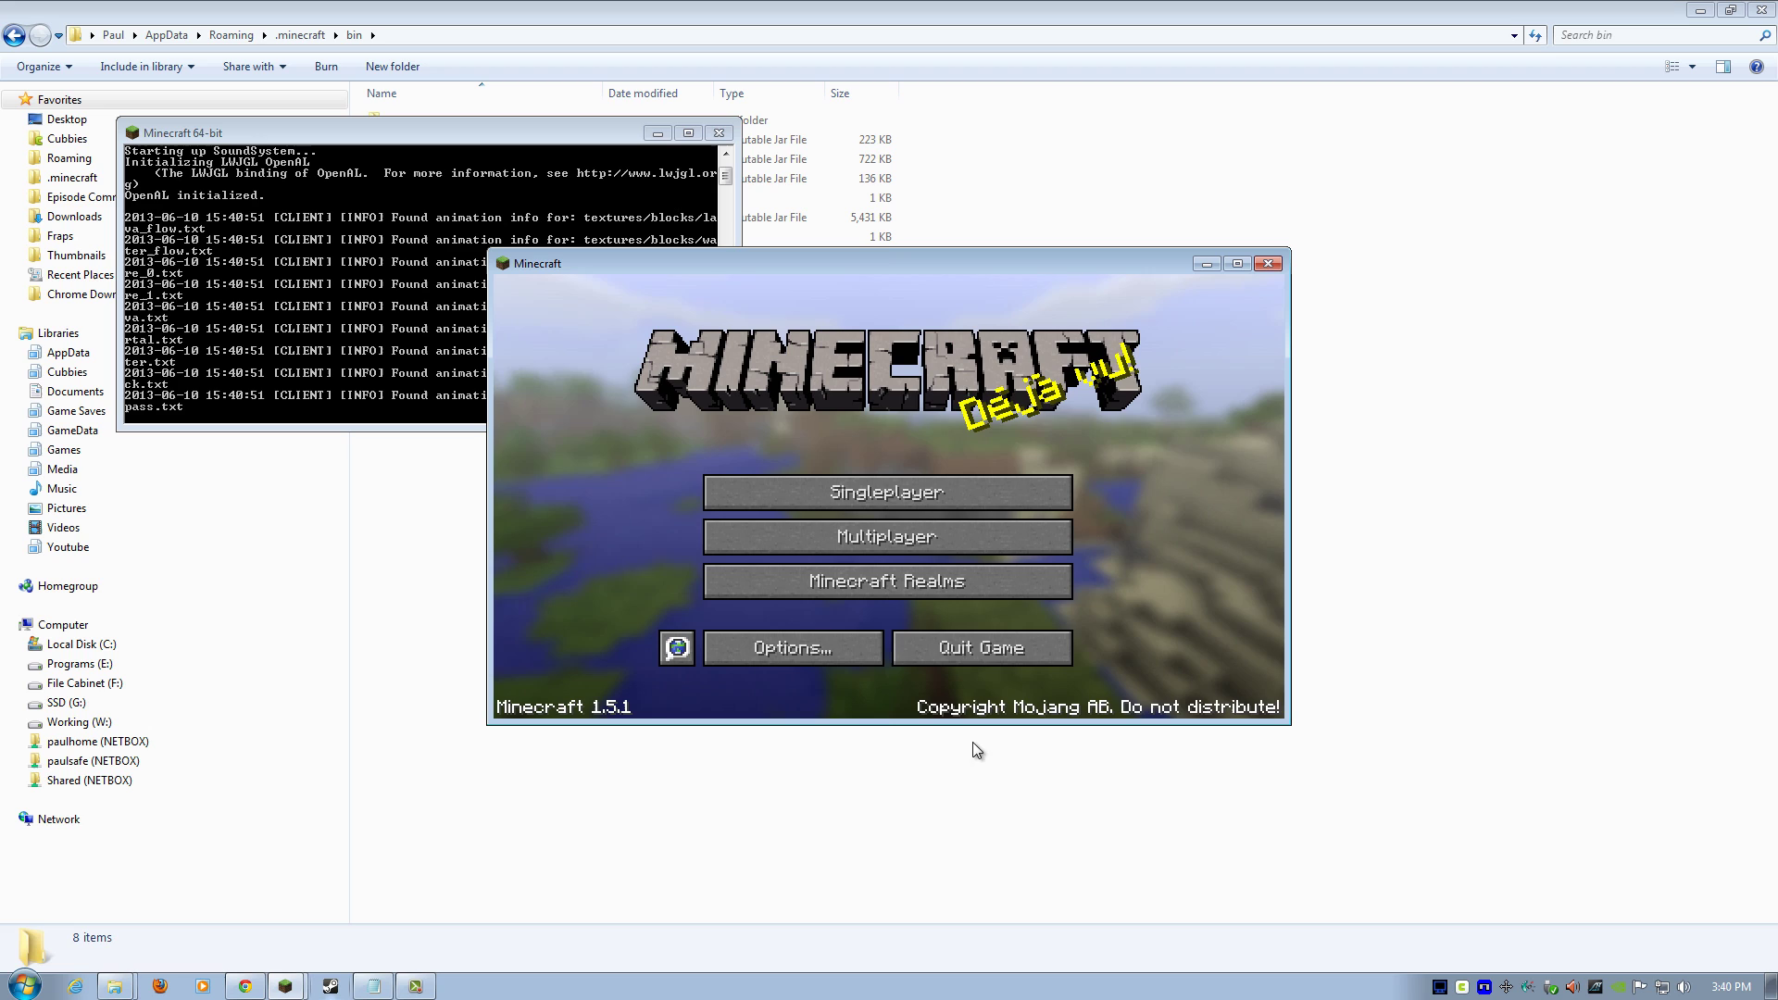
{"action": "left_click", "coordinate": [1008, 652]}
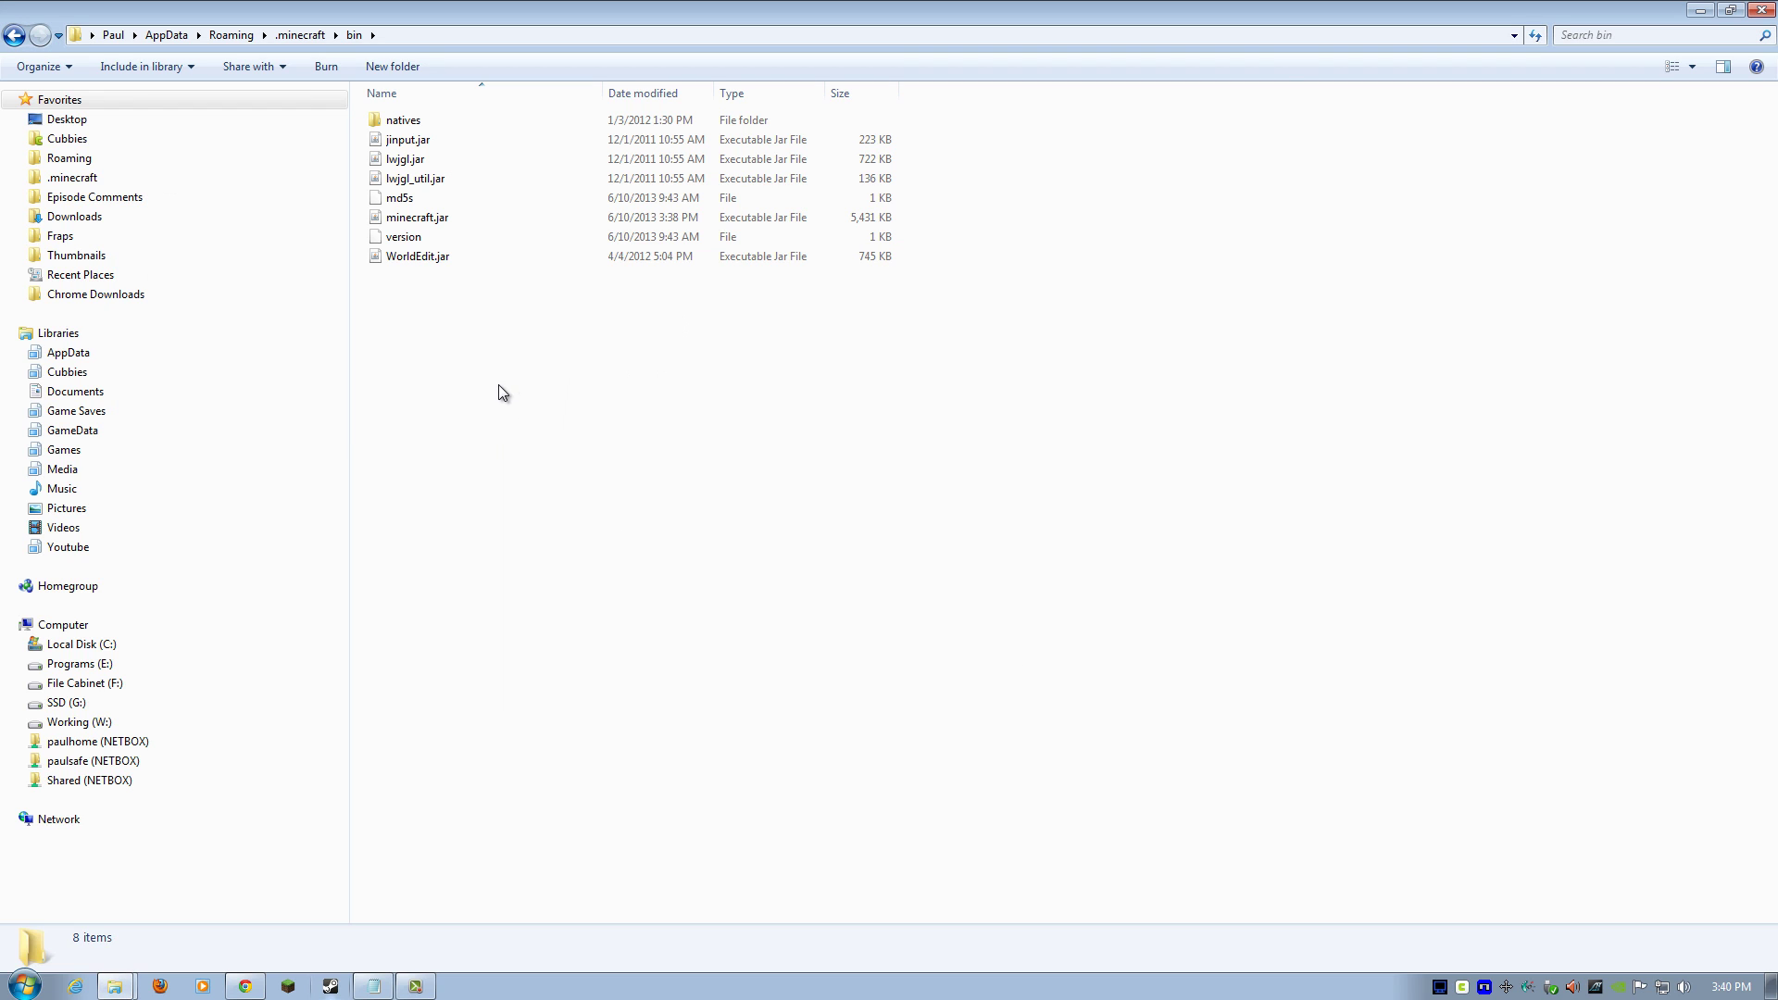
- Bring the Downloads folder window forward to view the downloaded mod files
{"action": "left_click", "coordinate": [116, 989]}
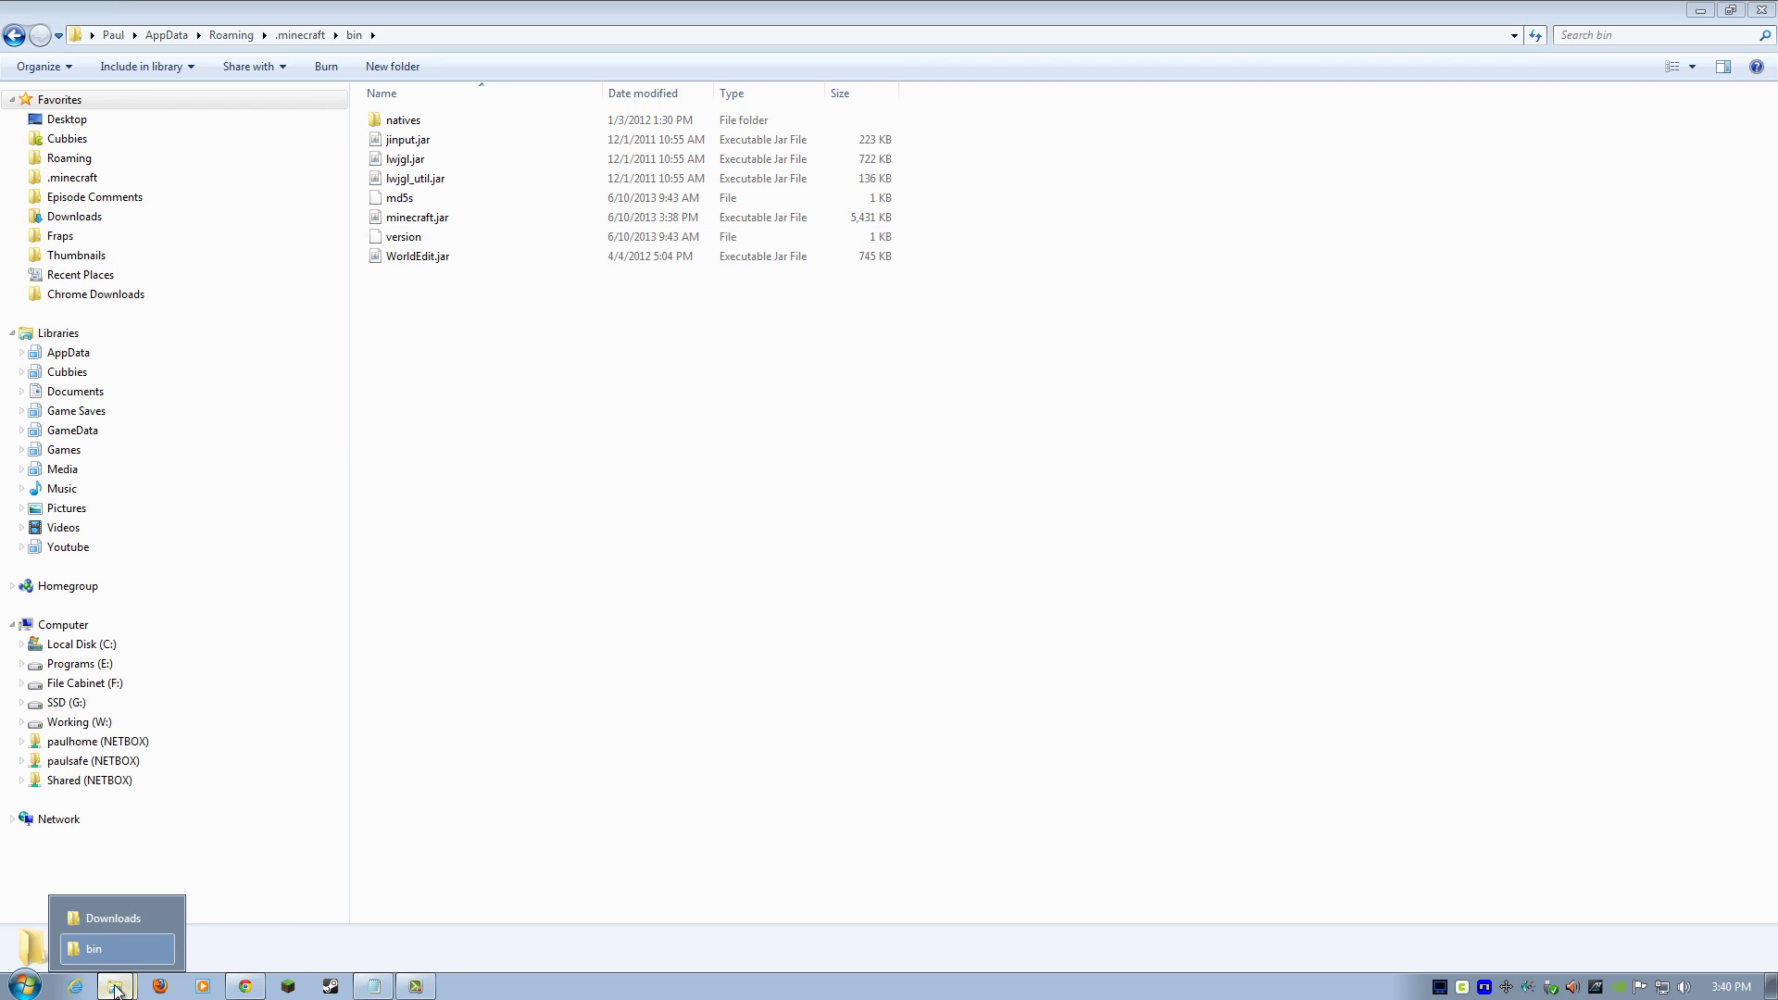
{"action": "left_click", "coordinate": [118, 919]}
{"action": "left_click", "coordinate": [511, 304]}
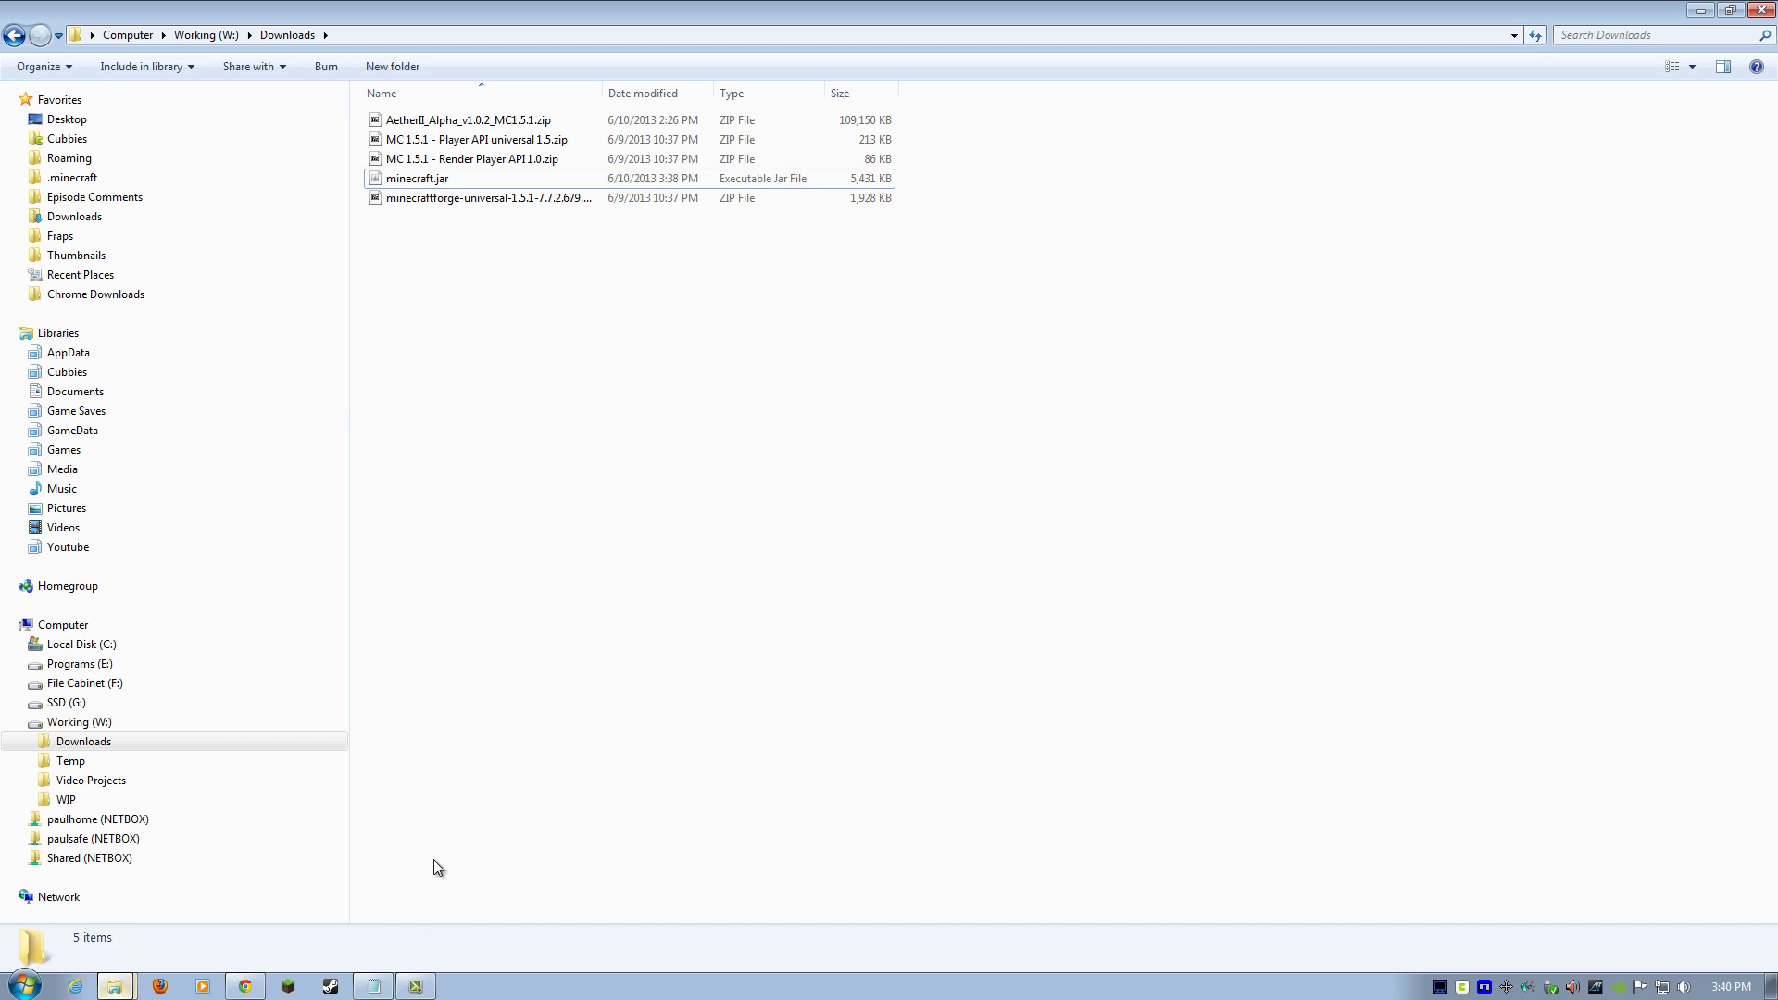
- Switch to Chrome, dismiss the download bar, and review the Aether II installation instructions, highlighting the folder steps and the Forge, Player API and Player Render files
{"action": "left_click", "coordinate": [250, 990]}
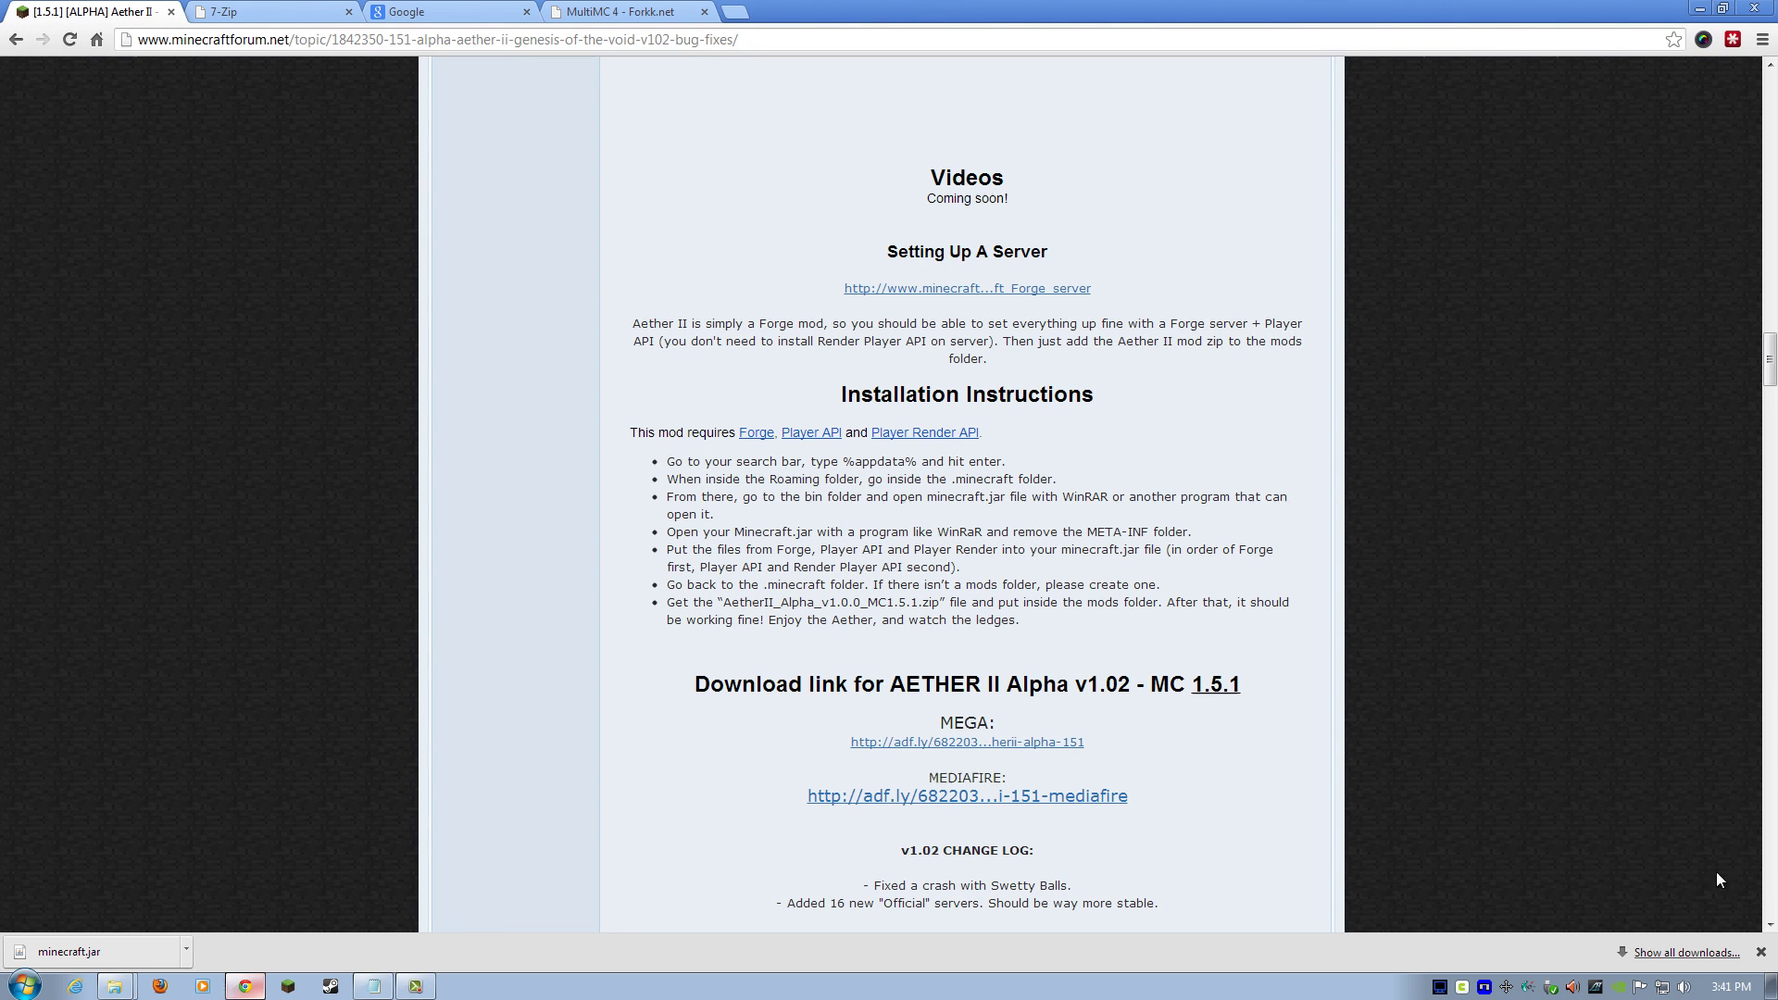
{"action": "left_click", "coordinate": [1761, 953]}
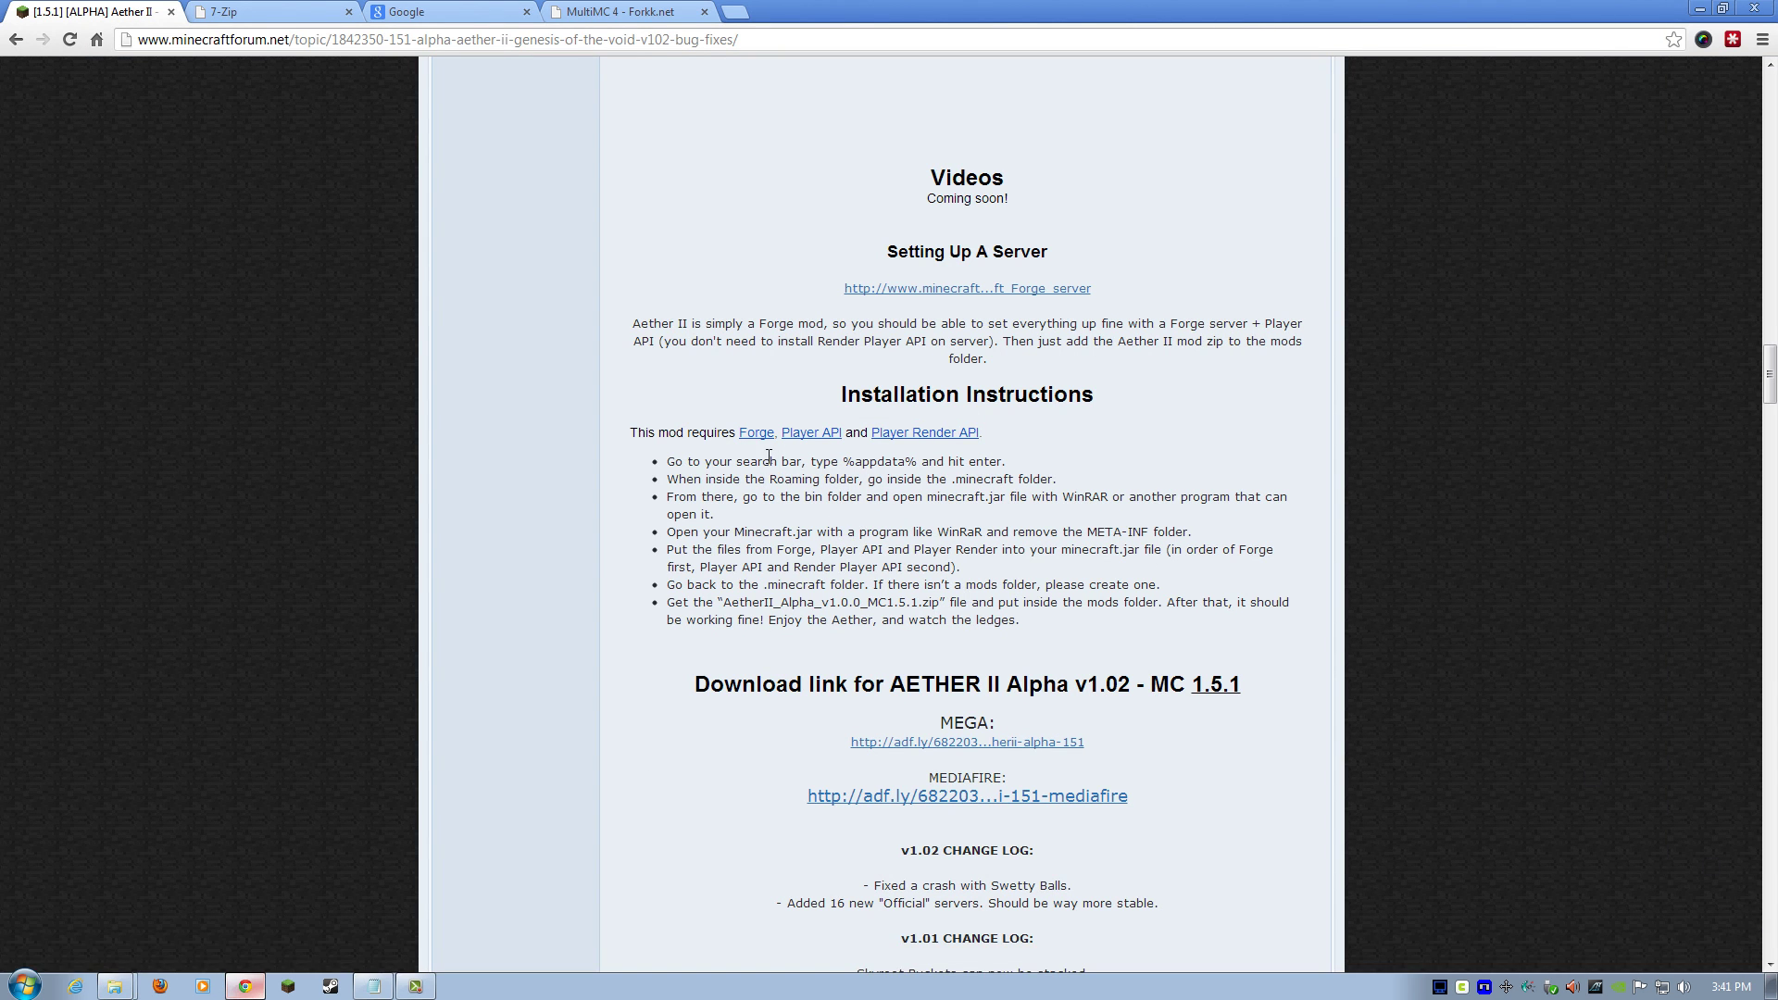
{"action": "left_click_drag", "start_coordinate": [669, 461], "coordinate": [1010, 463]}
{"action": "left_click", "coordinate": [749, 512]}
{"action": "left_click_drag", "start_coordinate": [668, 479], "coordinate": [1056, 476]}
{"action": "left_click", "coordinate": [1015, 512]}
{"action": "double_click", "coordinate": [794, 549]}
{"action": "double_click", "coordinate": [841, 550]}
{"action": "left_click_drag", "start_coordinate": [916, 549], "coordinate": [996, 549]}
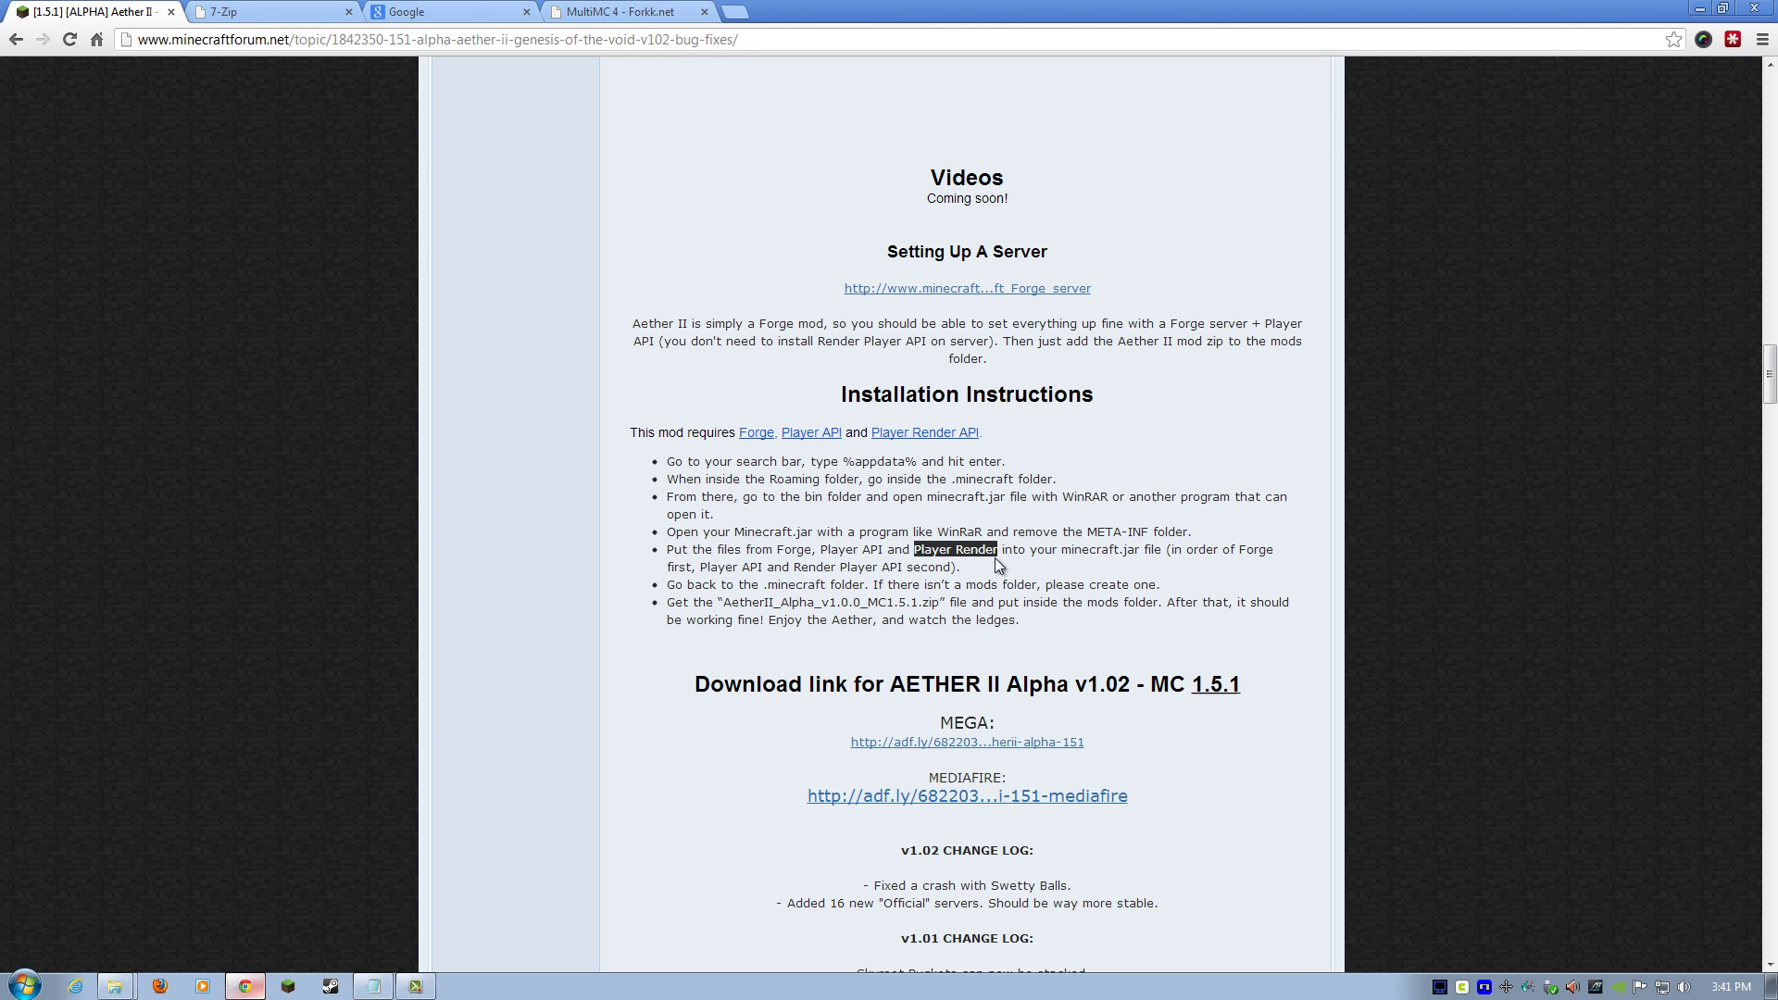
- Return to the Downloads folder and point out the Minecraft Forge and Aether II zip files
{"action": "mouse_move", "coordinate": [114, 985]}
{"action": "left_click", "coordinate": [119, 921]}
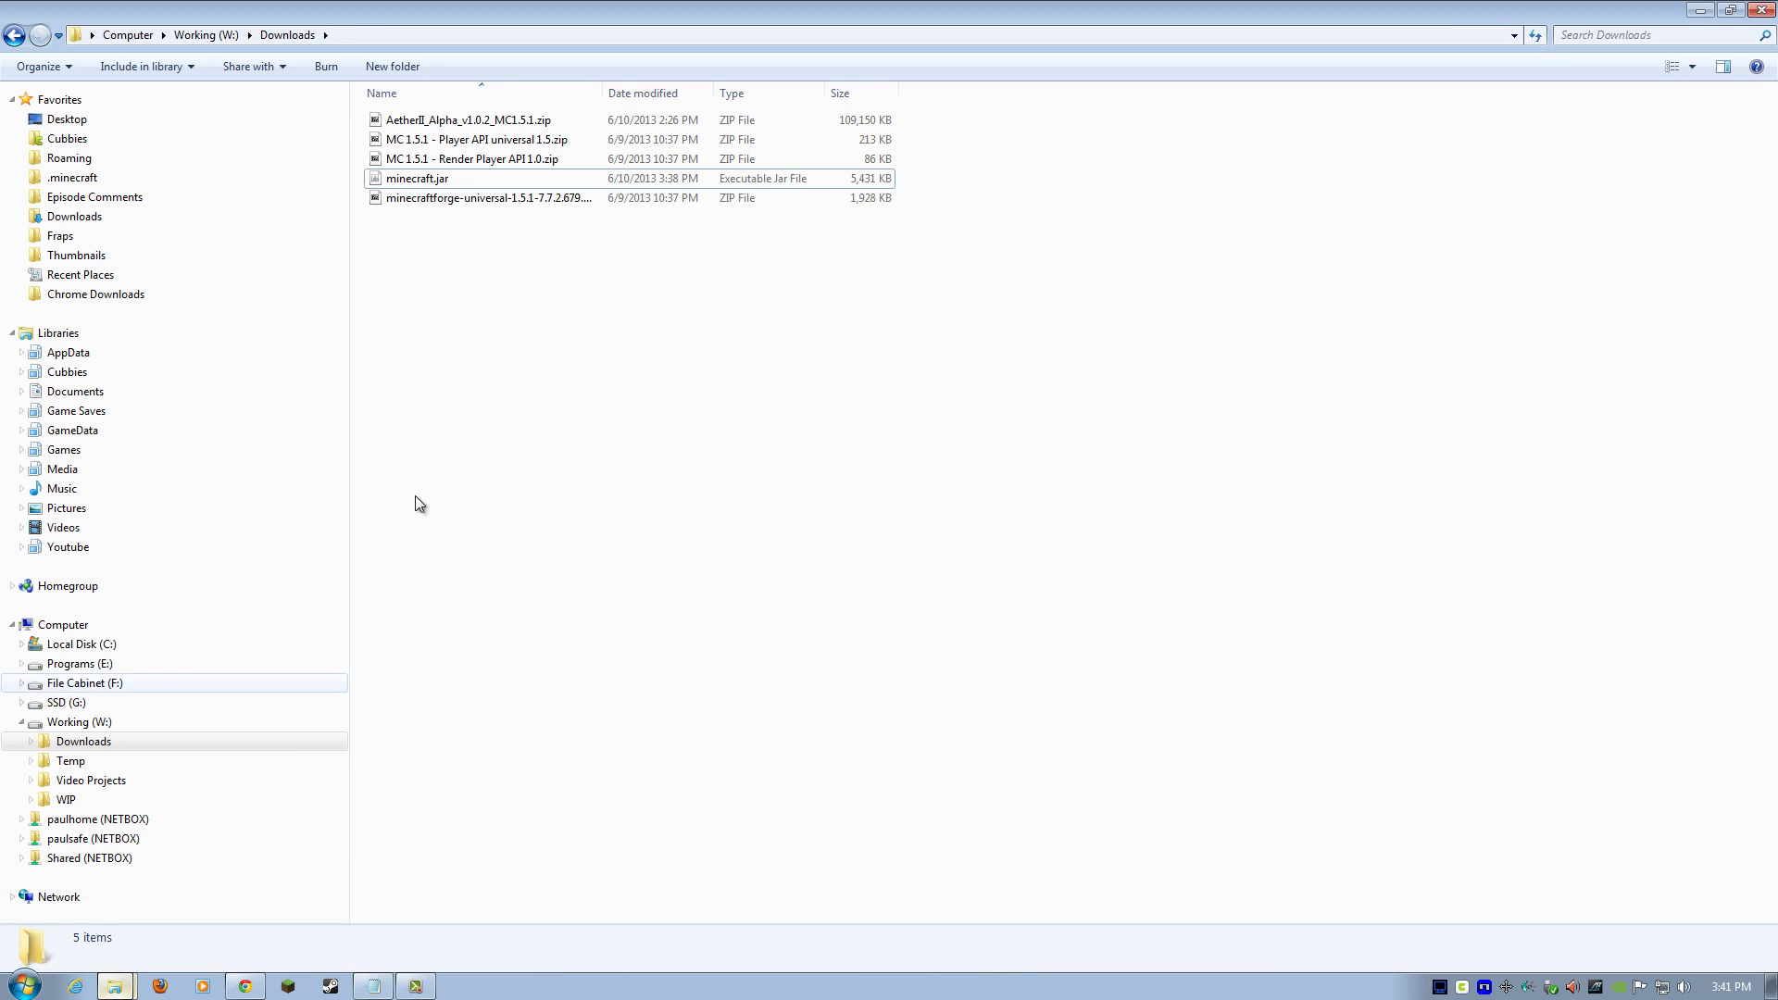
{"action": "left_click", "coordinate": [497, 202]}
{"action": "left_click", "coordinate": [488, 124]}
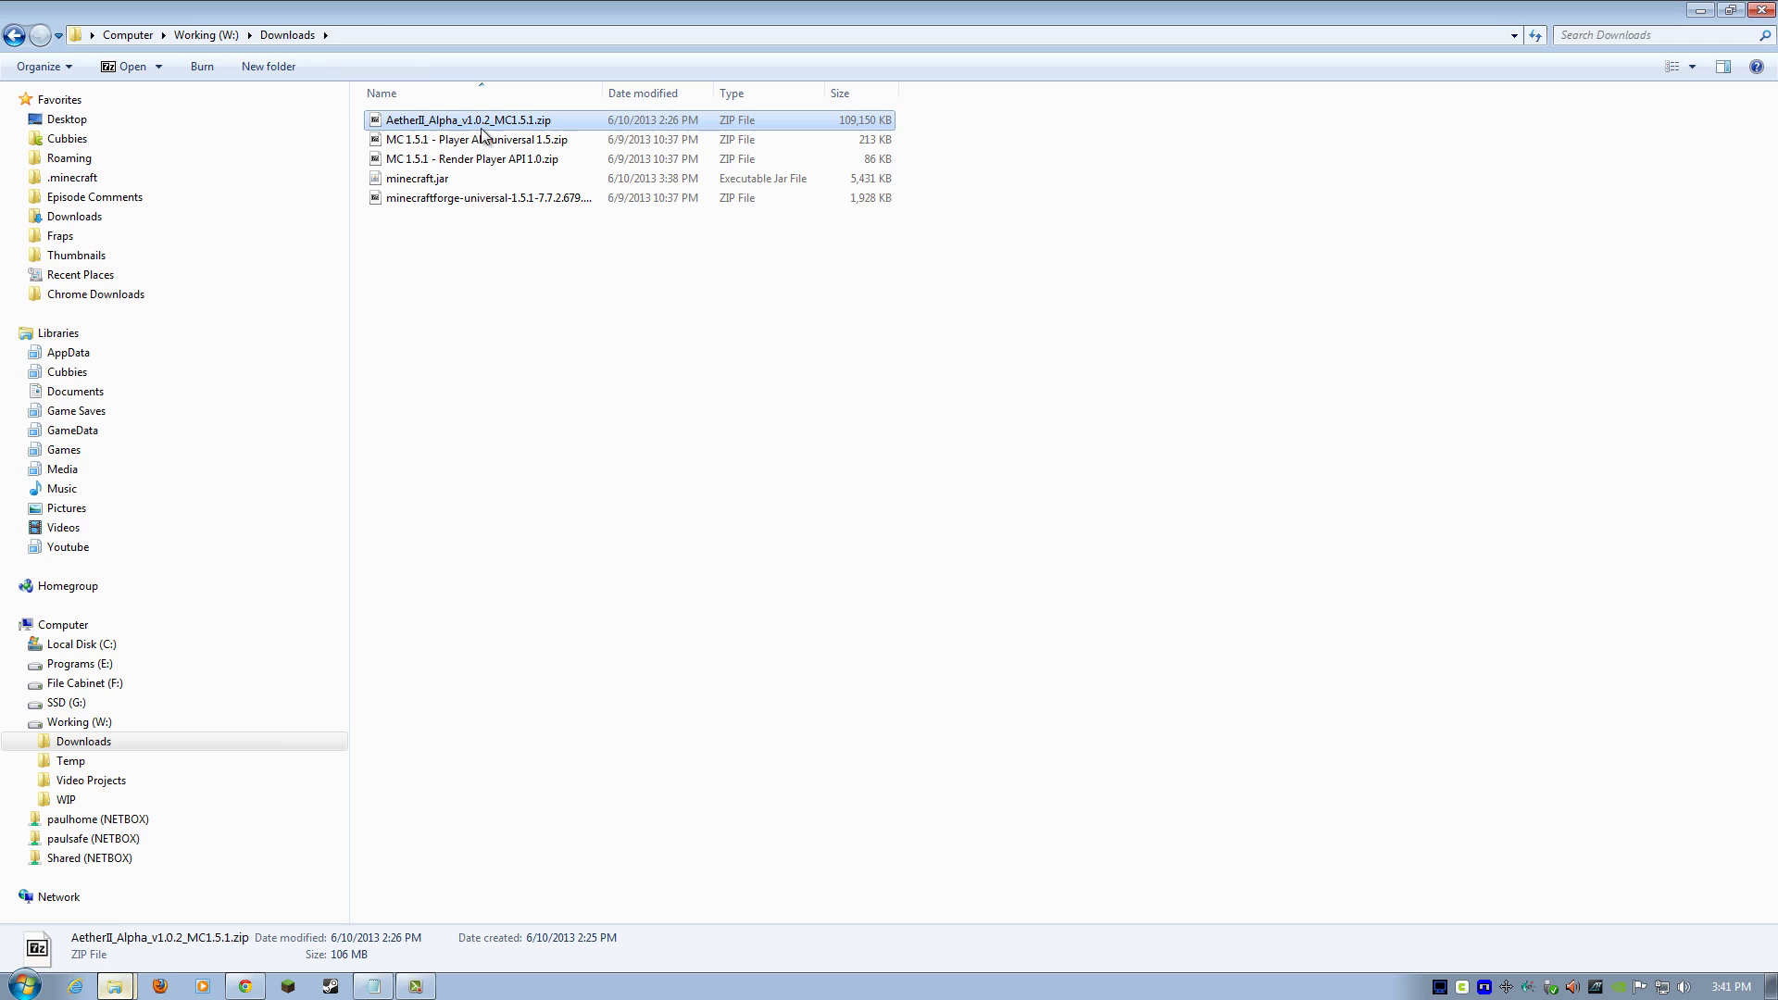
{"action": "right_click", "coordinate": [448, 204]}
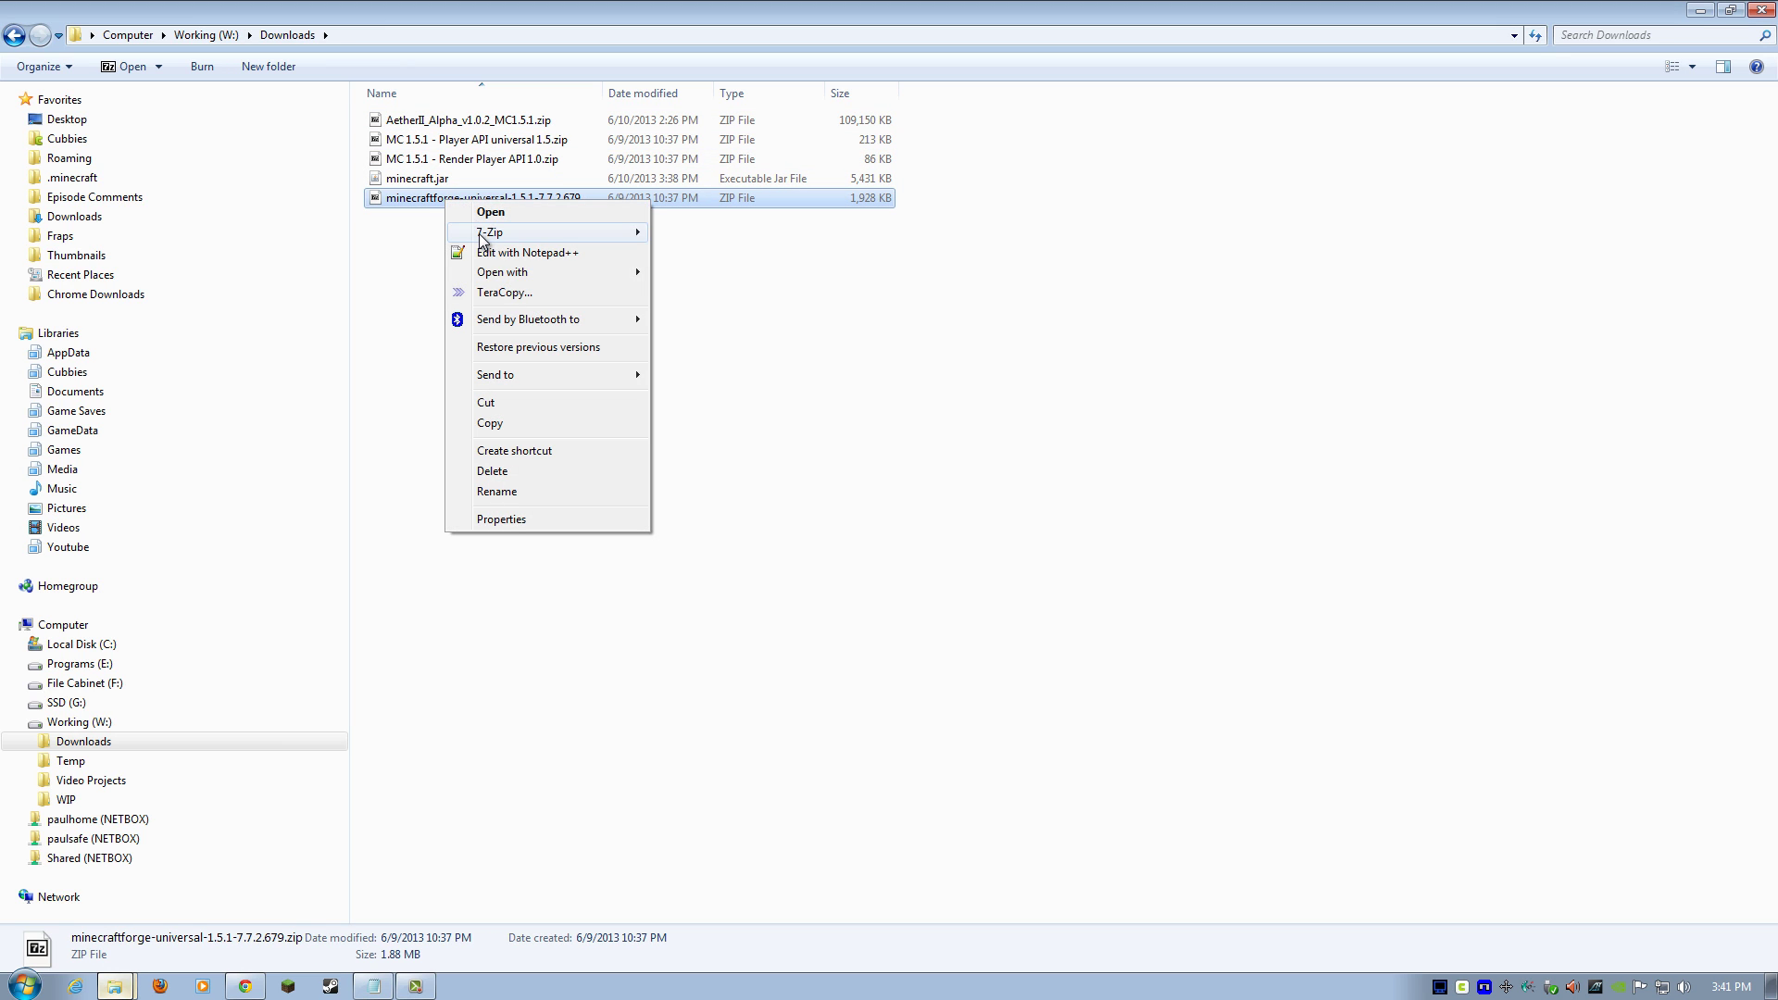
{"action": "mouse_move", "coordinate": [498, 239]}
{"action": "left_click", "coordinate": [392, 269]}
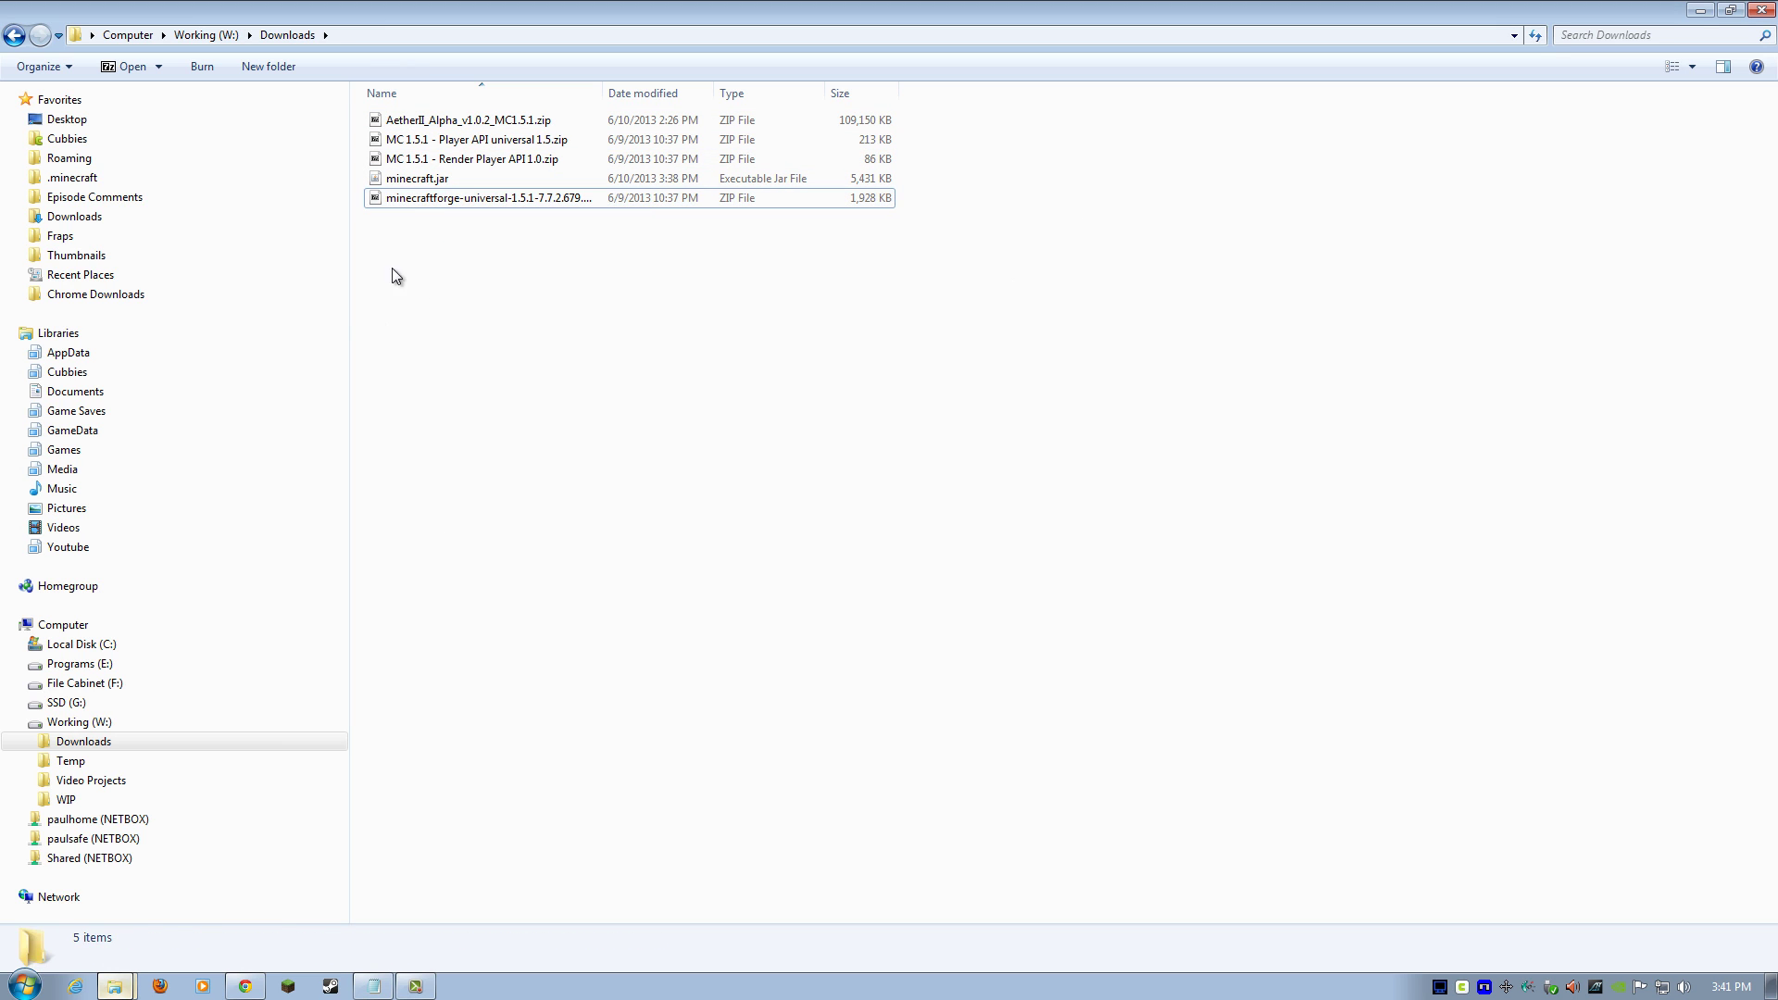
- Open minecraftforge-universal-1.5.1-7.7.2.679.zip as an archive in 7-Zip and reposition its window
{"action": "left_click", "coordinate": [422, 181]}
{"action": "left_click", "coordinate": [421, 199]}
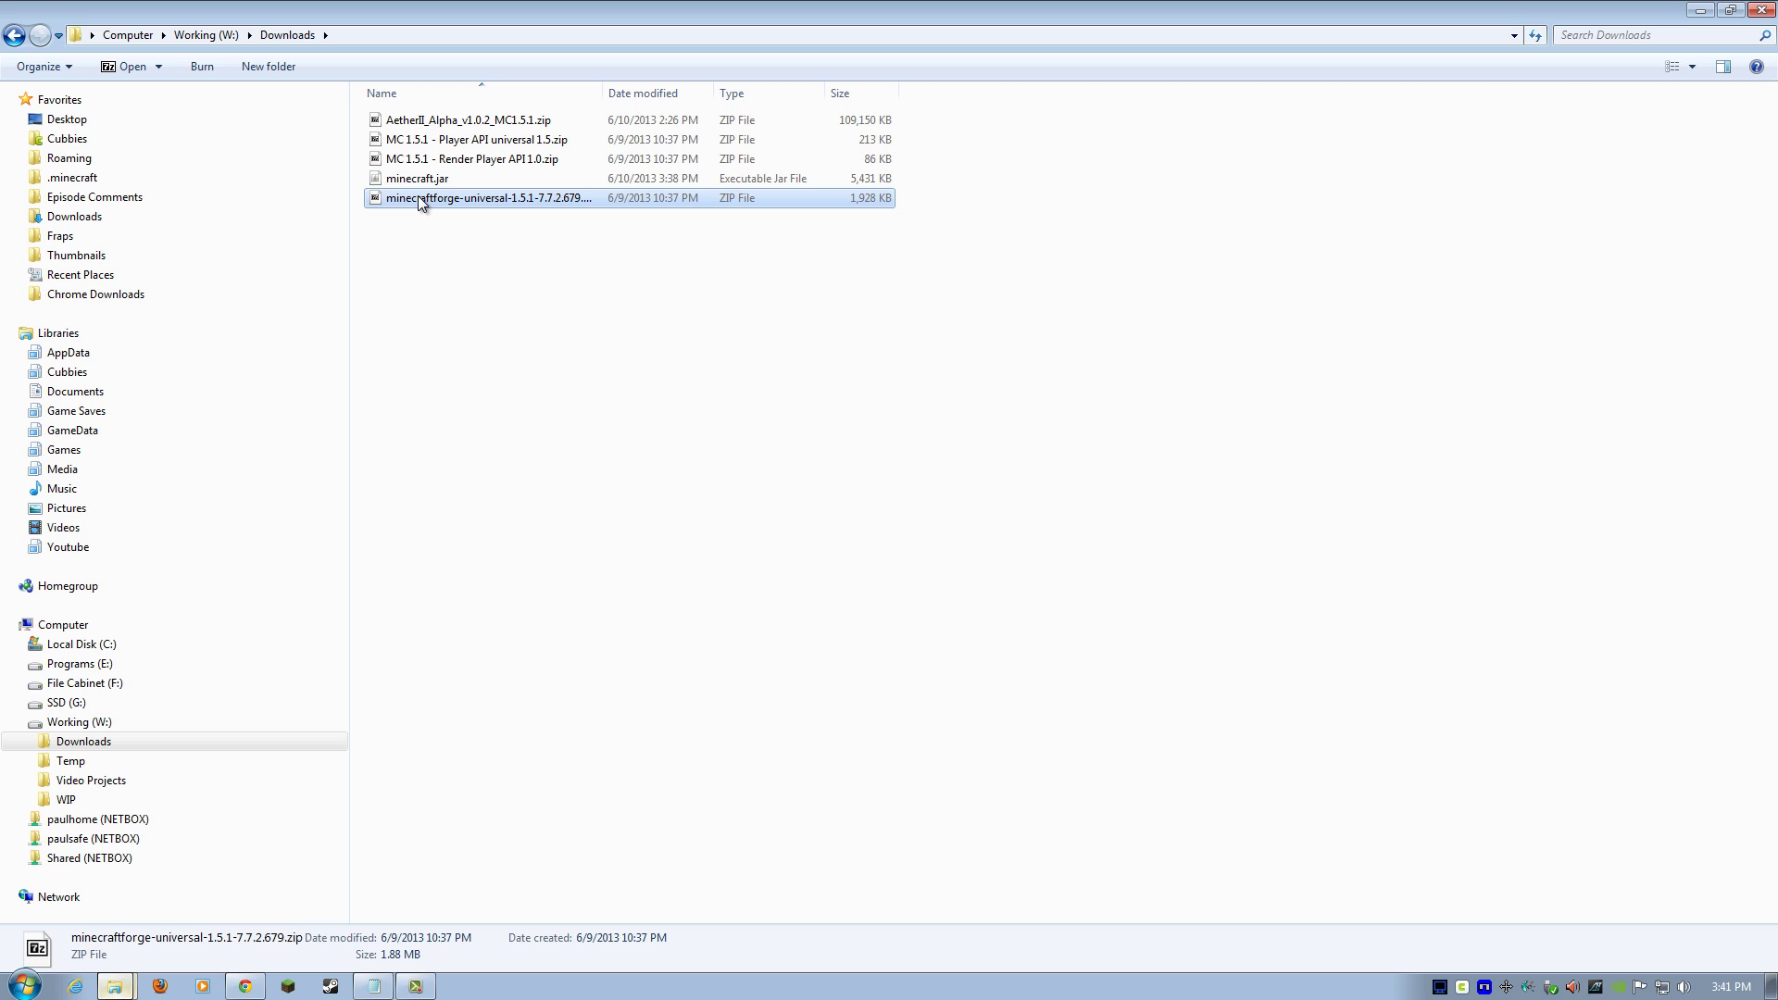
{"action": "right_click", "coordinate": [418, 196]}
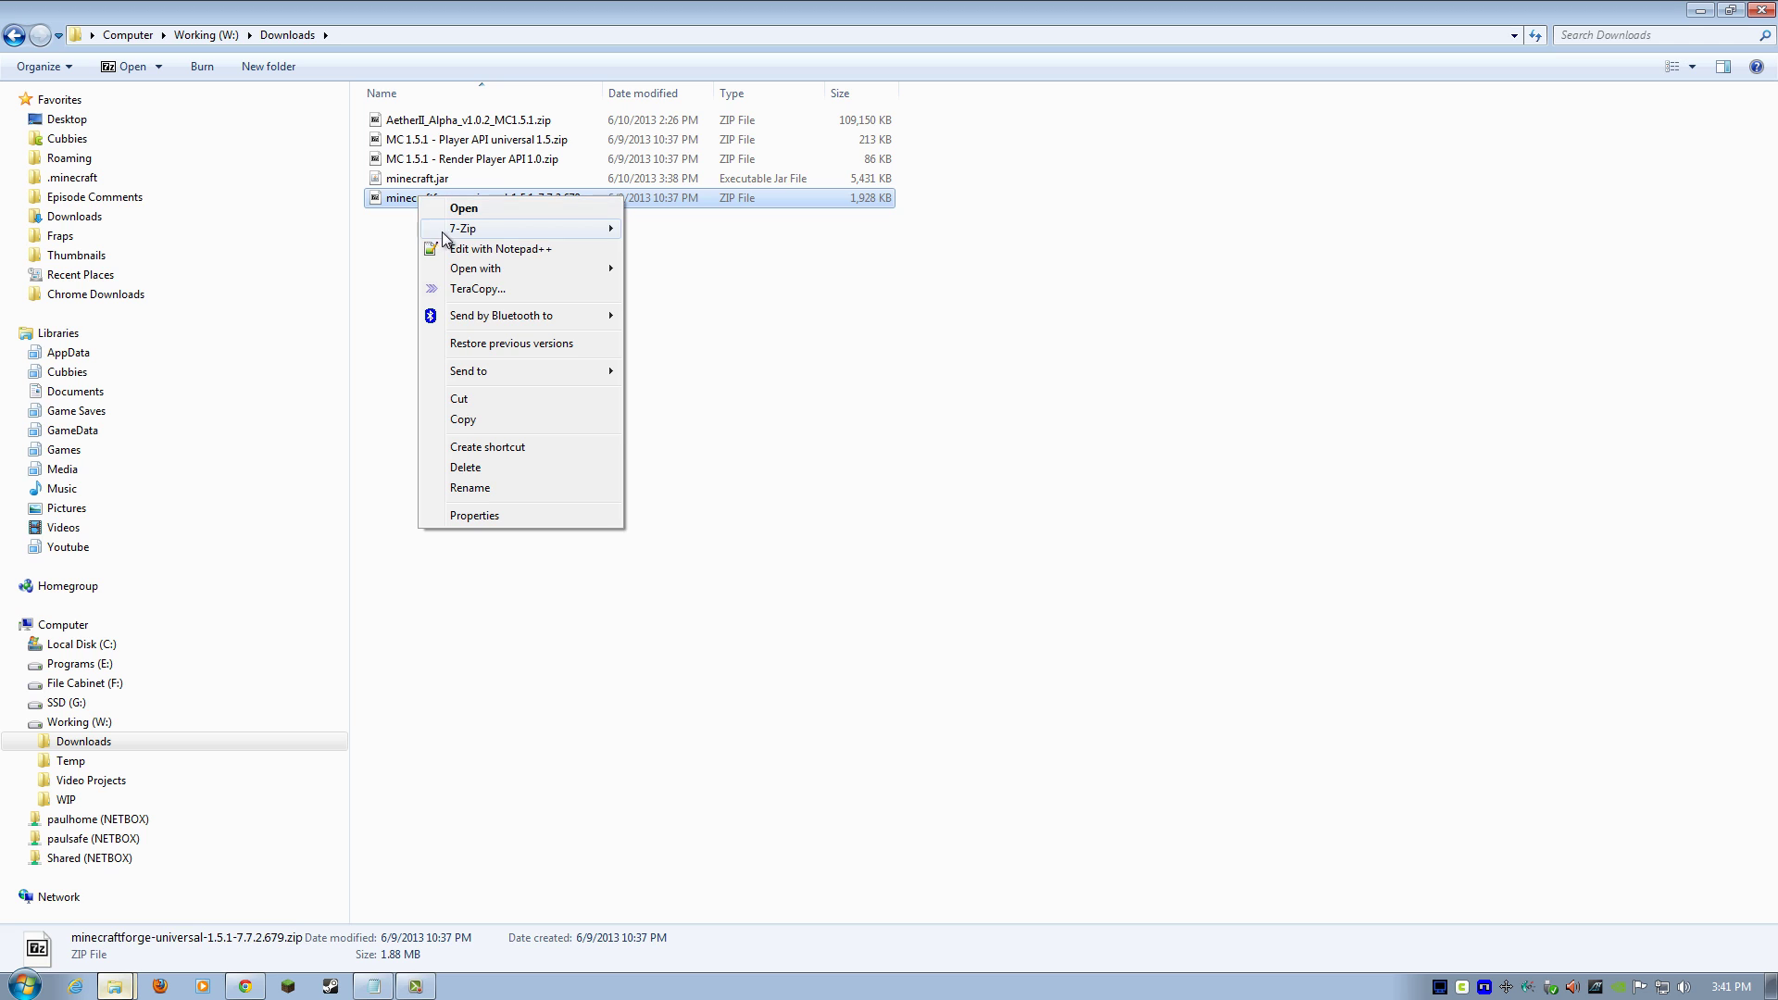
{"action": "mouse_move", "coordinate": [500, 229]}
{"action": "left_click", "coordinate": [694, 229]}
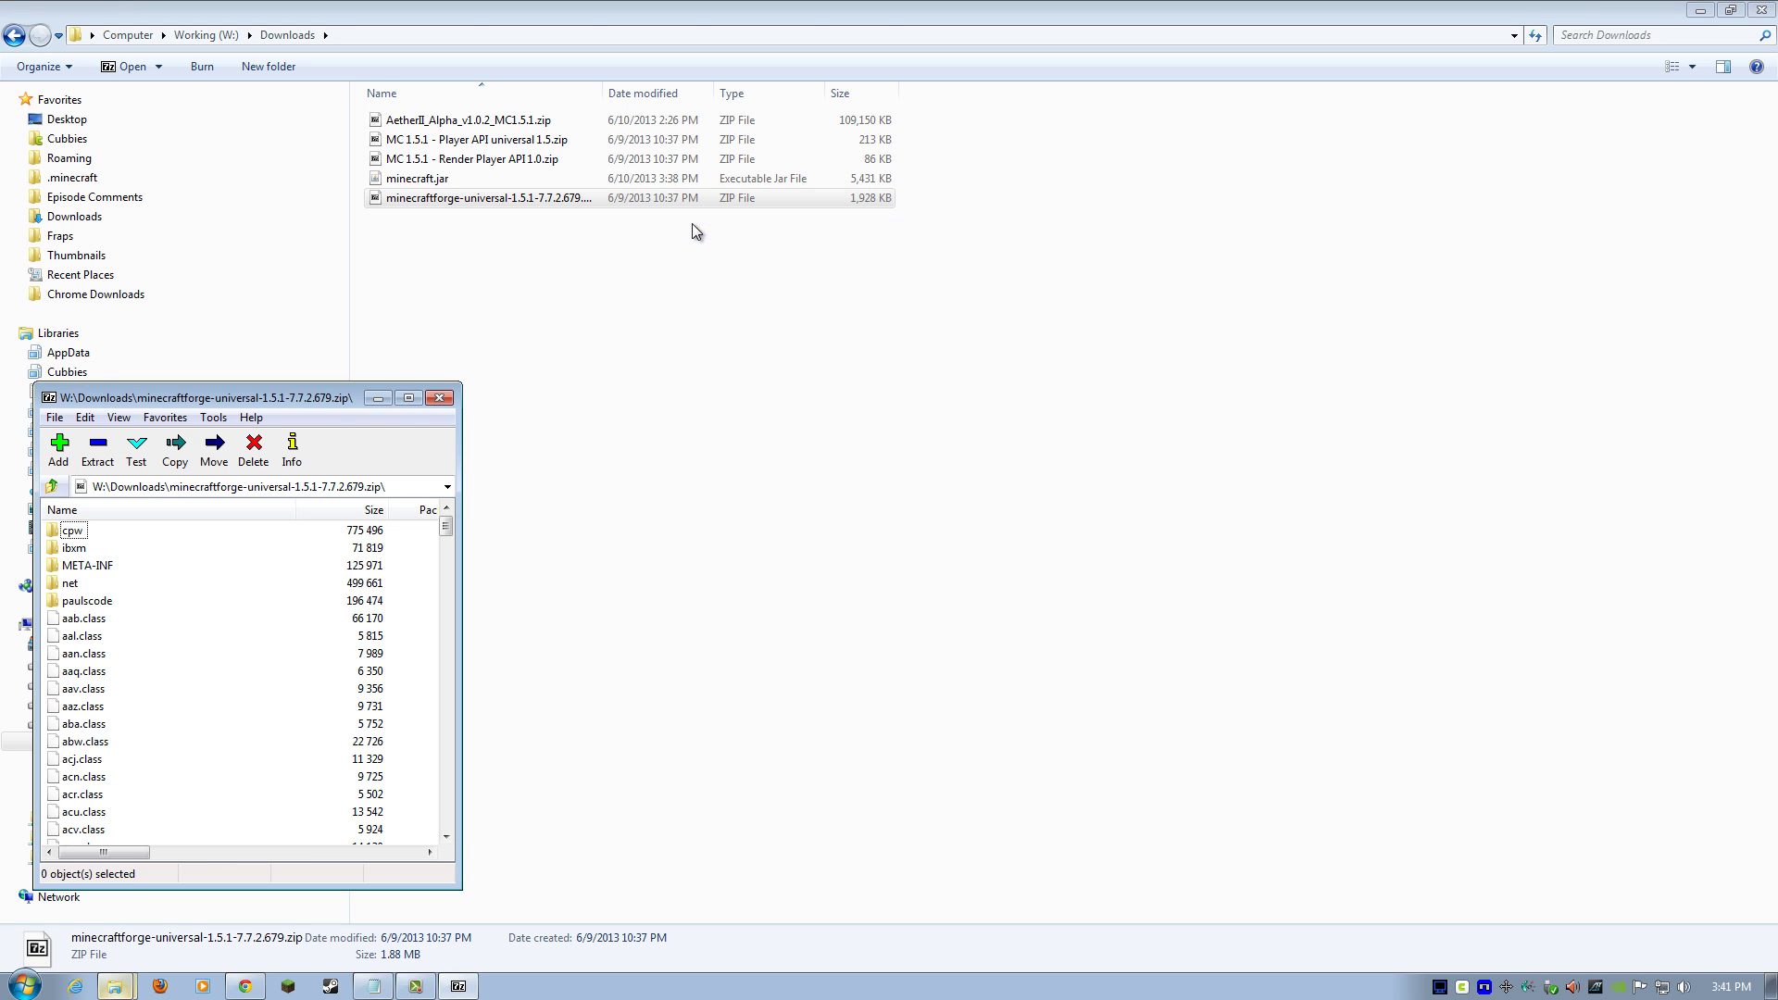
{"action": "left_click_drag", "start_coordinate": [343, 393], "coordinate": [365, 341]}
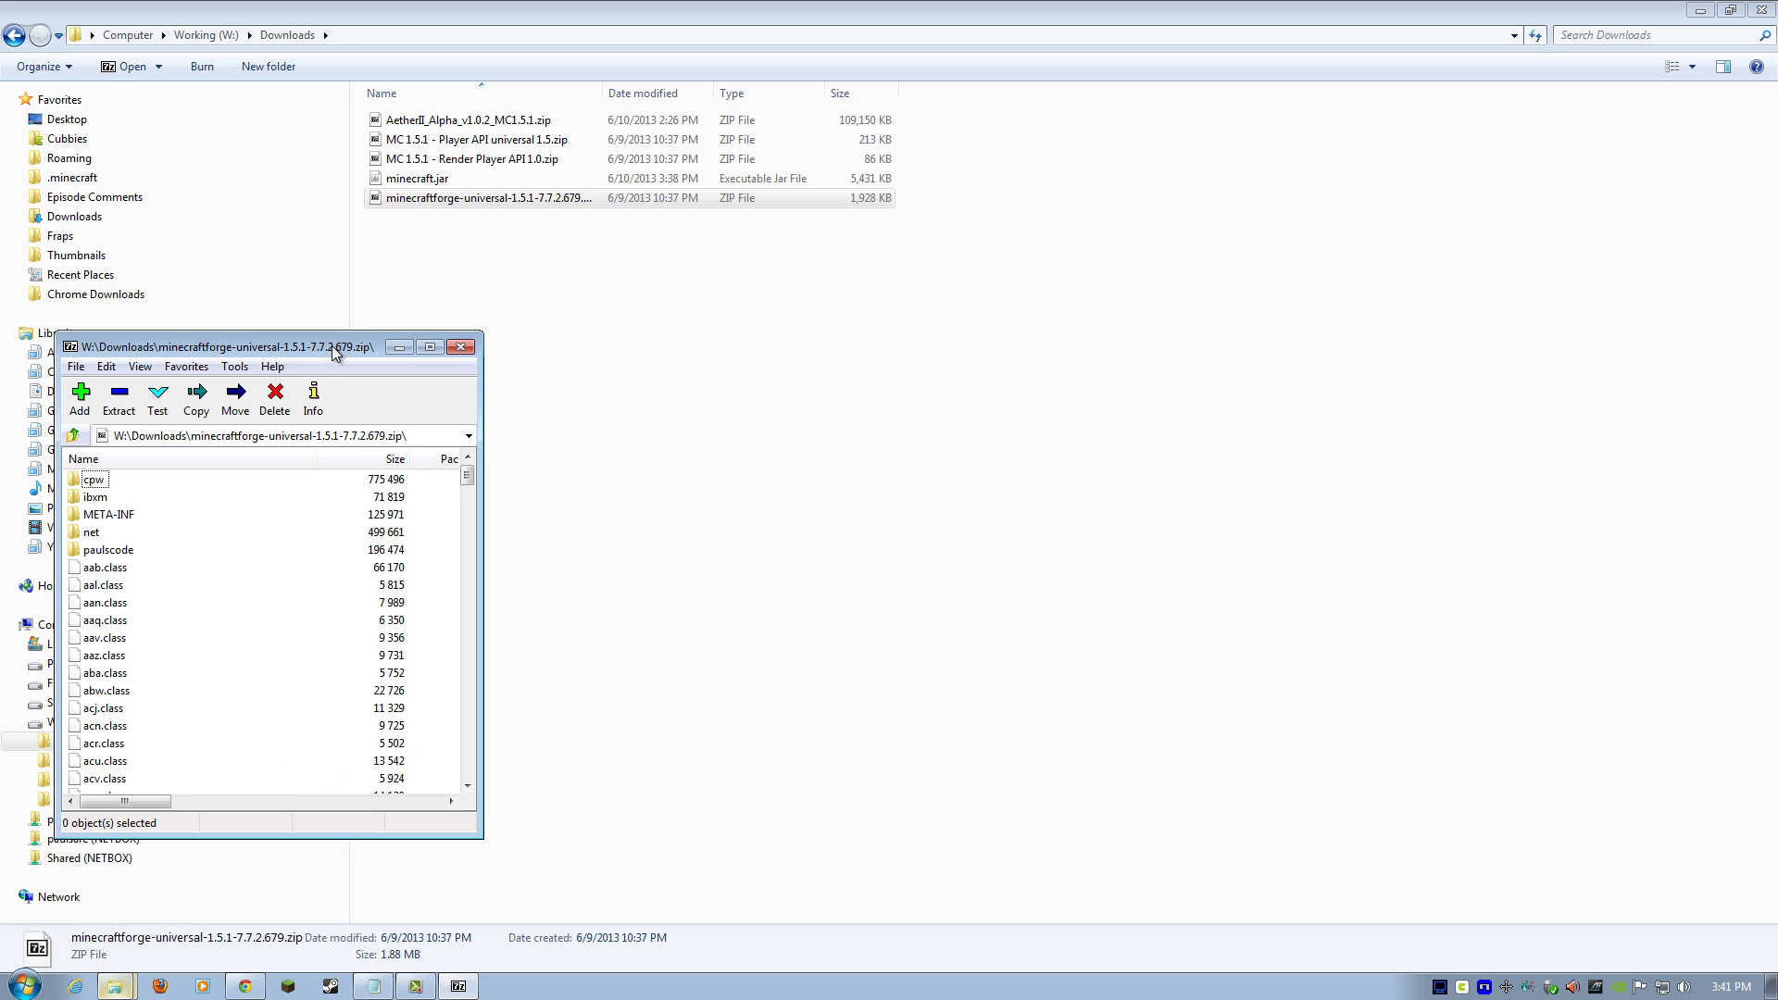
{"action": "left_click_drag", "start_coordinate": [339, 350], "coordinate": [415, 337]}
- Open minecraft.jar from the .minecraft bin folder as an archive in 7-Zip
{"action": "left_click", "coordinate": [115, 986]}
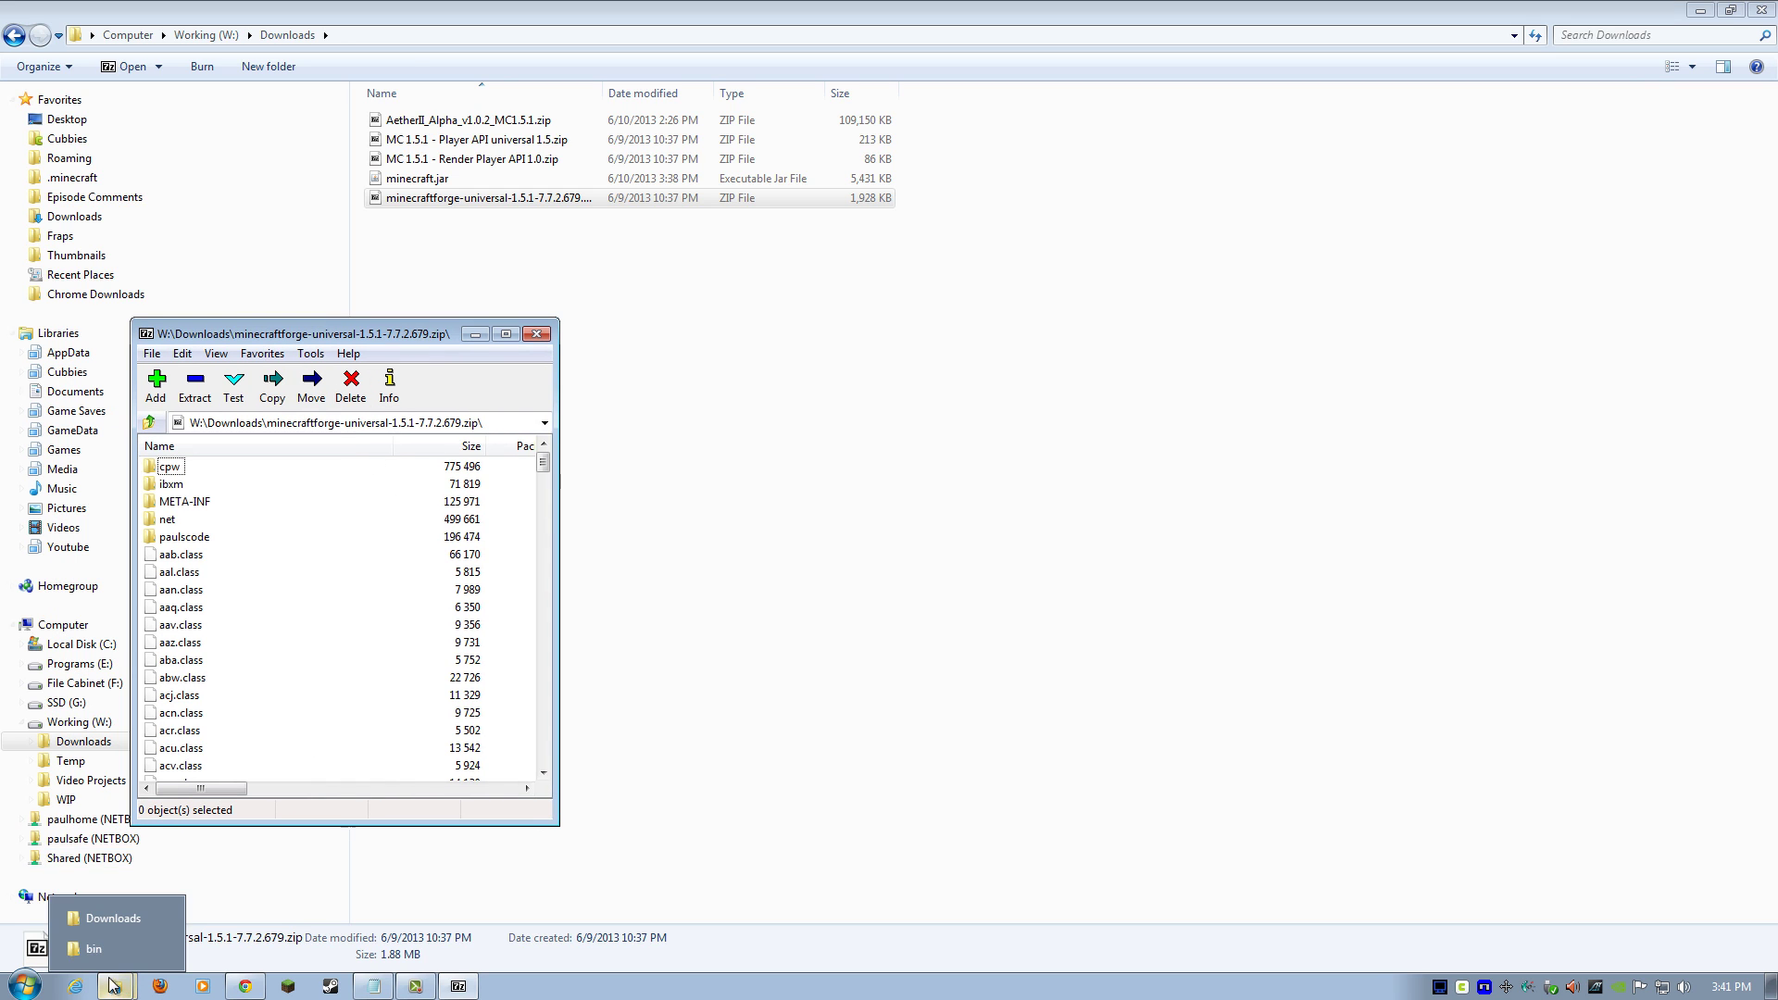
{"action": "left_click", "coordinate": [109, 946]}
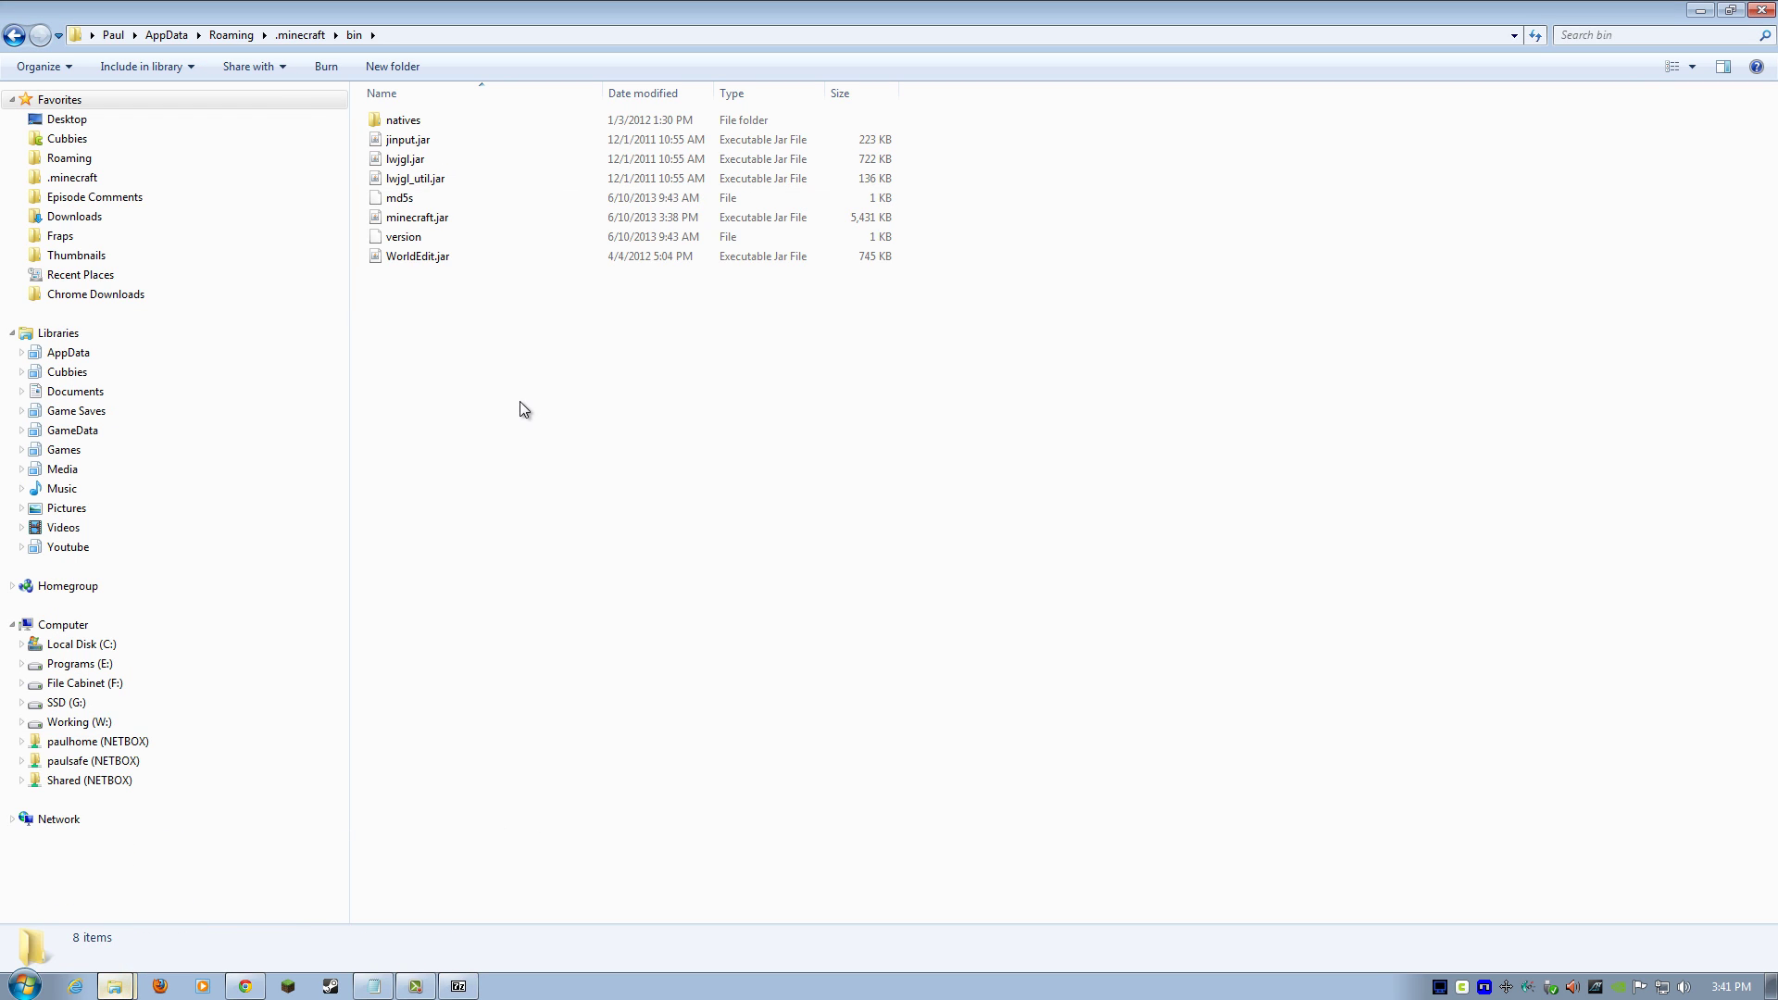
{"action": "left_click", "coordinate": [416, 220]}
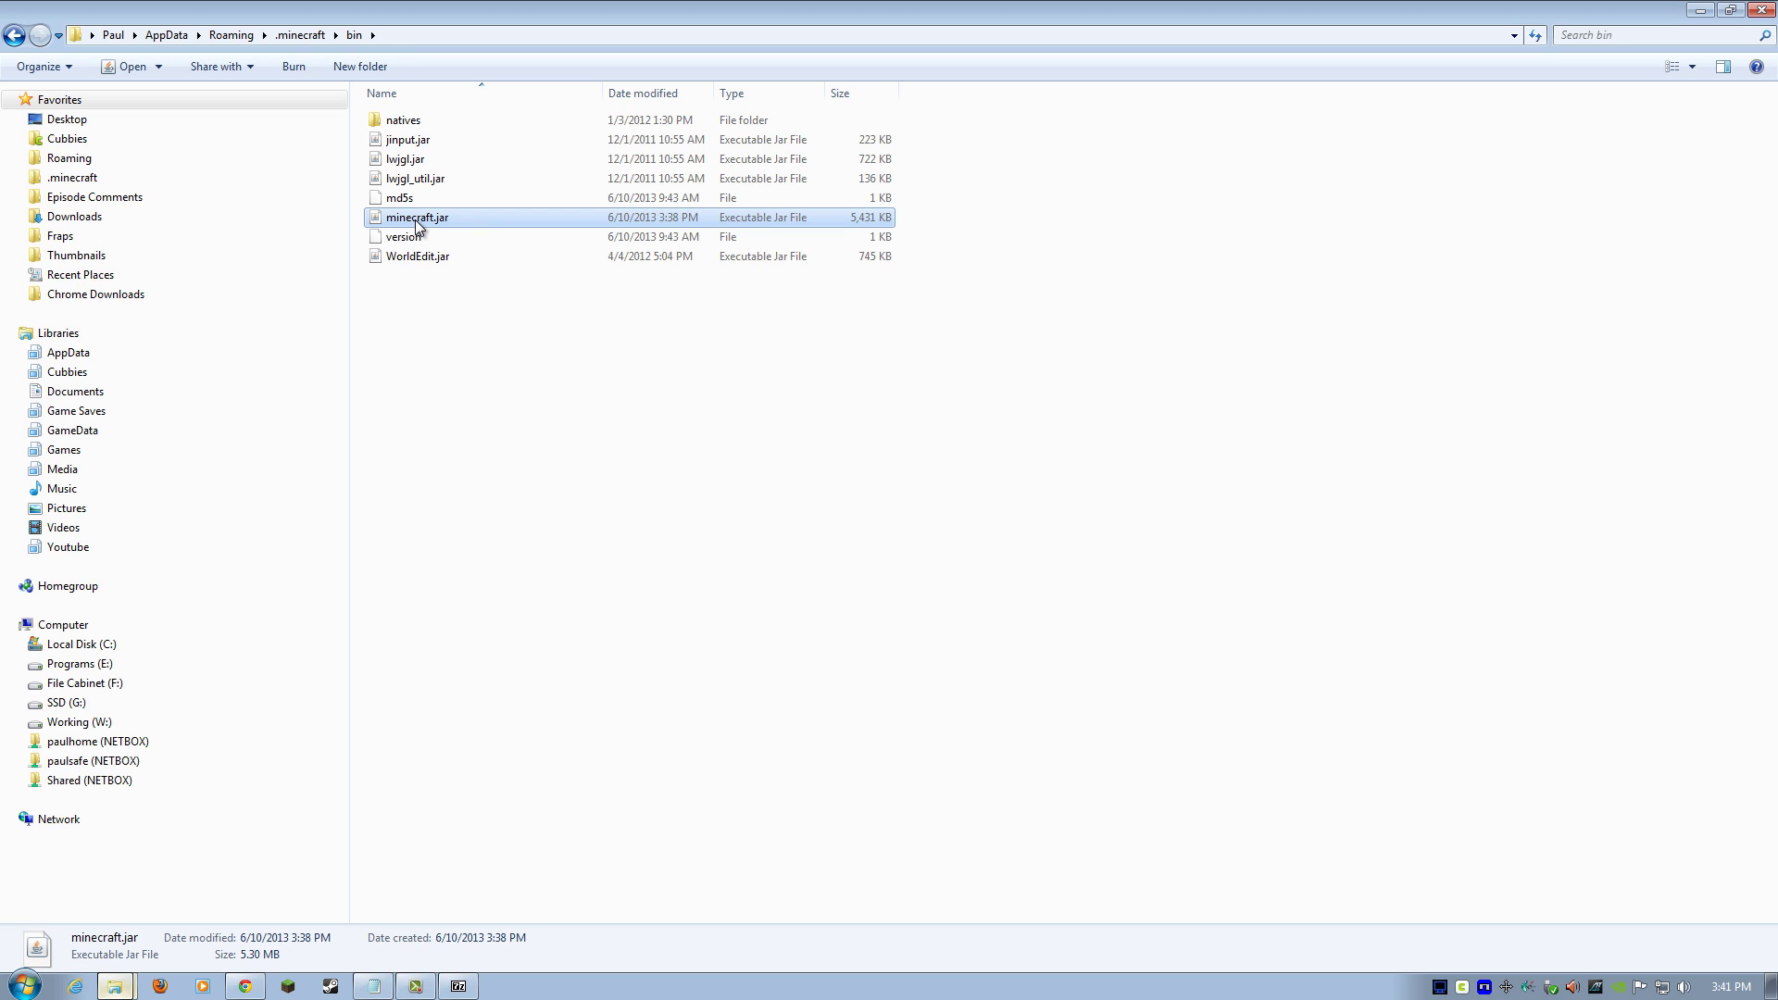
{"action": "double_click", "coordinate": [415, 221]}
{"action": "left_click", "coordinate": [961, 562]}
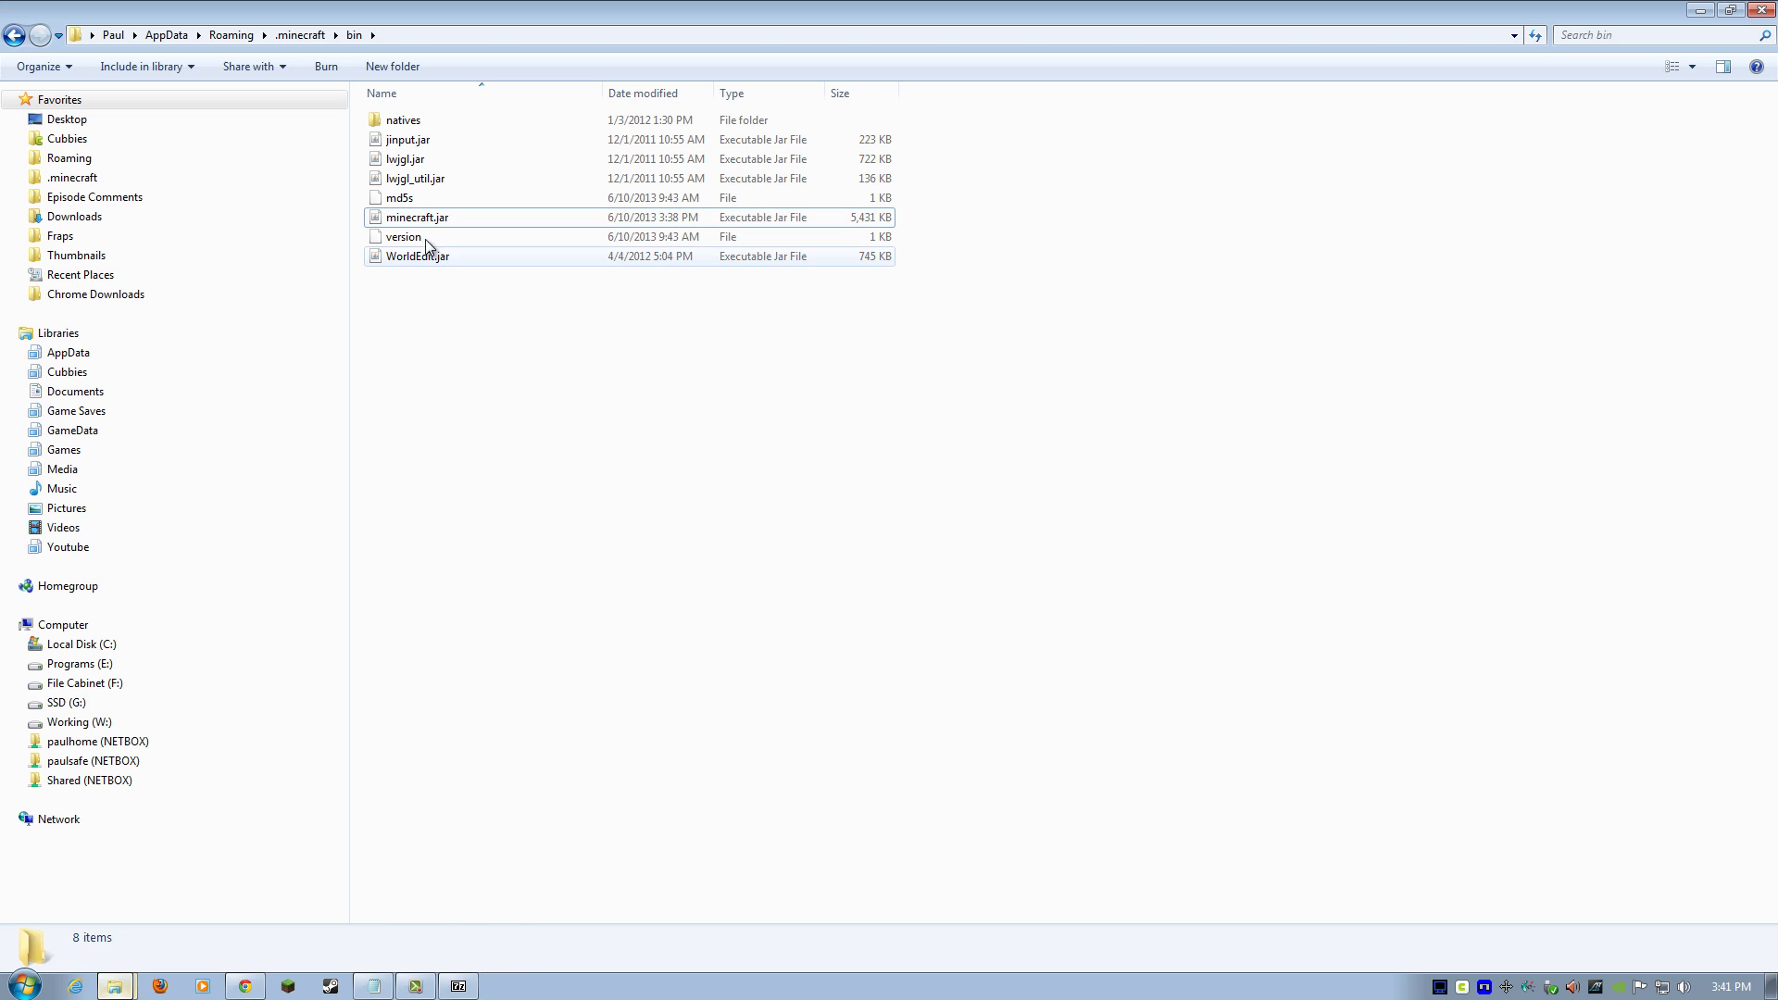
{"action": "right_click", "coordinate": [415, 219]}
{"action": "mouse_move", "coordinate": [458, 250]}
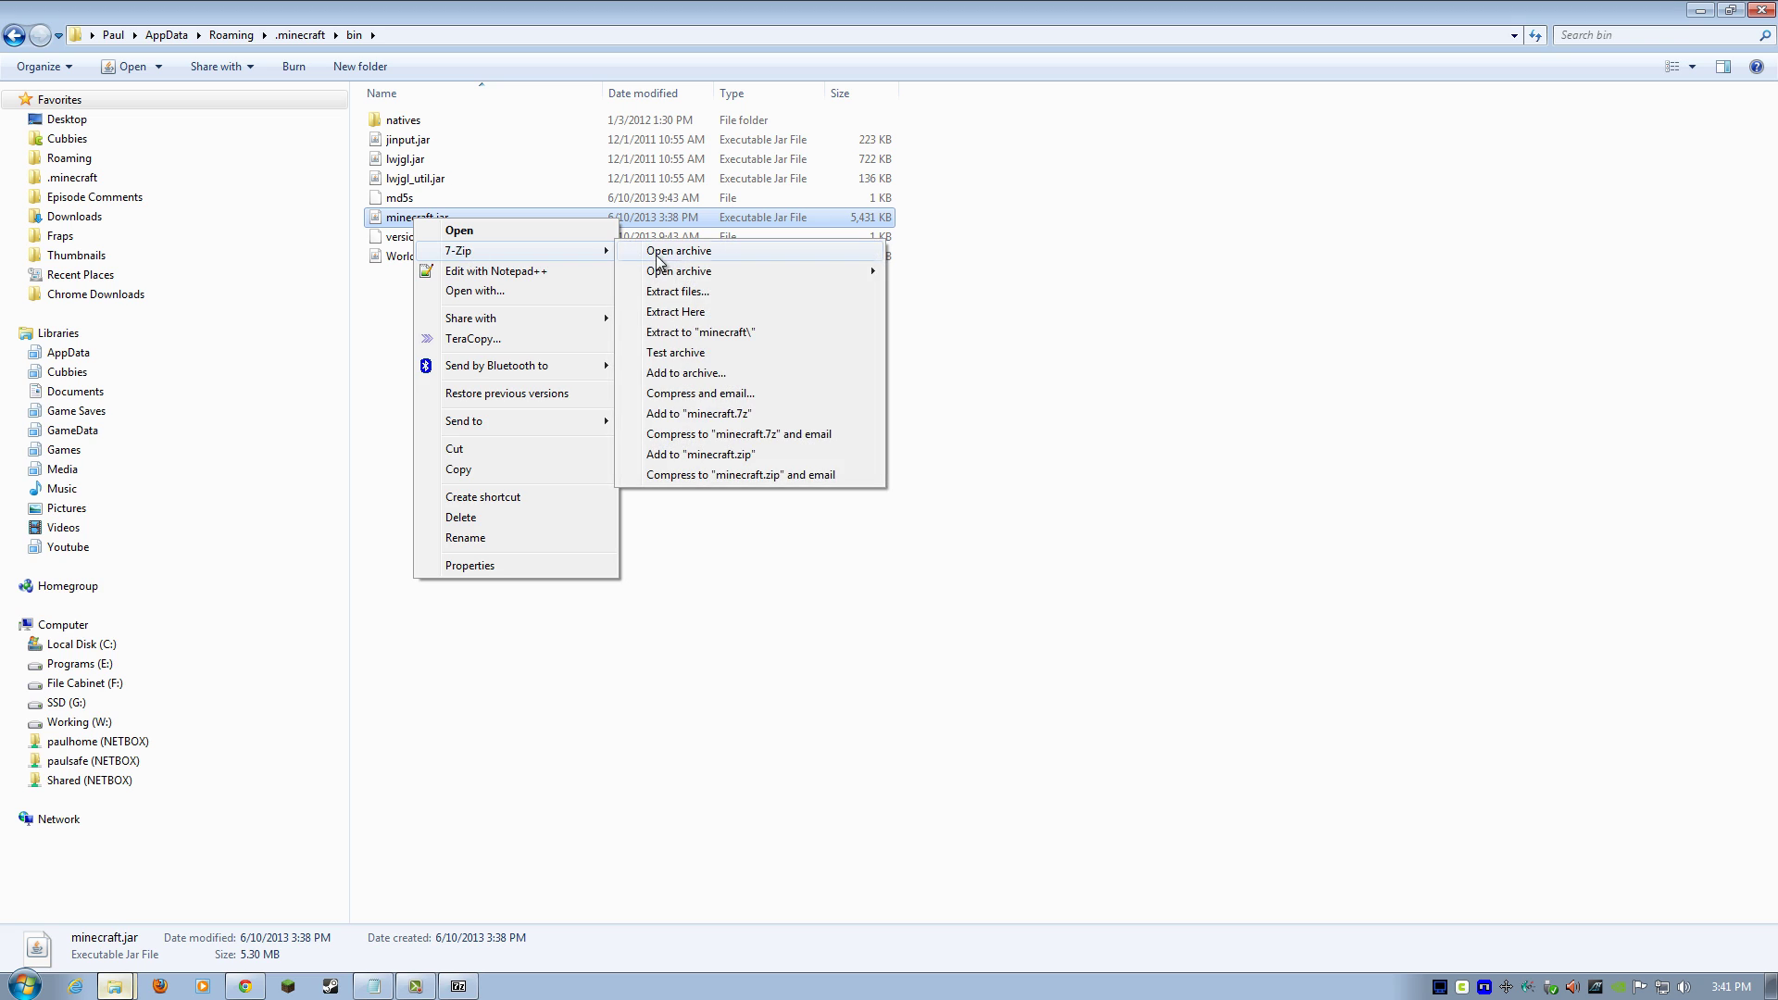
{"action": "left_click", "coordinate": [679, 251]}
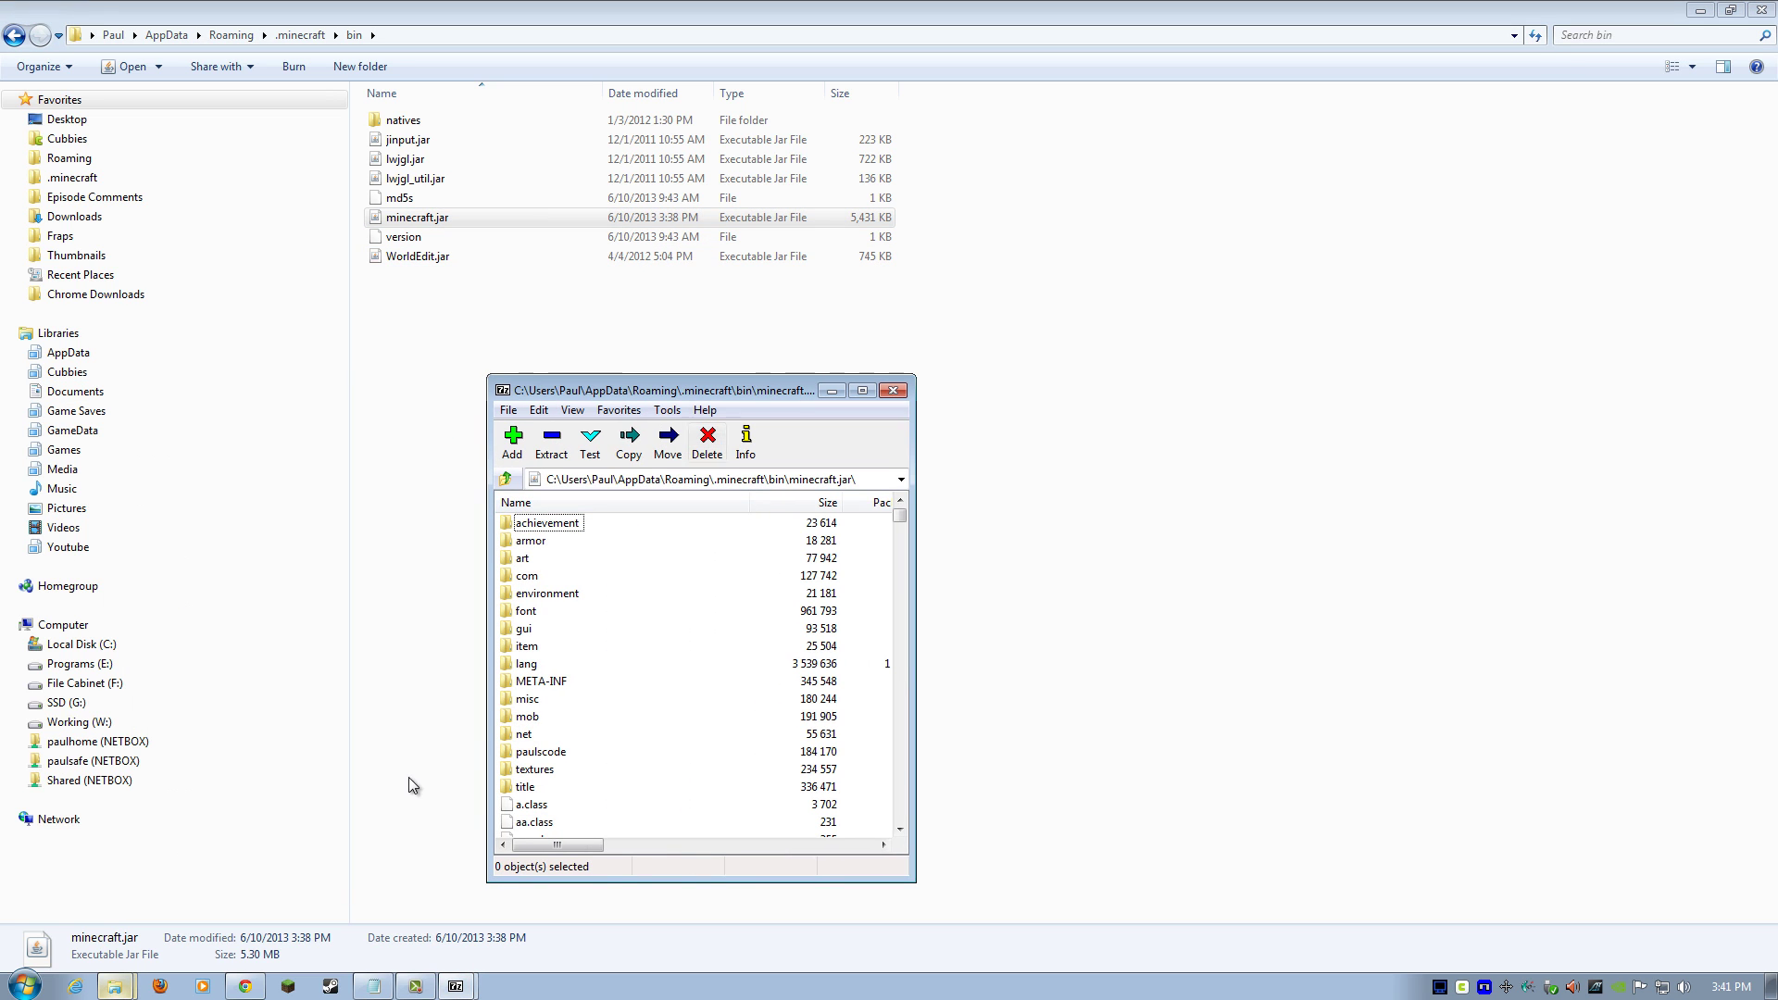
- Arrange the Forge archive and minecraft.jar archive windows side by side
{"action": "mouse_move", "coordinate": [456, 987]}
{"action": "left_click", "coordinate": [469, 921]}
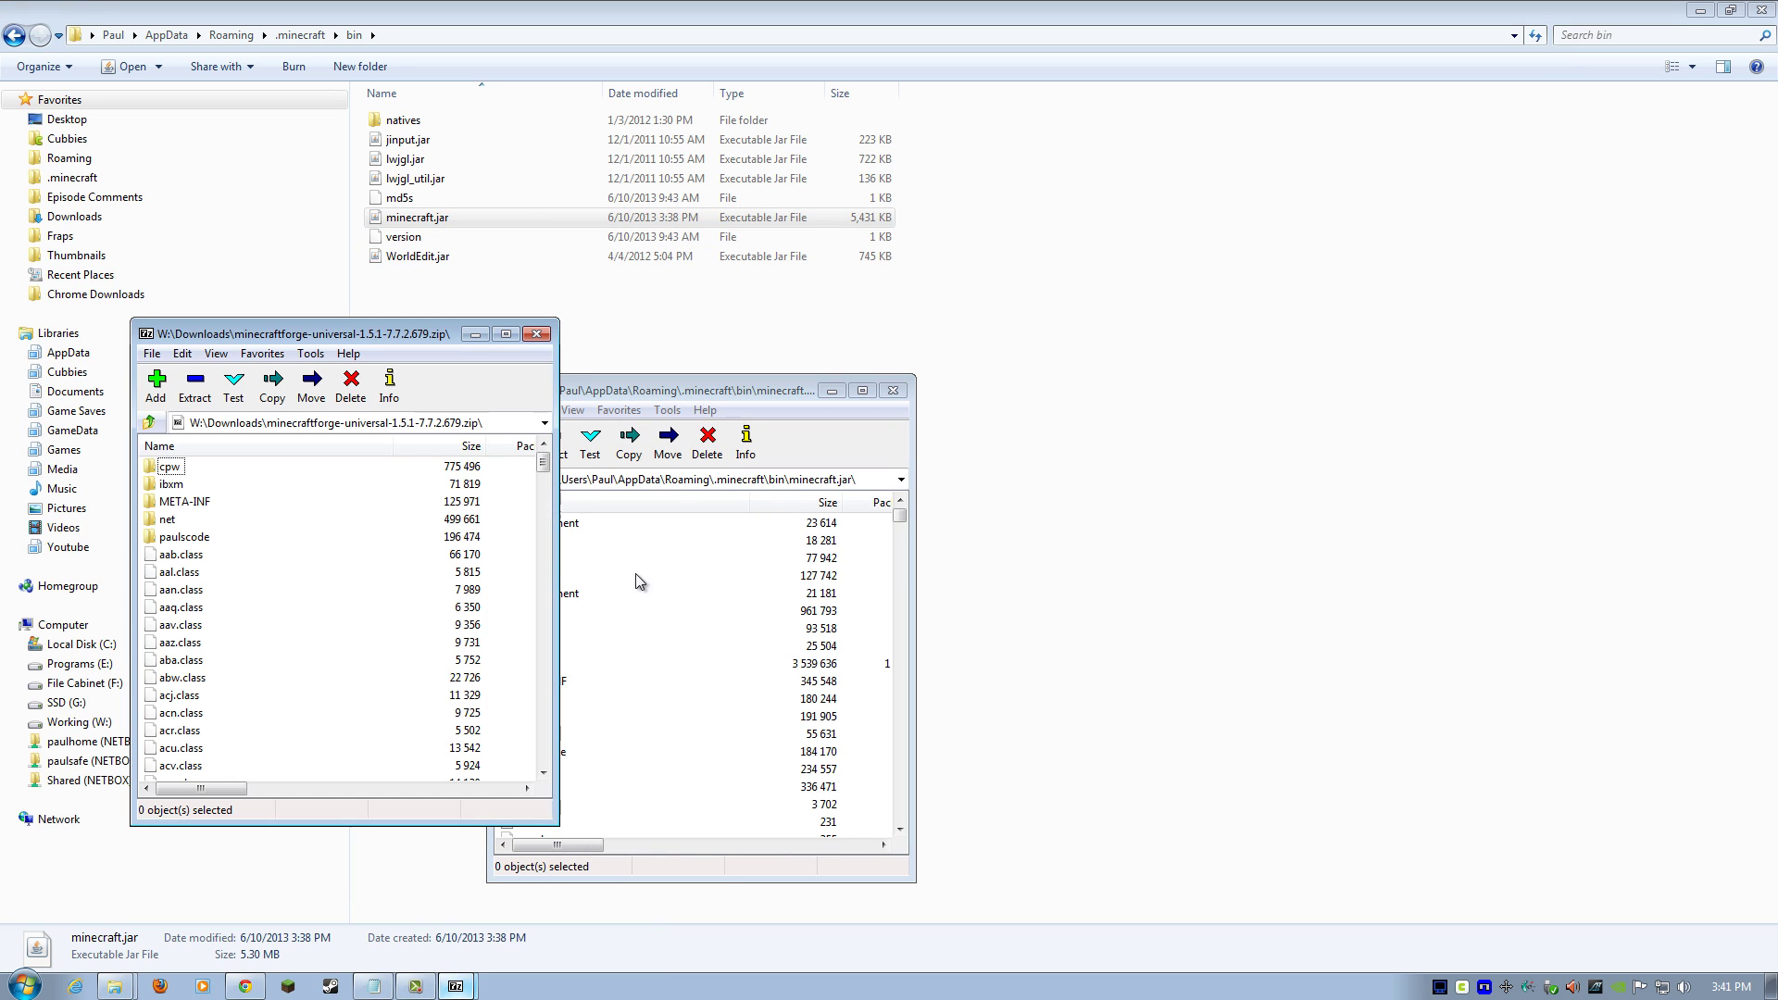
{"action": "left_click_drag", "start_coordinate": [665, 395], "coordinate": [842, 314]}
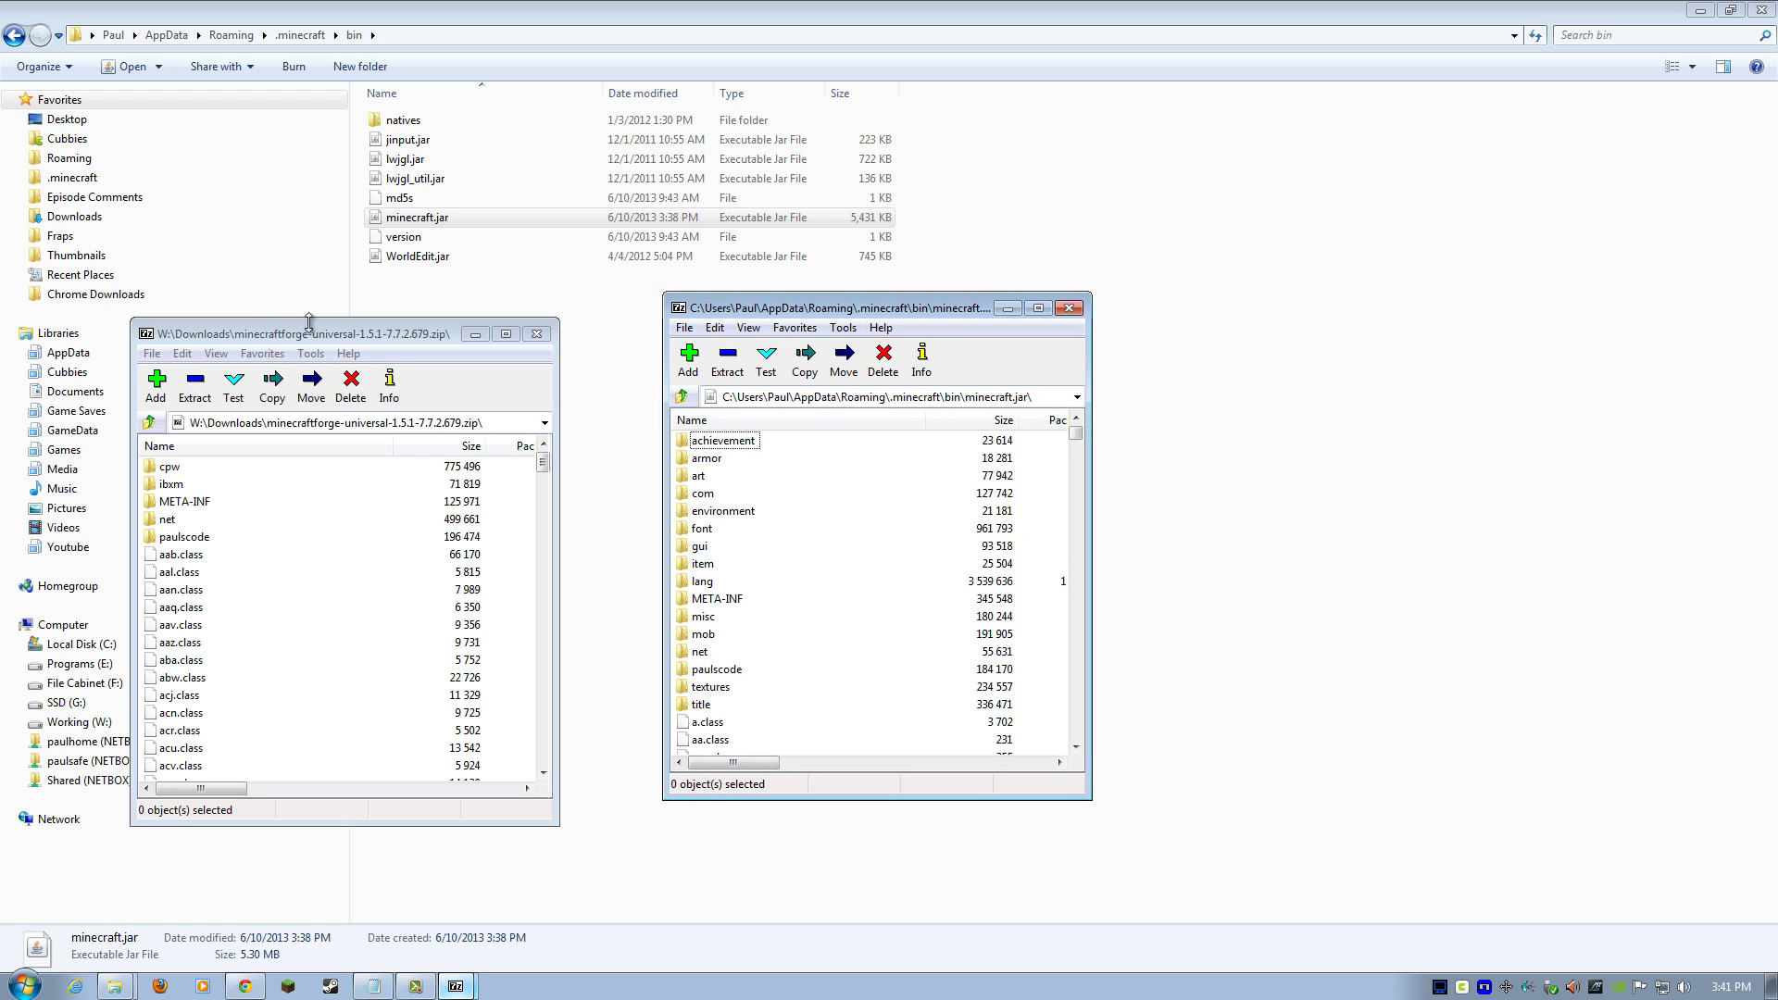
{"action": "left_click_drag", "start_coordinate": [337, 331], "coordinate": [346, 292]}
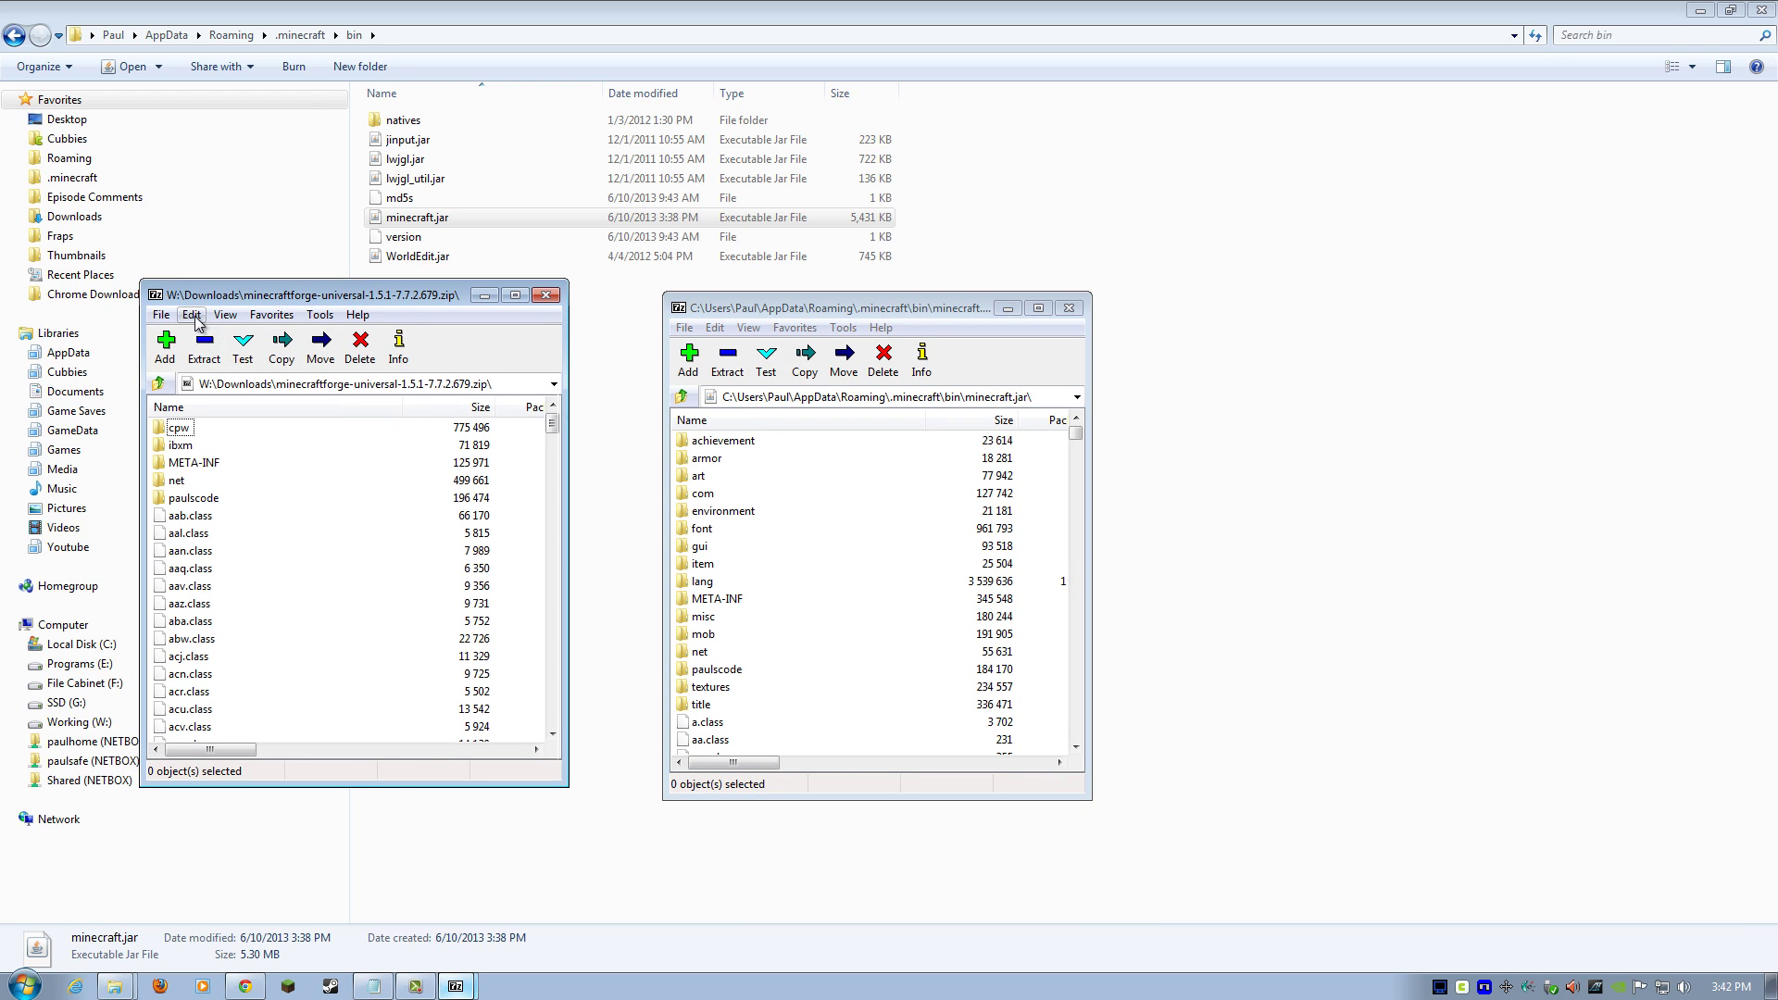
- Copy the entire contents of the Forge archive into the minecraft.jar archive and widen the minecraft.jar window
{"action": "left_click", "coordinate": [193, 315]}
{"action": "left_click", "coordinate": [215, 343]}
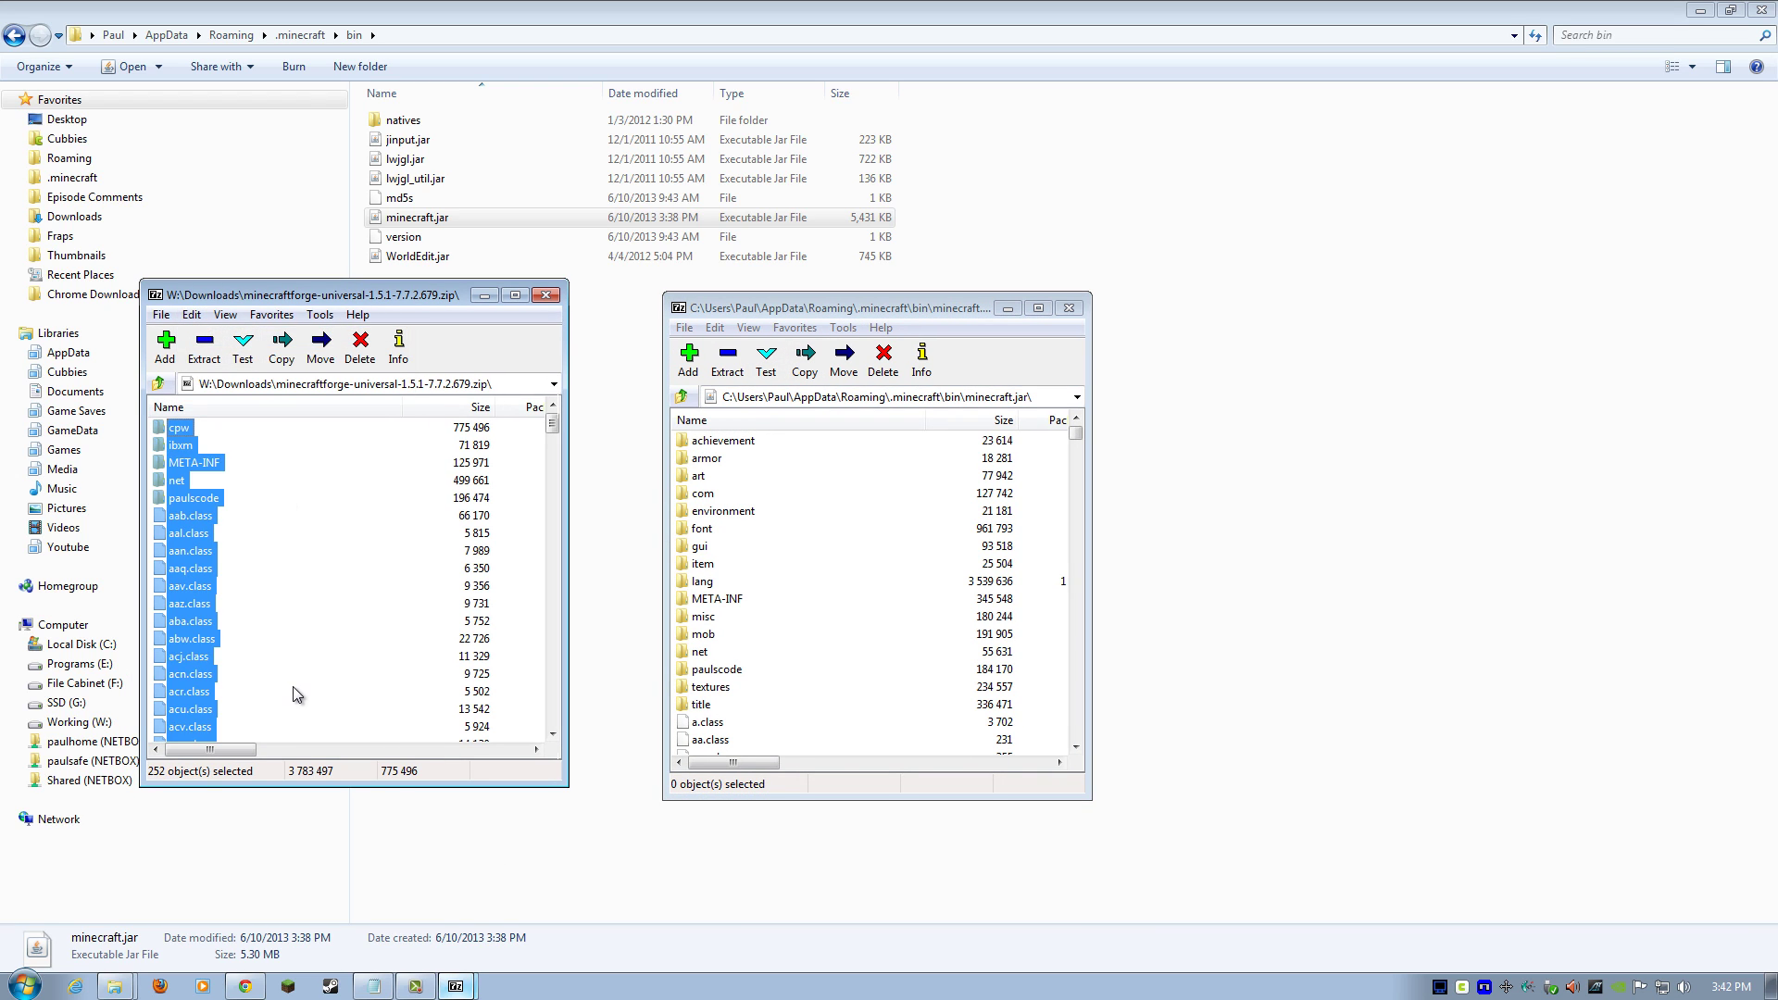
{"action": "left_click_drag", "start_coordinate": [213, 696], "coordinate": [835, 739]}
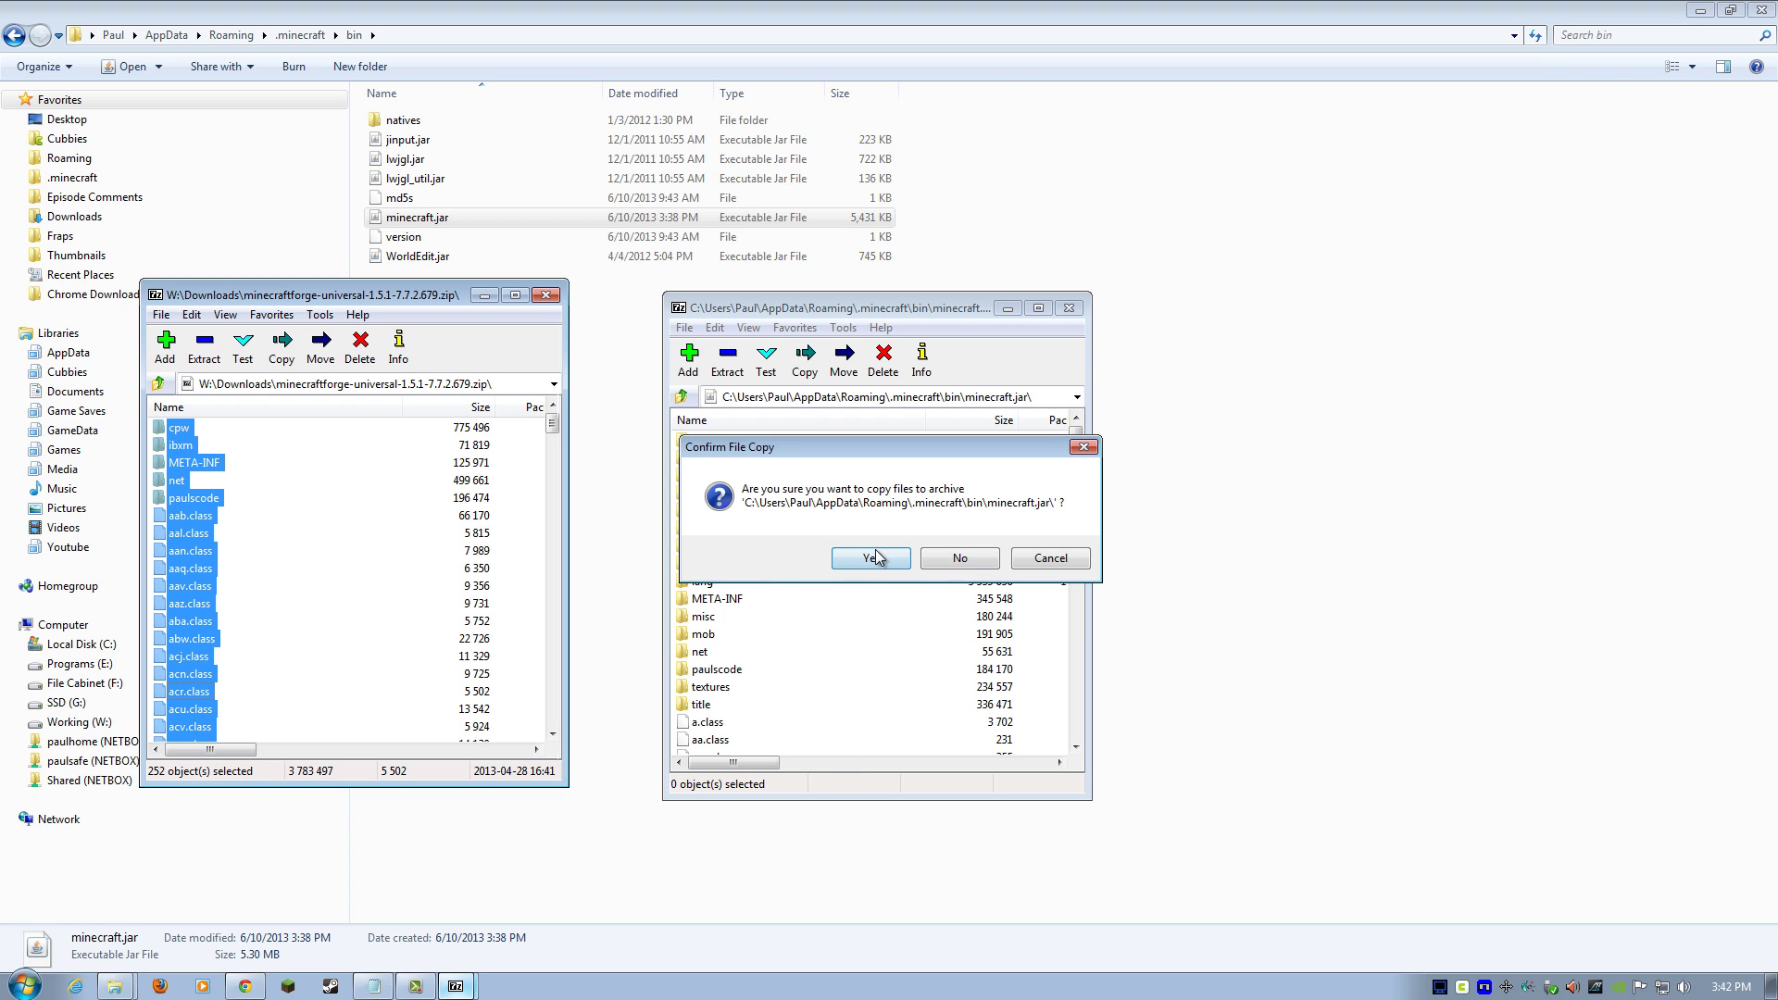
{"action": "left_click", "coordinate": [880, 565]}
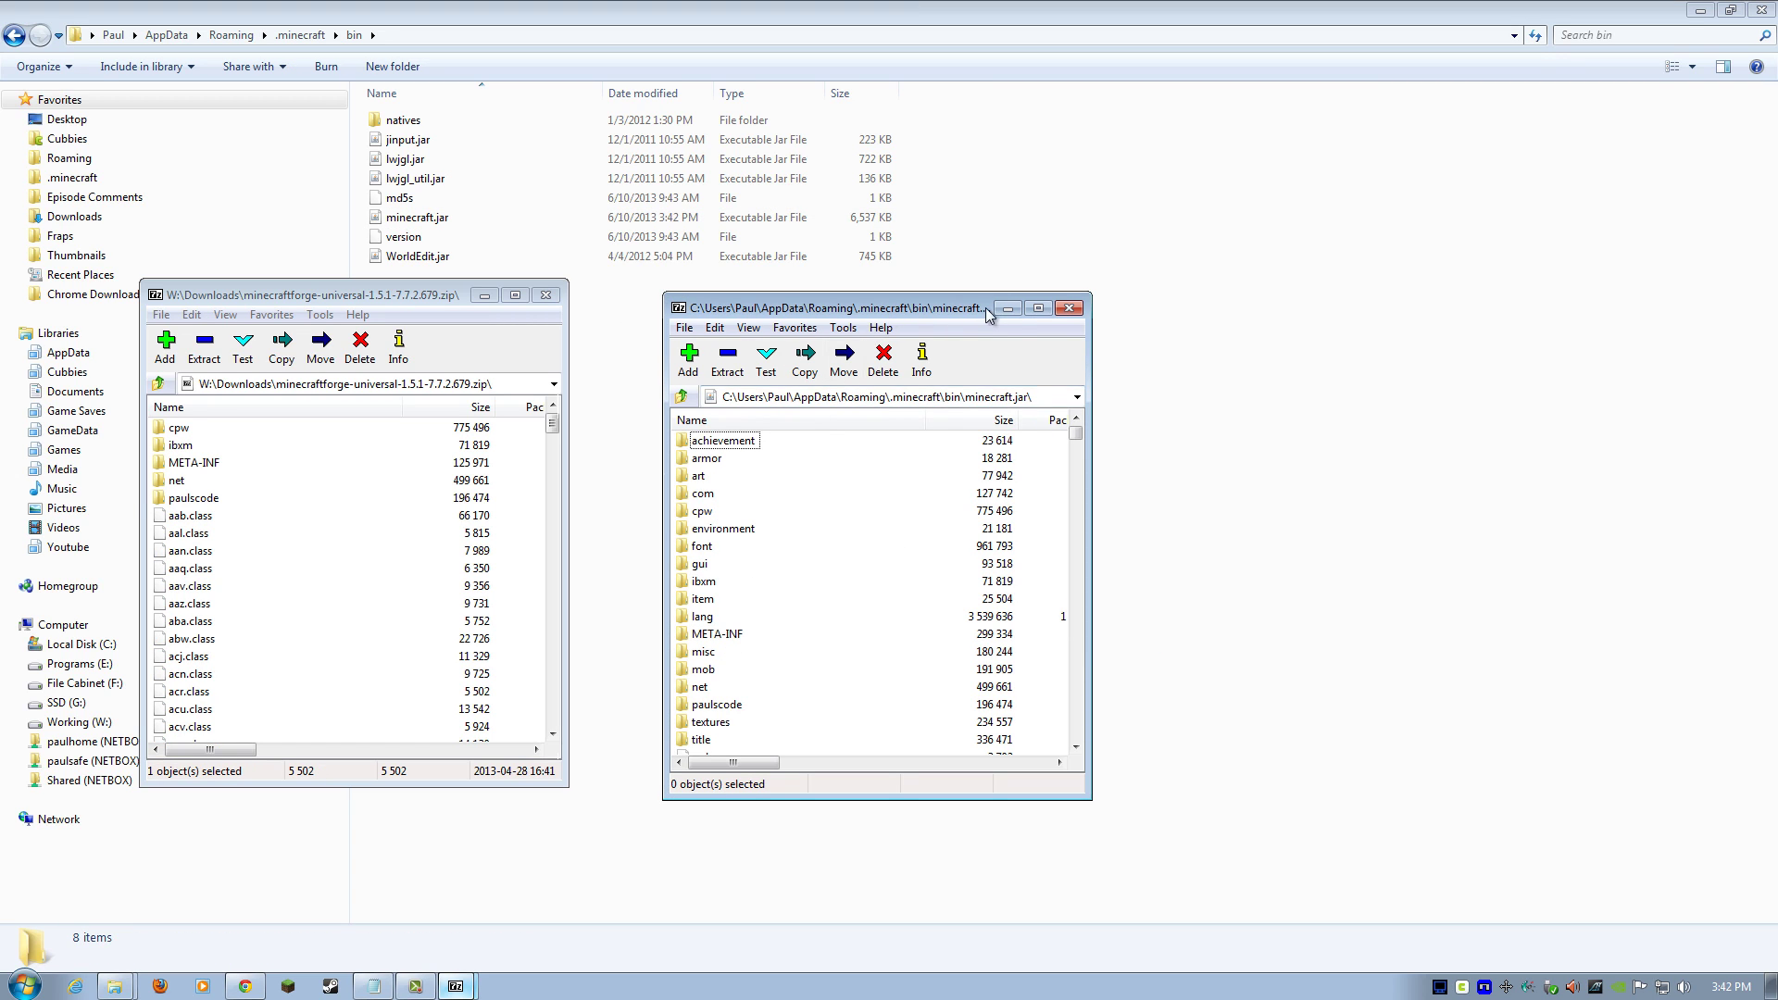
{"action": "left_click_drag", "start_coordinate": [1092, 389], "coordinate": [1195, 389]}
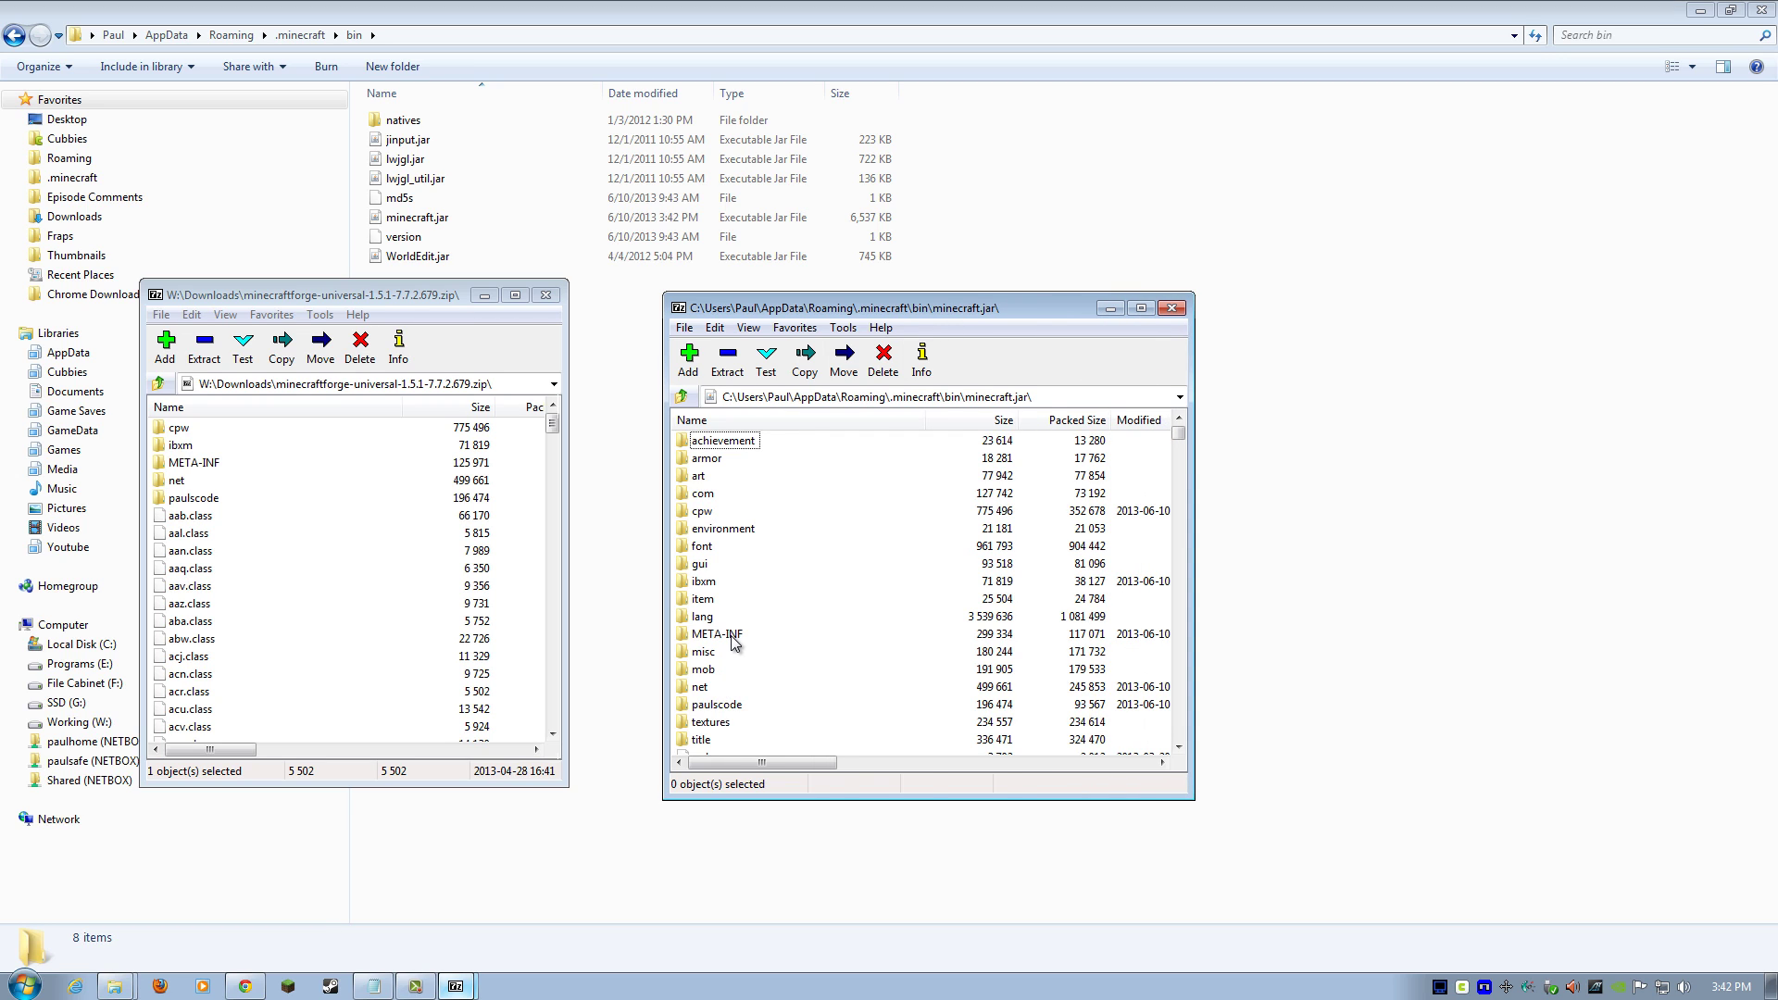
- Delete MOJANG_C.DSA and MOJANG_C.SF from the META-INF folder inside minecraft.jar
{"action": "double_click", "coordinate": [738, 632]}
{"action": "left_click", "coordinate": [732, 512]}
{"action": "left_click", "coordinate": [731, 499]}
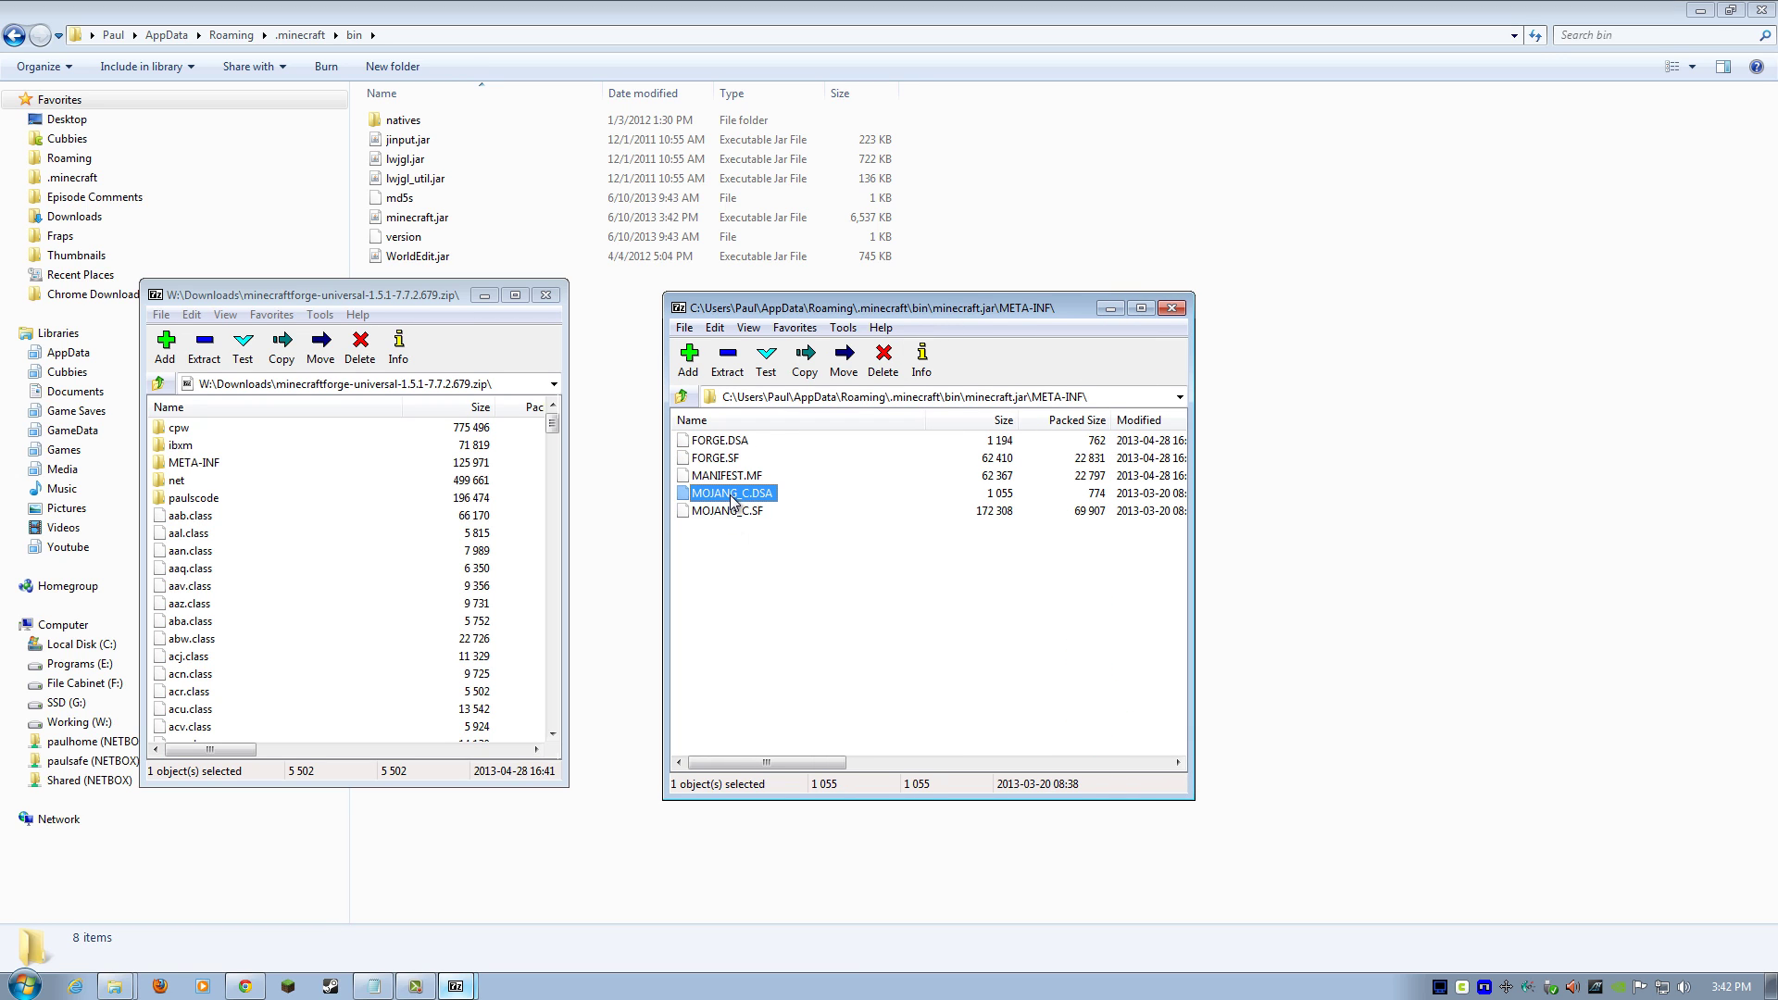
{"action": "key", "text": "Delete"}
{"action": "left_click", "coordinate": [920, 555]}
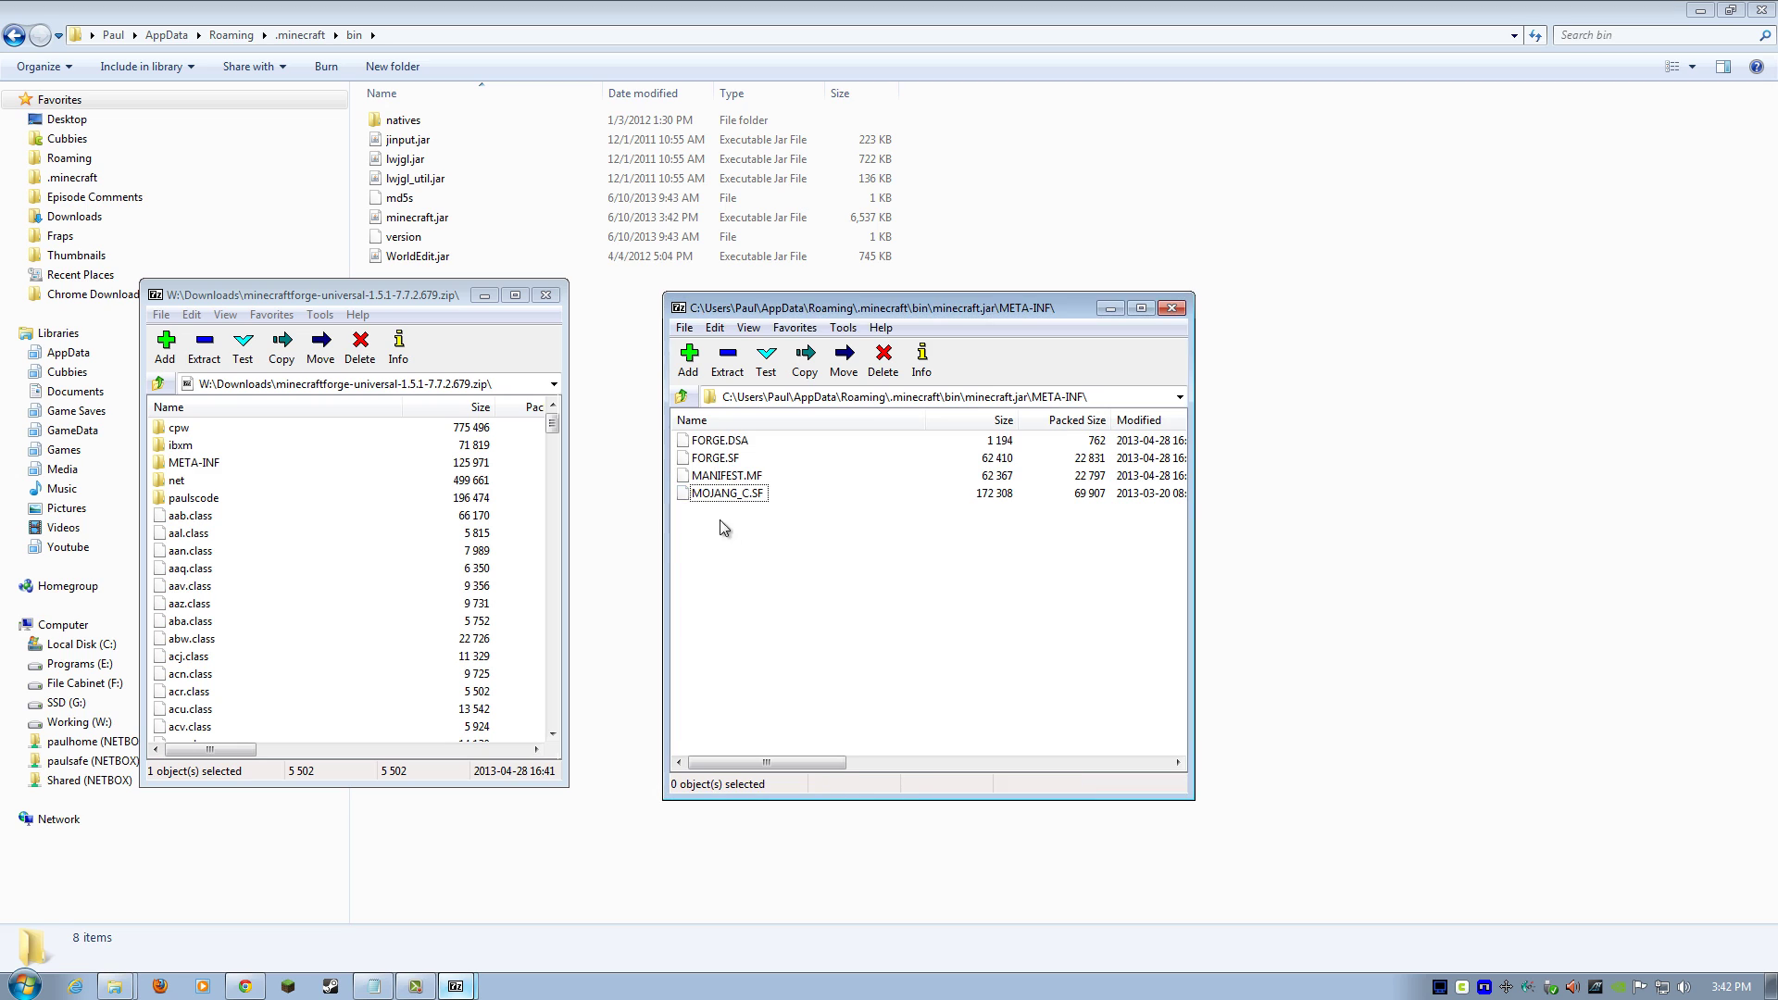
{"action": "key", "text": "Delete"}
{"action": "left_click", "coordinate": [917, 557]}
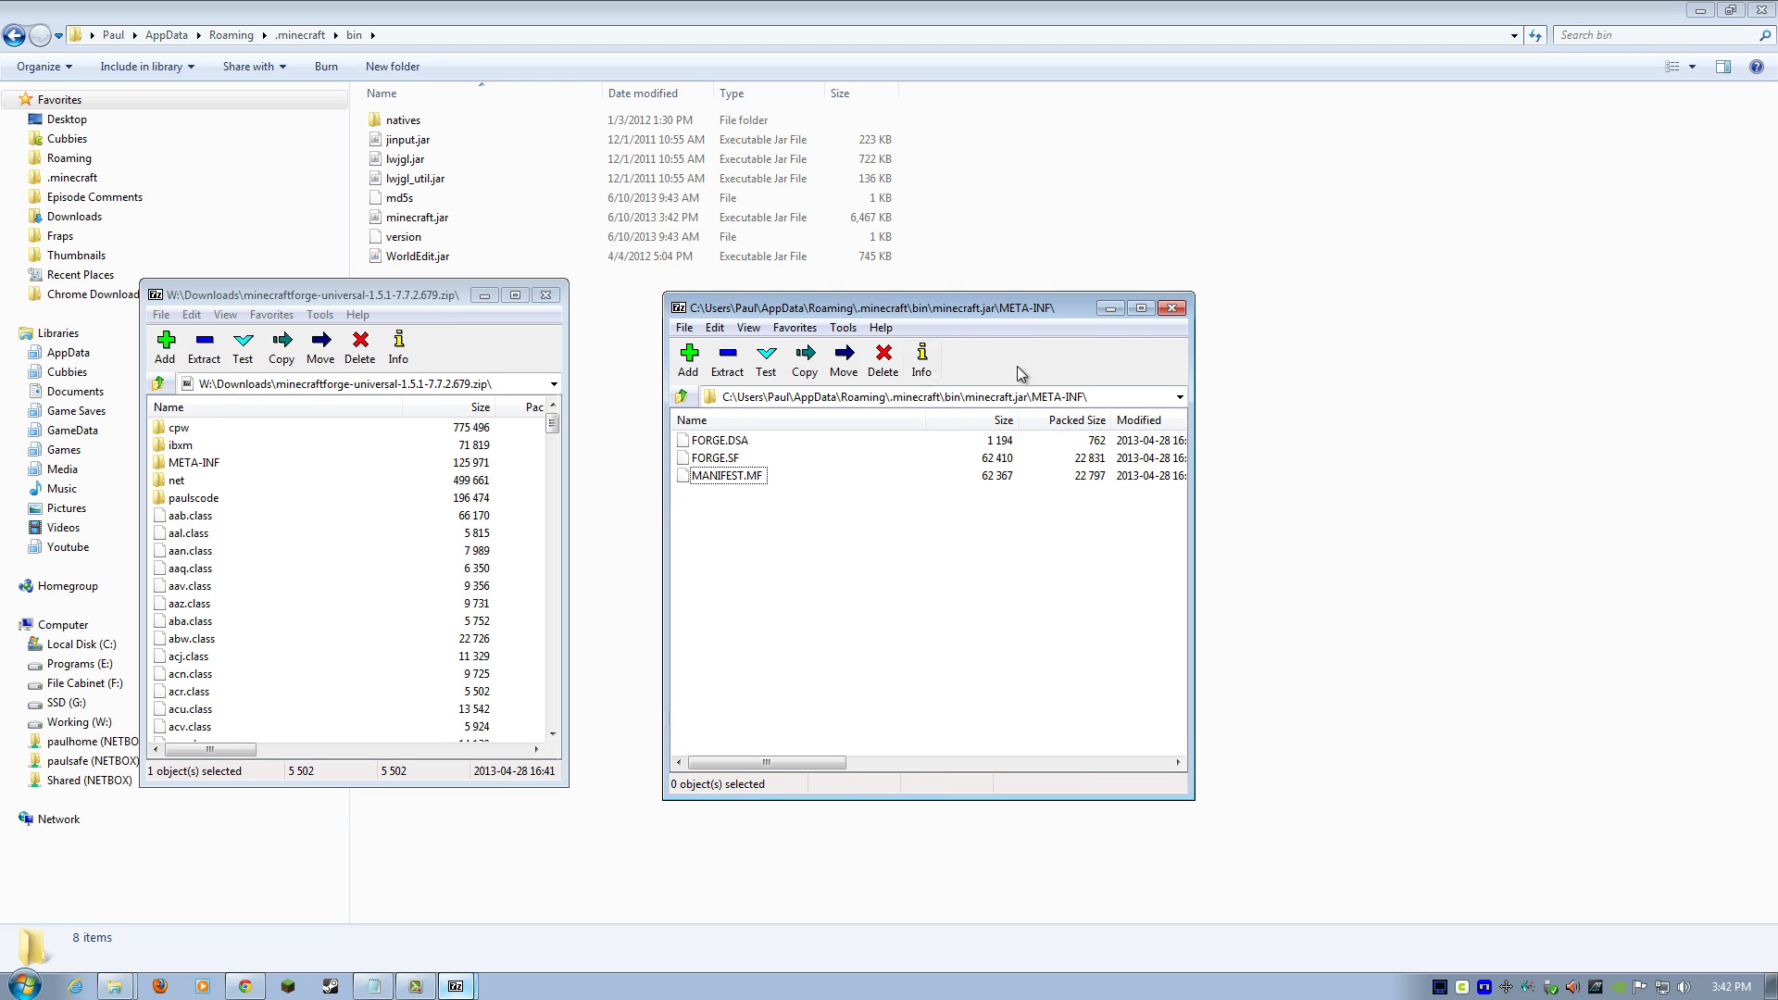
- Close the Forge archive and open MC 1.5.1 - Player API universal 1.5.zip in 7-Zip alongside the minecraft.jar archive
{"action": "left_click", "coordinate": [545, 294]}
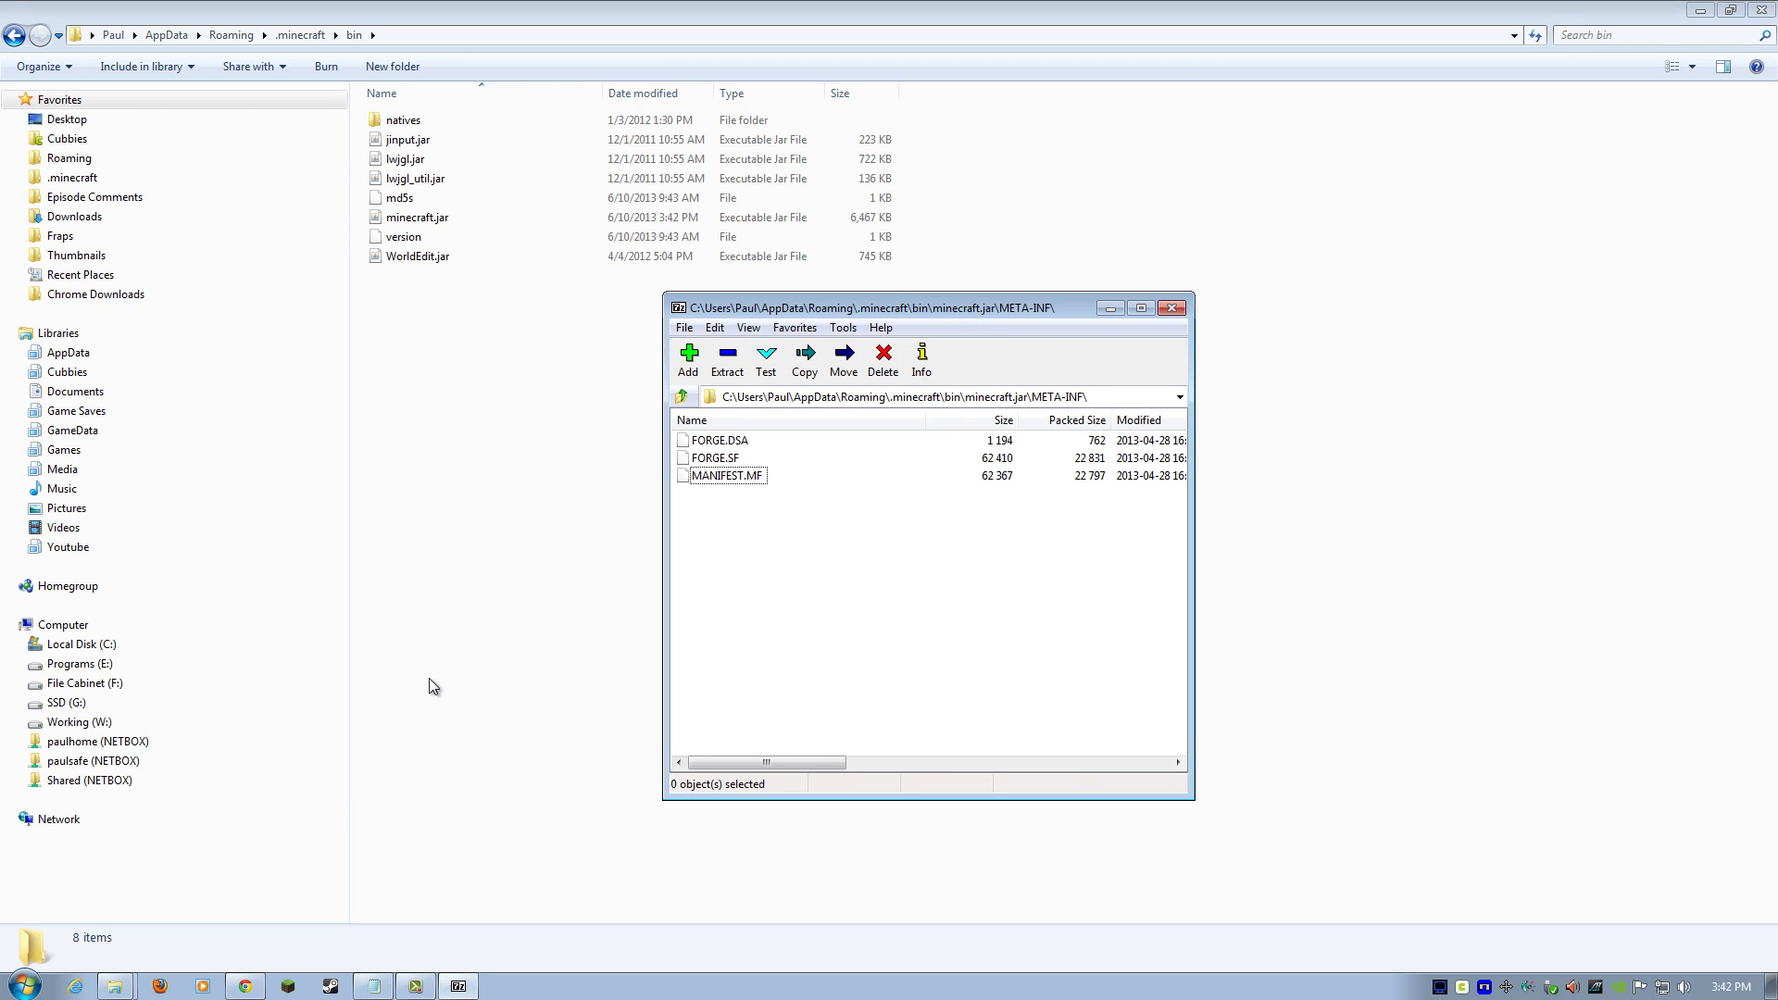
{"action": "mouse_move", "coordinate": [114, 959]}
{"action": "left_click", "coordinate": [107, 909]}
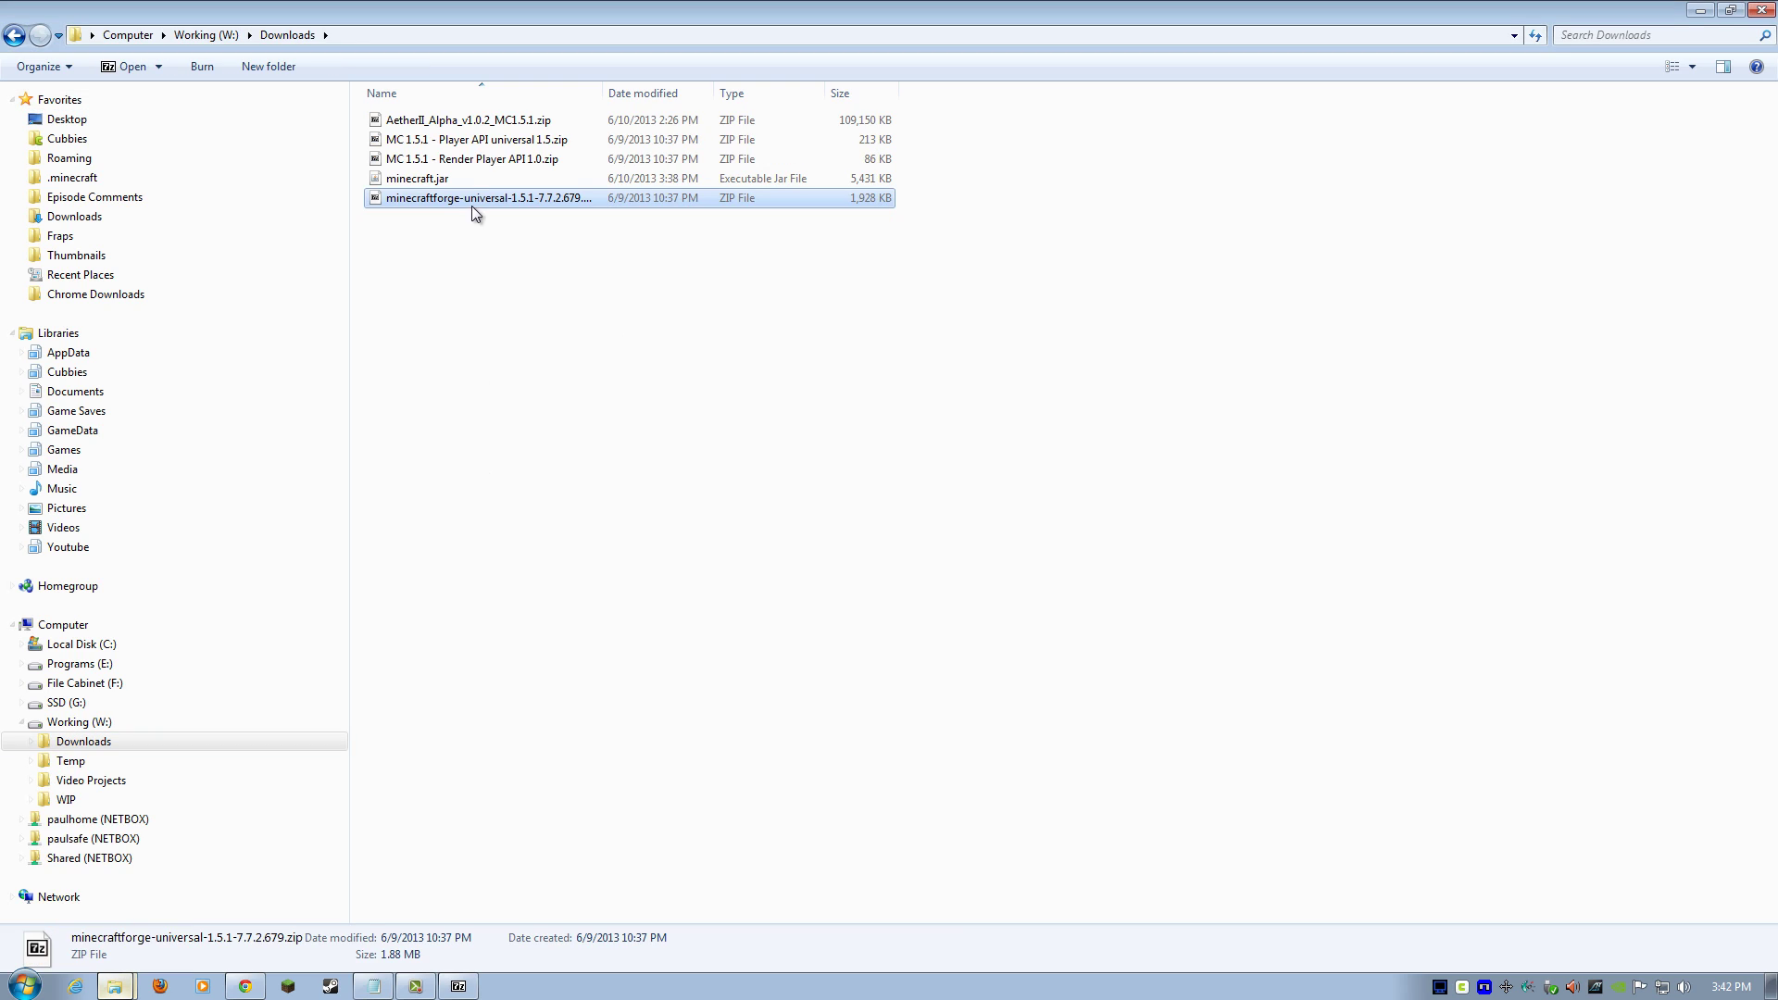
{"action": "left_click", "coordinate": [467, 159]}
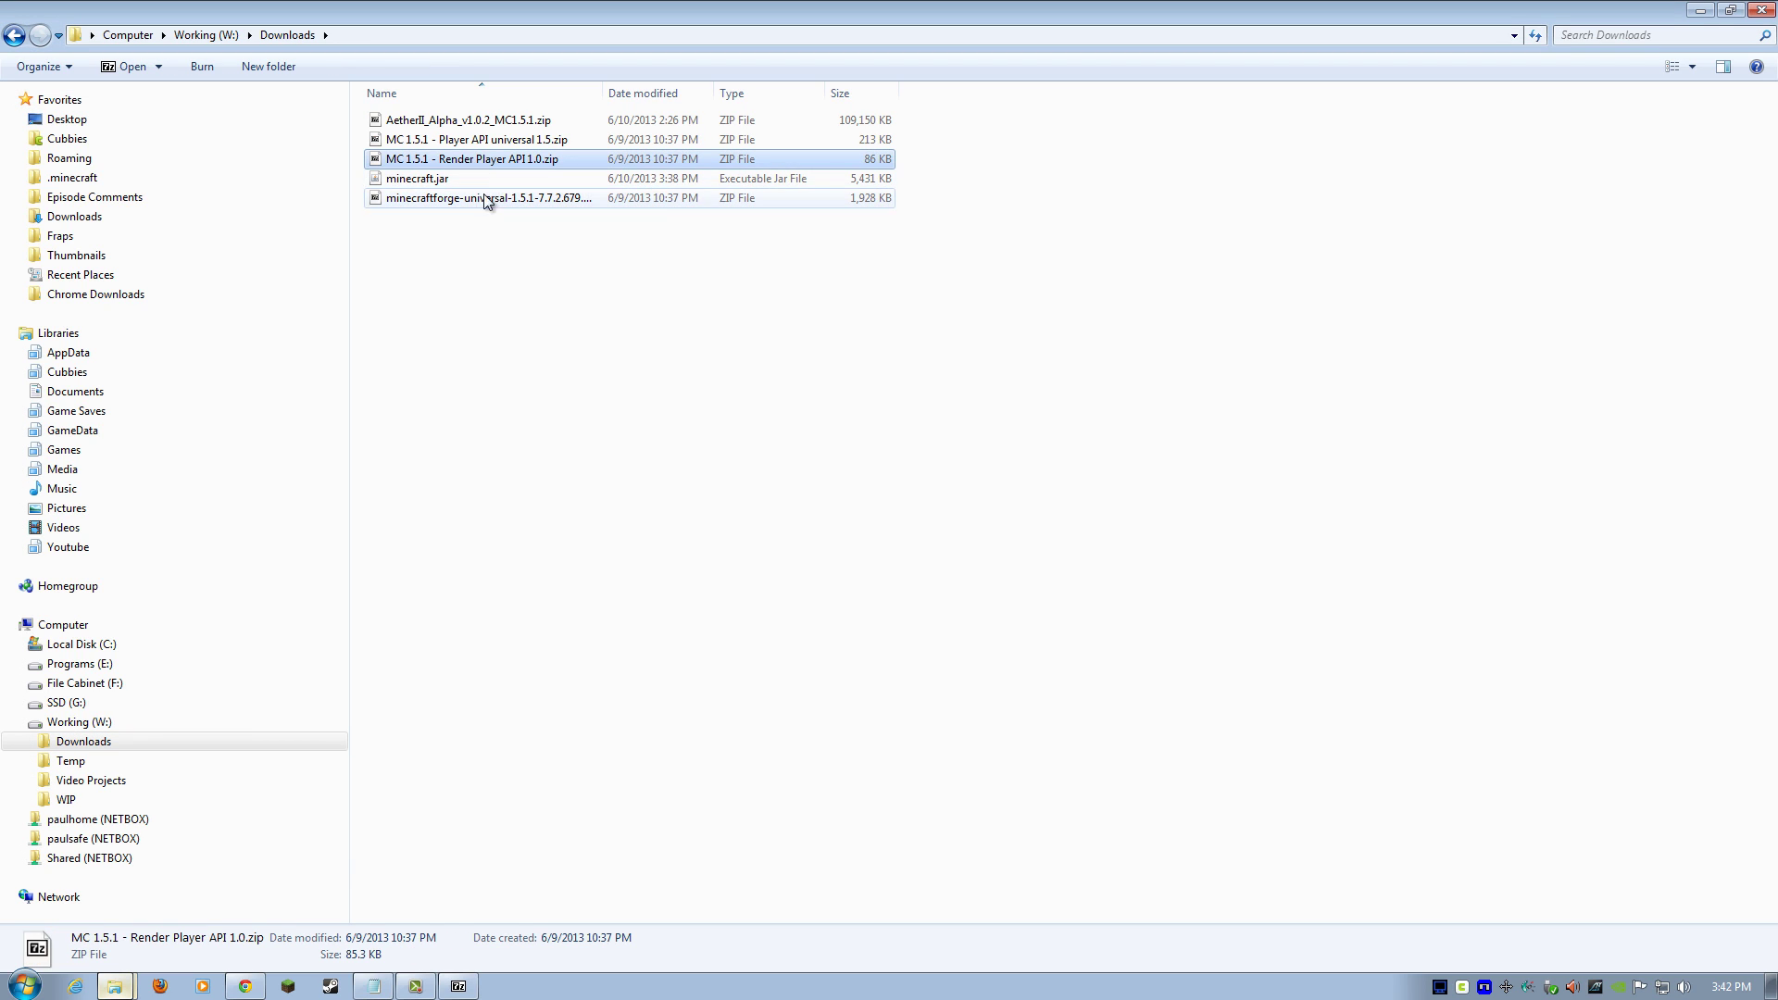
{"action": "left_click", "coordinate": [480, 140]}
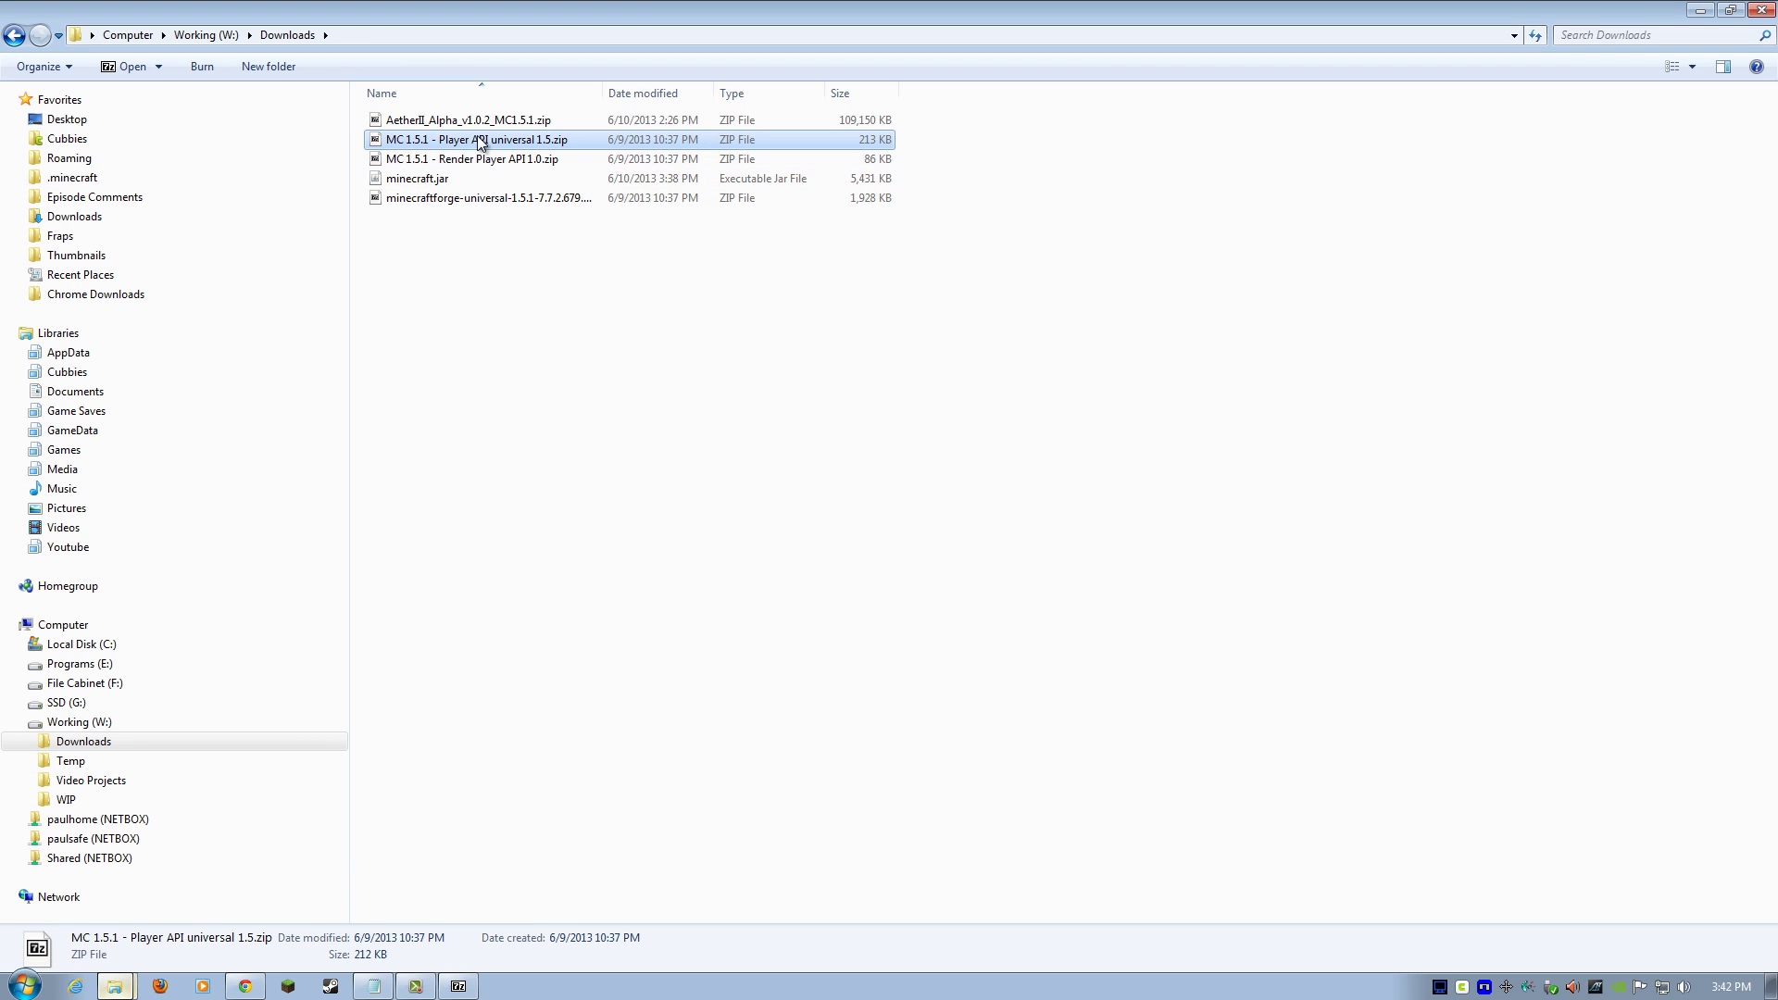
{"action": "right_click", "coordinate": [479, 138]}
{"action": "mouse_move", "coordinate": [522, 170]}
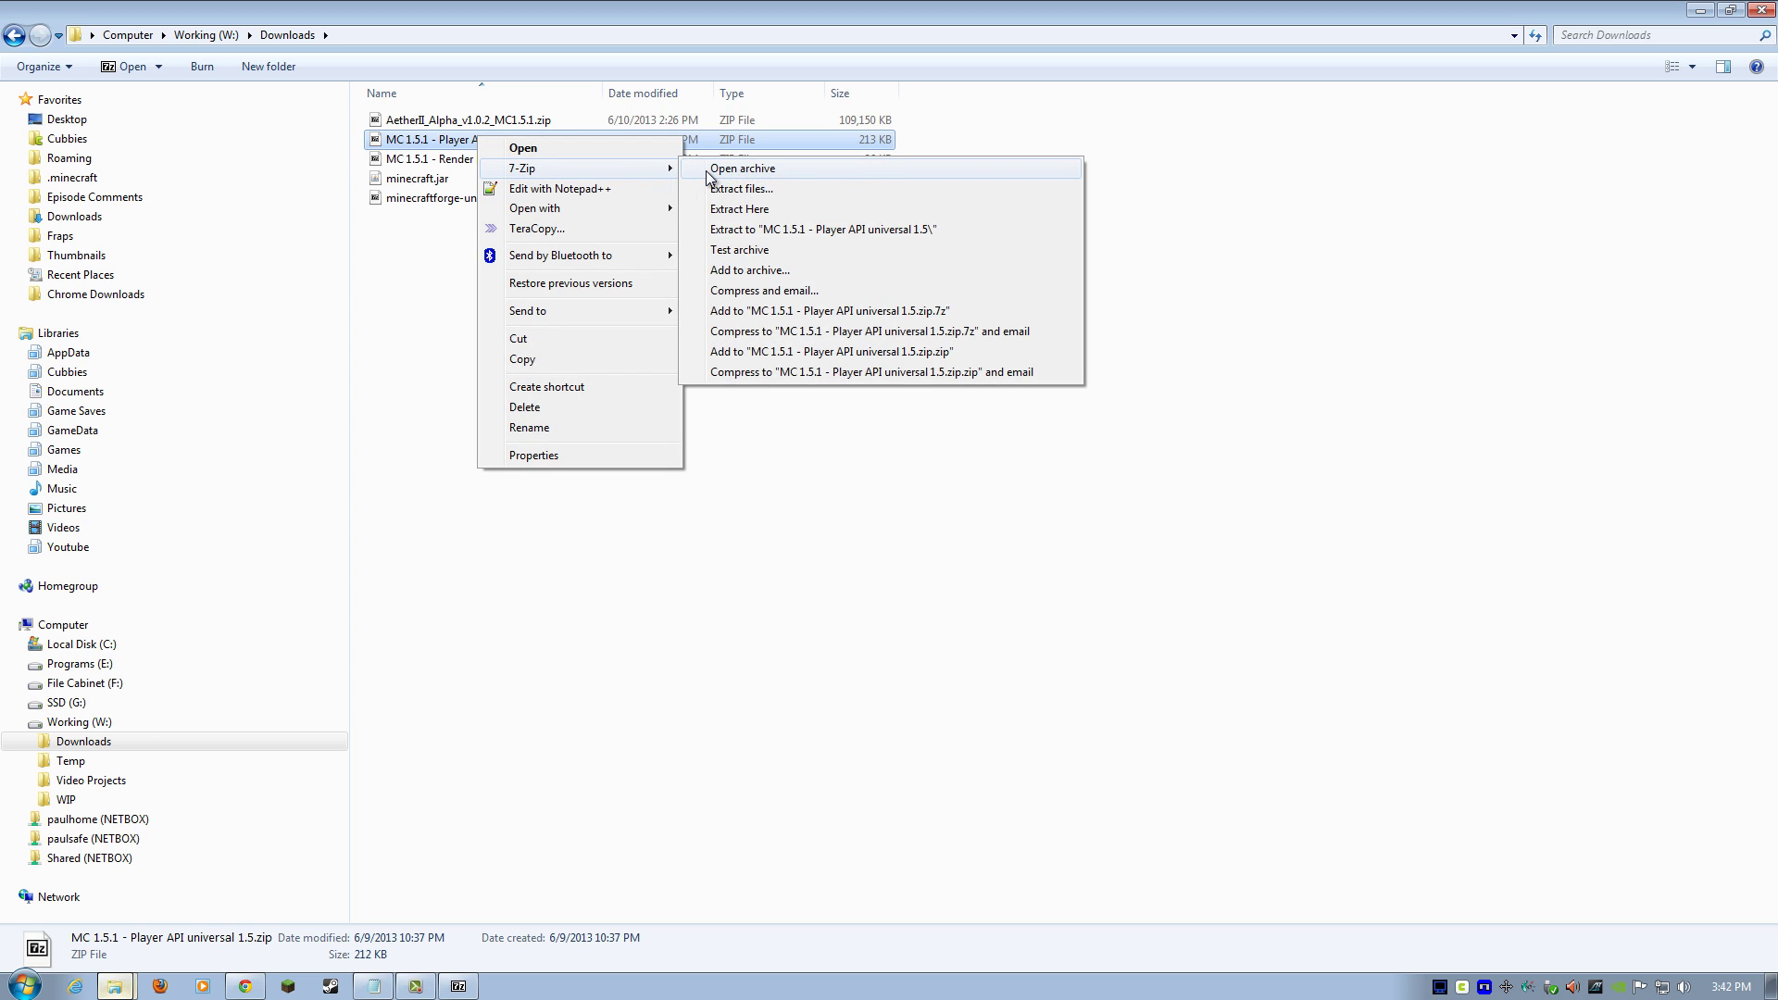
{"action": "left_click", "coordinate": [745, 168]}
{"action": "mouse_move", "coordinate": [458, 984]}
{"action": "left_click", "coordinate": [470, 918]}
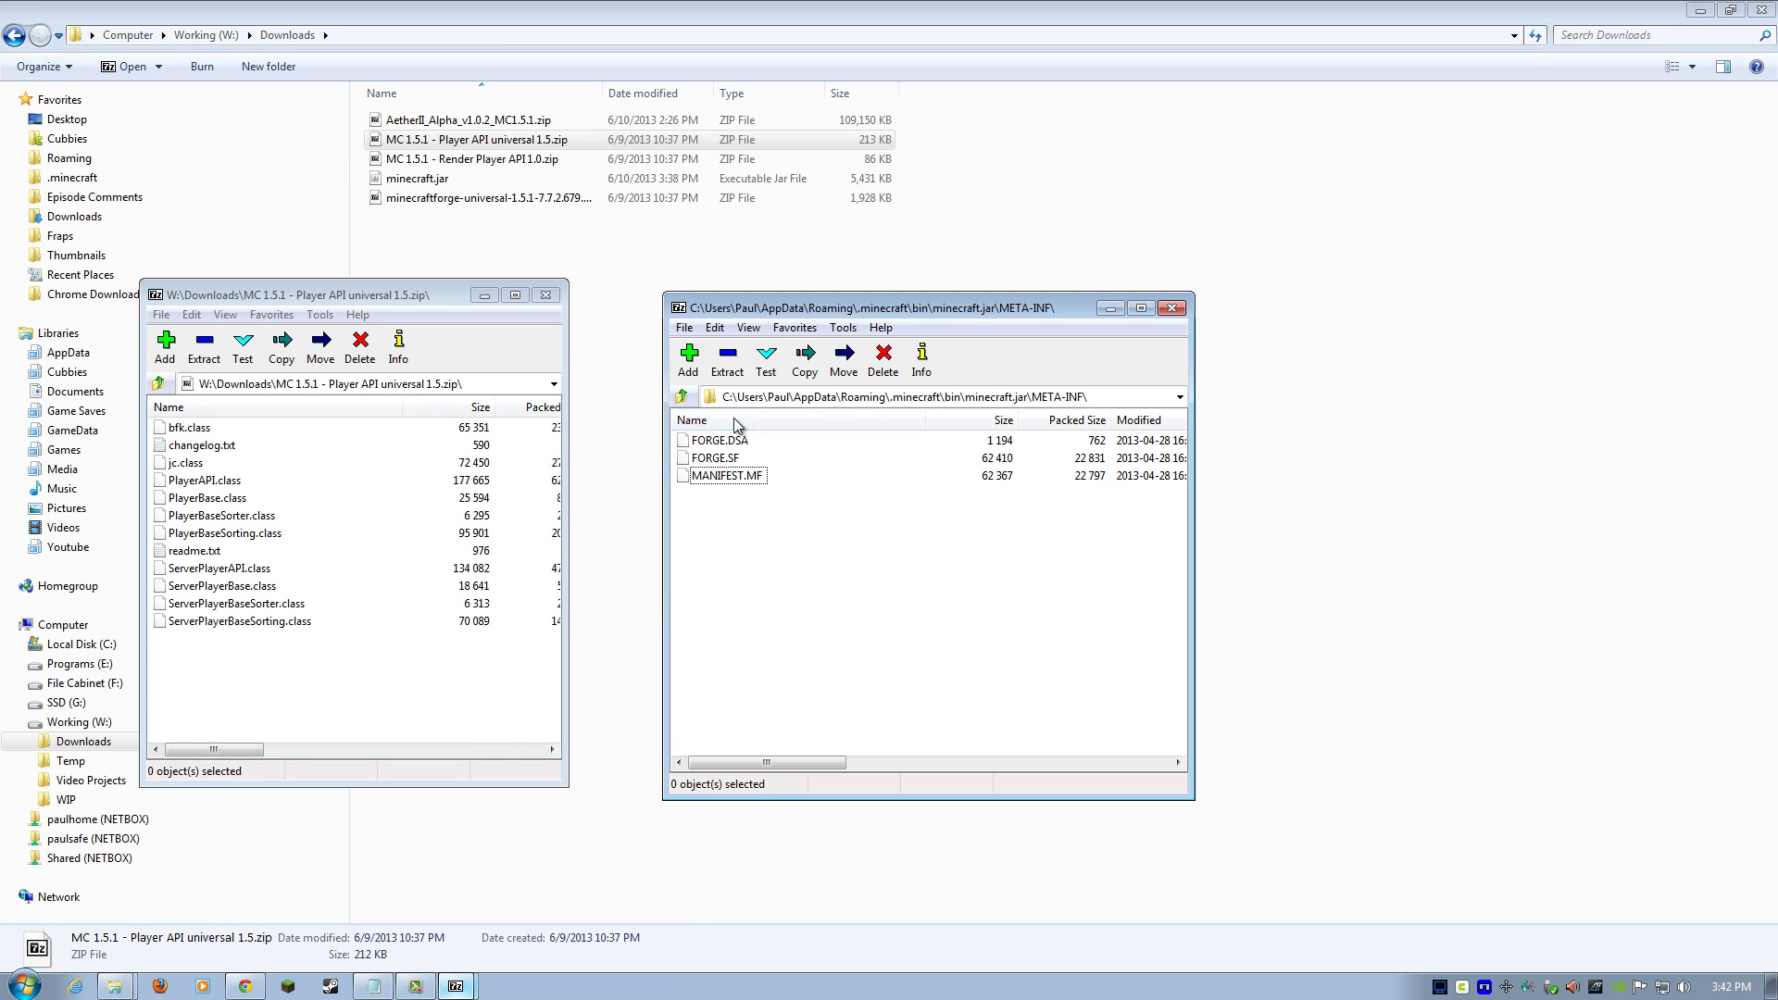
- Copy all the Player API archive's files into the root of minecraft.jar and close the Player API archive
{"action": "left_click", "coordinate": [192, 315]}
{"action": "left_click", "coordinate": [214, 336]}
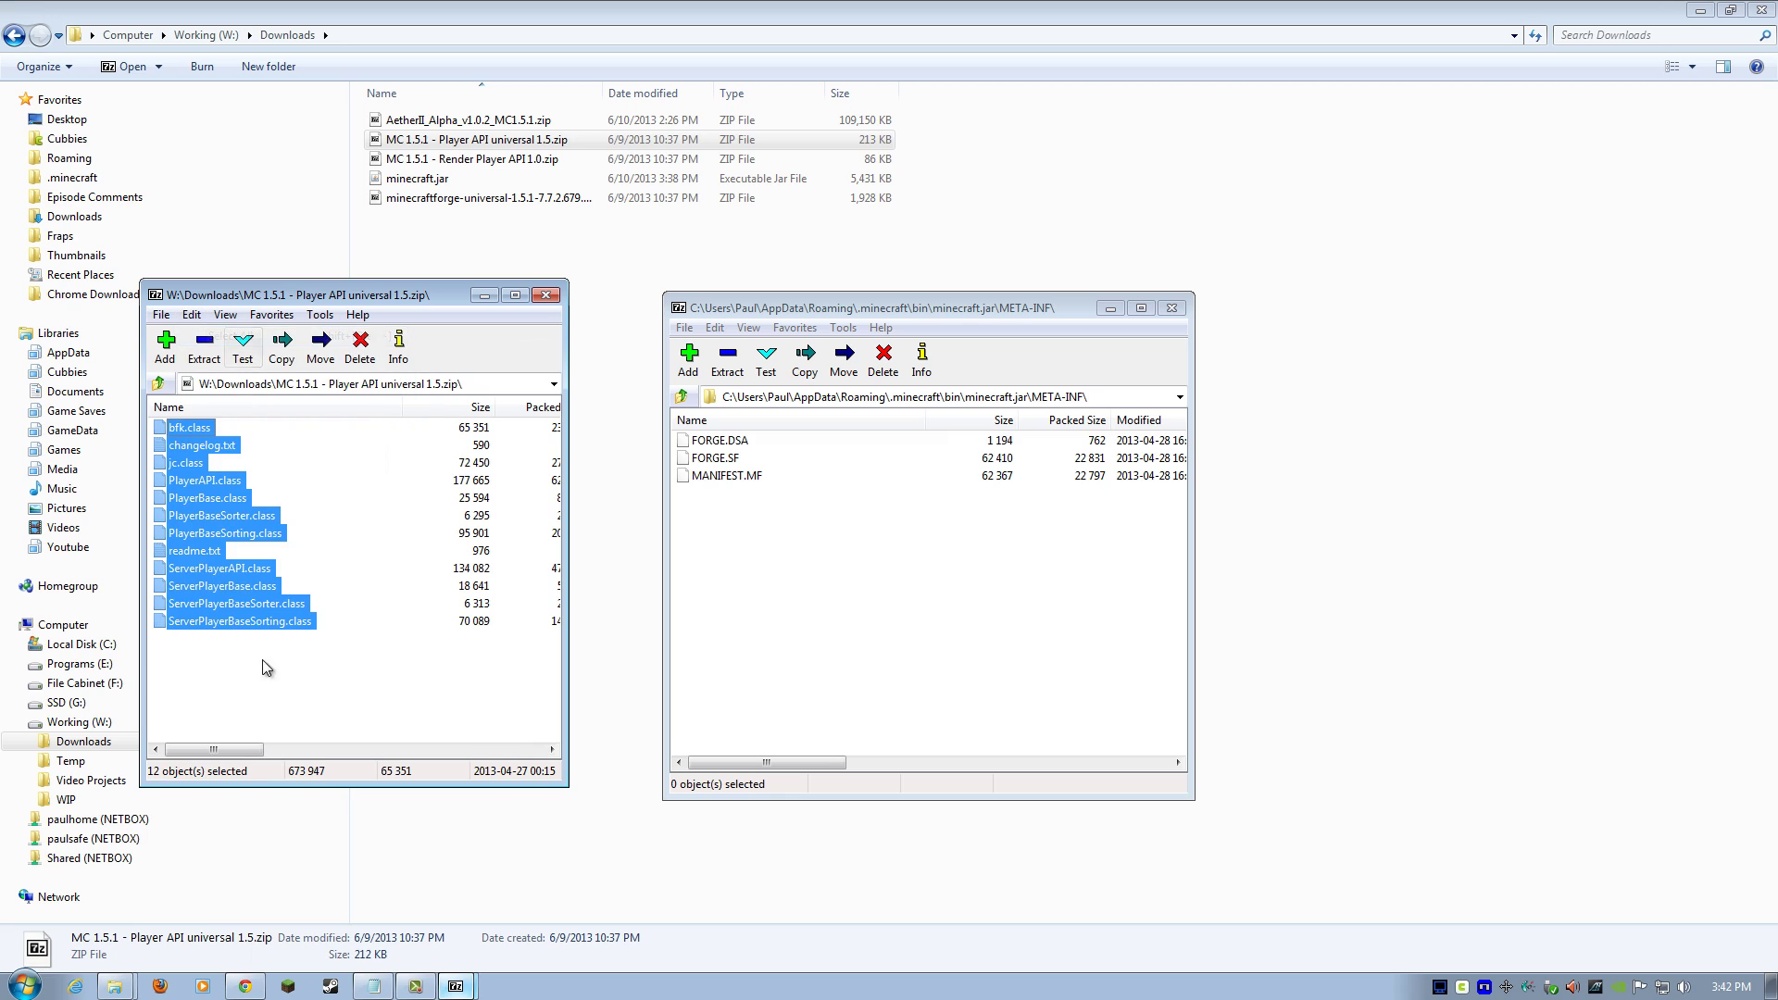
{"action": "left_click_drag", "start_coordinate": [237, 621], "coordinate": [824, 657]}
{"action": "left_click", "coordinate": [682, 396]}
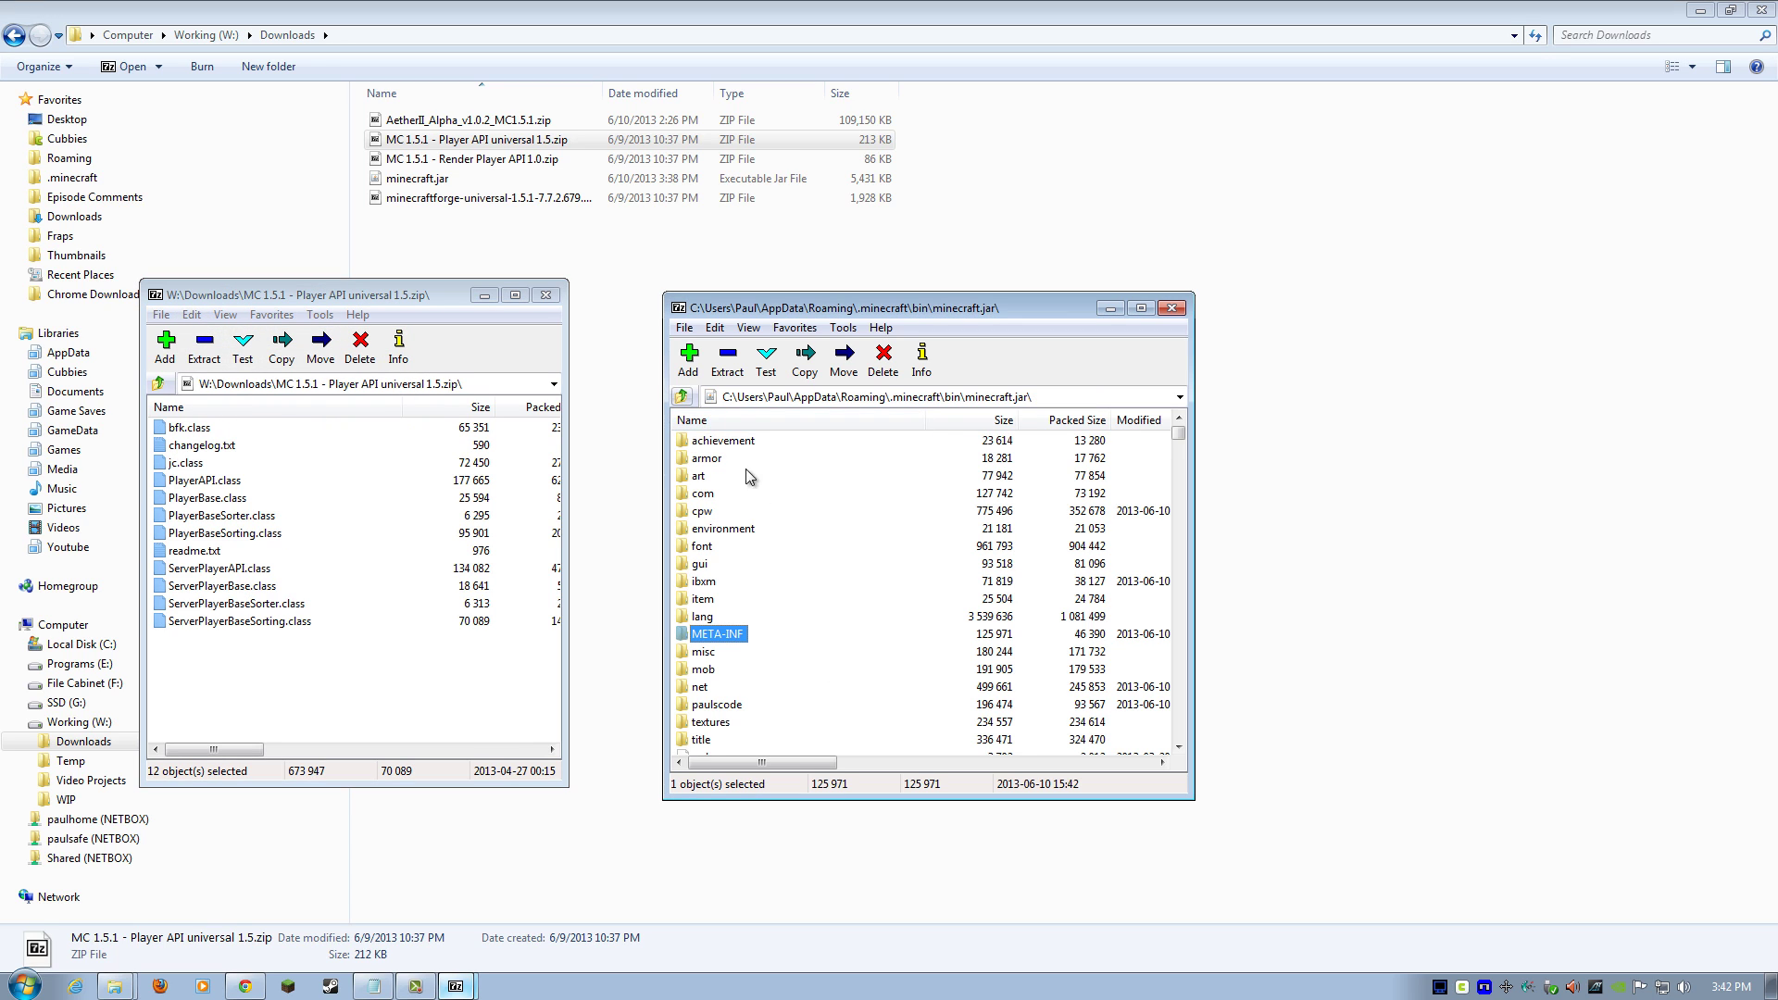
{"action": "scroll", "coordinate": [1179, 713], "scroll_direction": "down", "scroll_amount": 7}
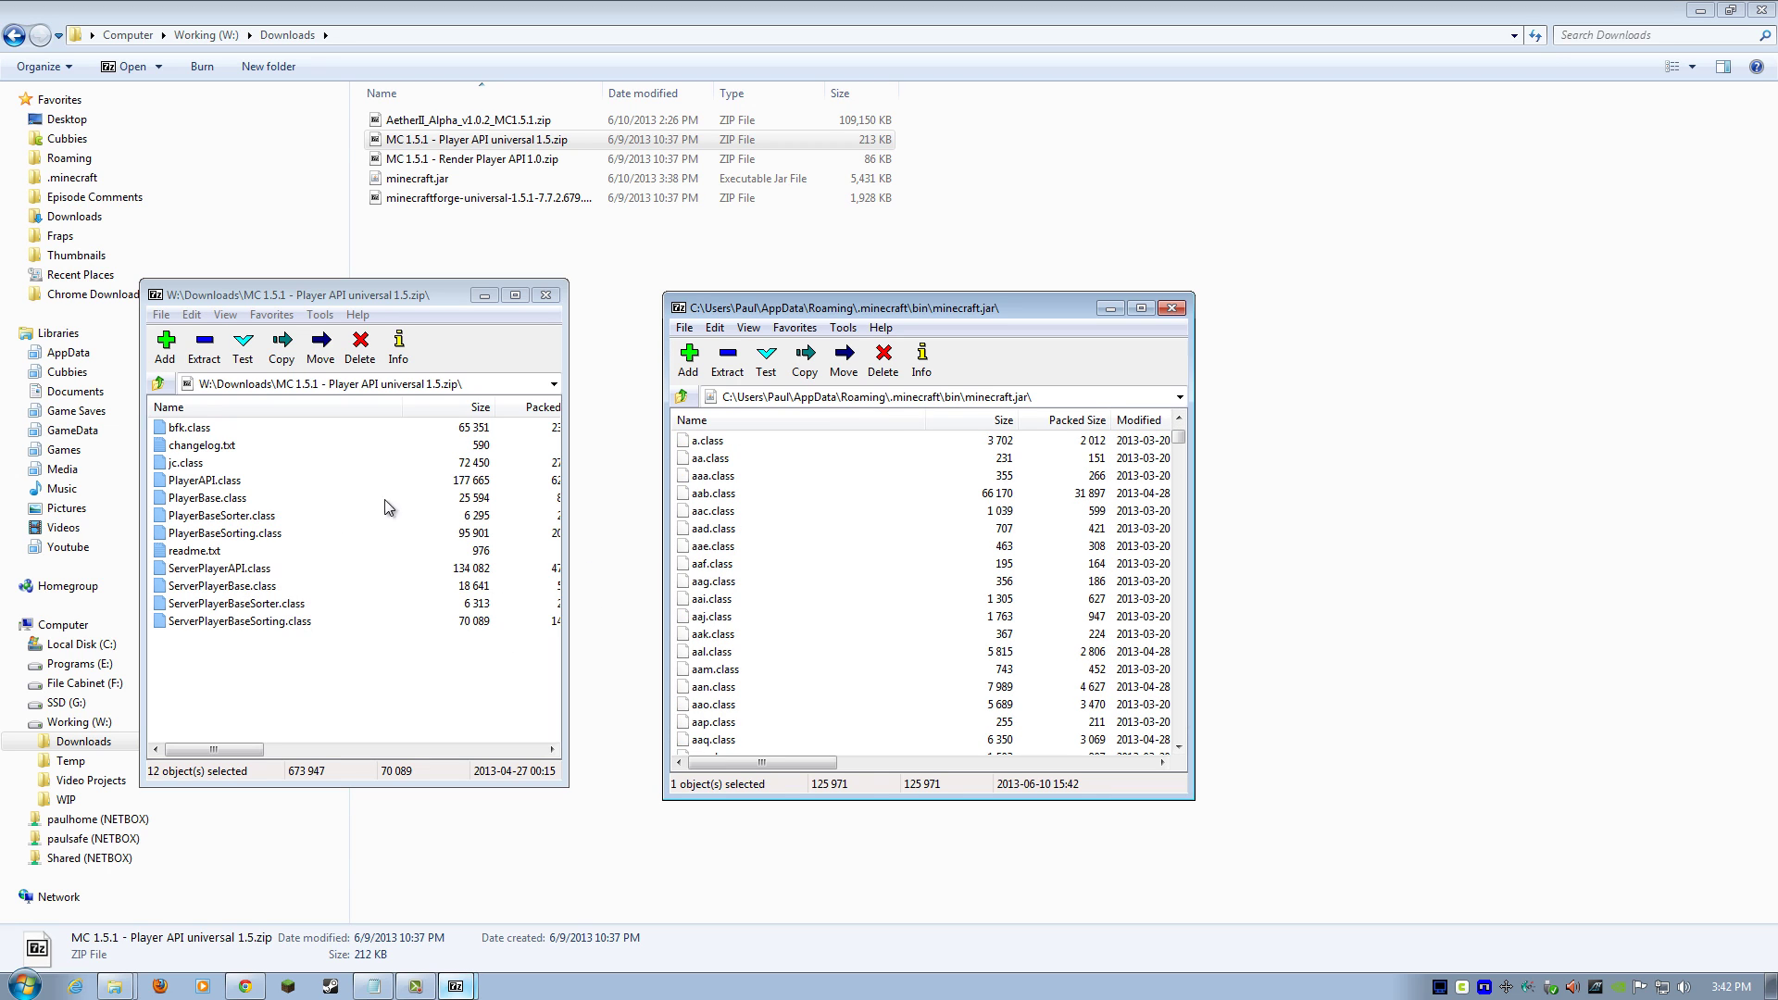
{"action": "left_click_drag", "start_coordinate": [283, 602], "coordinate": [857, 711]}
{"action": "left_click", "coordinate": [878, 560]}
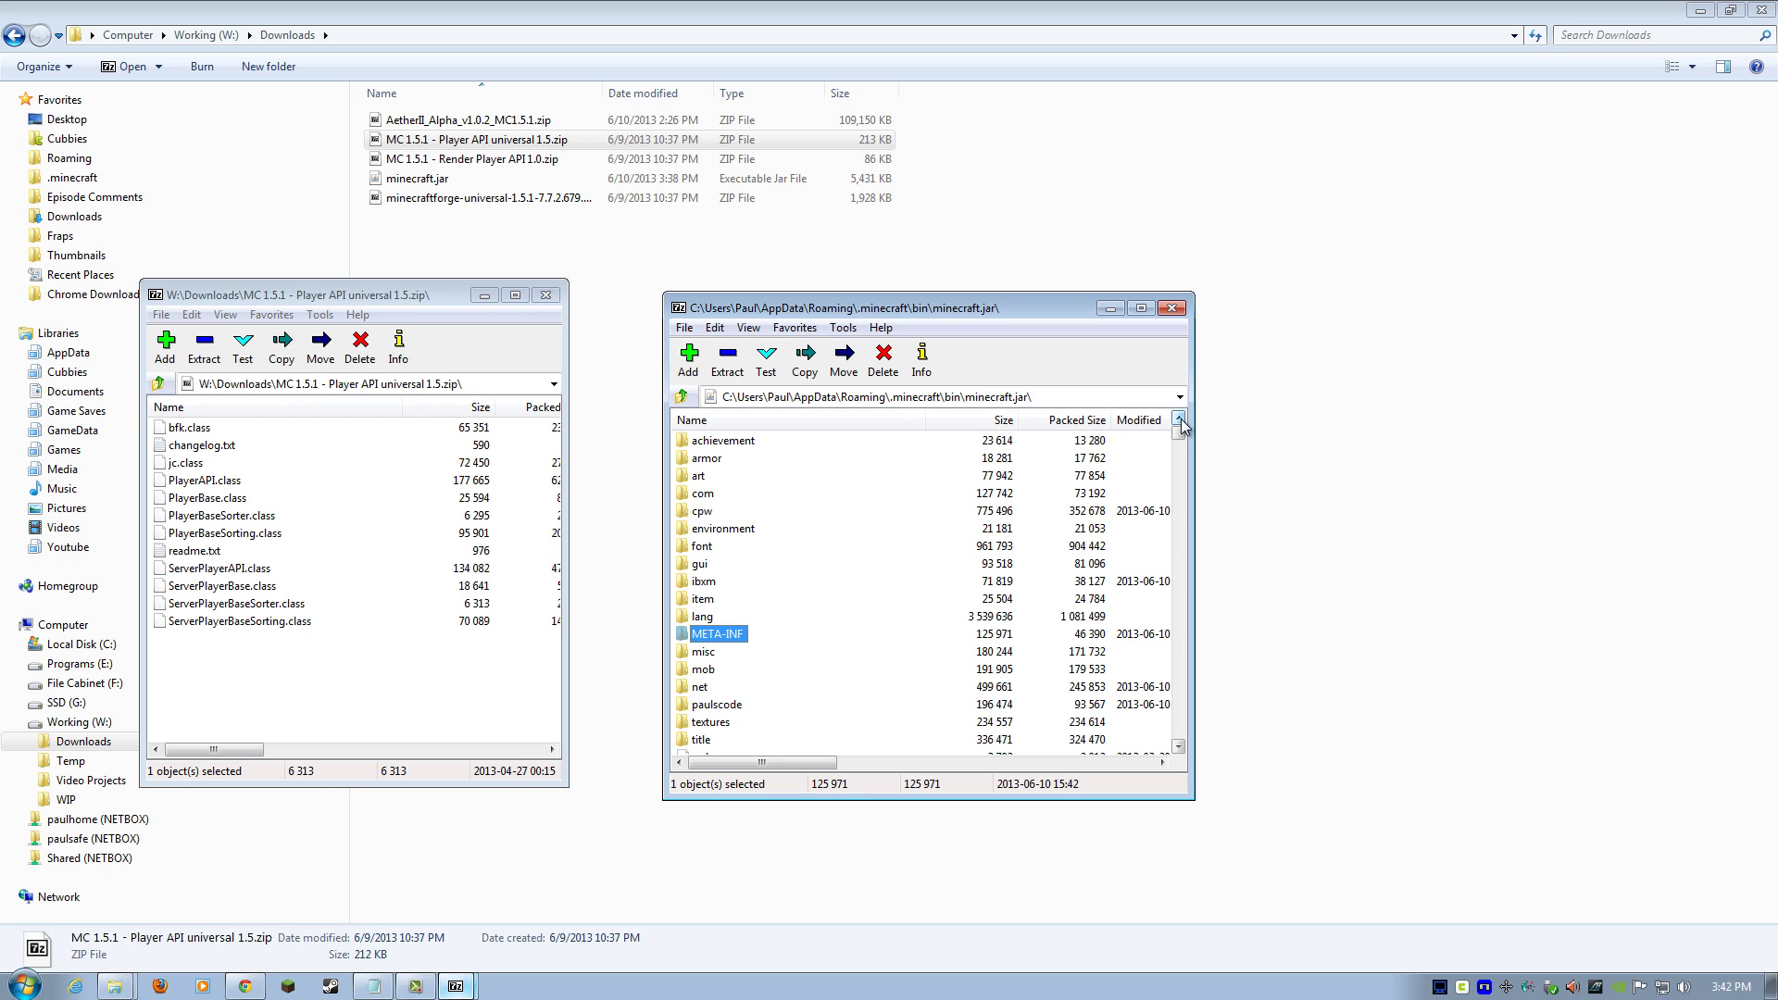
{"action": "left_click", "coordinate": [545, 295]}
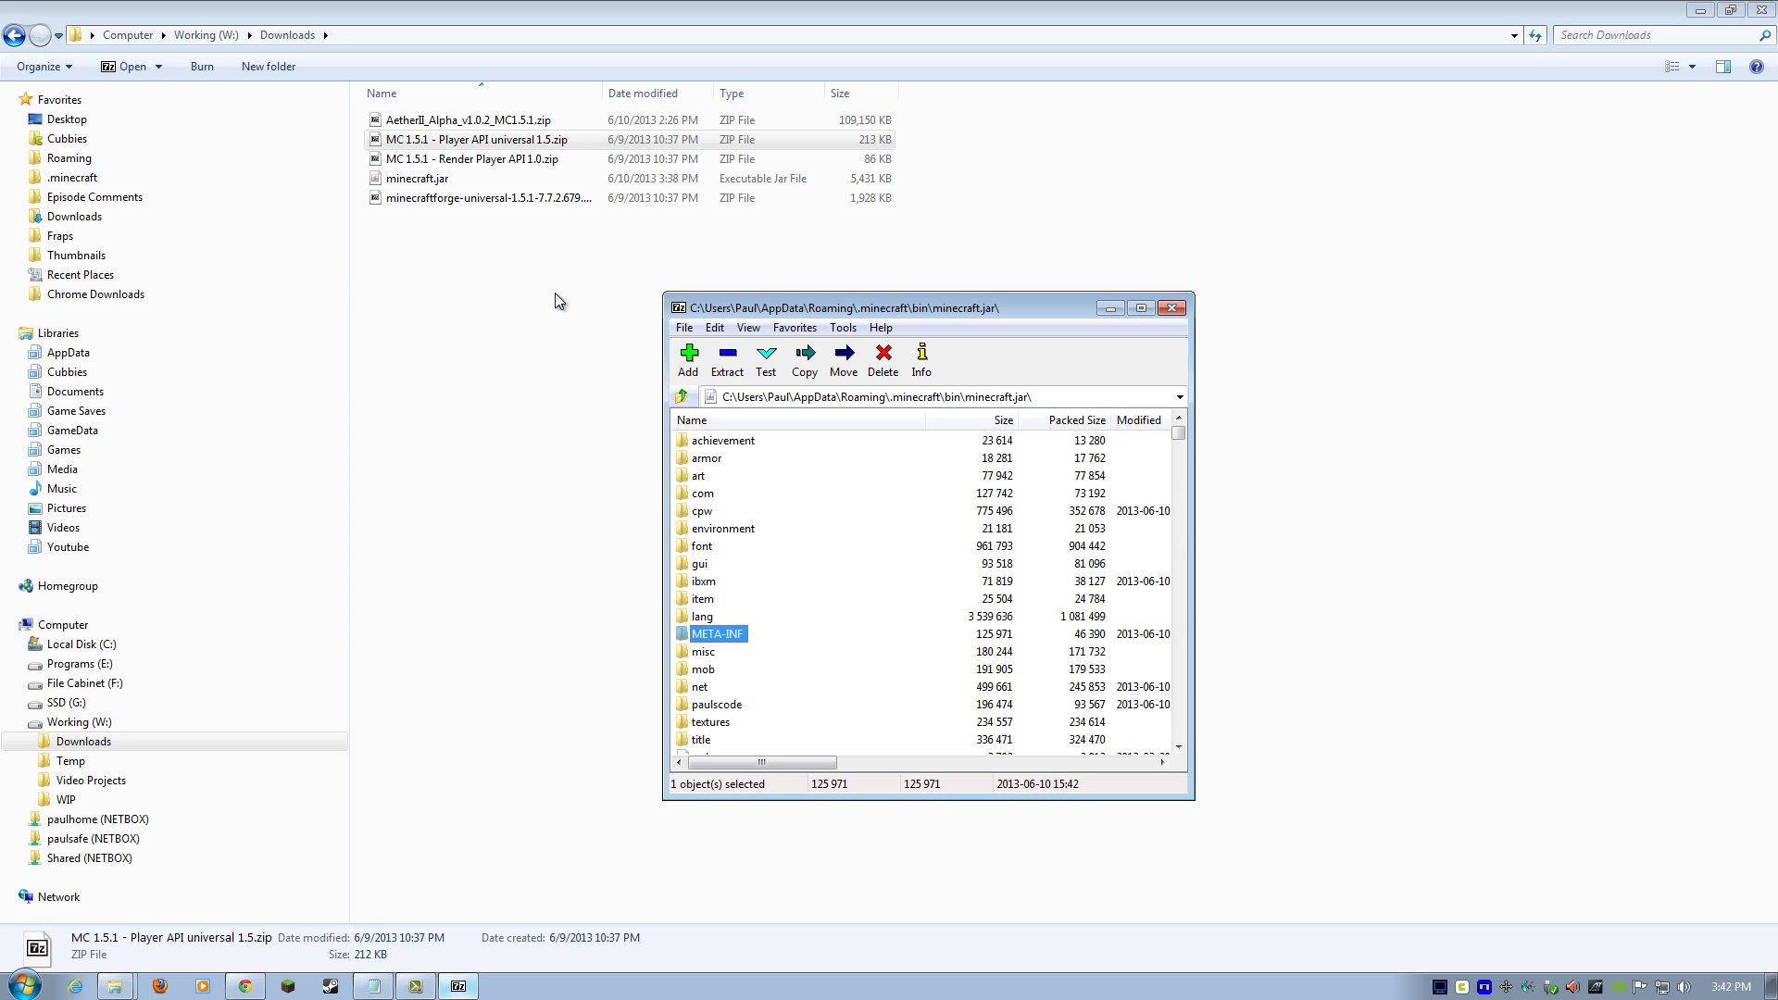
- Open MC 1.5.1 - Render Player API 1.0.zip in 7-Zip and show it alongside the minecraft.jar archive
{"action": "left_click", "coordinate": [453, 167]}
{"action": "right_click", "coordinate": [452, 169]}
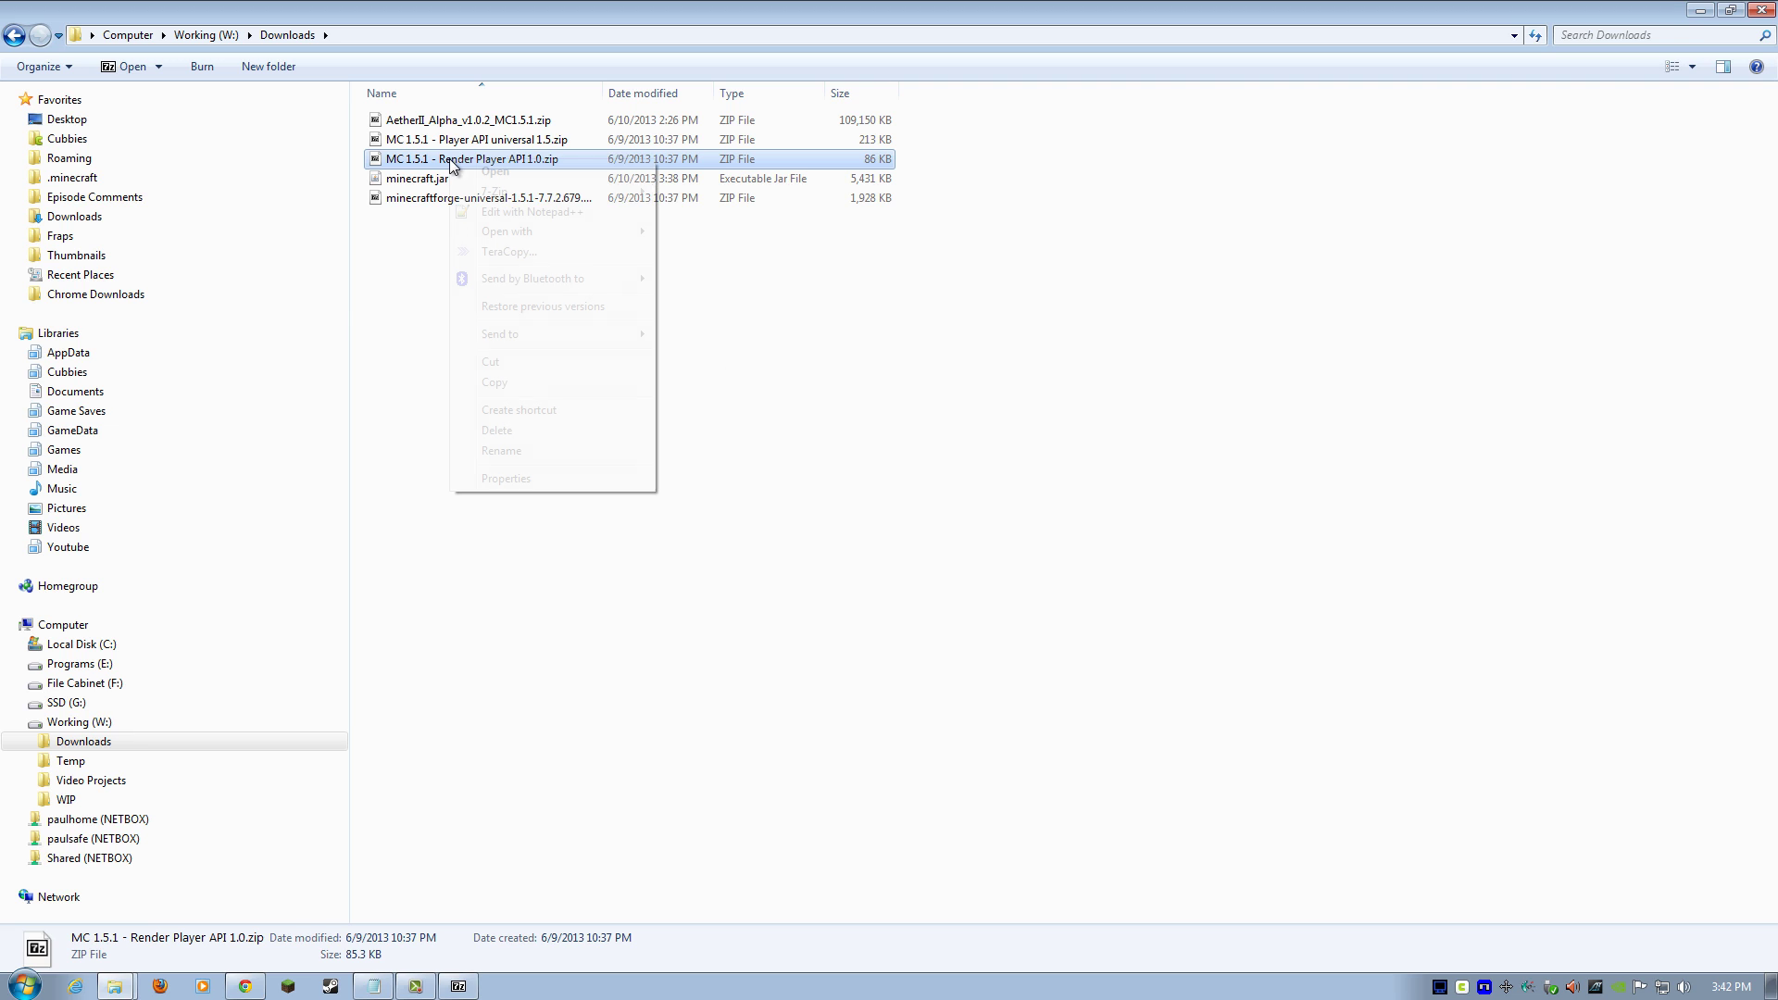
{"action": "mouse_move", "coordinate": [508, 192]}
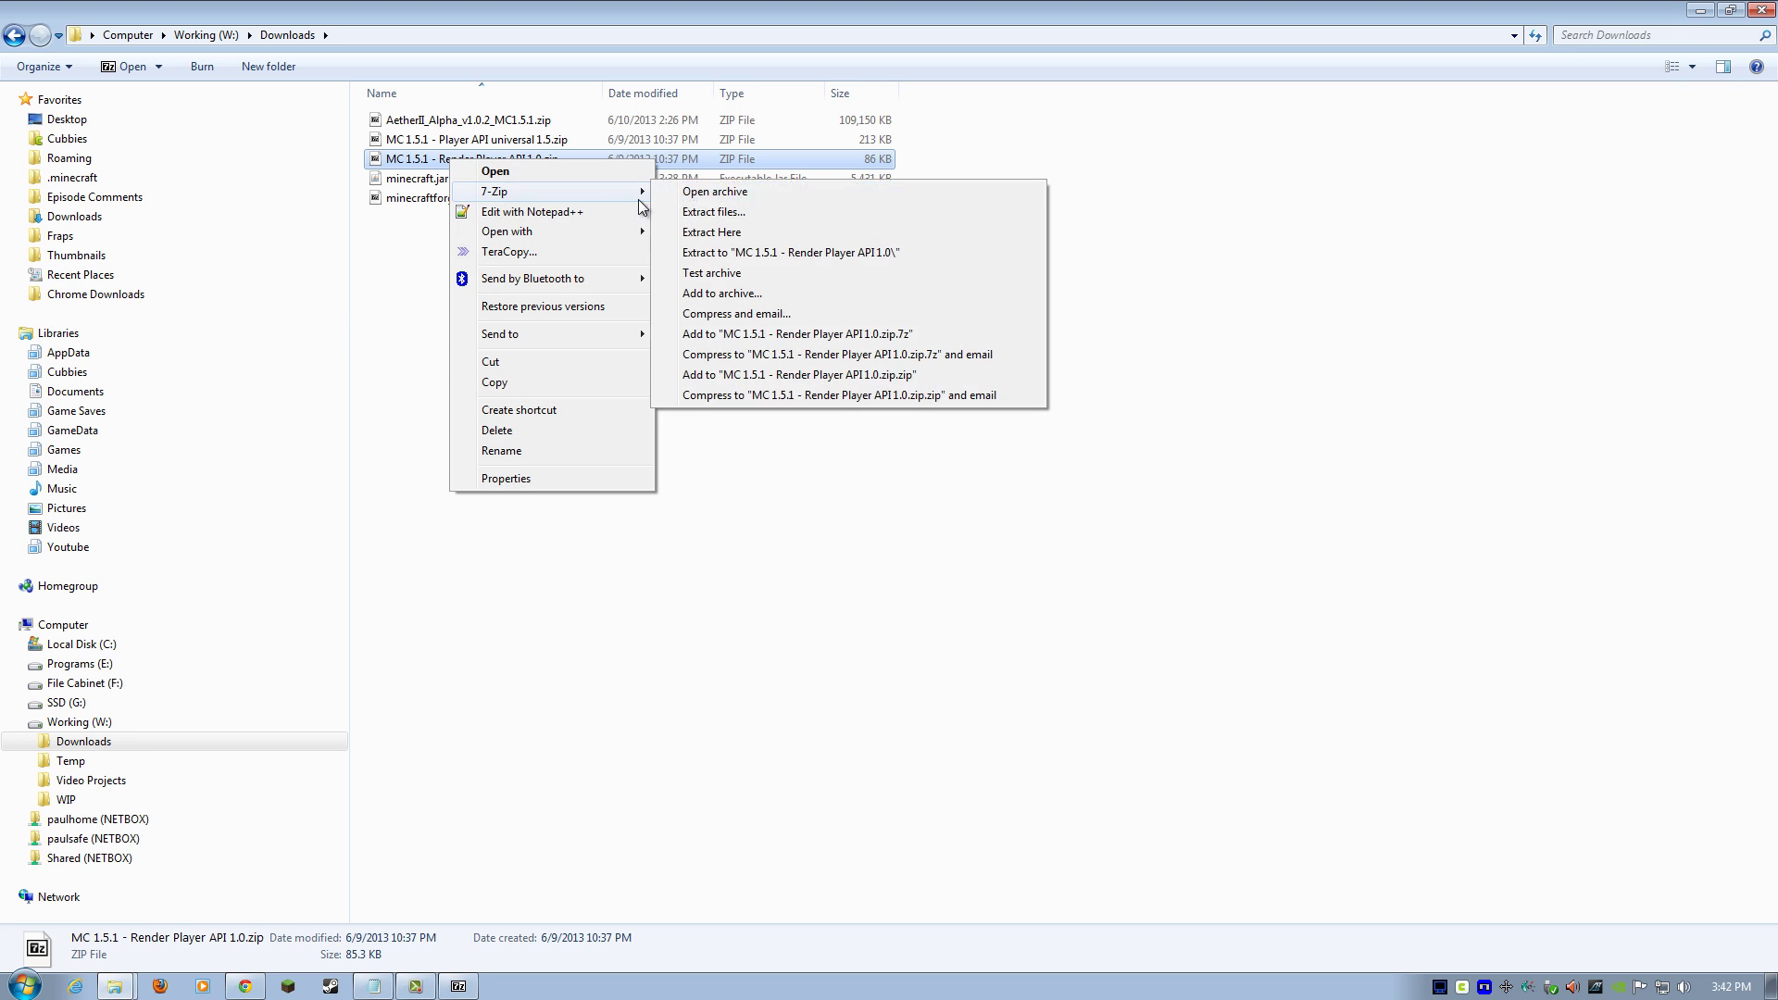
{"action": "left_click", "coordinate": [710, 193]}
{"action": "mouse_move", "coordinate": [457, 986]}
{"action": "left_click", "coordinate": [454, 918]}
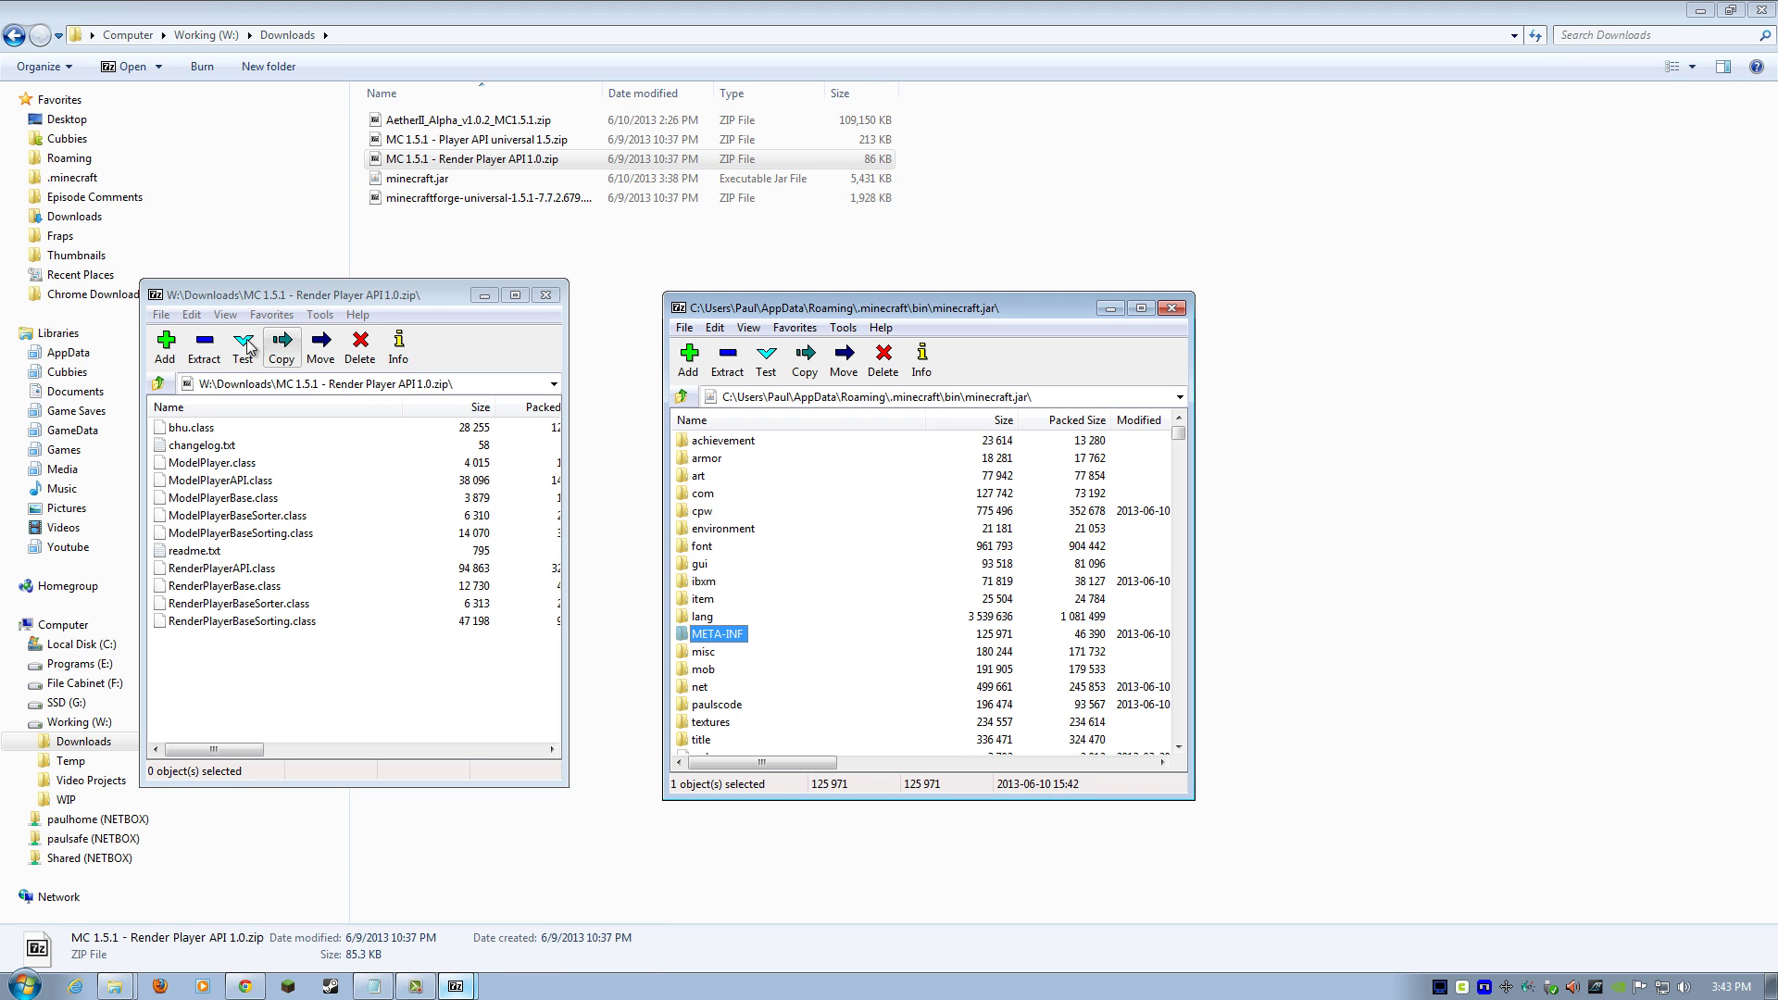
- Copy all the Render Player API archive's files into the root of minecraft.jar and close both archives
{"action": "left_click", "coordinate": [191, 315]}
{"action": "left_click", "coordinate": [206, 337]}
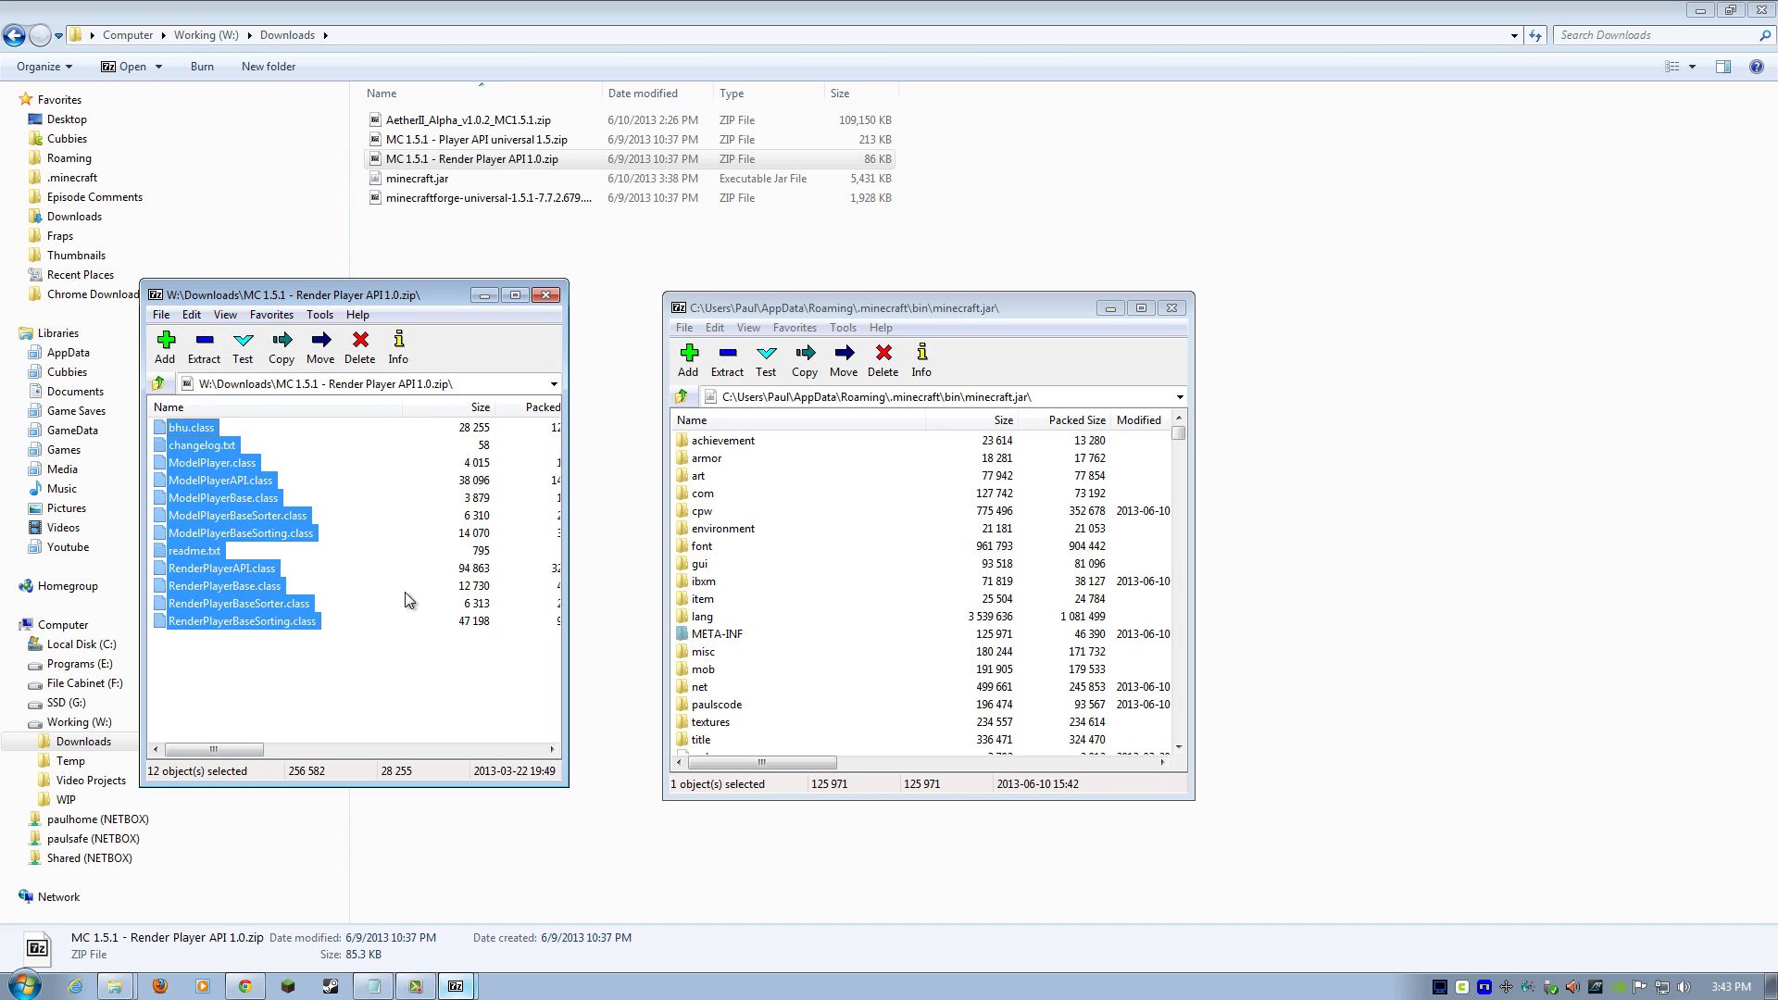
{"action": "left_click", "coordinate": [1180, 748]}
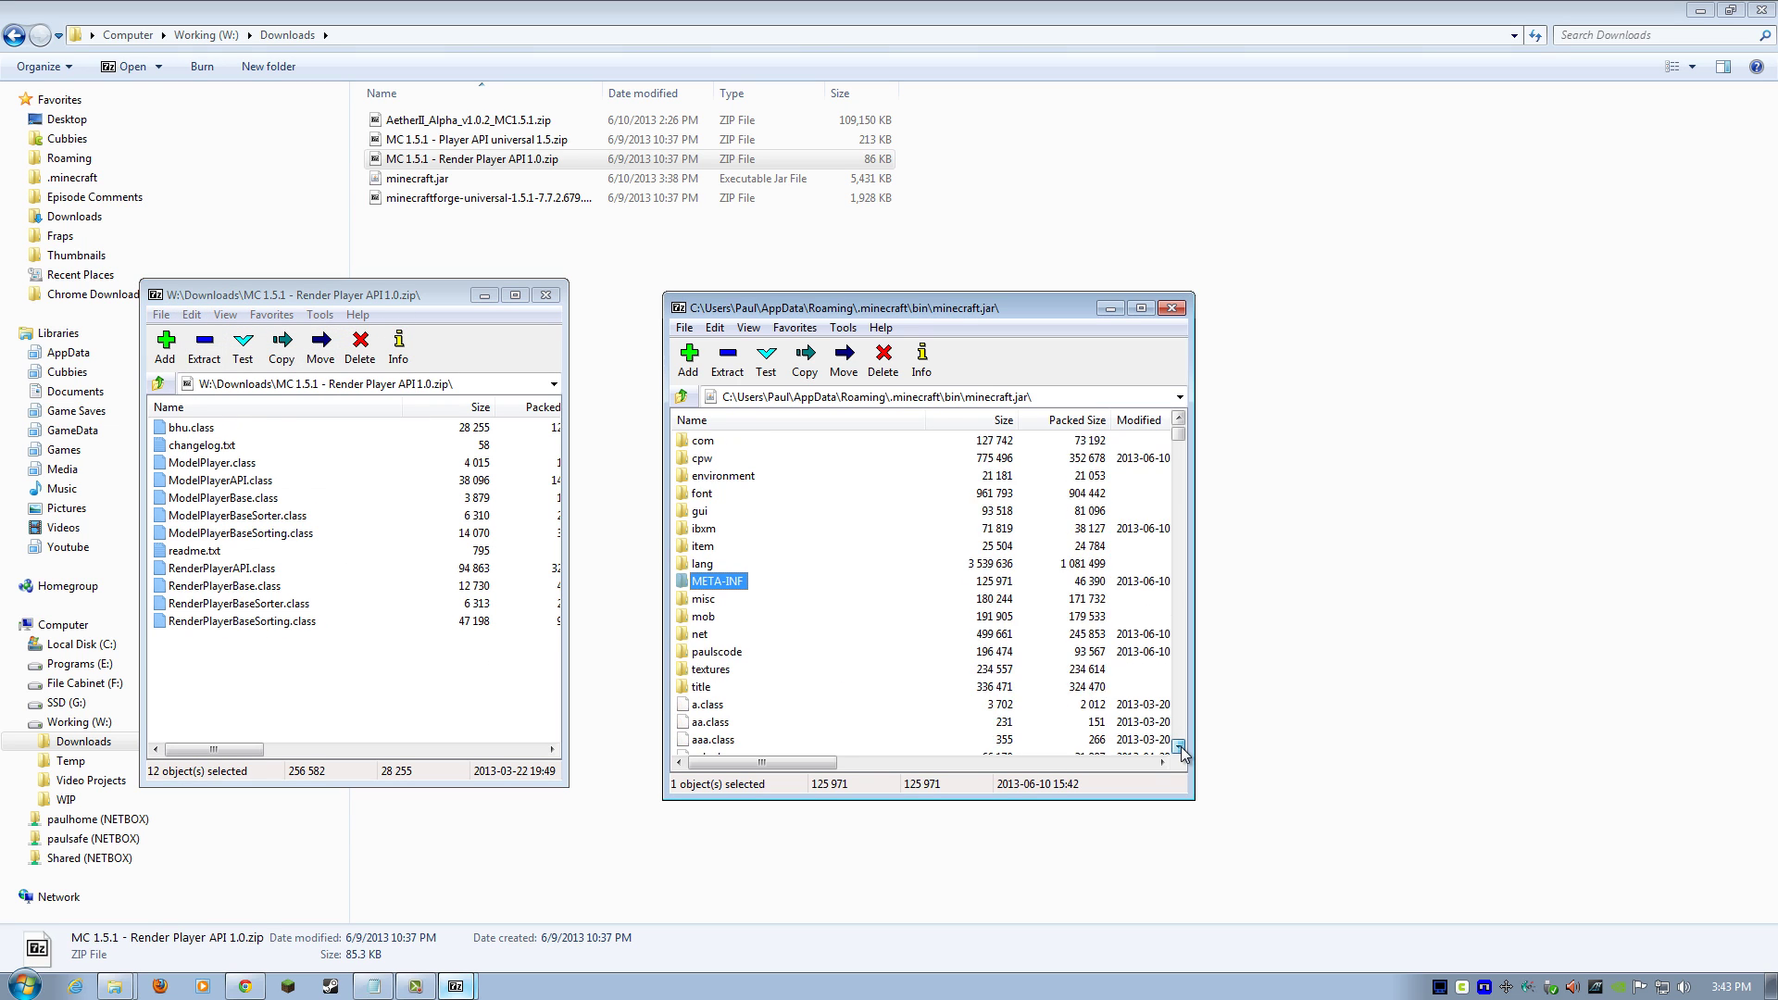
{"action": "left_click_drag", "start_coordinate": [273, 620], "coordinate": [889, 685]}
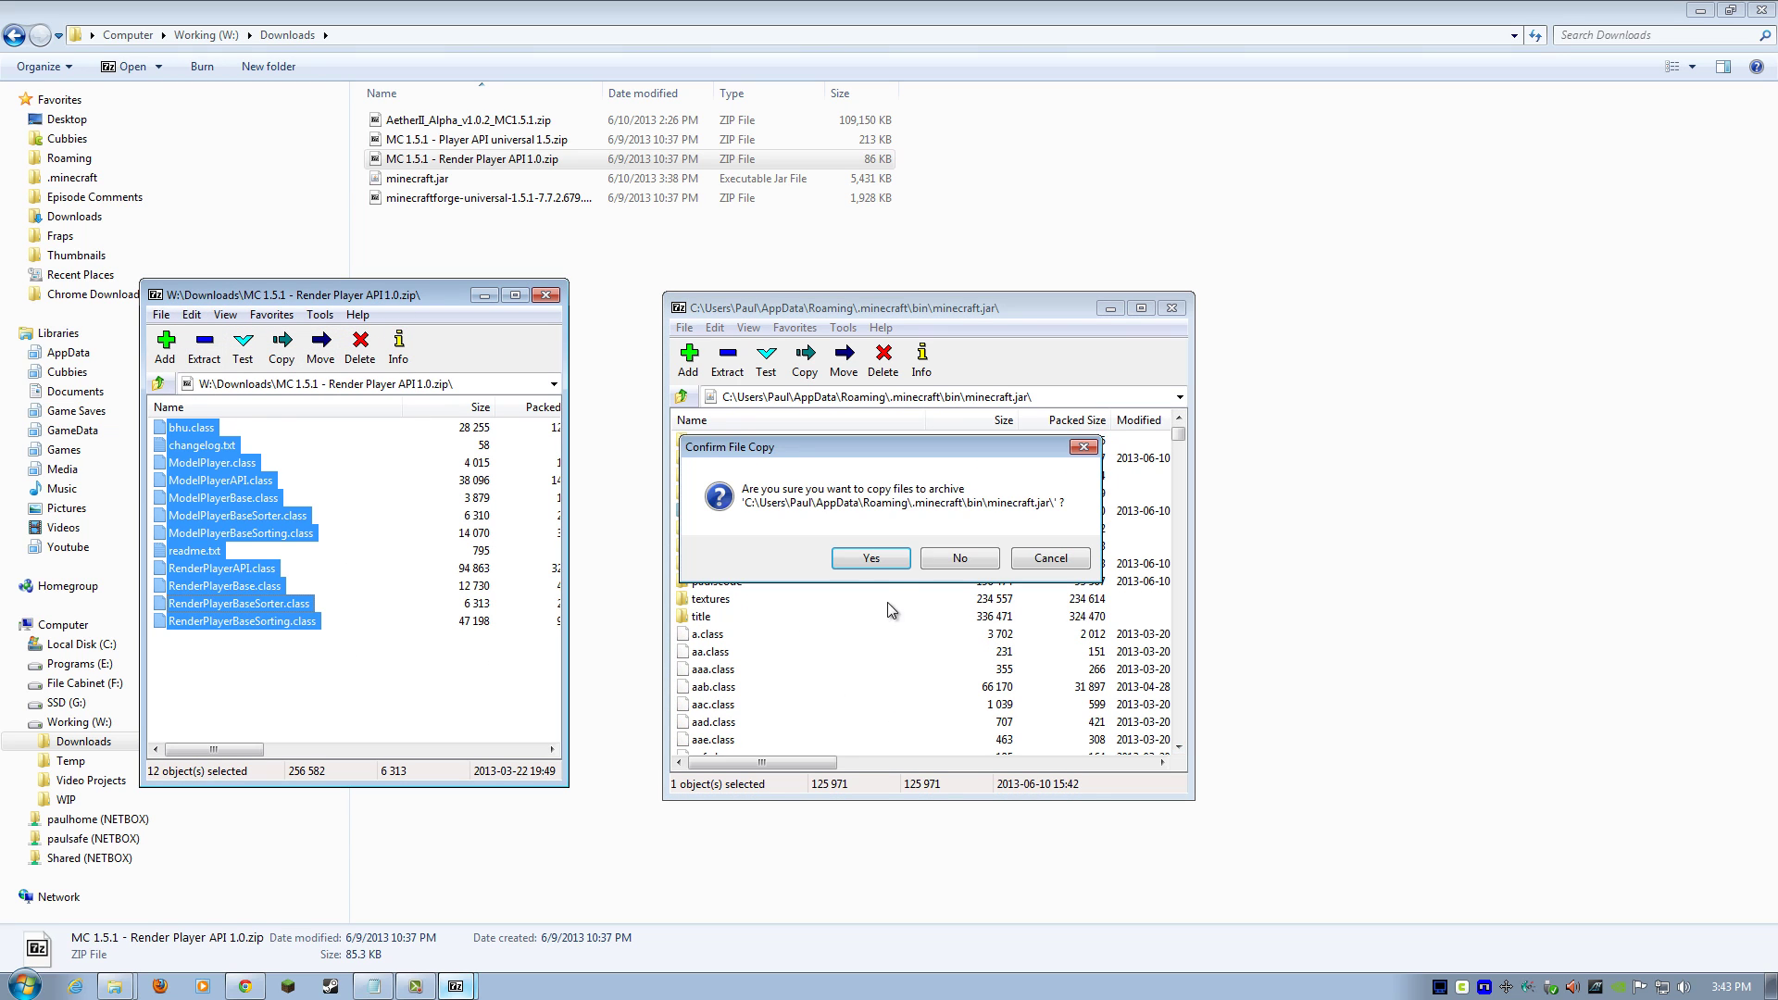
{"action": "left_click", "coordinate": [884, 563]}
{"action": "left_click", "coordinate": [1173, 308]}
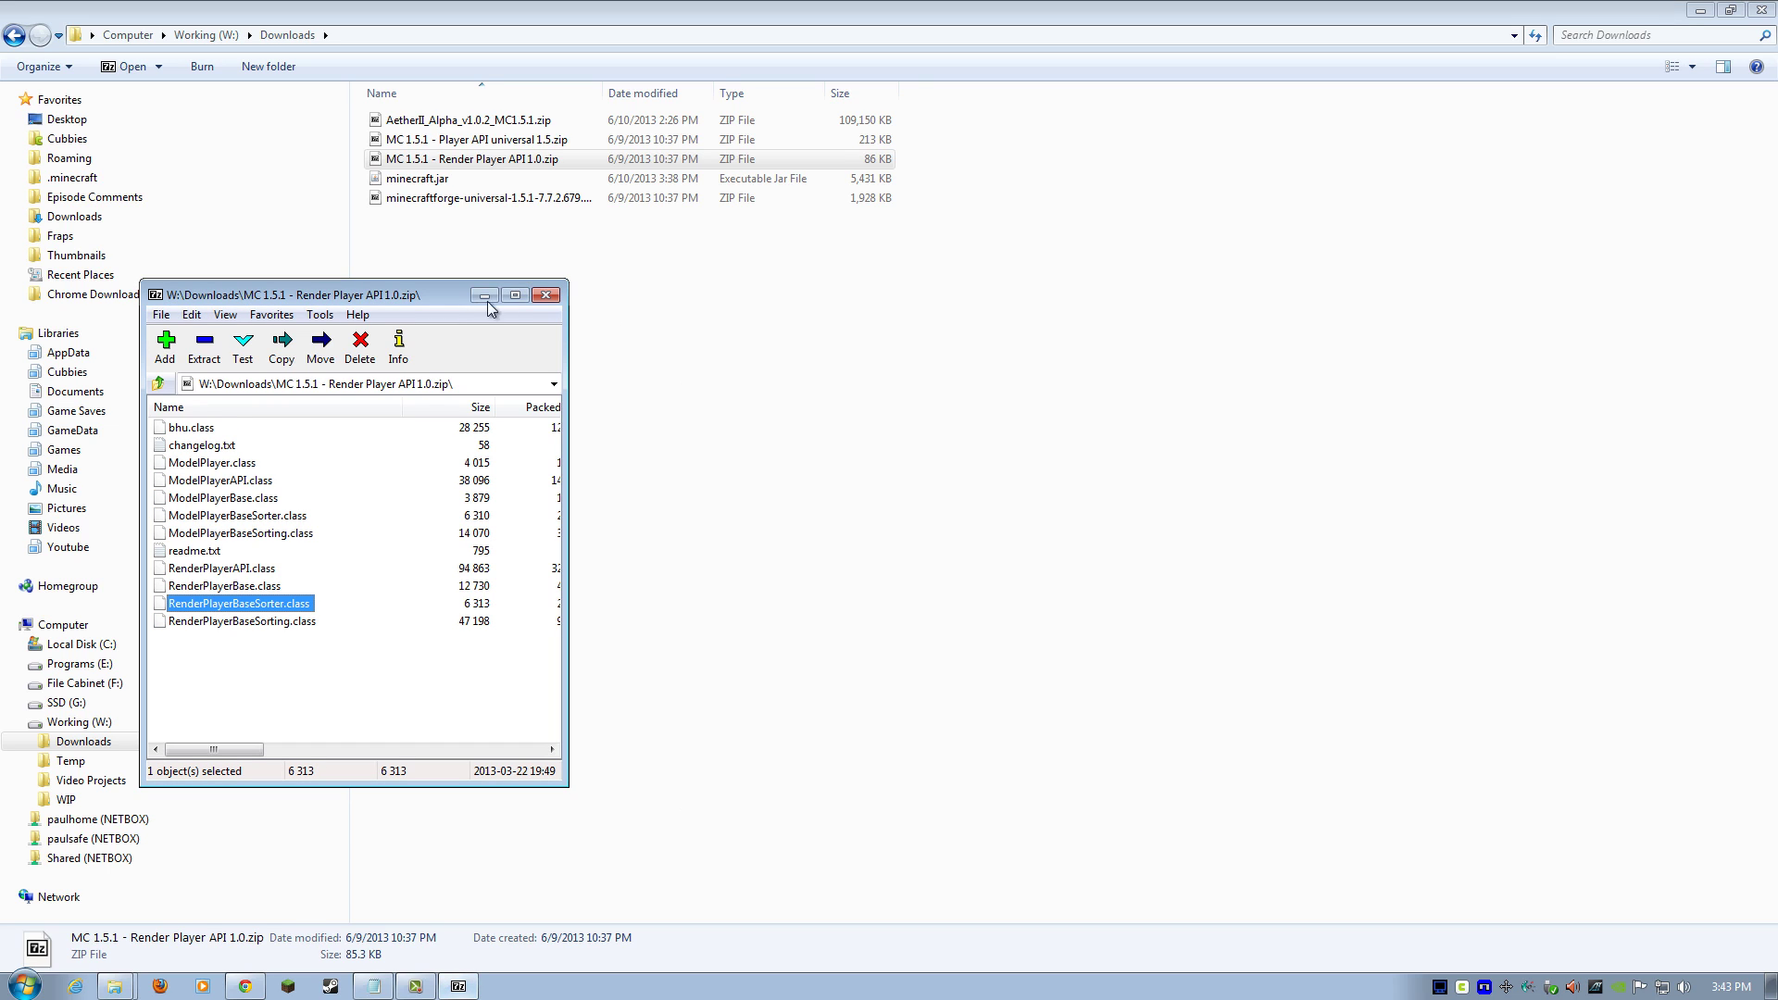
{"action": "left_click", "coordinate": [554, 297]}
- Launch Minecraft to its title screen and minimize the console window
{"action": "left_click", "coordinate": [295, 987]}
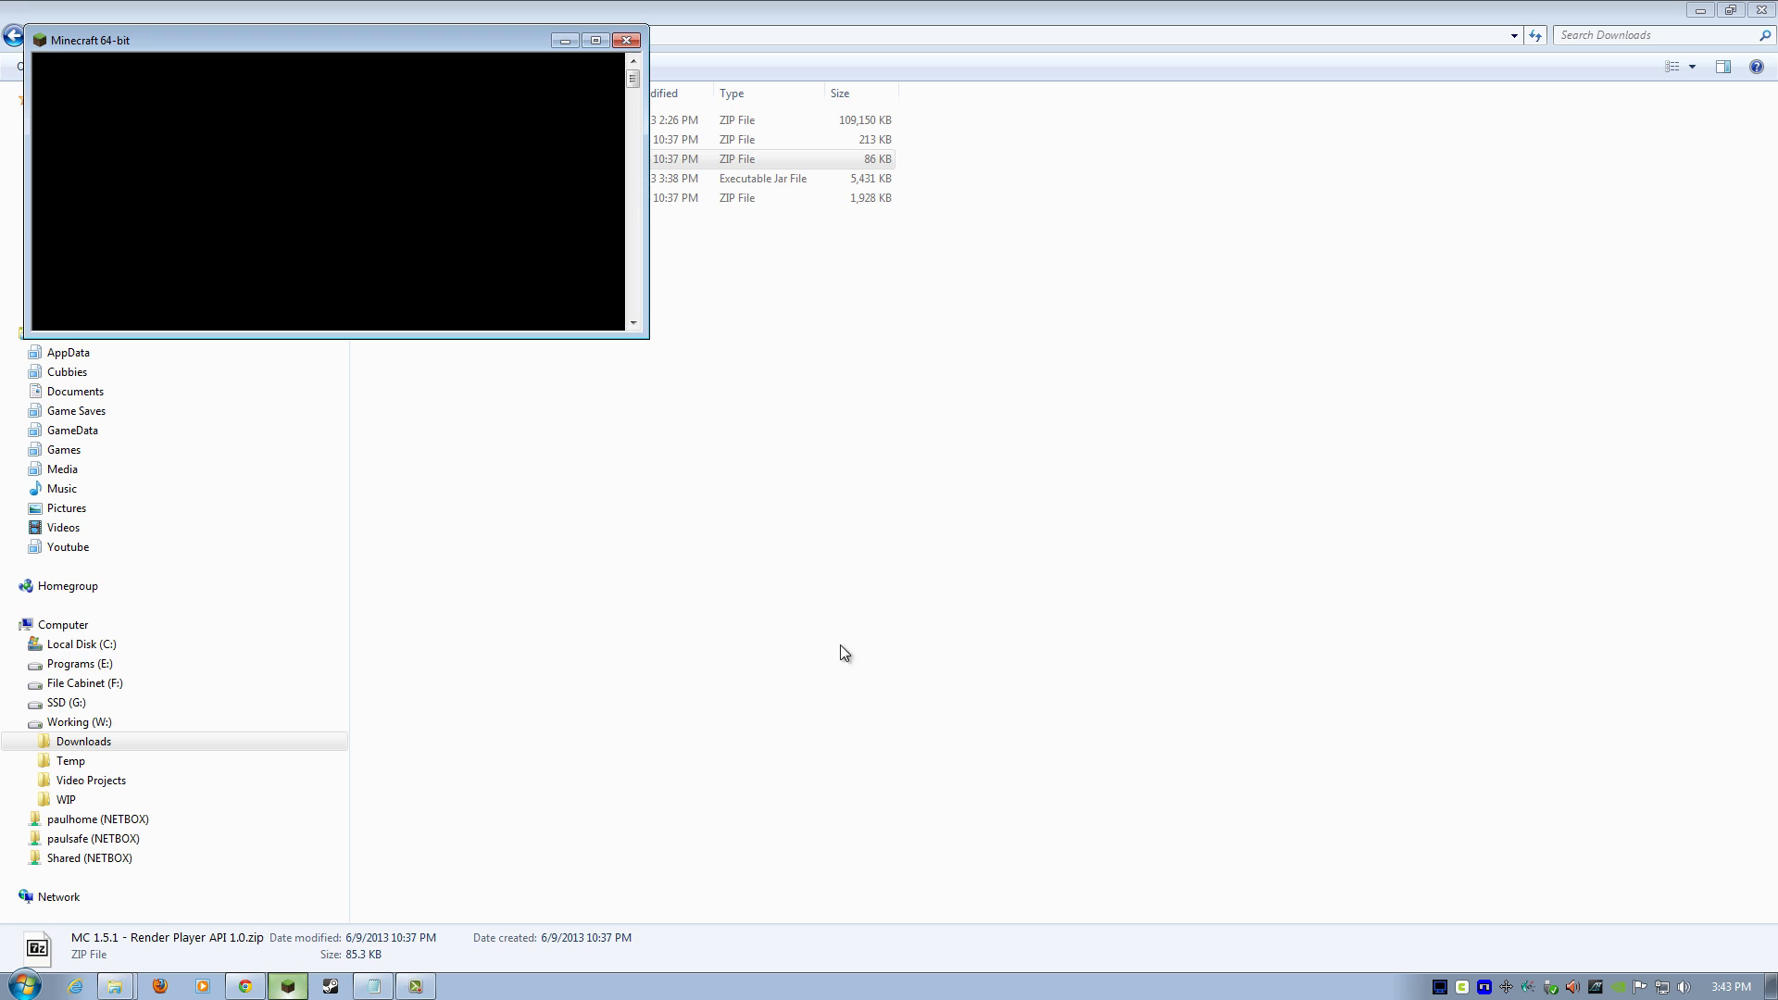
{"action": "left_click", "coordinate": [1261, 677]}
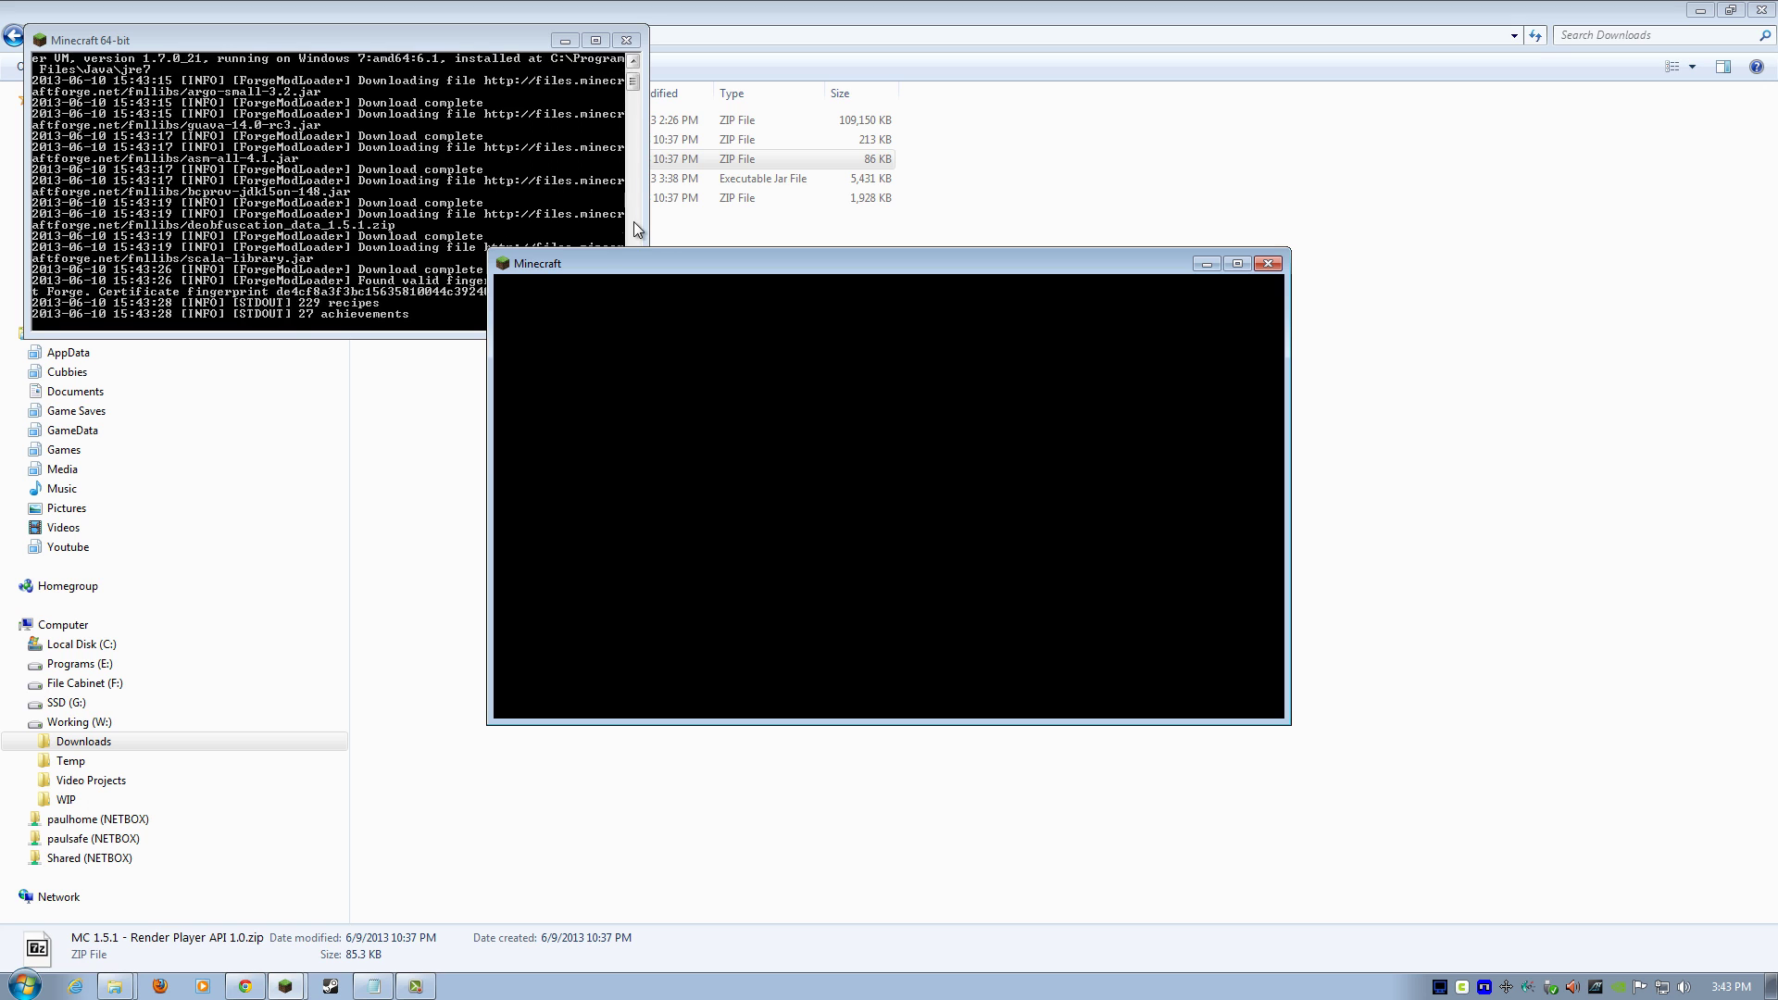
{"action": "left_click", "coordinate": [565, 41]}
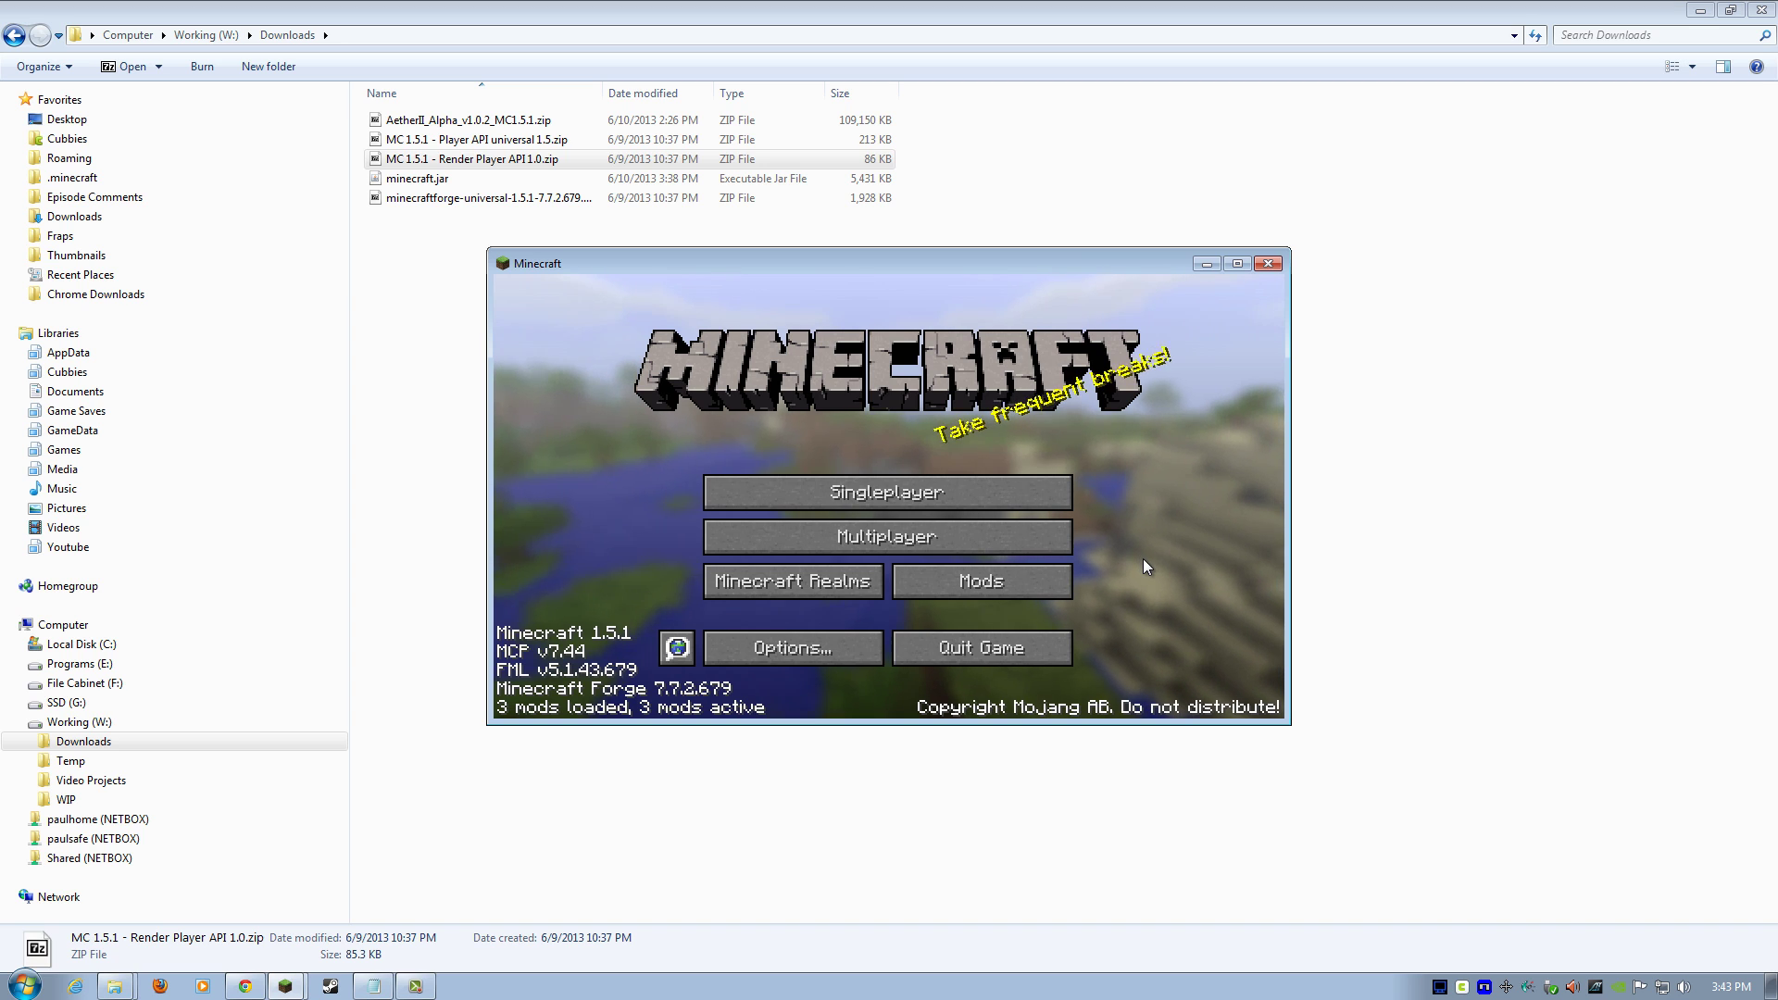
- Review the Minecraft Coder Pack, Forge Mod Loader and Minecraft Forge entries in the game's mod list, and quit the game
{"action": "left_click", "coordinate": [1011, 593]}
{"action": "left_click", "coordinate": [602, 539]}
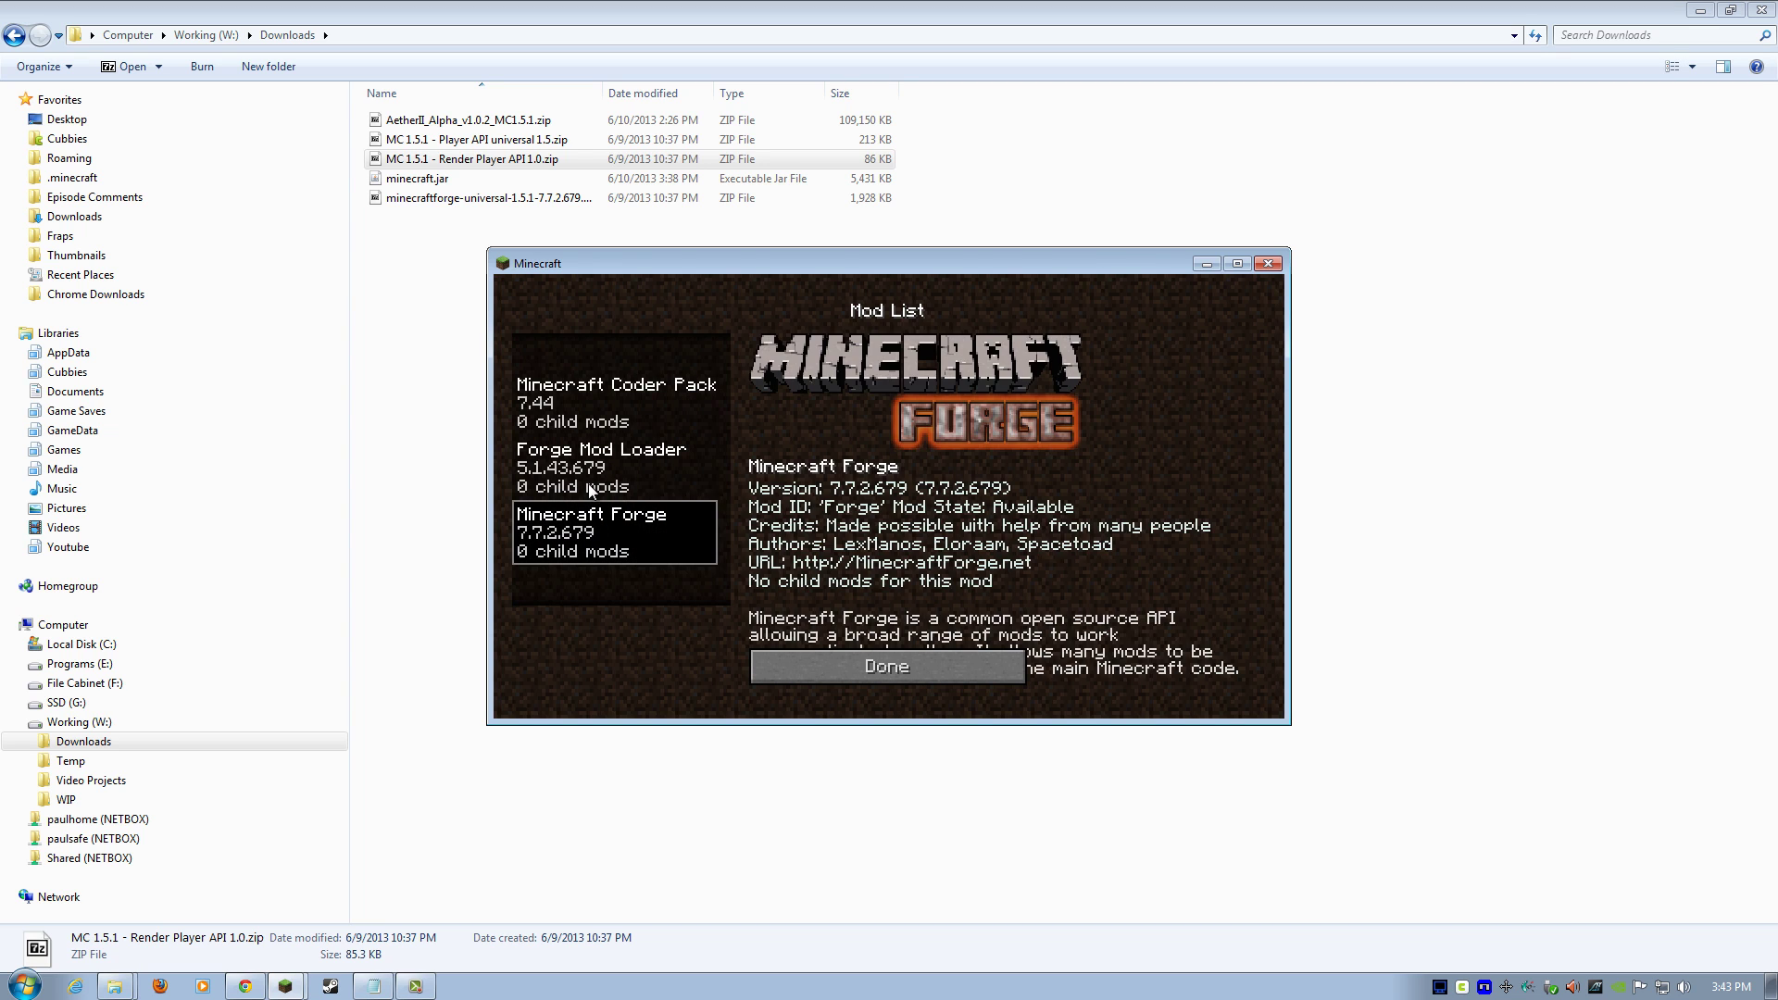
{"action": "left_click", "coordinate": [593, 489]}
{"action": "left_click", "coordinate": [596, 423]}
{"action": "left_click", "coordinate": [593, 528]}
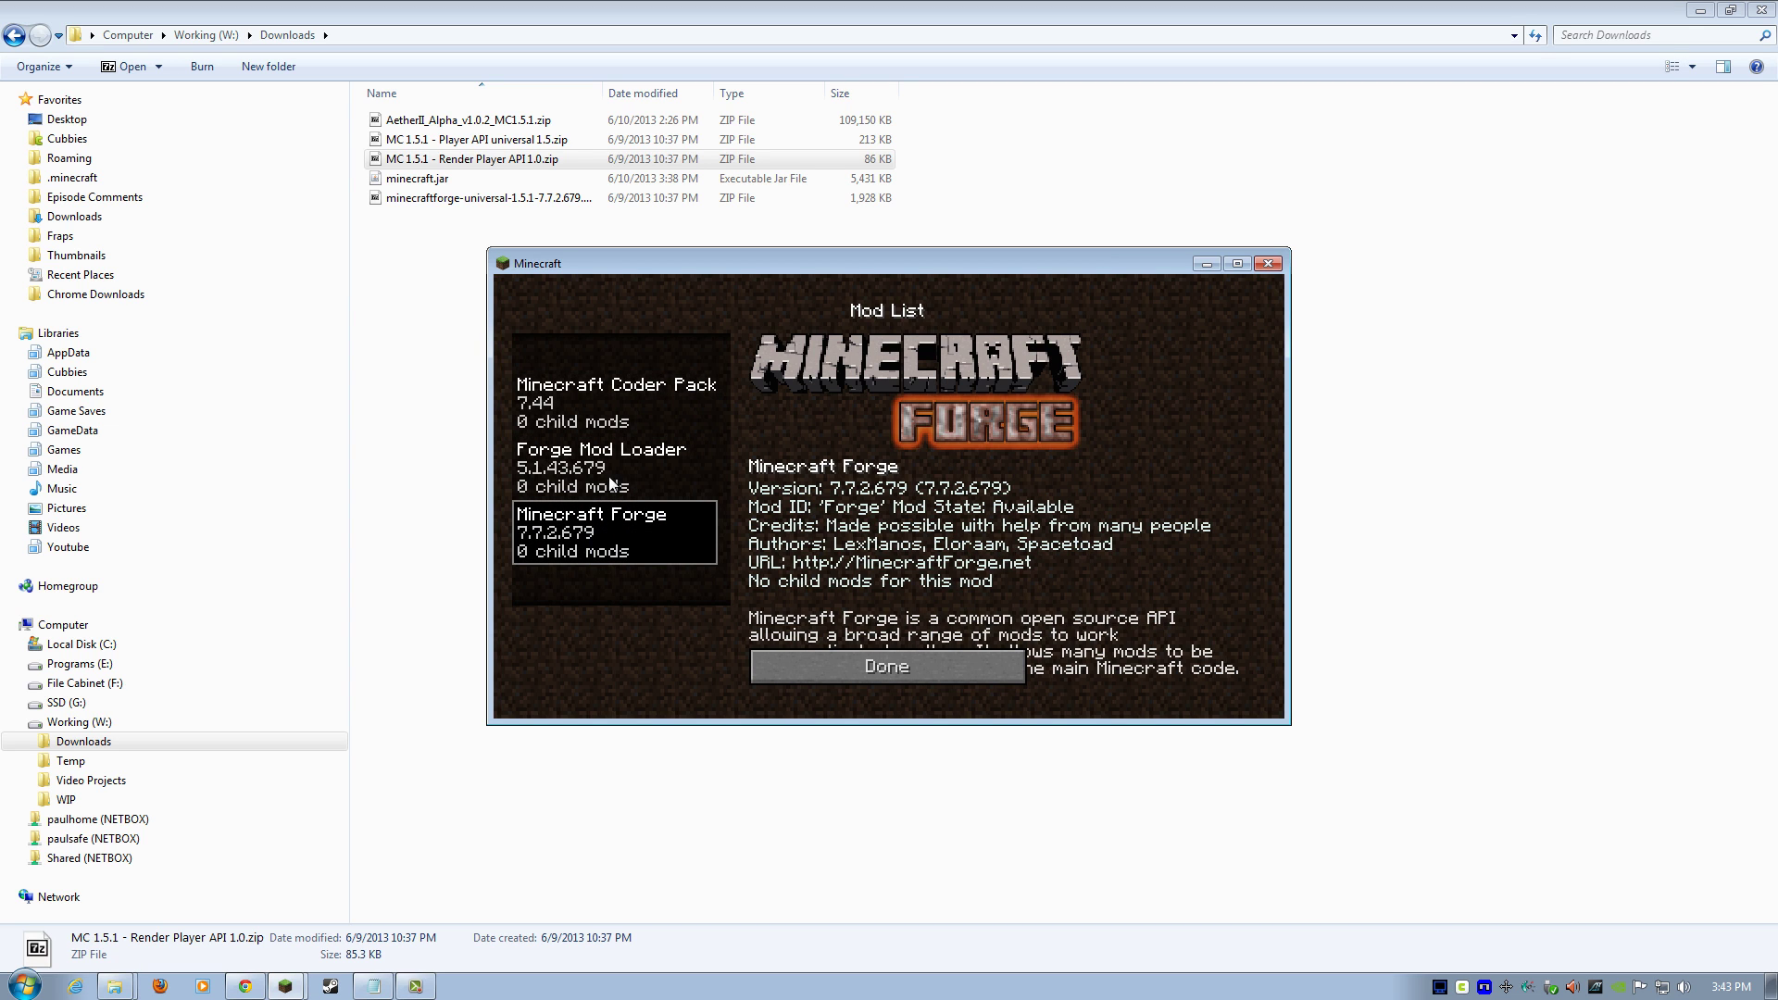
{"action": "left_click", "coordinate": [910, 669]}
{"action": "left_click", "coordinate": [1022, 652]}
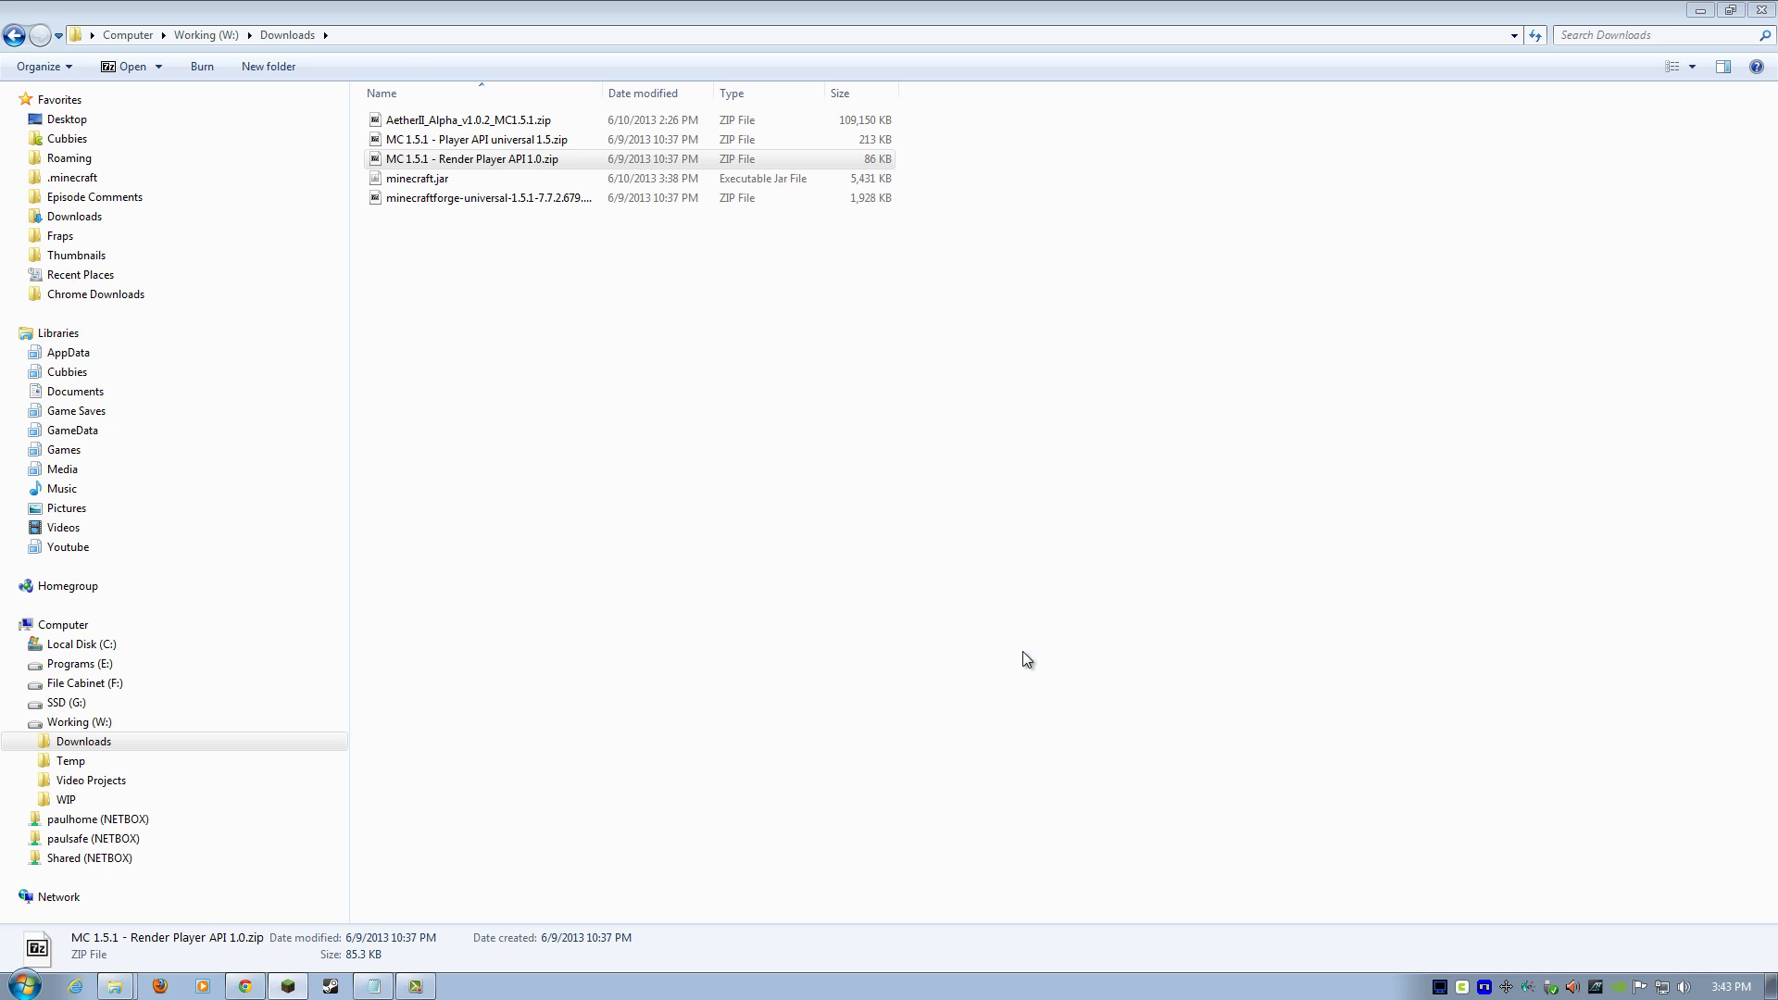
- Copy AetherII_Alpha_v1.0.2_MC1.5.1.zip from the Downloads folder to the clipboard
{"action": "left_click", "coordinate": [588, 424]}
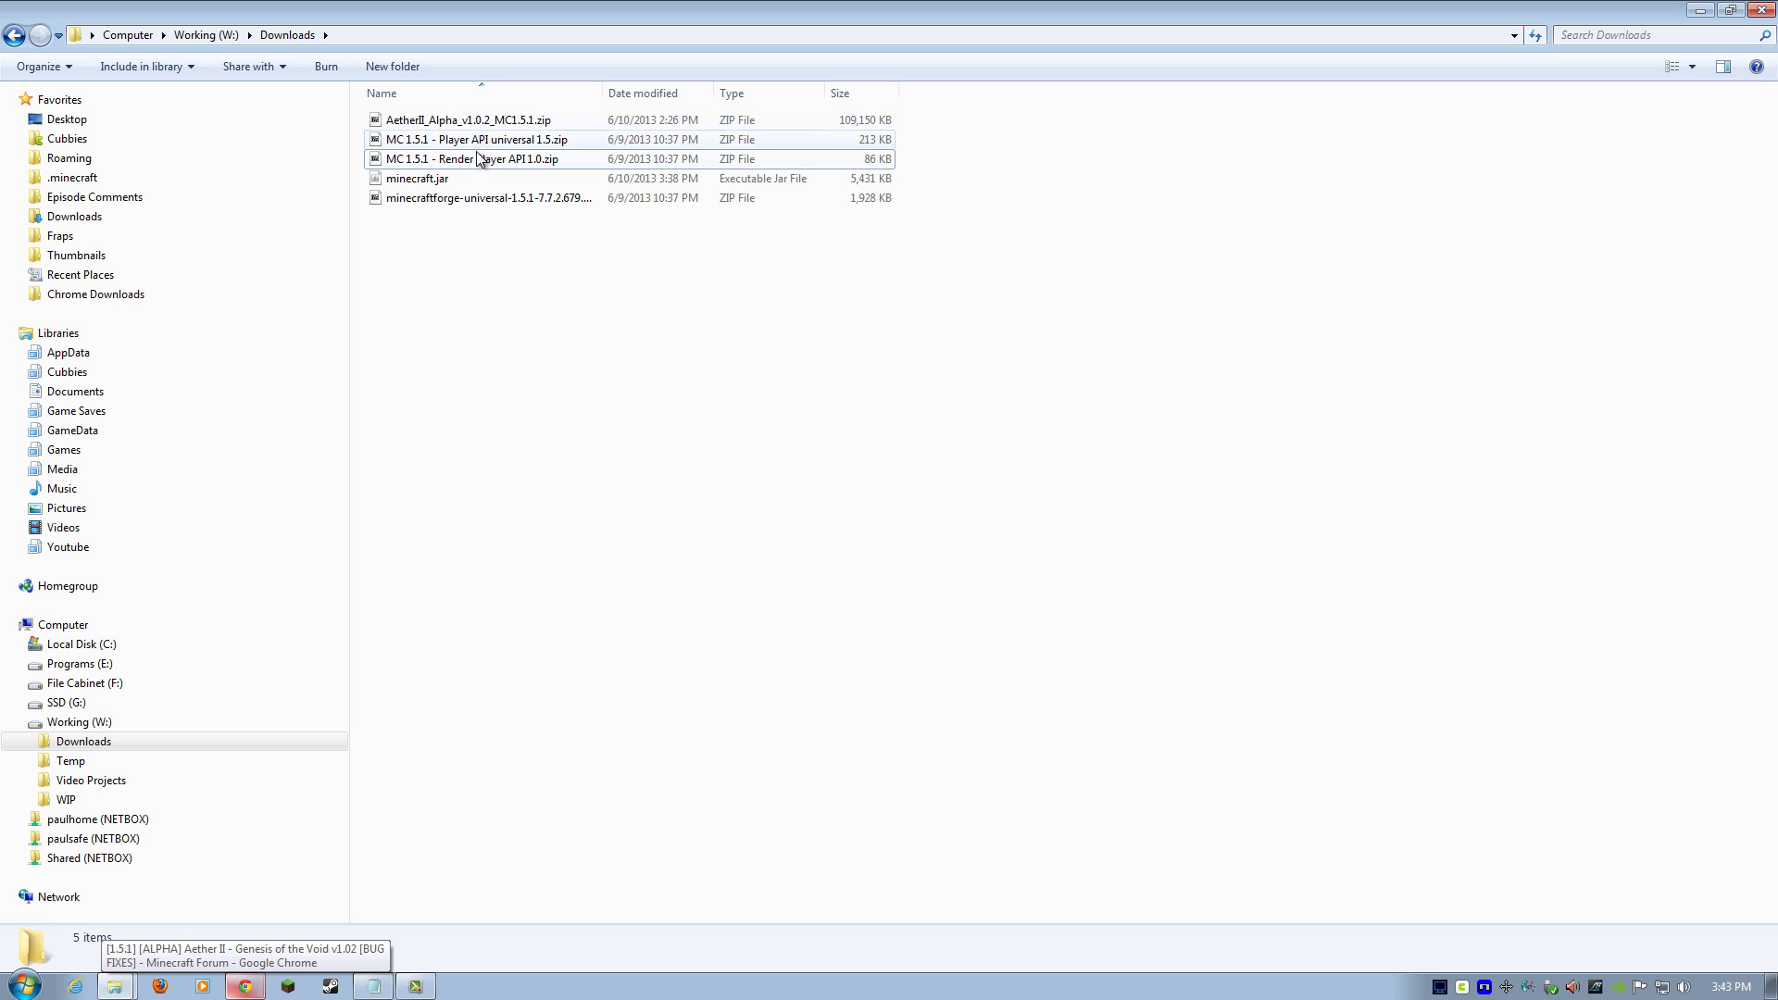
{"action": "left_click", "coordinate": [474, 123]}
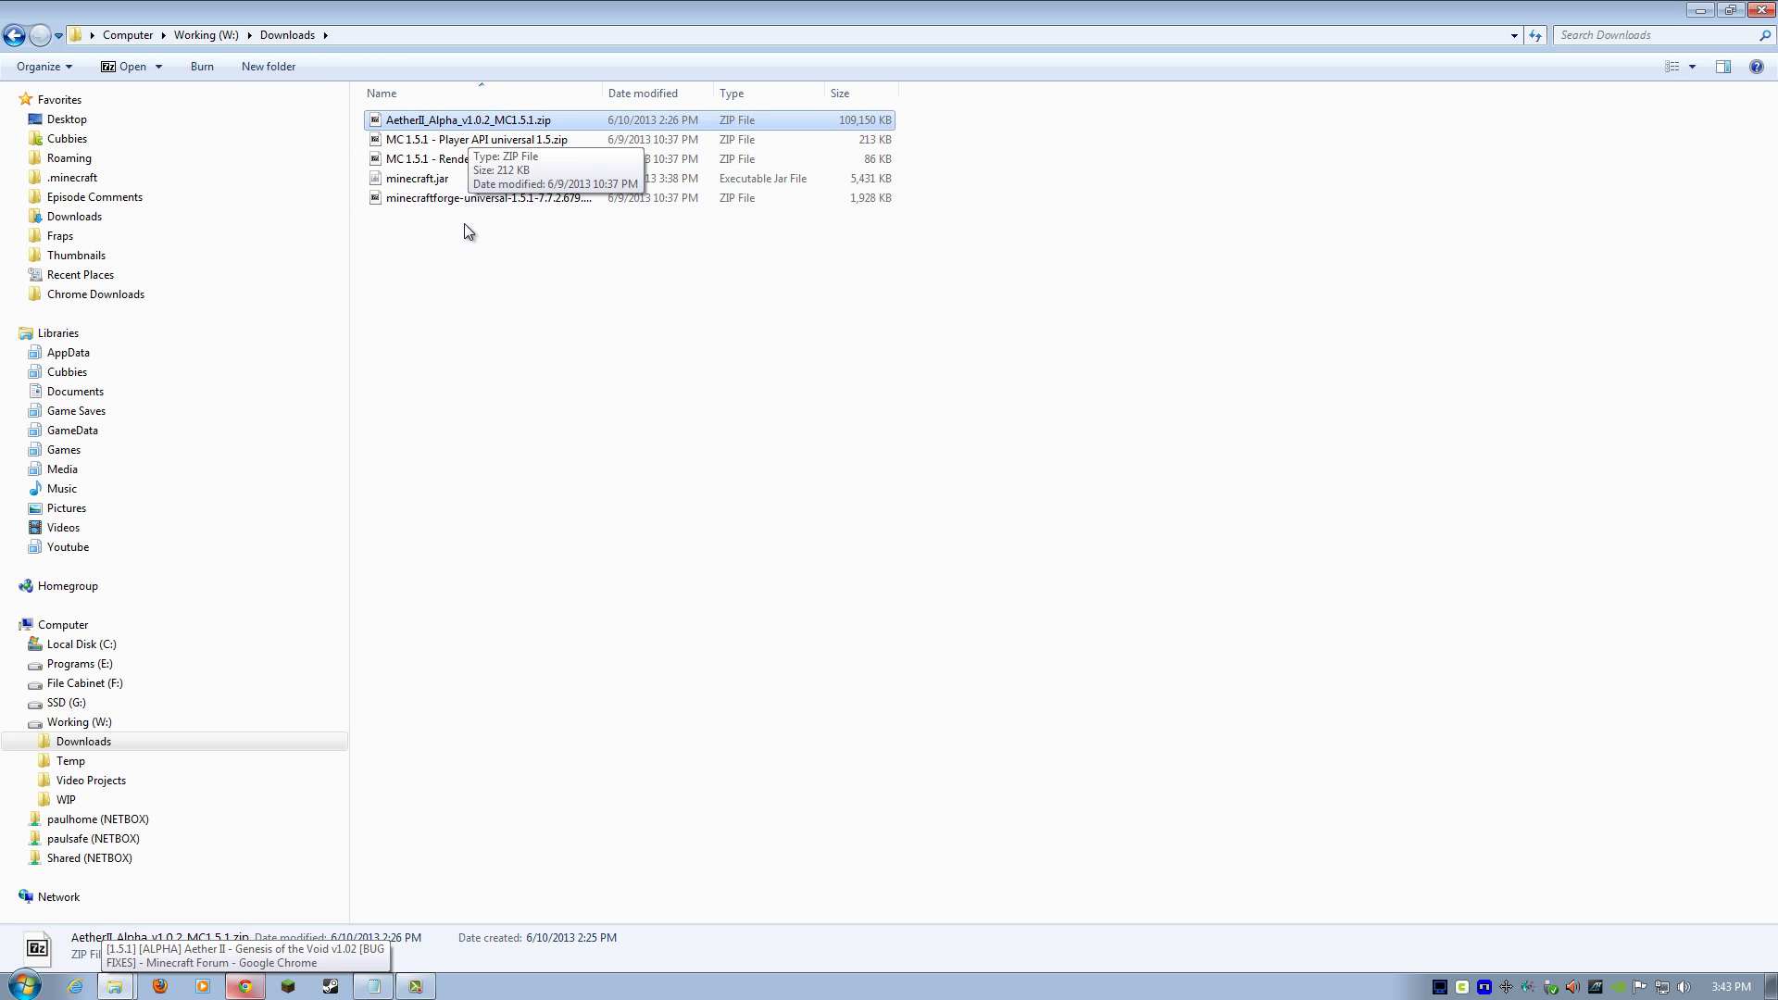
{"action": "right_click", "coordinate": [467, 121]}
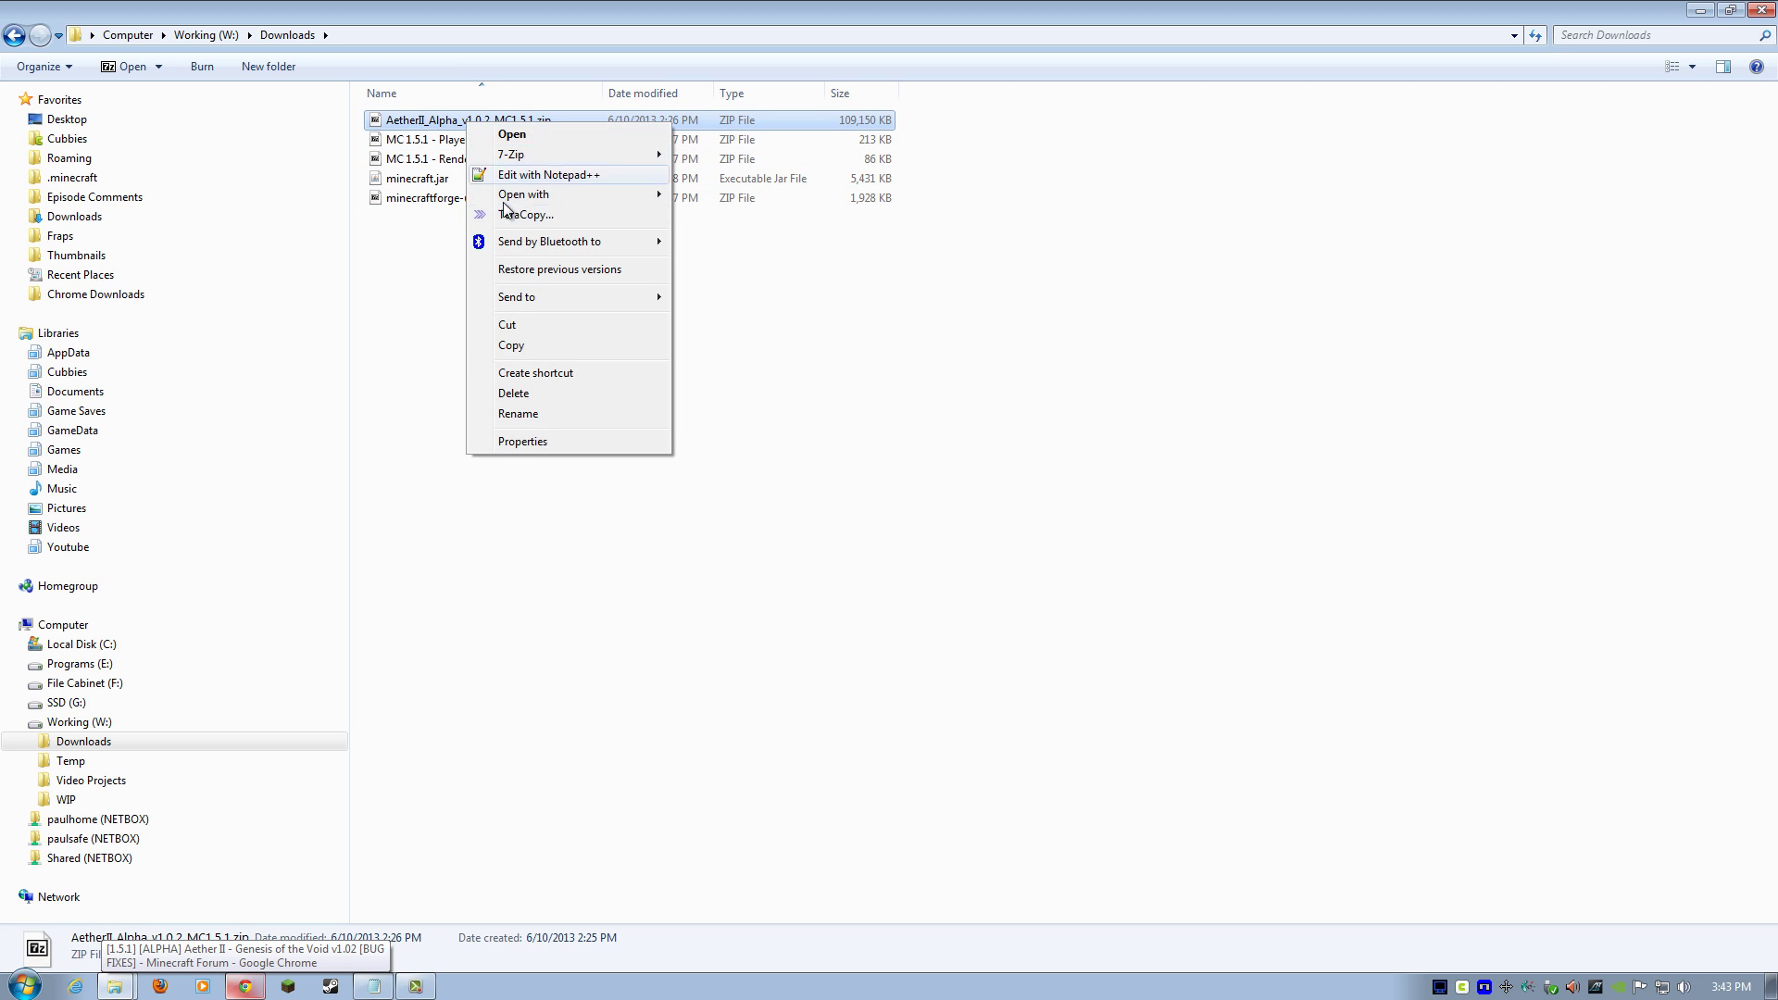
{"action": "left_click", "coordinate": [512, 347]}
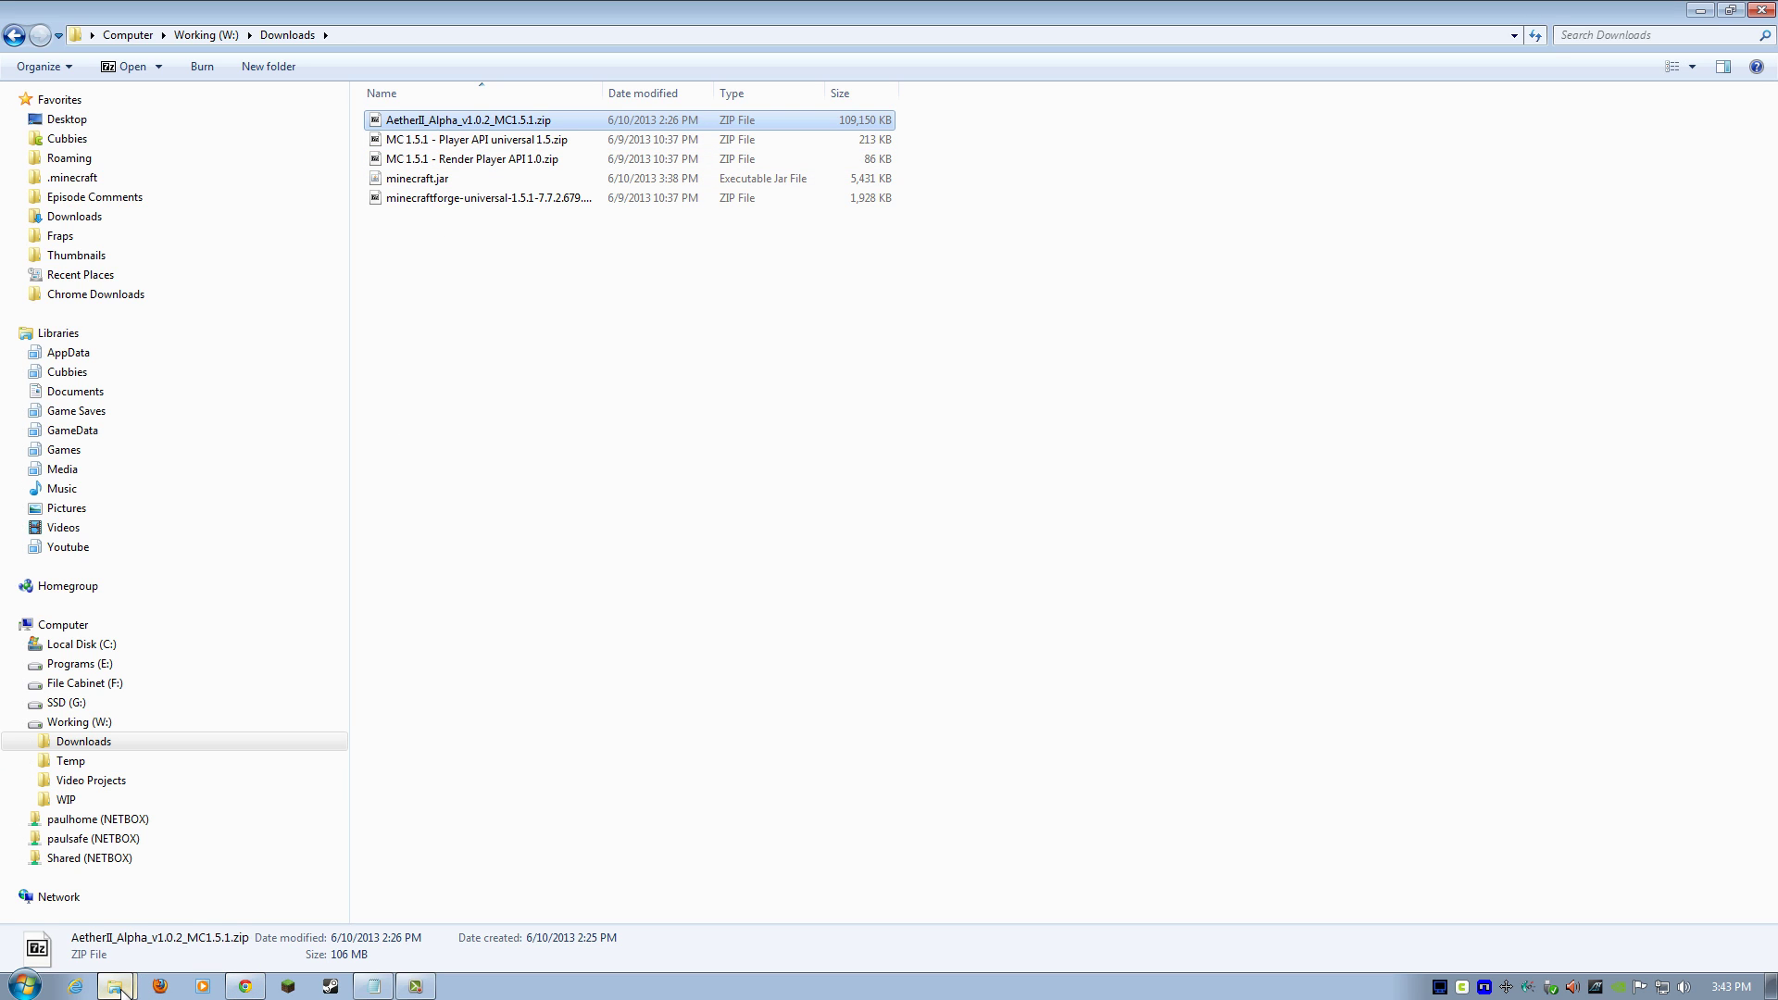
- Switch to the Explorer window showing bin, go up to the .minecraft folder and select its mods folder
{"action": "mouse_move", "coordinate": [123, 990]}
{"action": "left_click", "coordinate": [106, 954]}
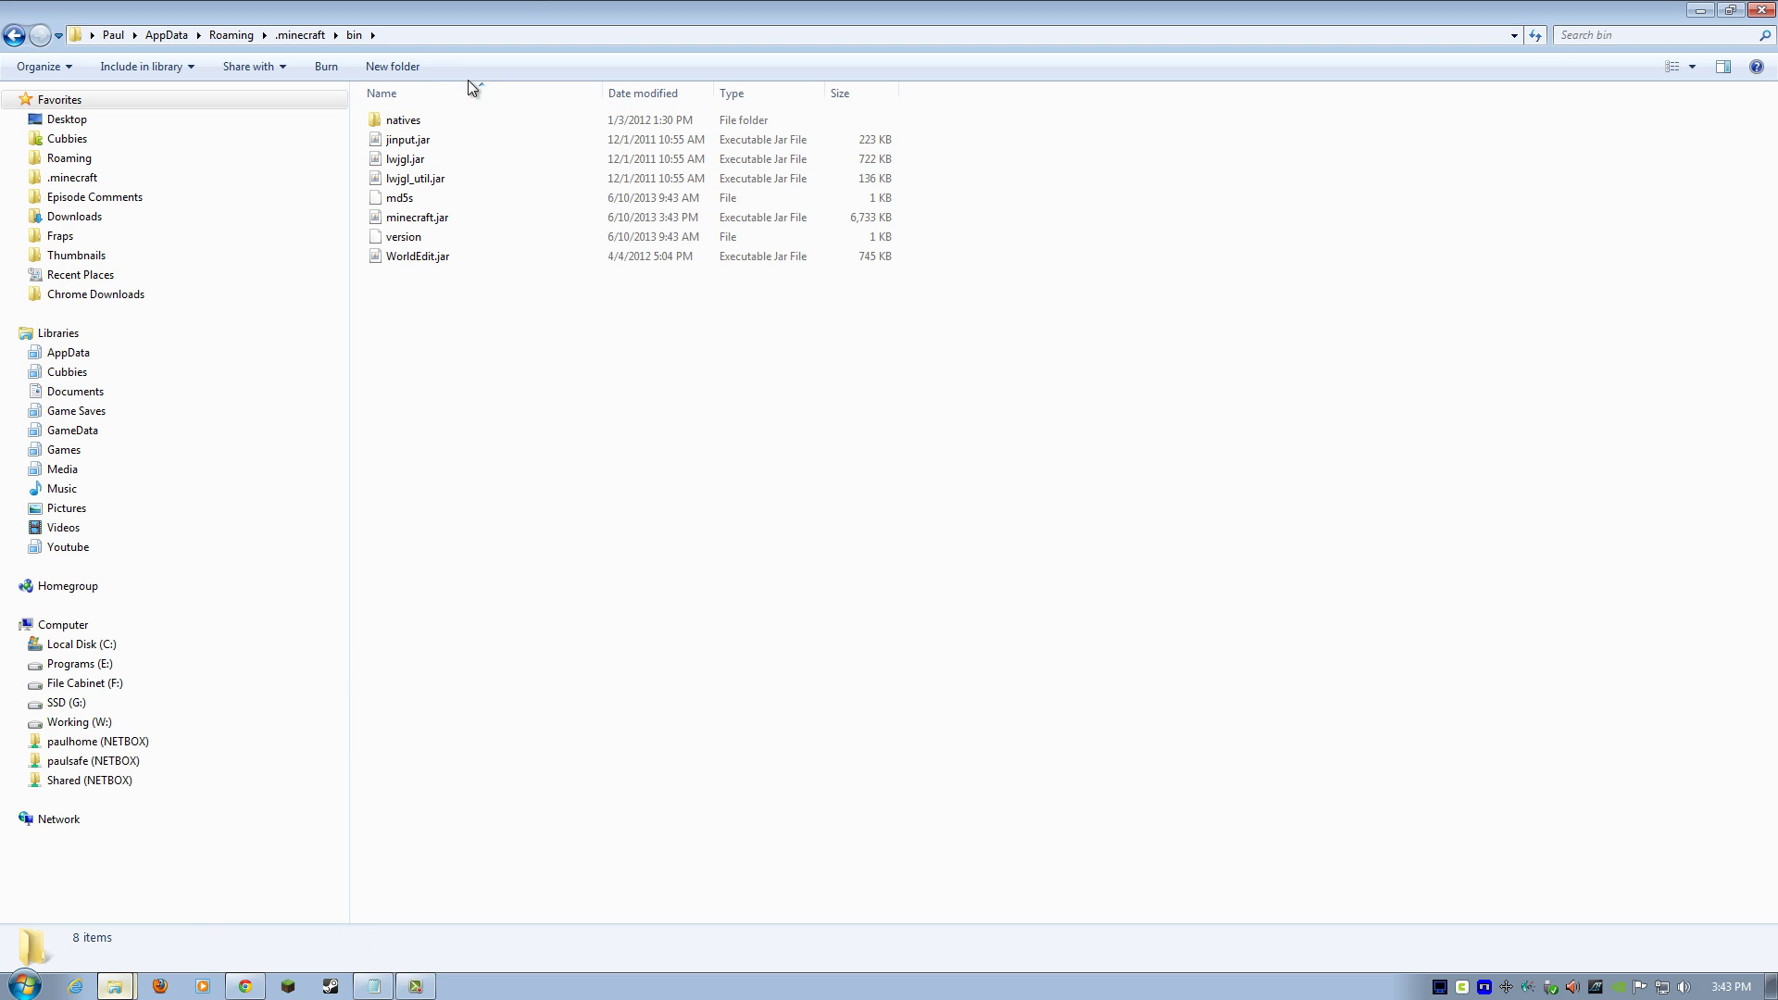
{"action": "left_click", "coordinate": [301, 35]}
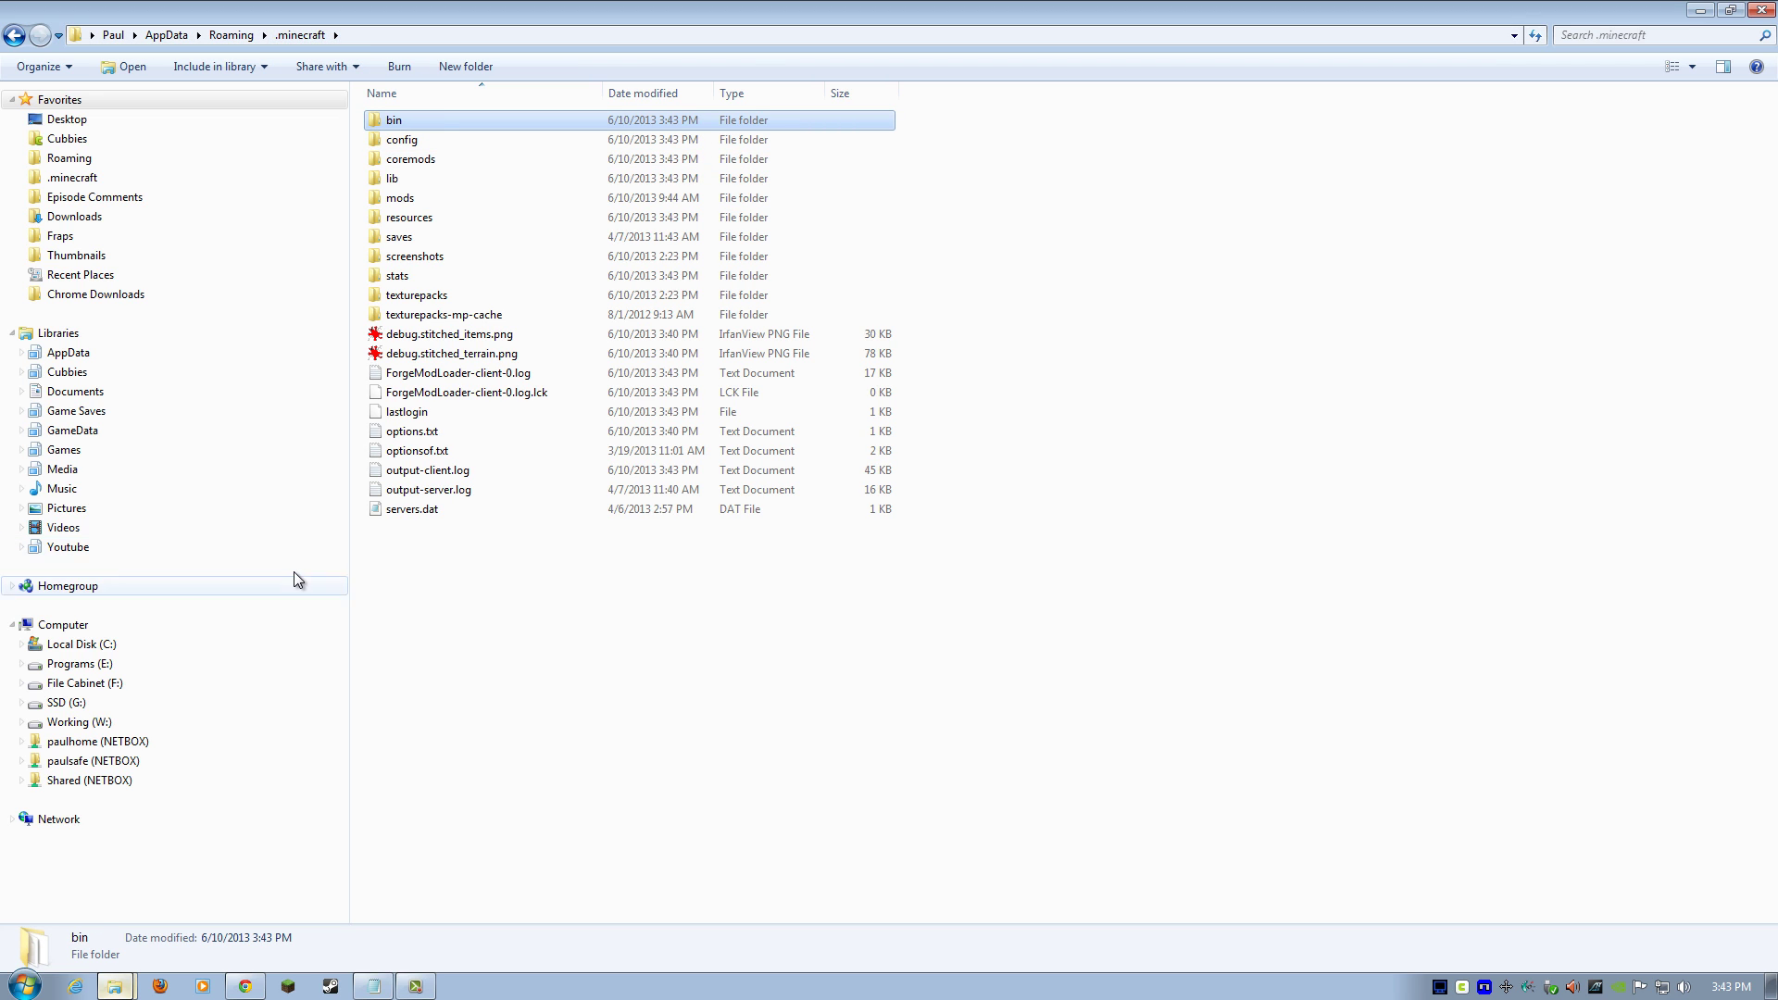
{"action": "left_click", "coordinate": [24, 985]}
{"action": "left_click", "coordinate": [578, 753]}
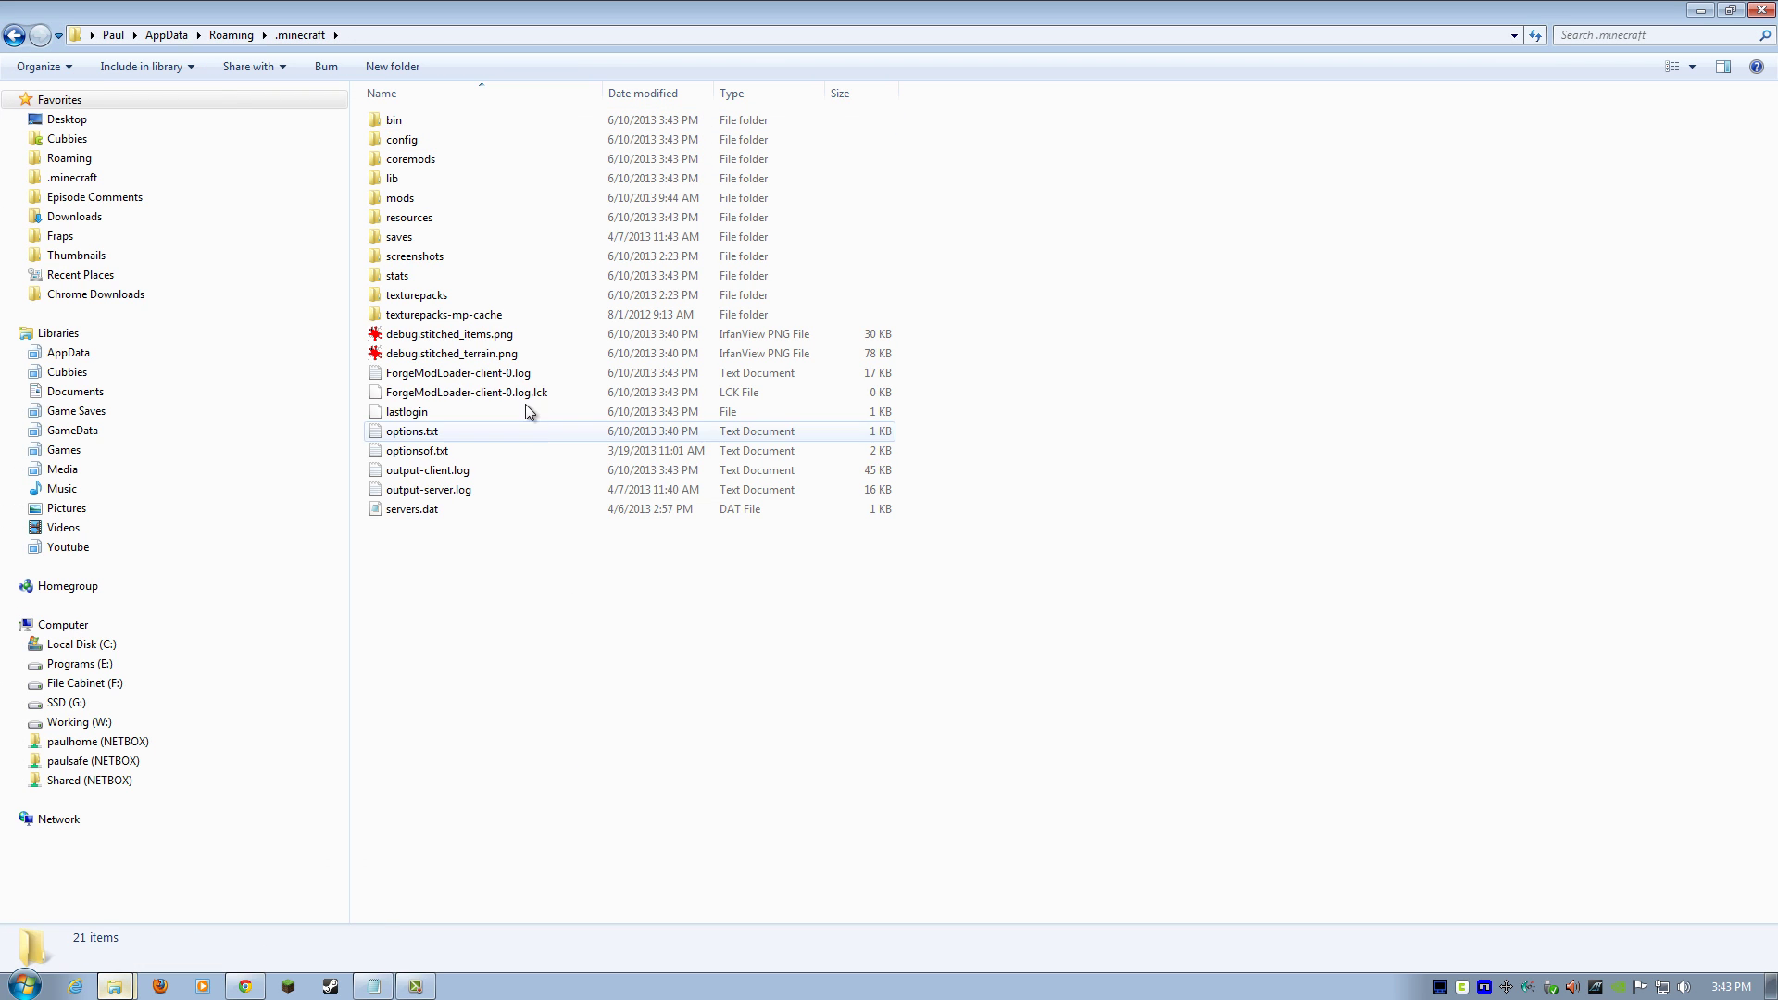
{"action": "left_click", "coordinate": [404, 200]}
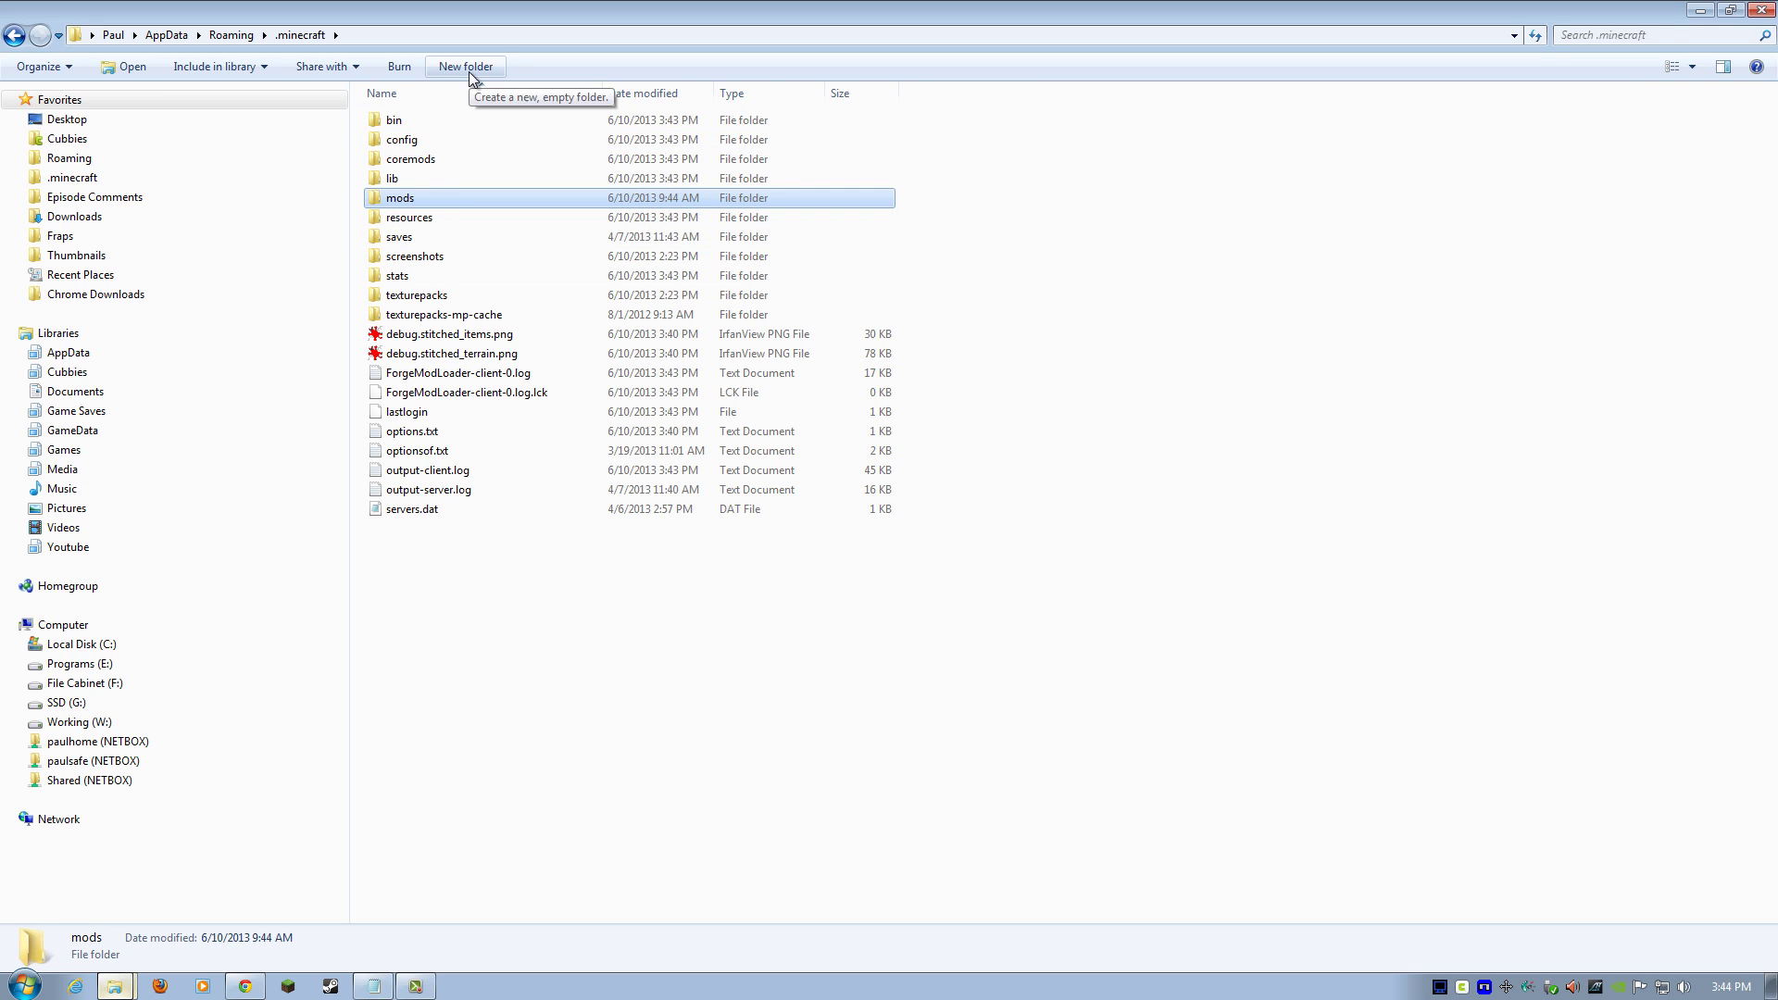
- Delete the existing mods folder in .minecraft and create a new folder named mods in its place
{"action": "double_click", "coordinate": [405, 198]}
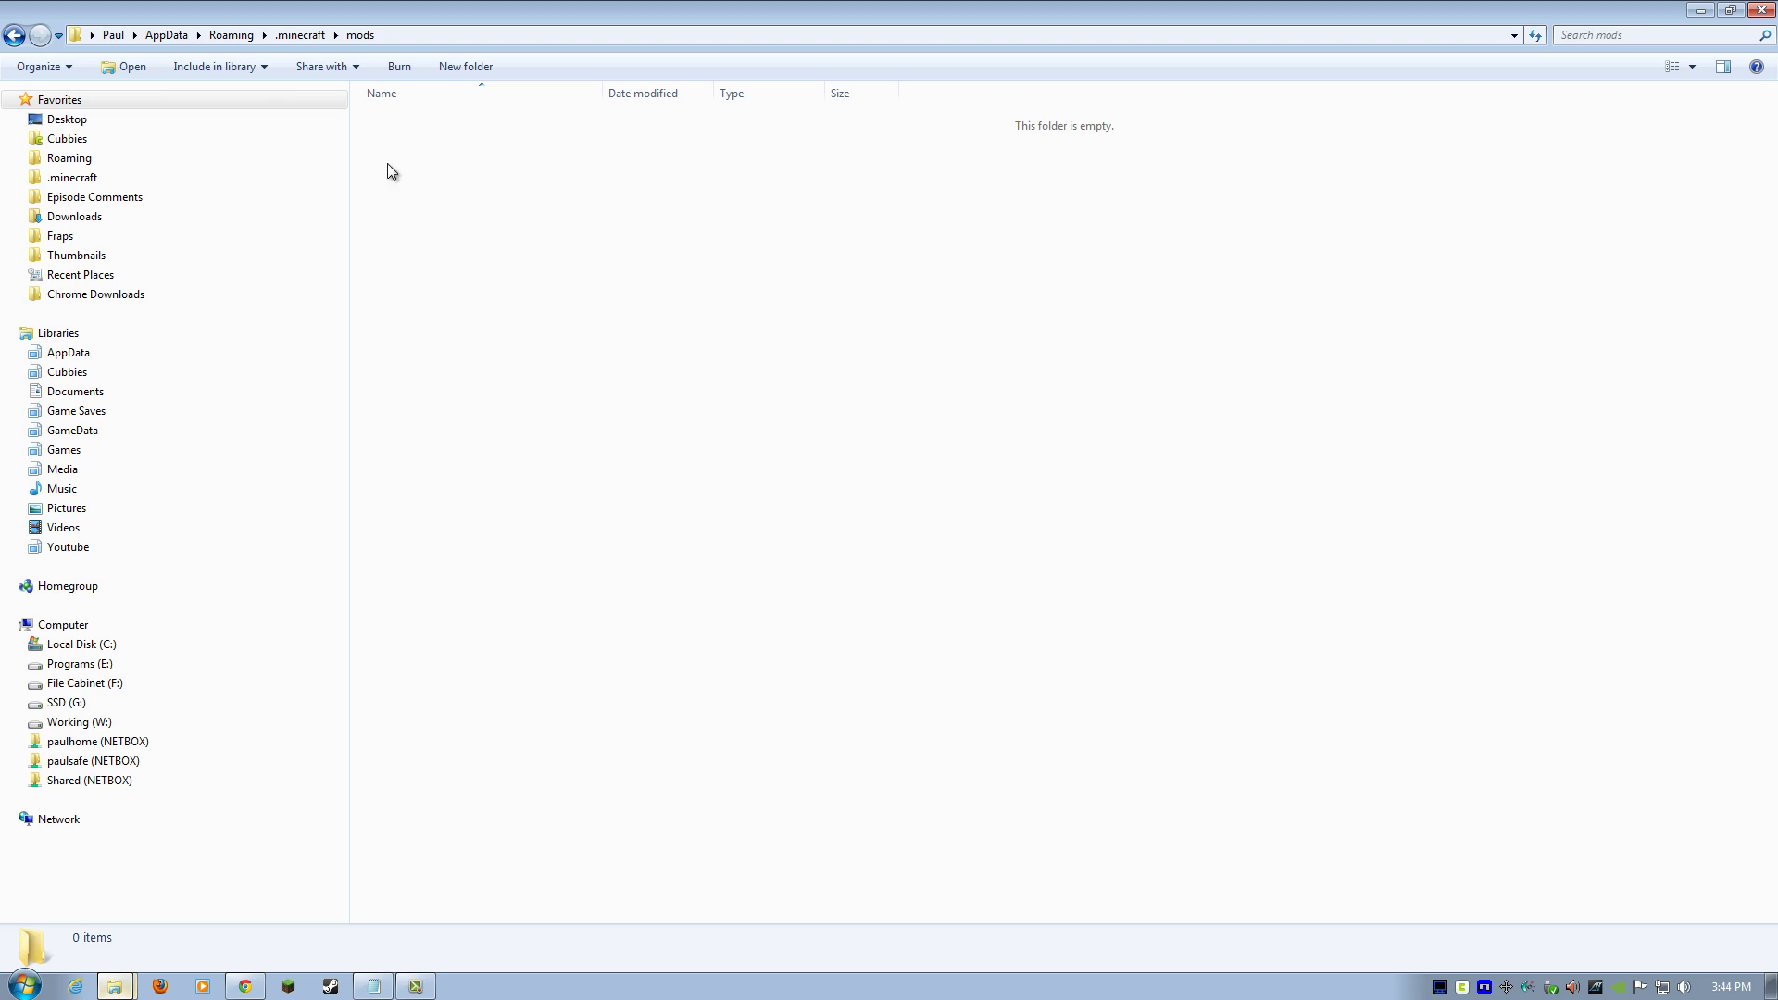
{"action": "left_click", "coordinate": [16, 39]}
{"action": "key", "text": "Delete"}
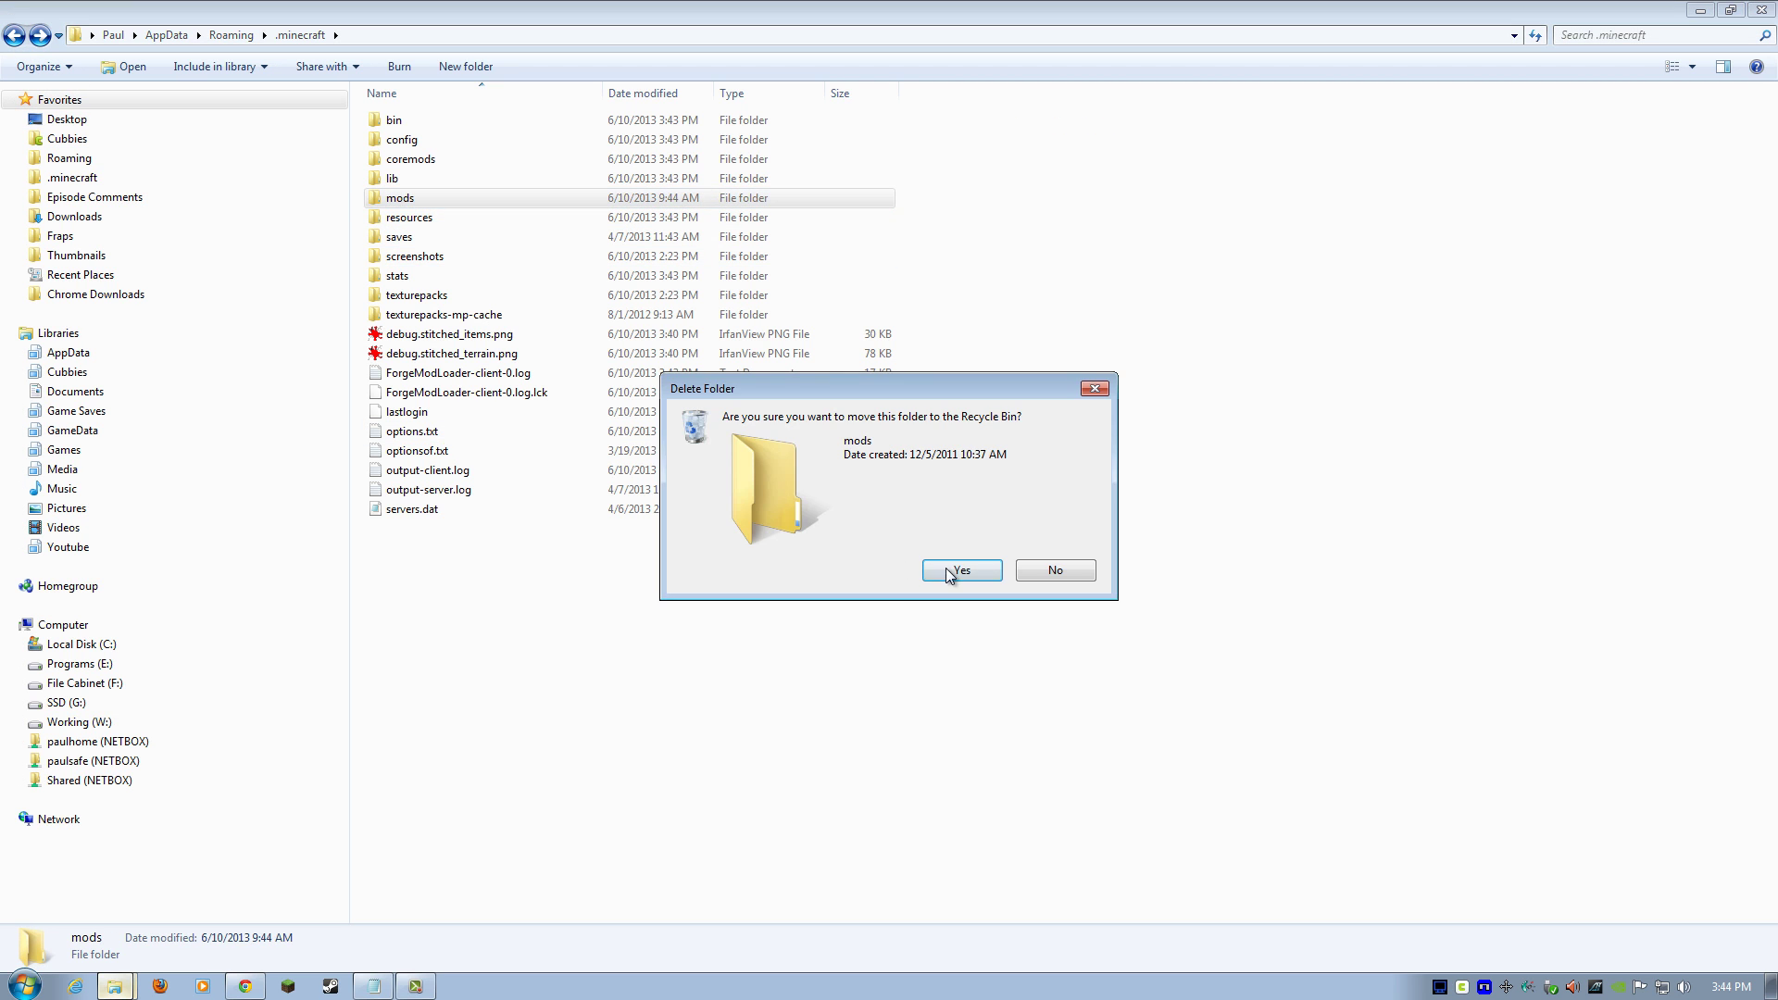
{"action": "key", "text": "Return"}
{"action": "left_click", "coordinate": [399, 65]}
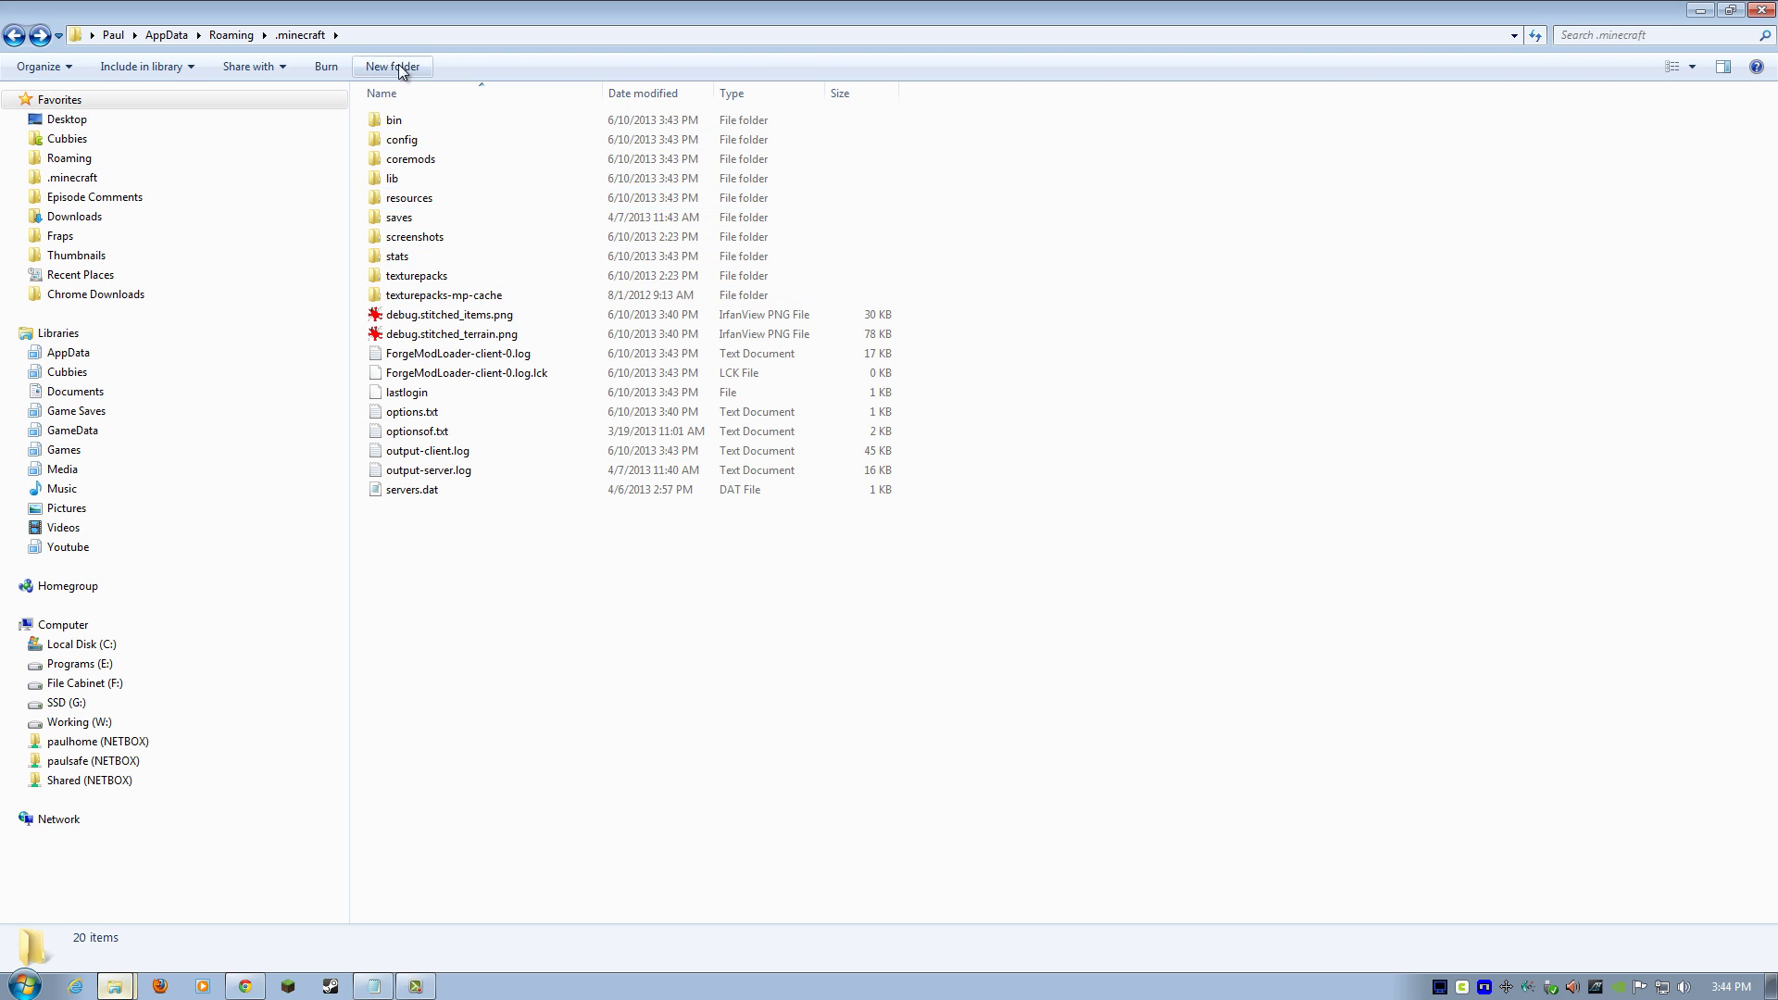
{"action": "type", "text": "mods"}
{"action": "key", "text": "Return"}
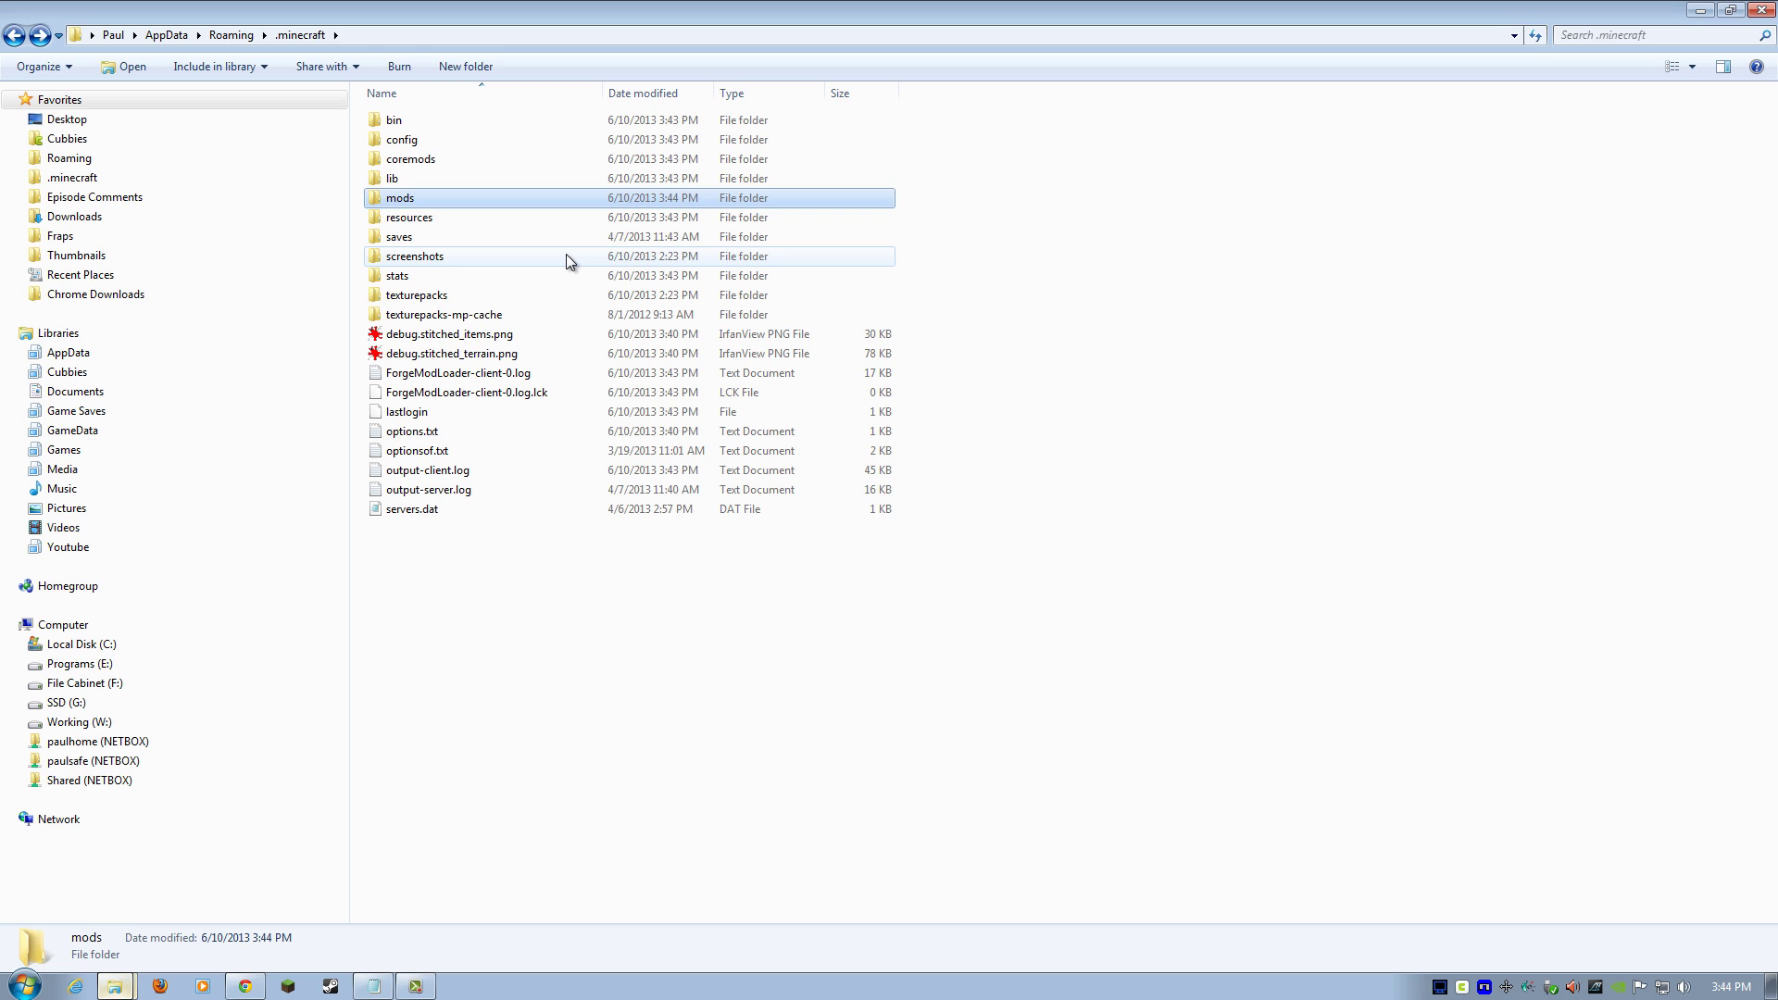
- Paste AetherII_Alpha_v1.0.2_MC1.5.1.zip into the new mods folder, delete that copy and paste it again
{"action": "double_click", "coordinate": [410, 199]}
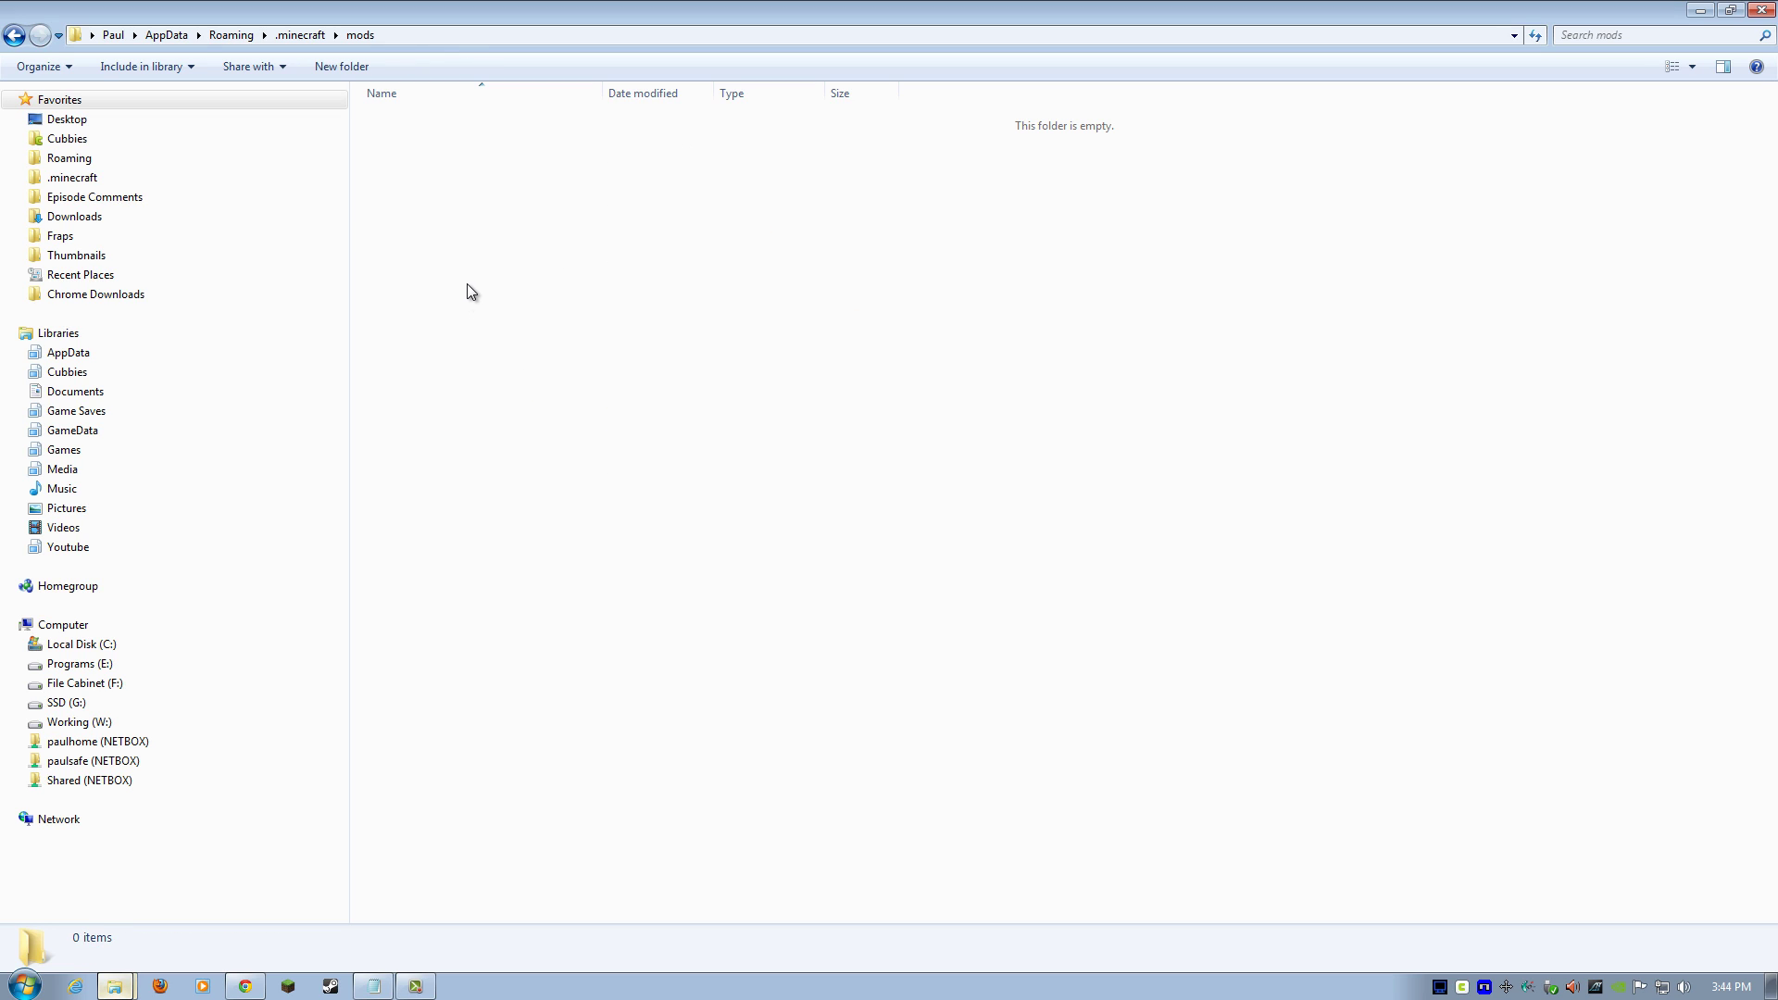
{"action": "key", "text": "ctrl+v"}
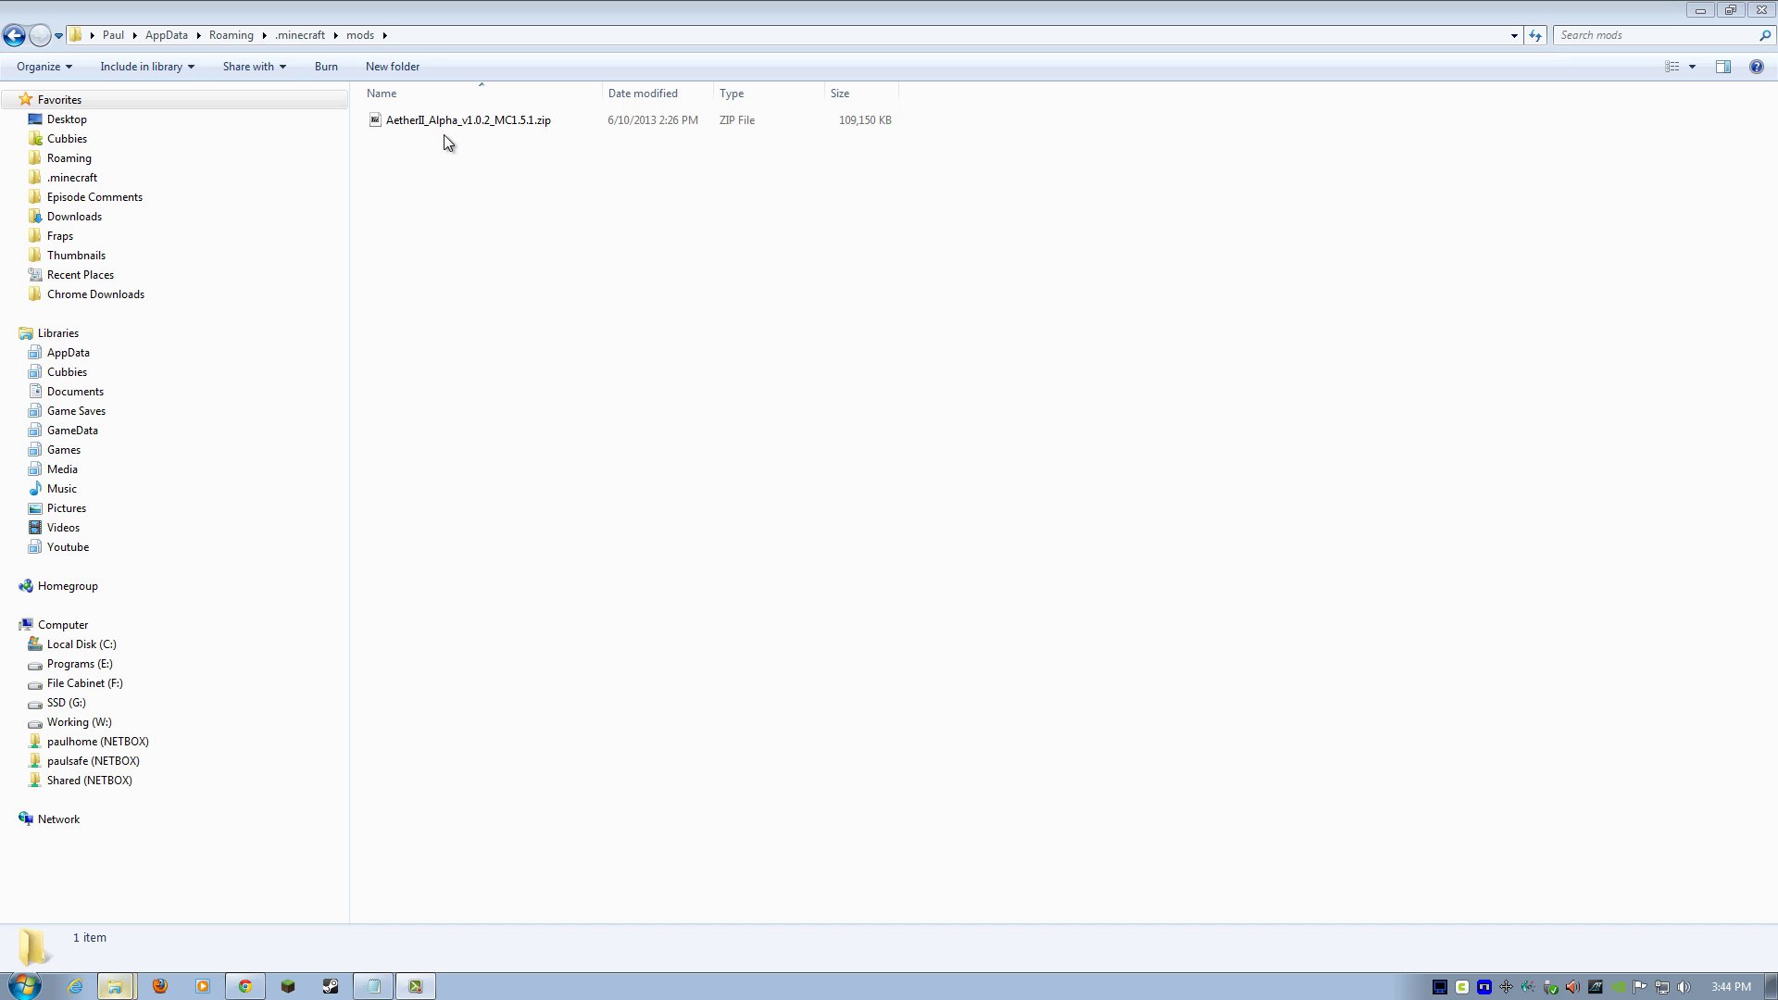
{"action": "key", "text": "Delete"}
{"action": "left_click", "coordinate": [973, 574]}
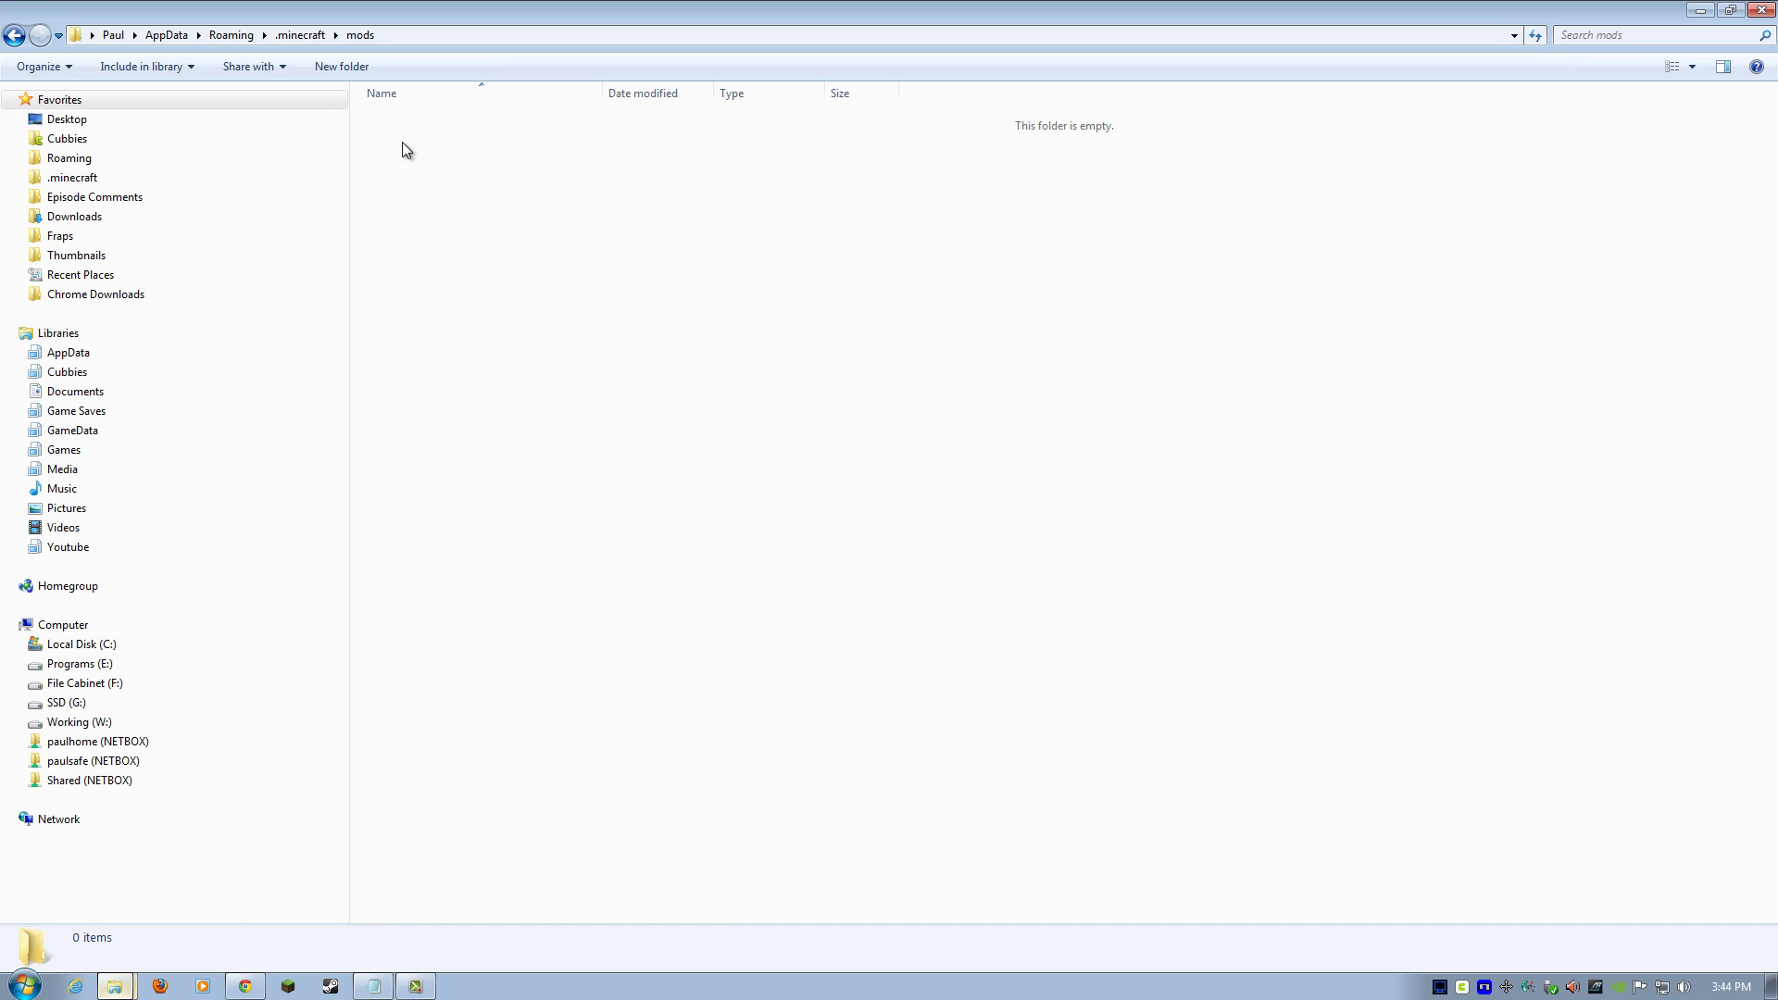
{"action": "right_click", "coordinate": [402, 142]}
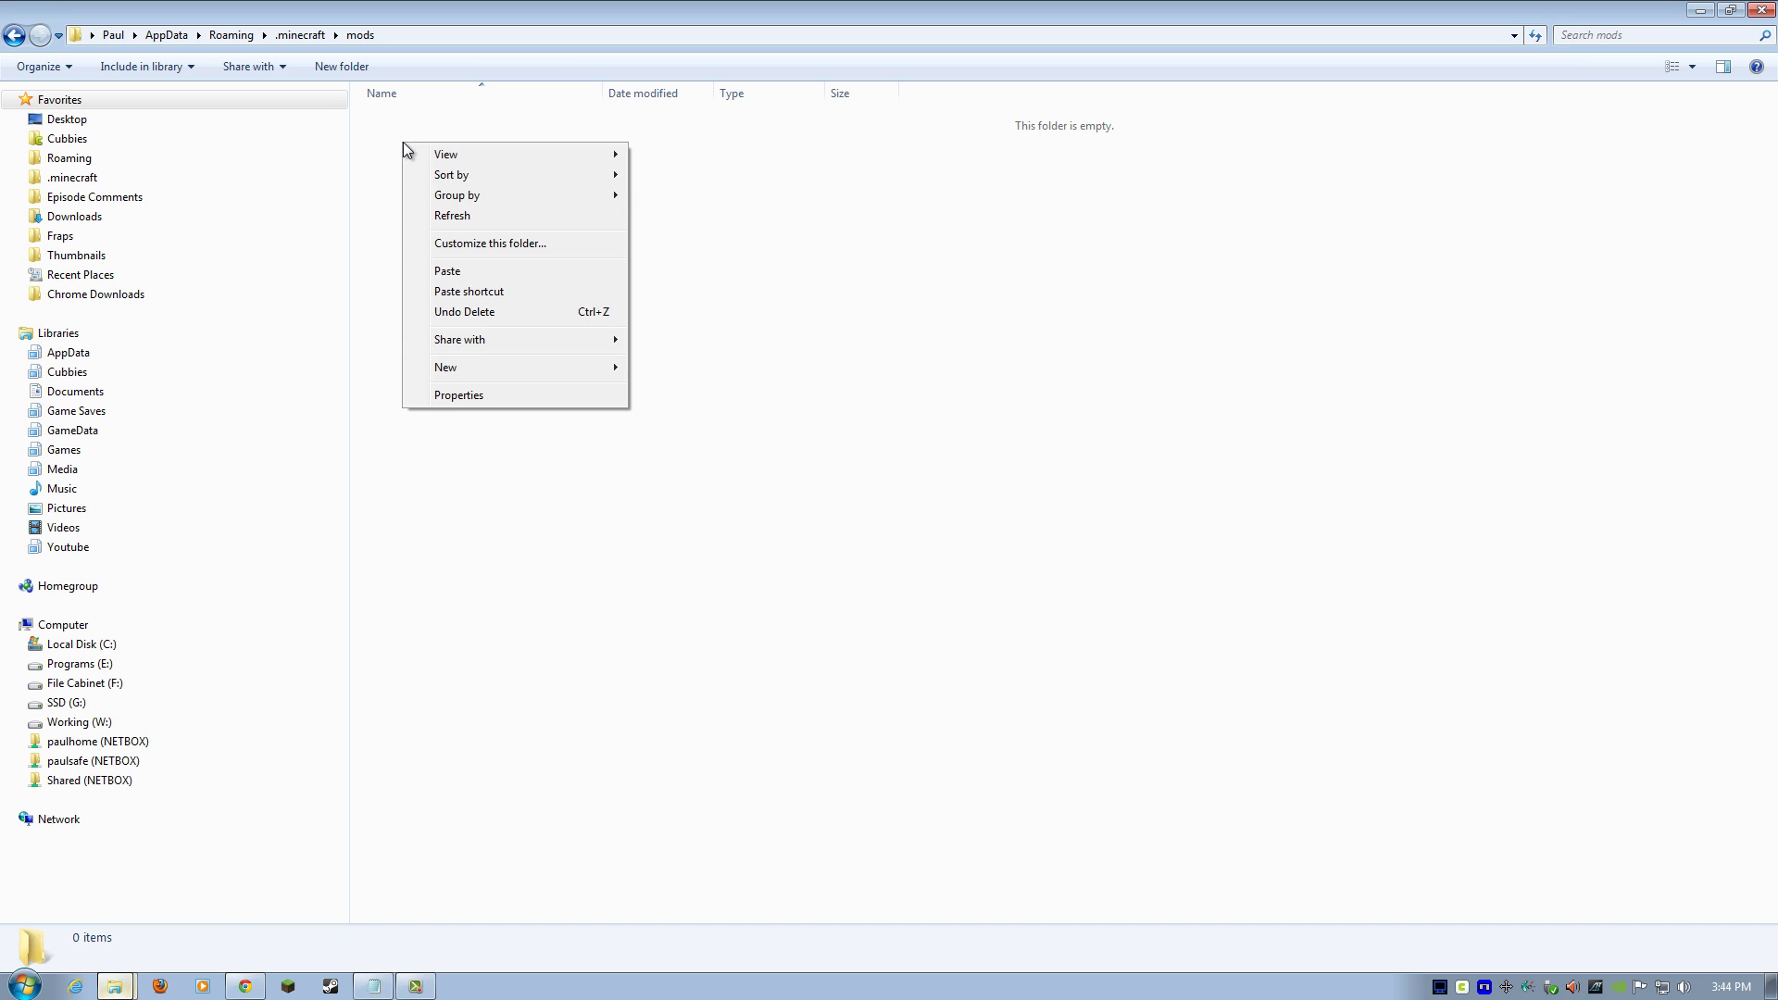
{"action": "left_click", "coordinate": [455, 278]}
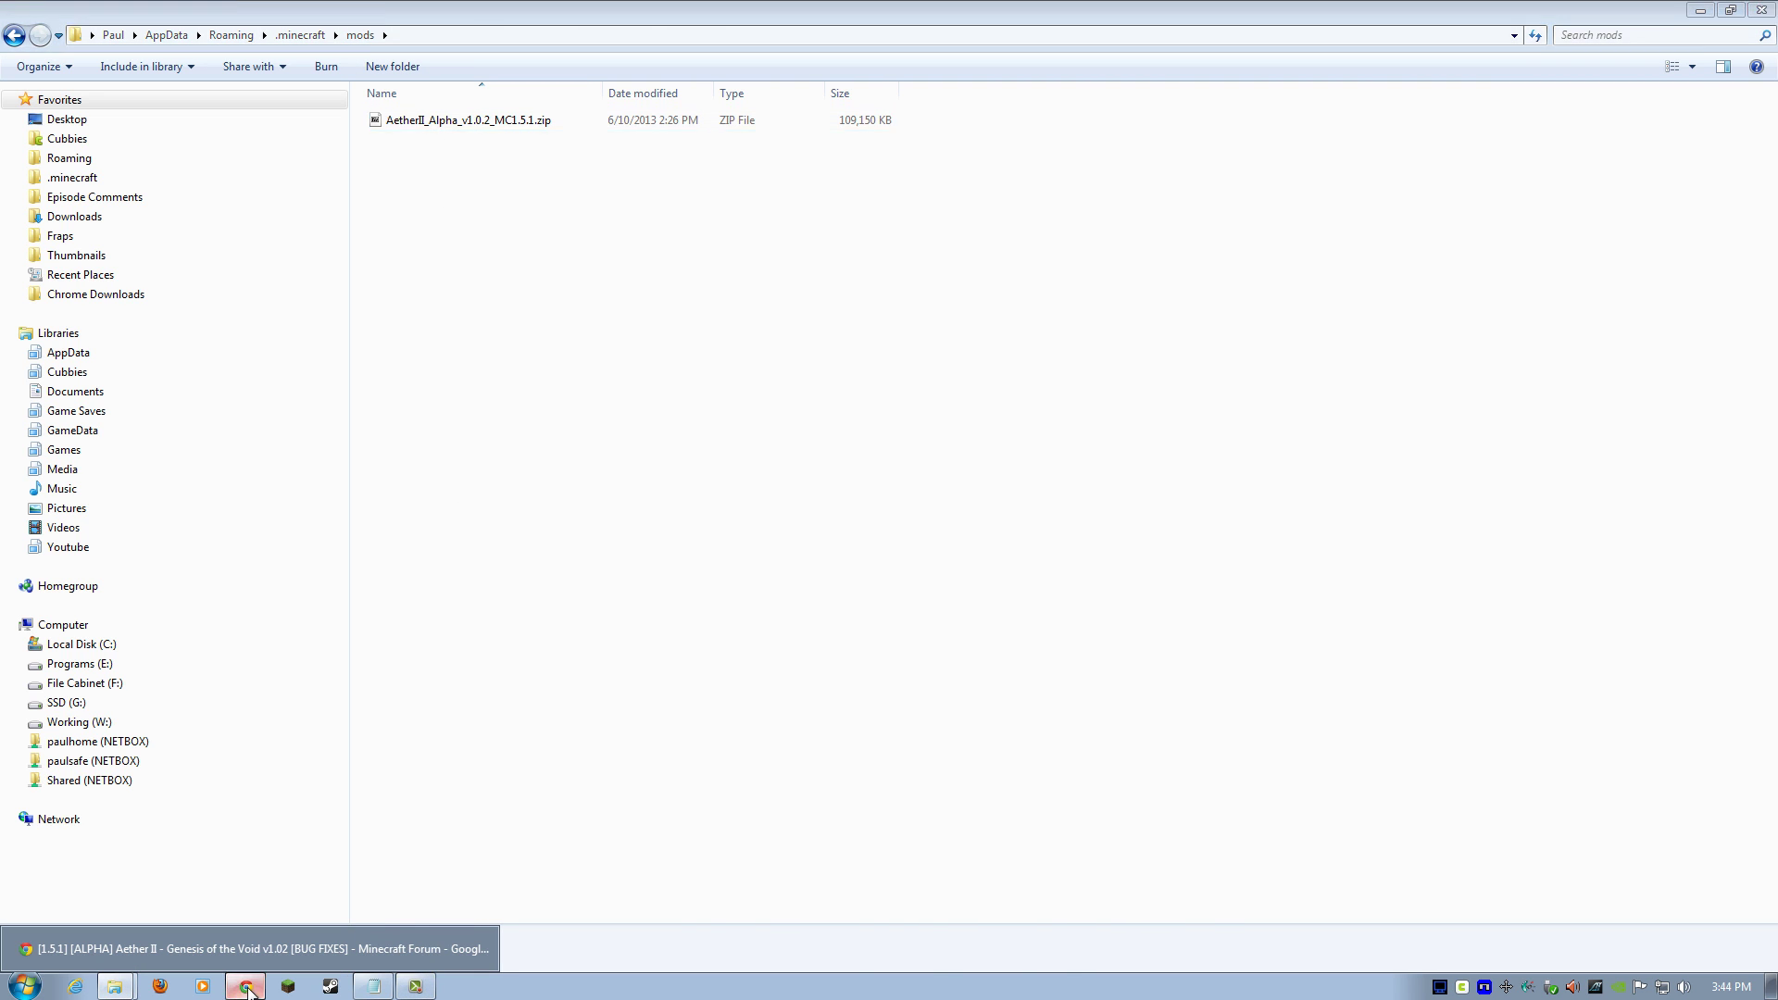
- Launch Minecraft with the saved login, maximize the game window and choose the Aether II main menu
{"action": "left_click", "coordinate": [245, 953]}
{"action": "left_click", "coordinate": [290, 988]}
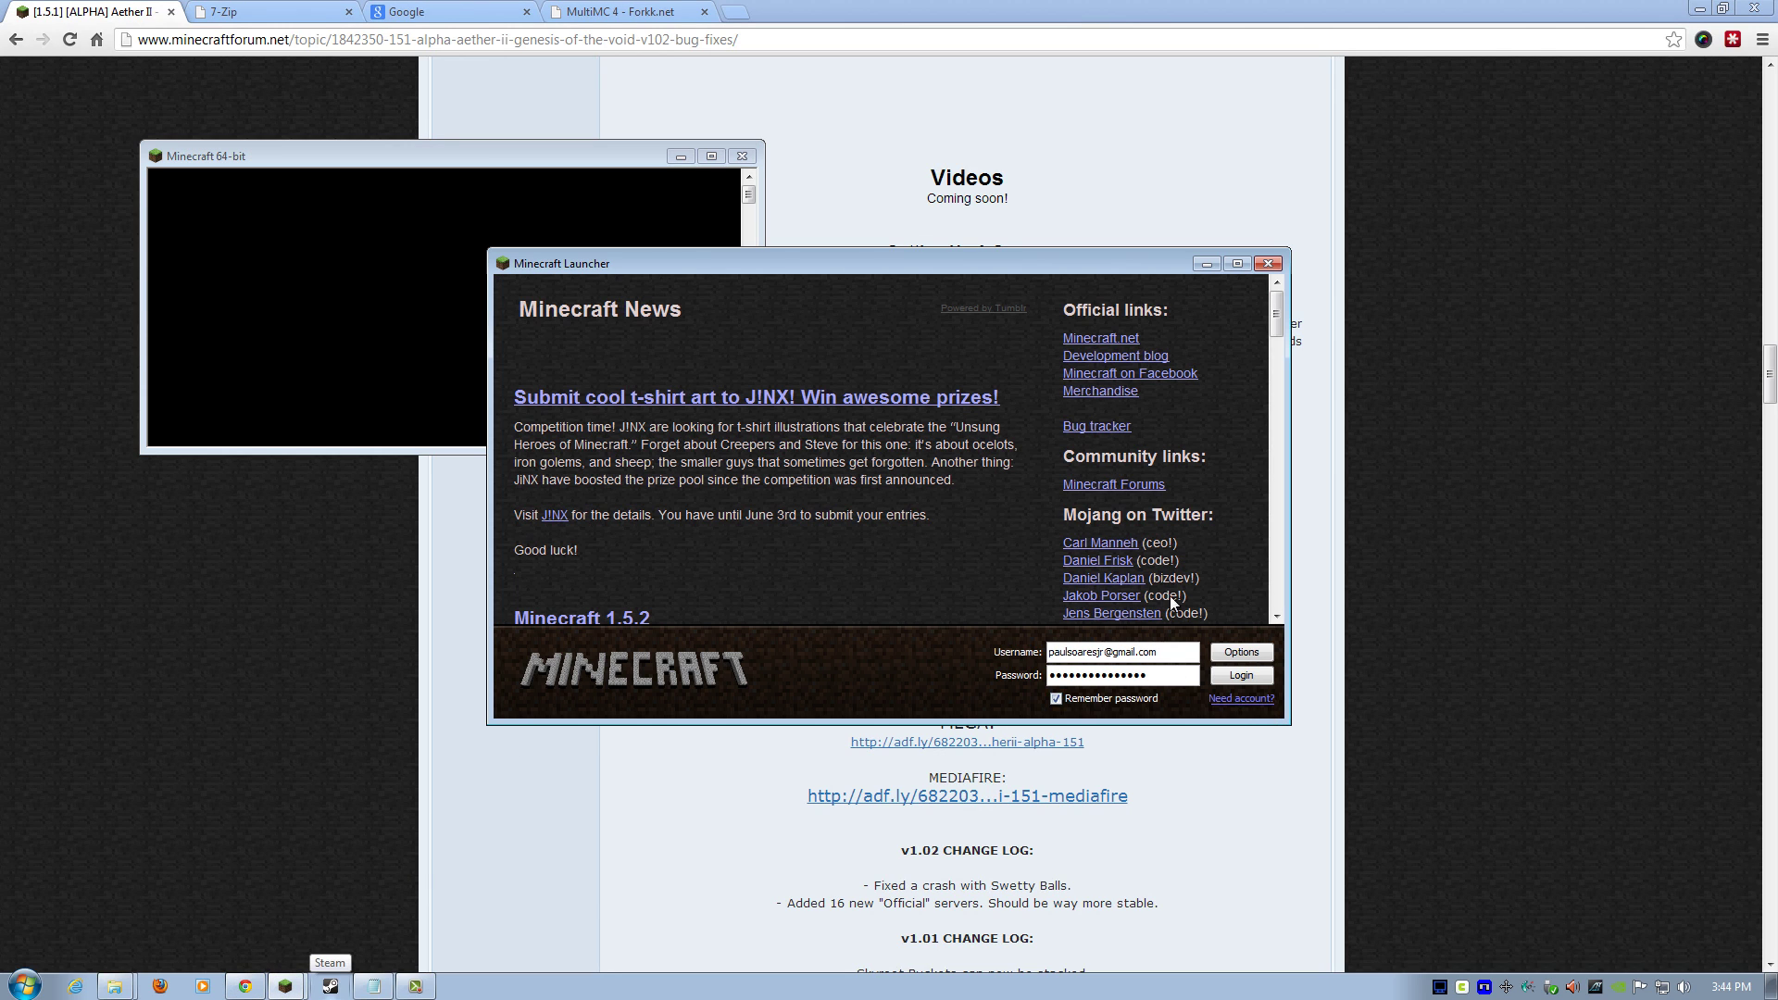
{"action": "left_click", "coordinate": [1240, 675]}
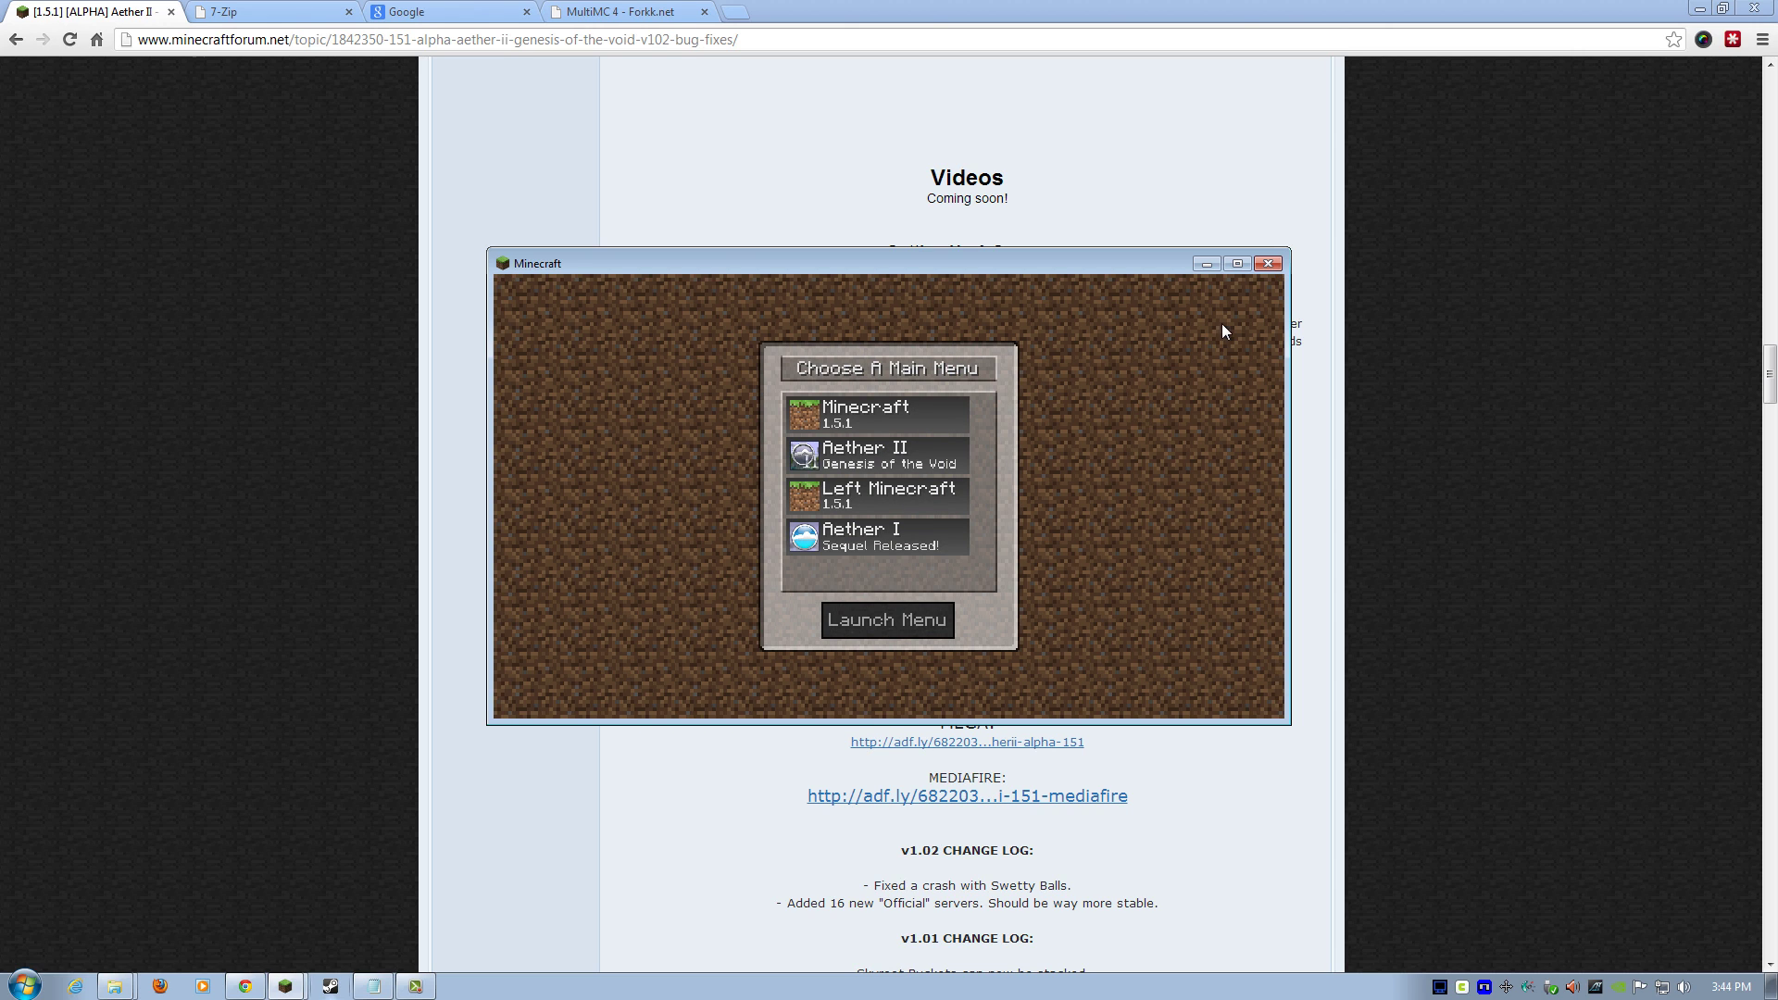
{"action": "left_click", "coordinate": [1238, 264]}
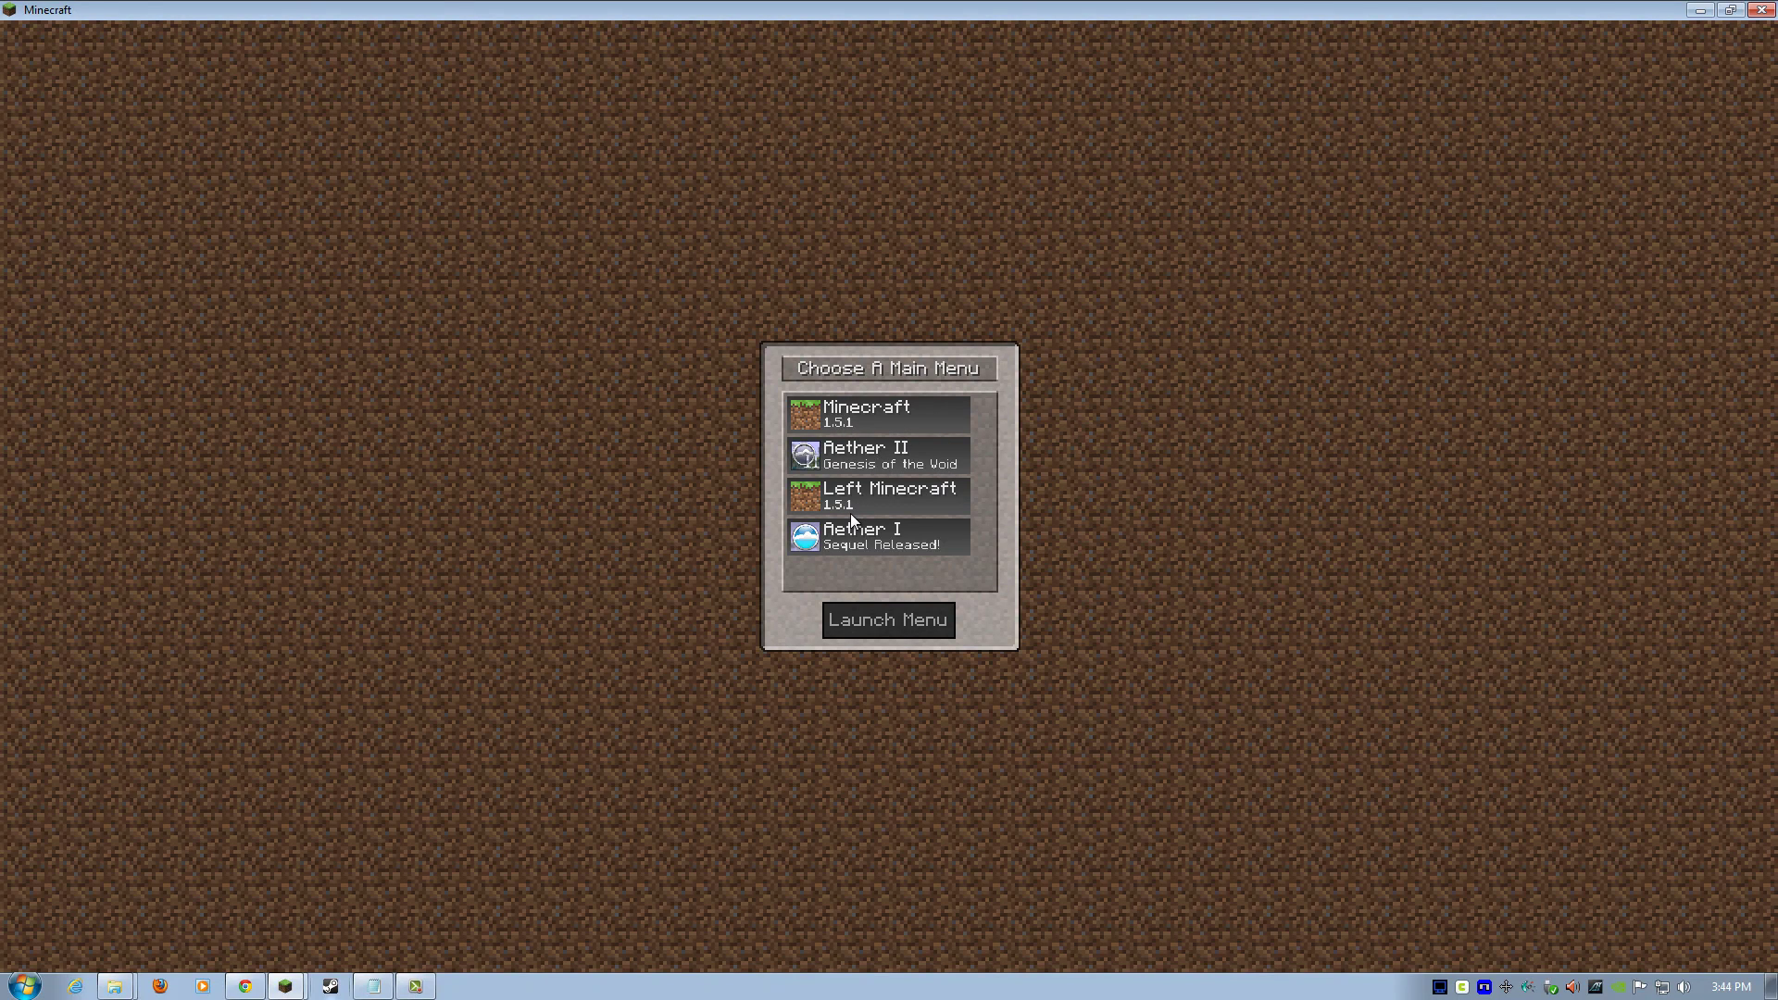
{"action": "left_click", "coordinate": [878, 454]}
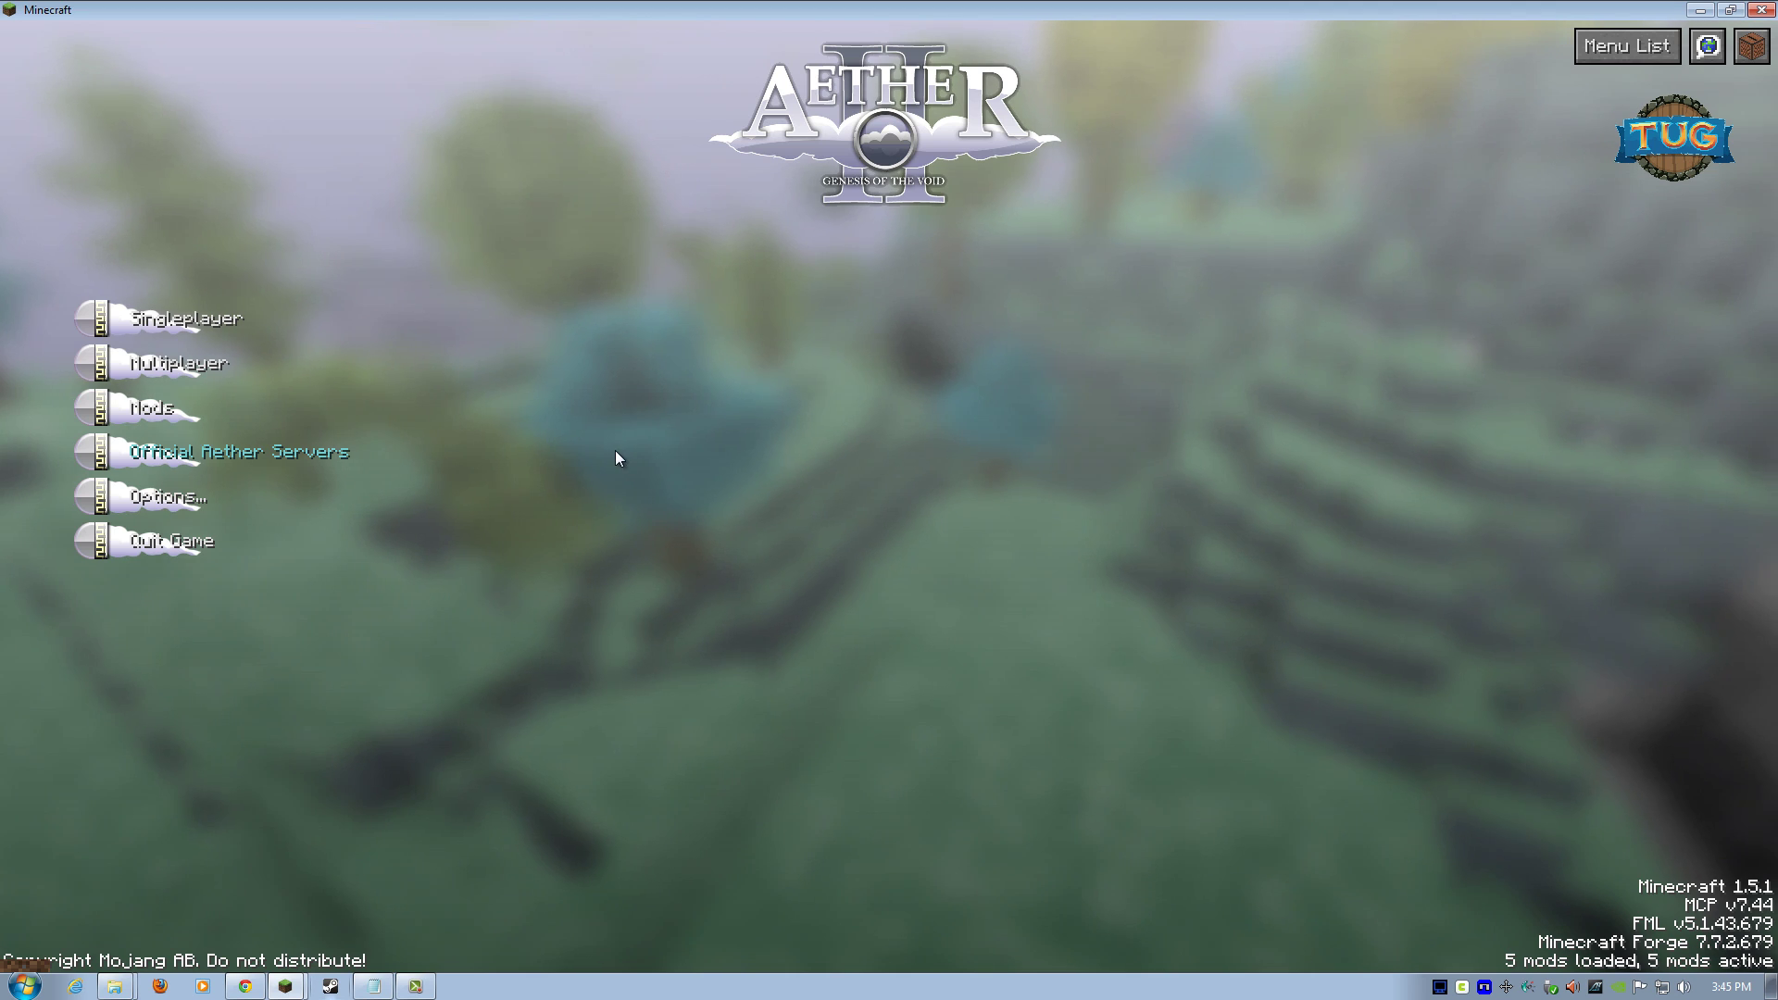
- Create a new singleplayer world named New World in Creative mode
{"action": "left_click", "coordinate": [208, 325]}
{"action": "left_click", "coordinate": [1028, 893]}
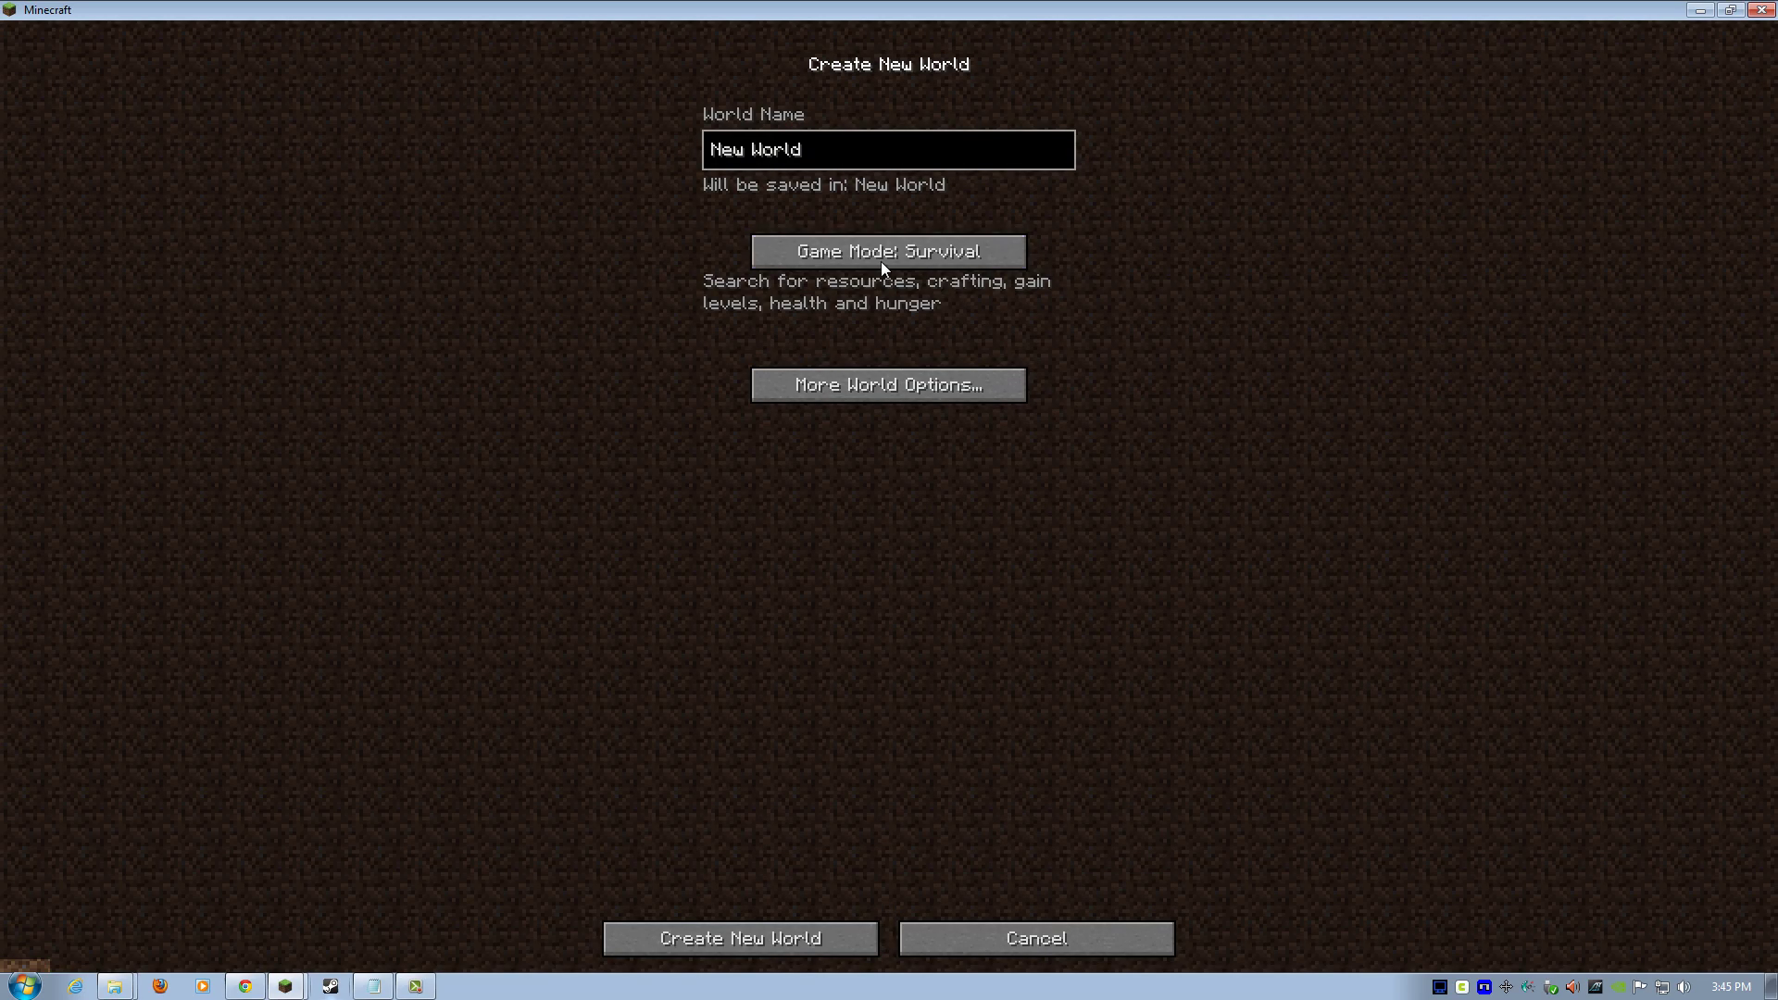
{"action": "left_click", "coordinate": [881, 262]}
{"action": "left_click", "coordinate": [884, 252]}
{"action": "left_click", "coordinate": [828, 926]}
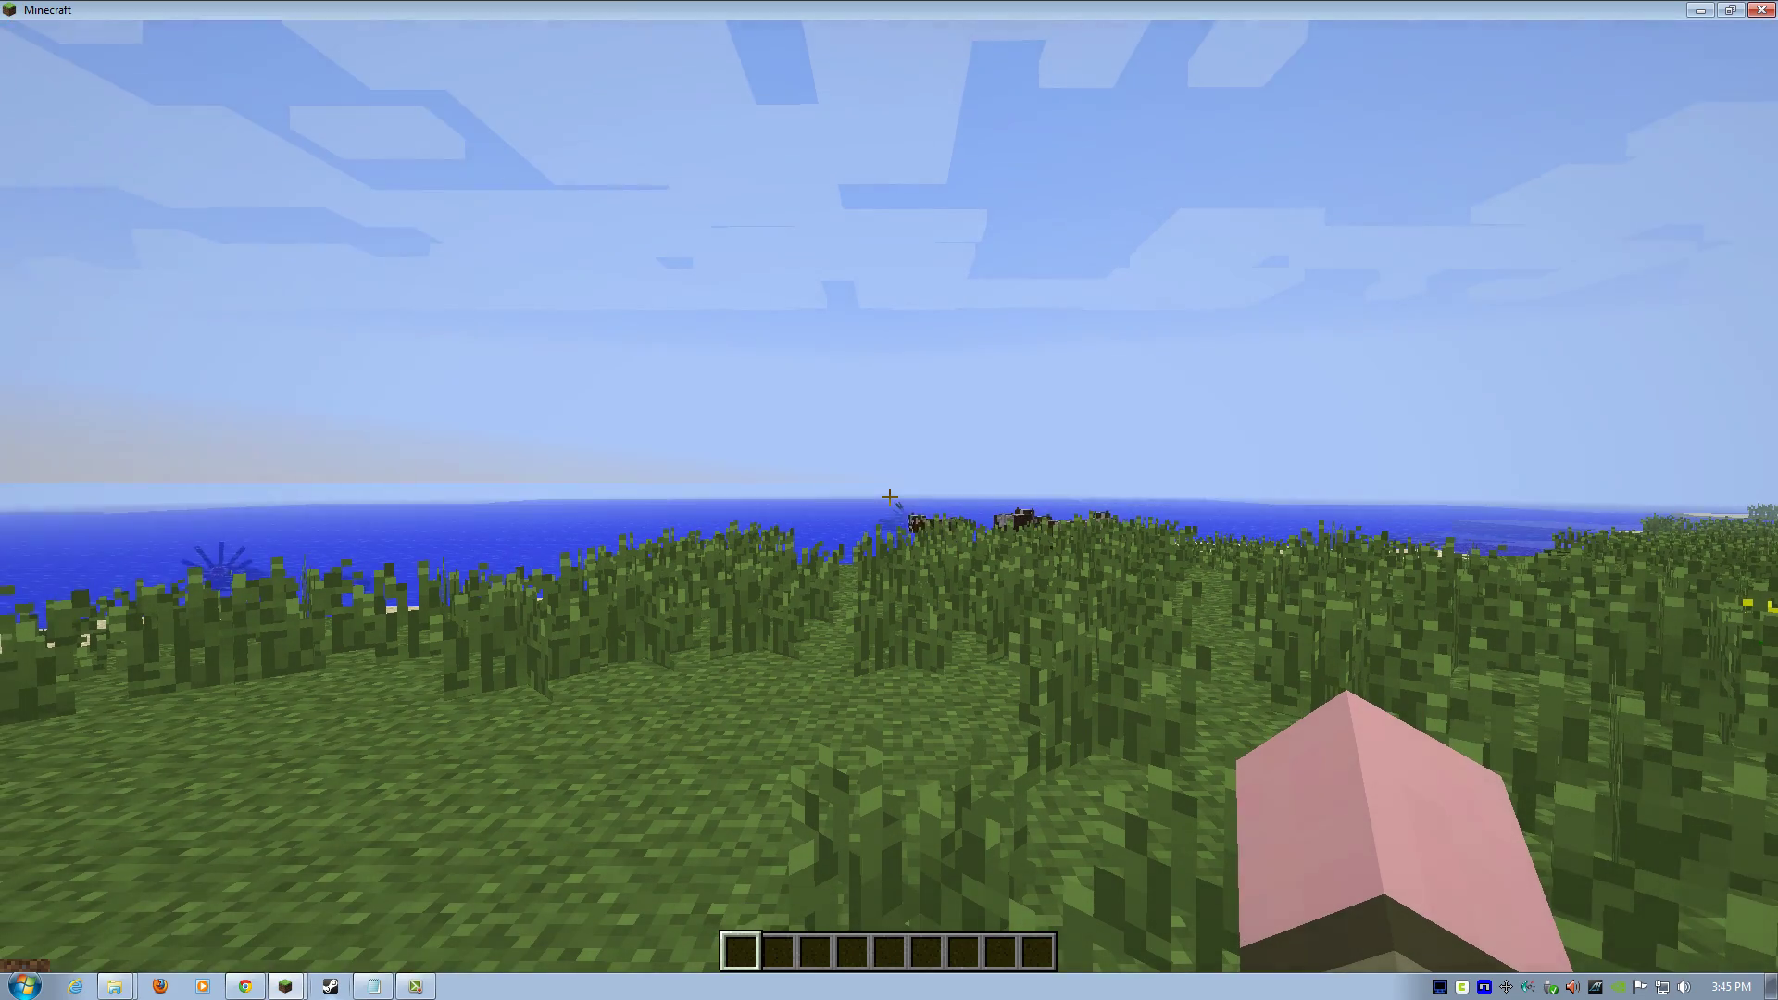
- Search the creative inventory for "glow" and put Glowstone in the first hotbar slot
{"action": "key", "text": "e"}
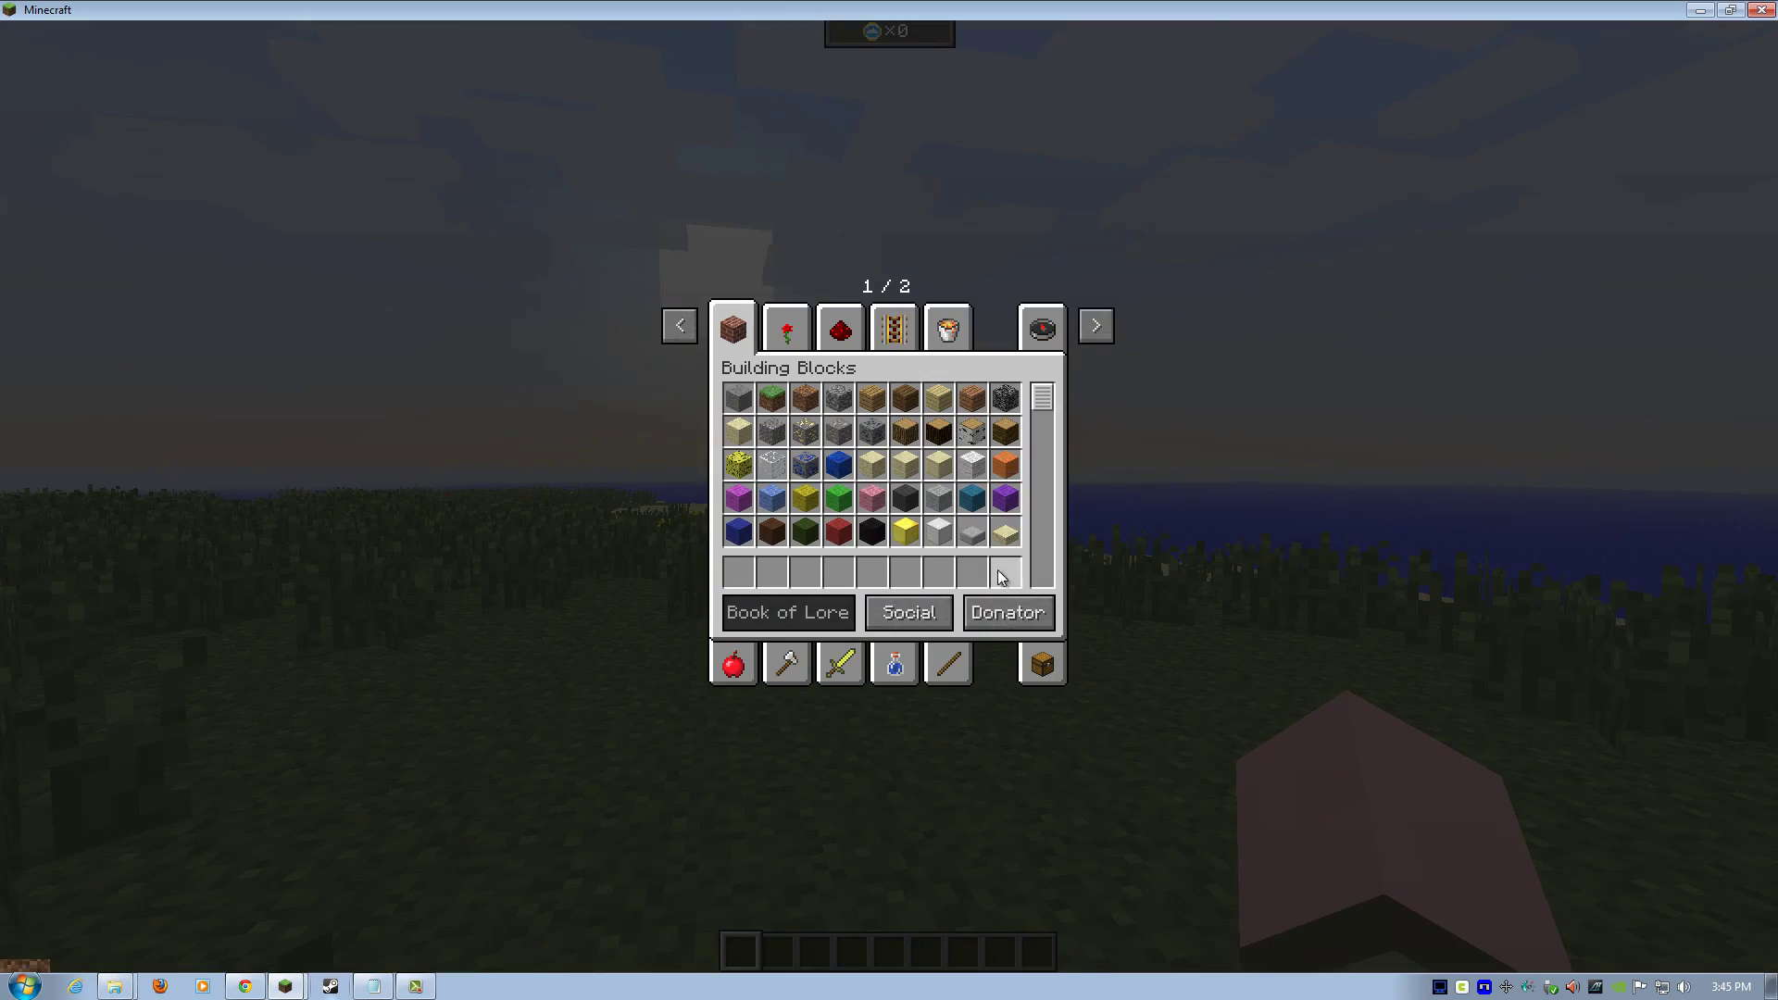
{"action": "left_click", "coordinate": [1041, 345]}
{"action": "type", "text": "g"}
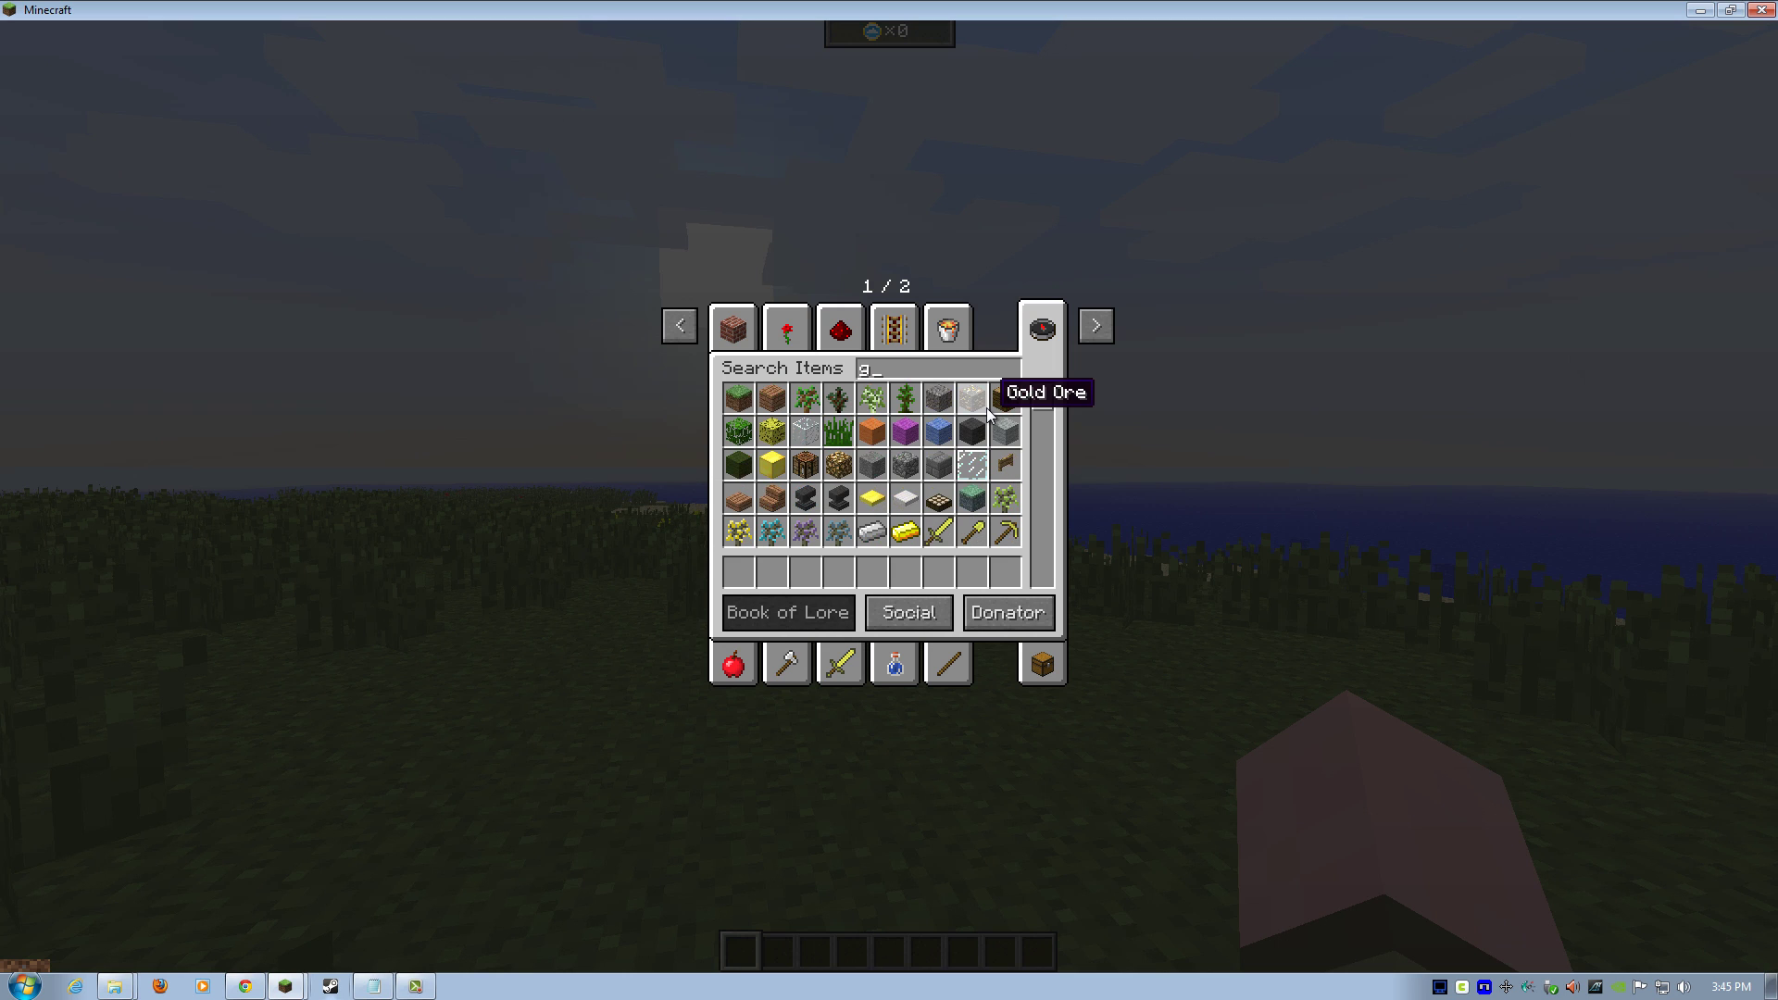
{"action": "type", "text": "low"}
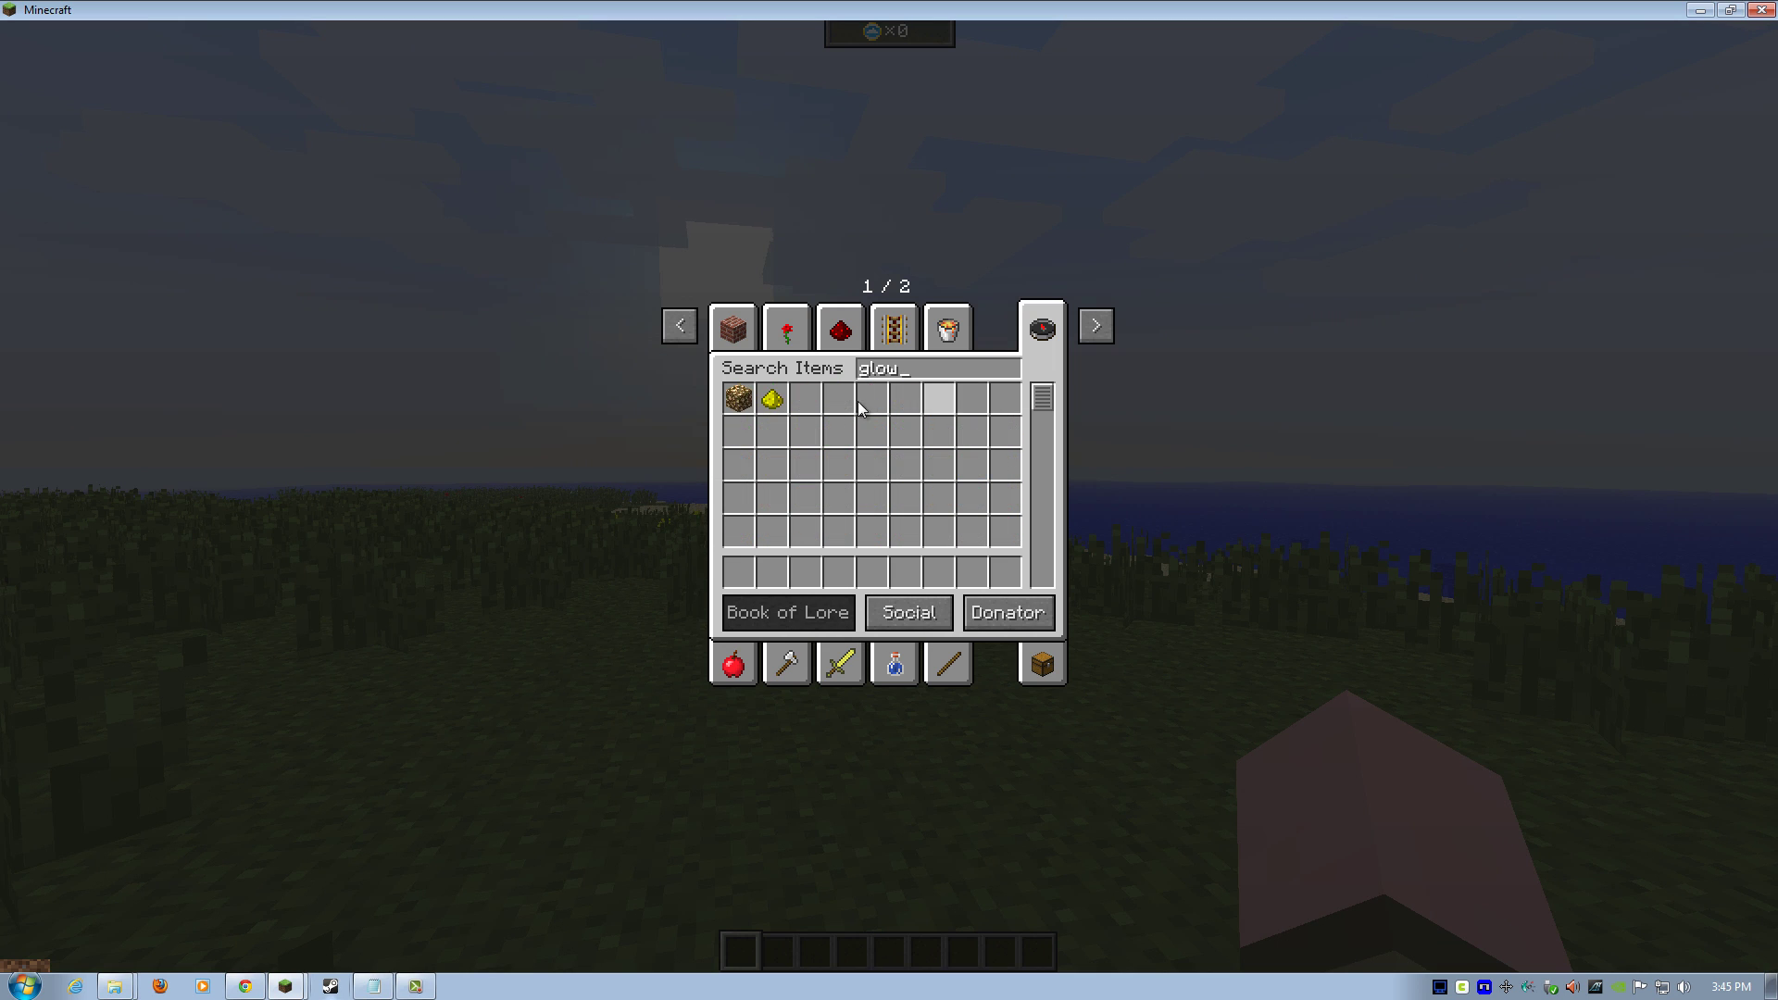
{"action": "left_click", "coordinate": [738, 399]}
{"action": "left_click", "coordinate": [739, 572]}
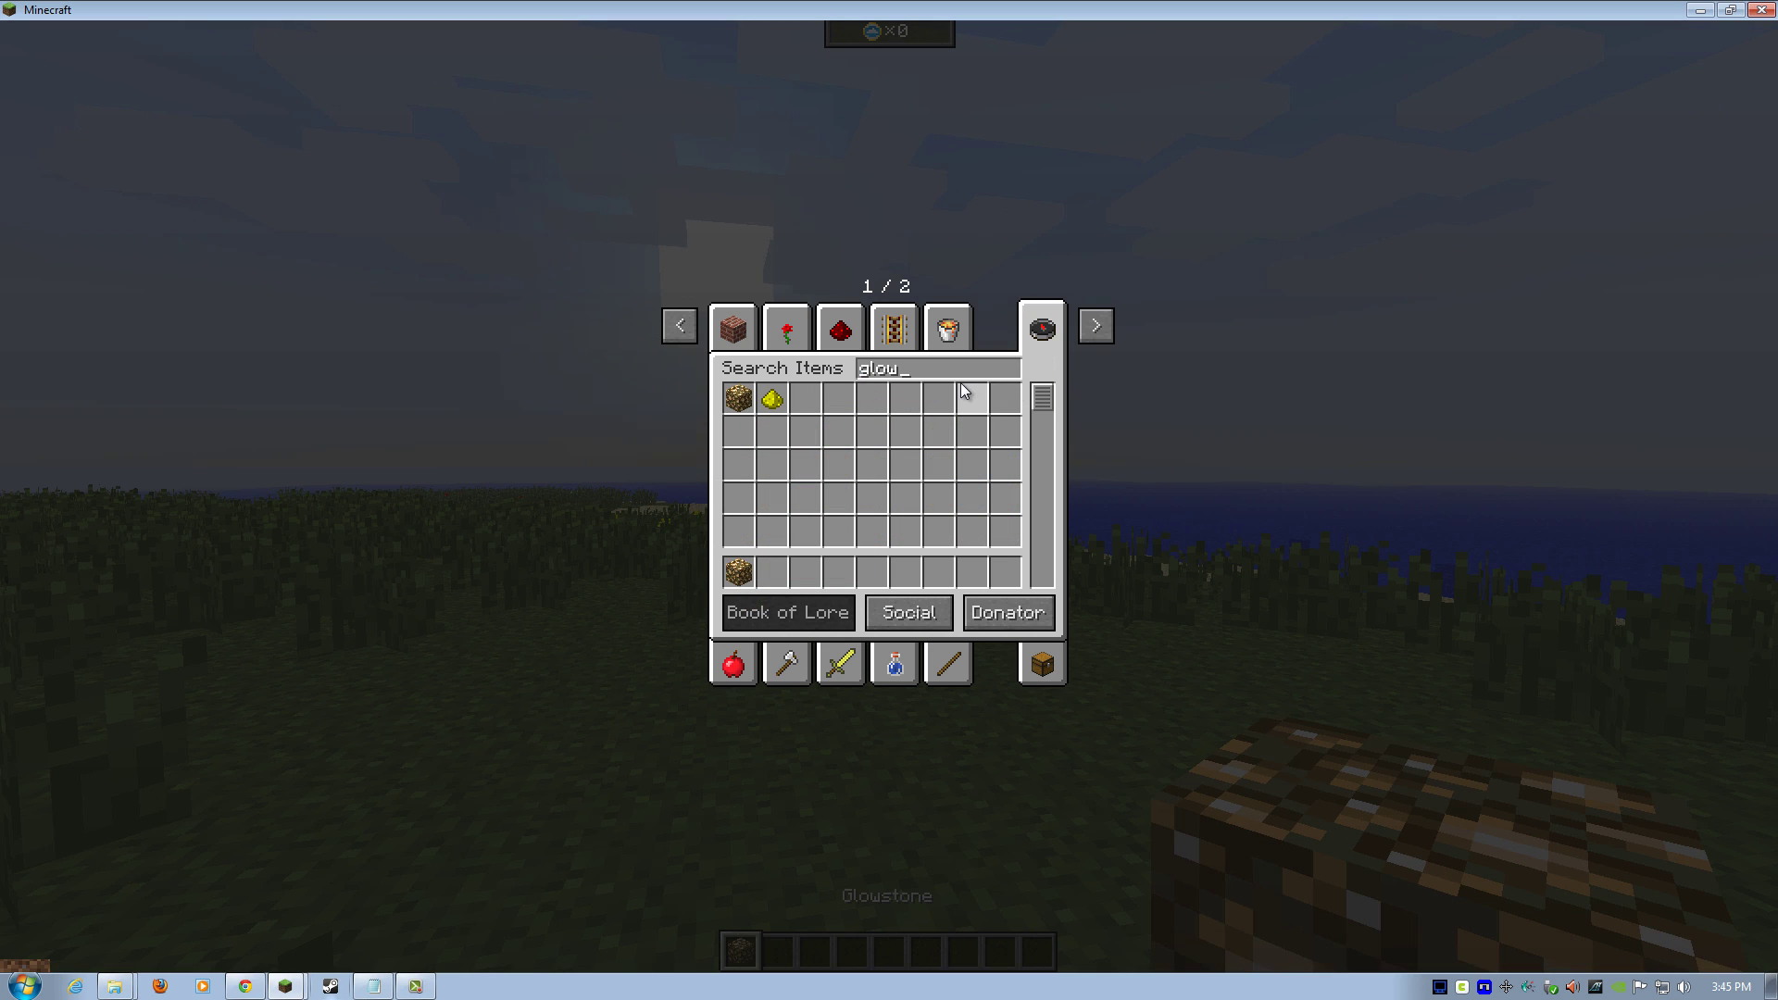
- Search the inventory for "wa" instead, put a Water Bucket in the second hotbar slot and close the inventory
{"action": "key", "text": "BackSpace"}
{"action": "key", "text": "BackSpace"}
{"action": "key", "text": "BackSpace"}
{"action": "key", "text": "BackSpace"}
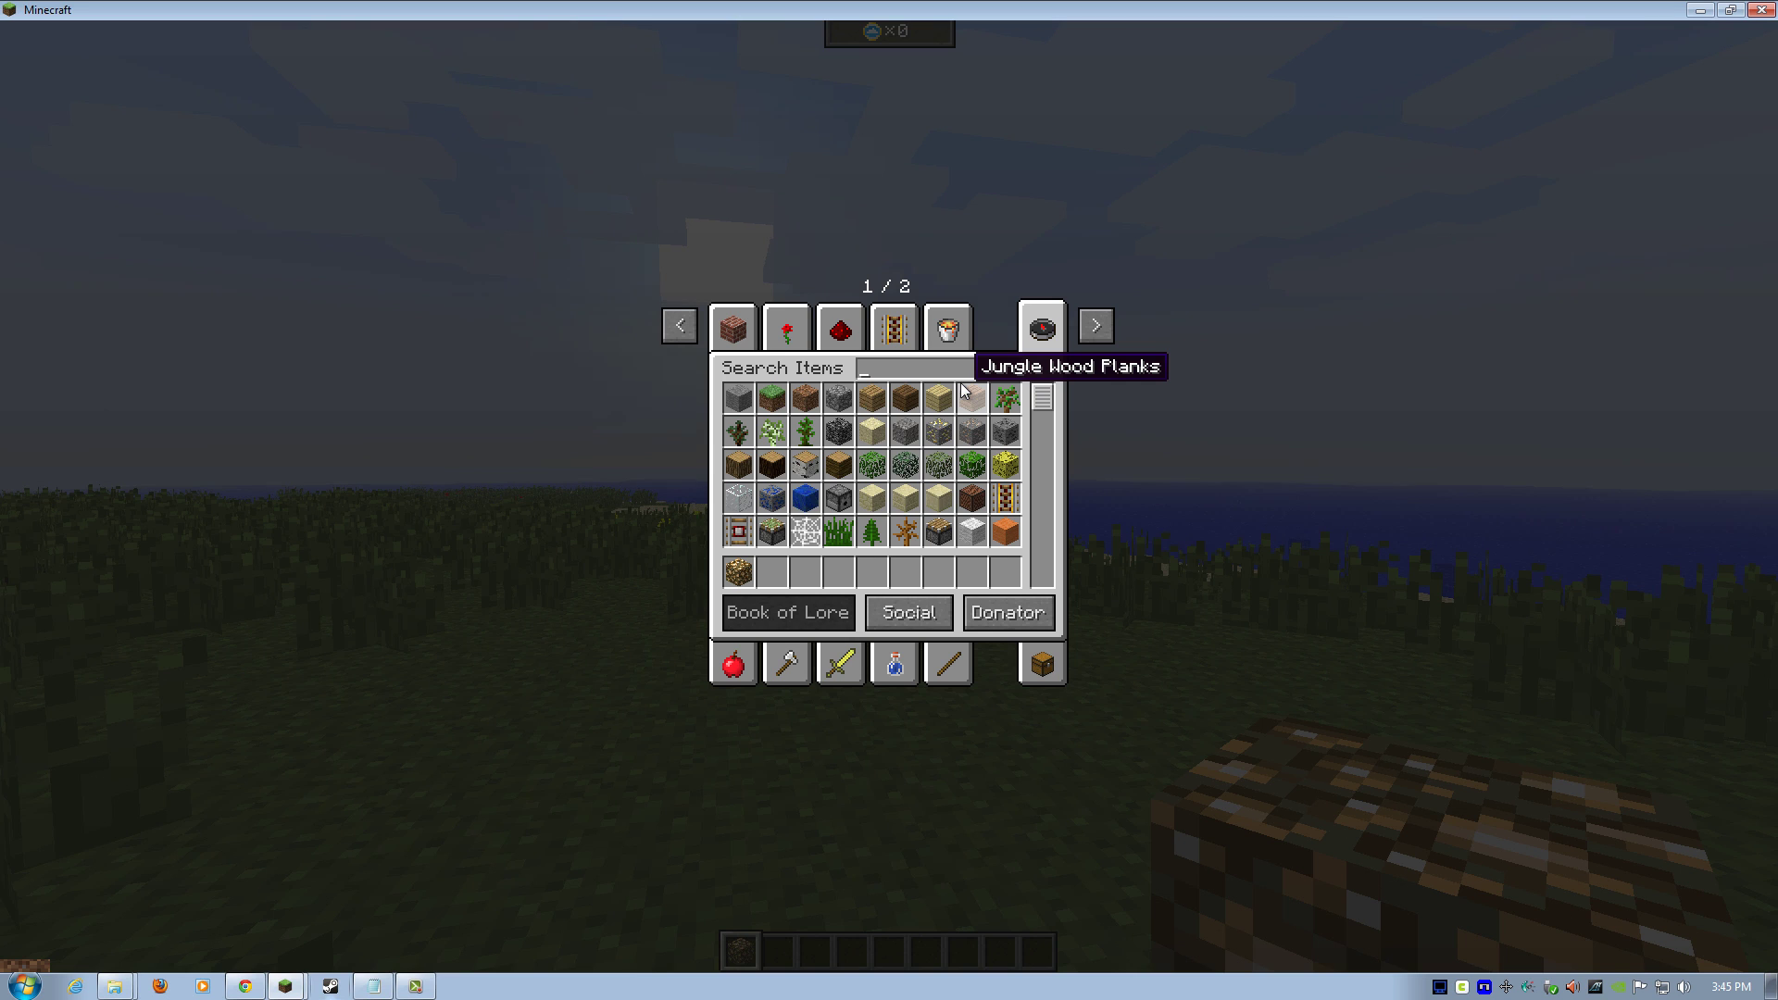
{"action": "type", "text": "wa"}
{"action": "left_click", "coordinate": [963, 389]}
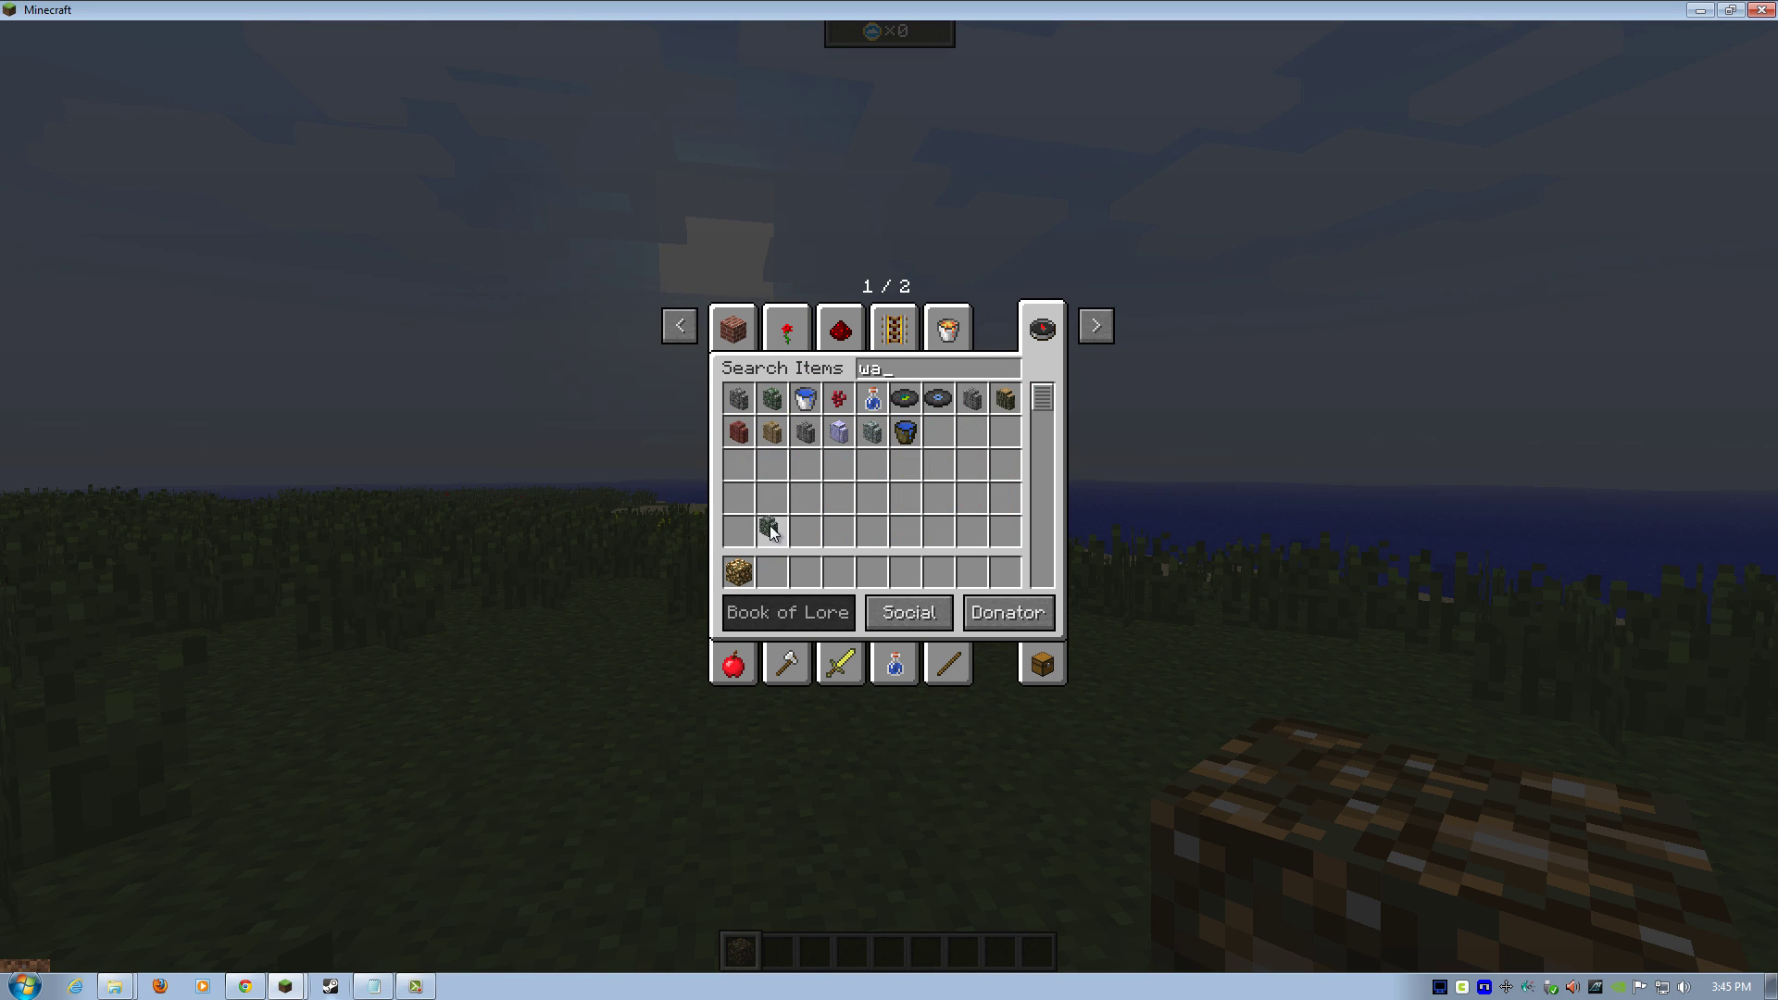
{"action": "left_click", "coordinate": [778, 399]}
{"action": "left_click", "coordinate": [805, 398]}
{"action": "left_click", "coordinate": [771, 573]}
{"action": "key", "text": "e"}
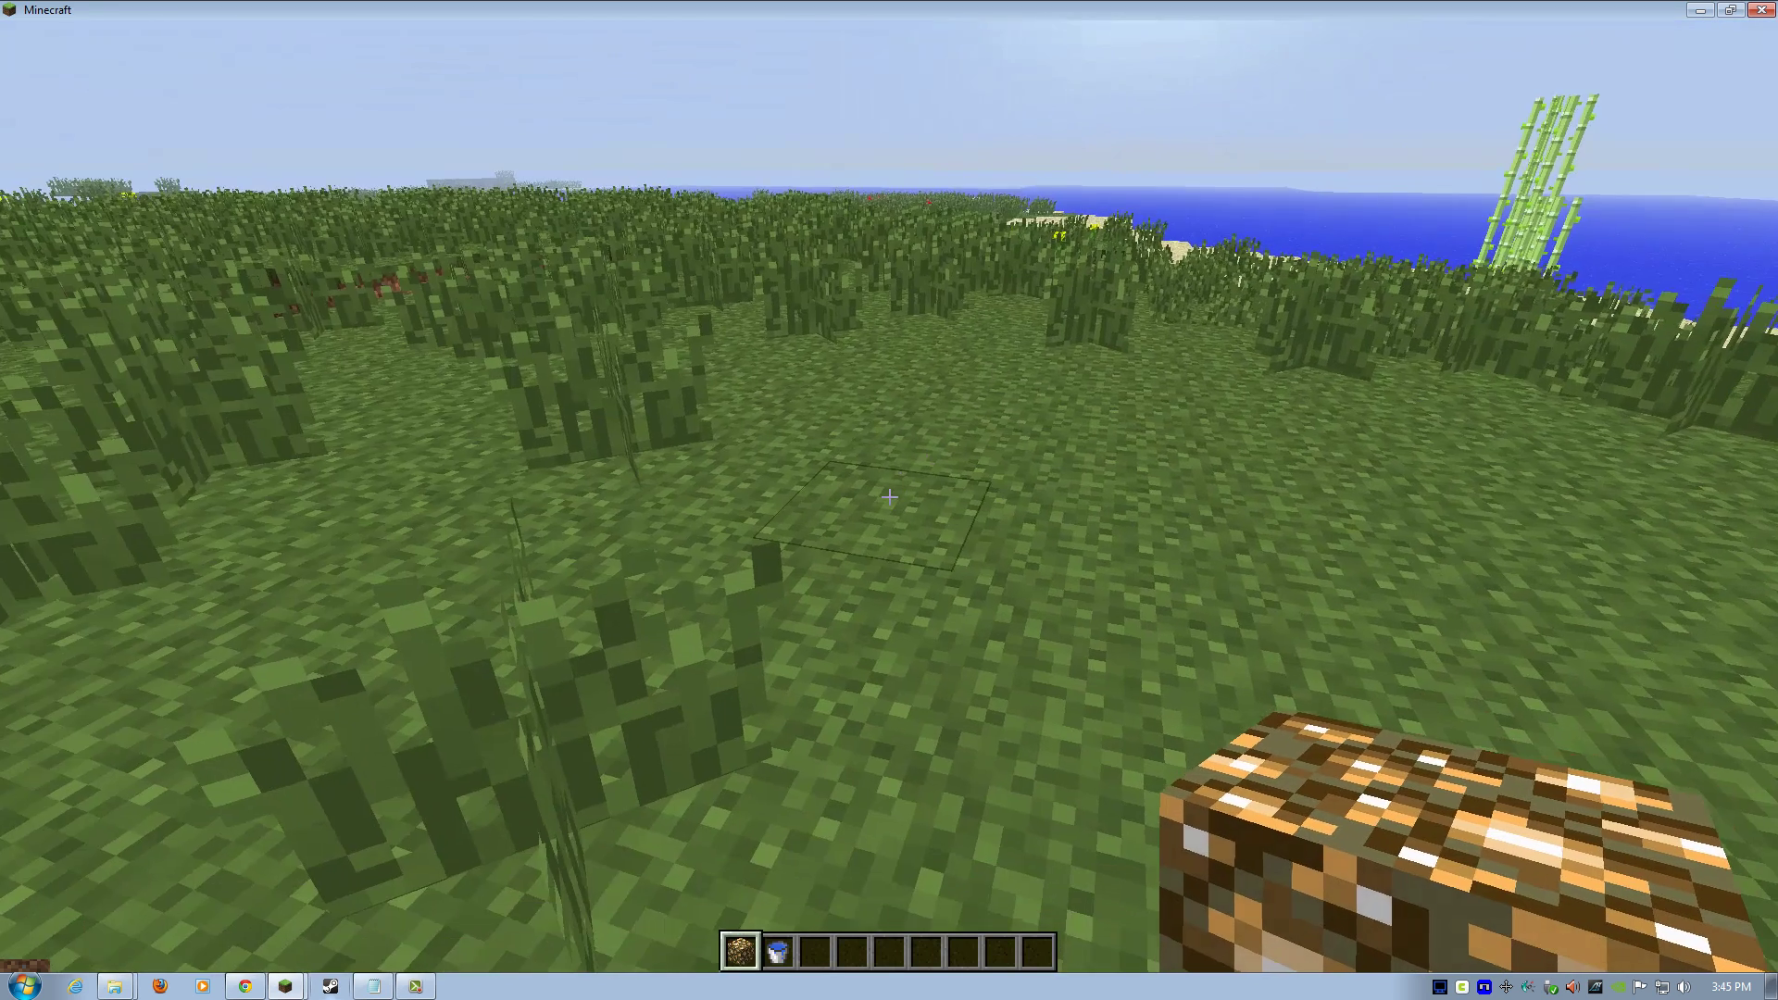
- Build an upright rectangular portal frame from glowstone blocks on the grass, four blocks wide
{"action": "right_click", "coordinate": [889, 498]}
{"action": "right_click", "coordinate": [889, 497]}
{"action": "right_click", "coordinate": [890, 498]}
{"action": "right_click", "coordinate": [890, 497]}
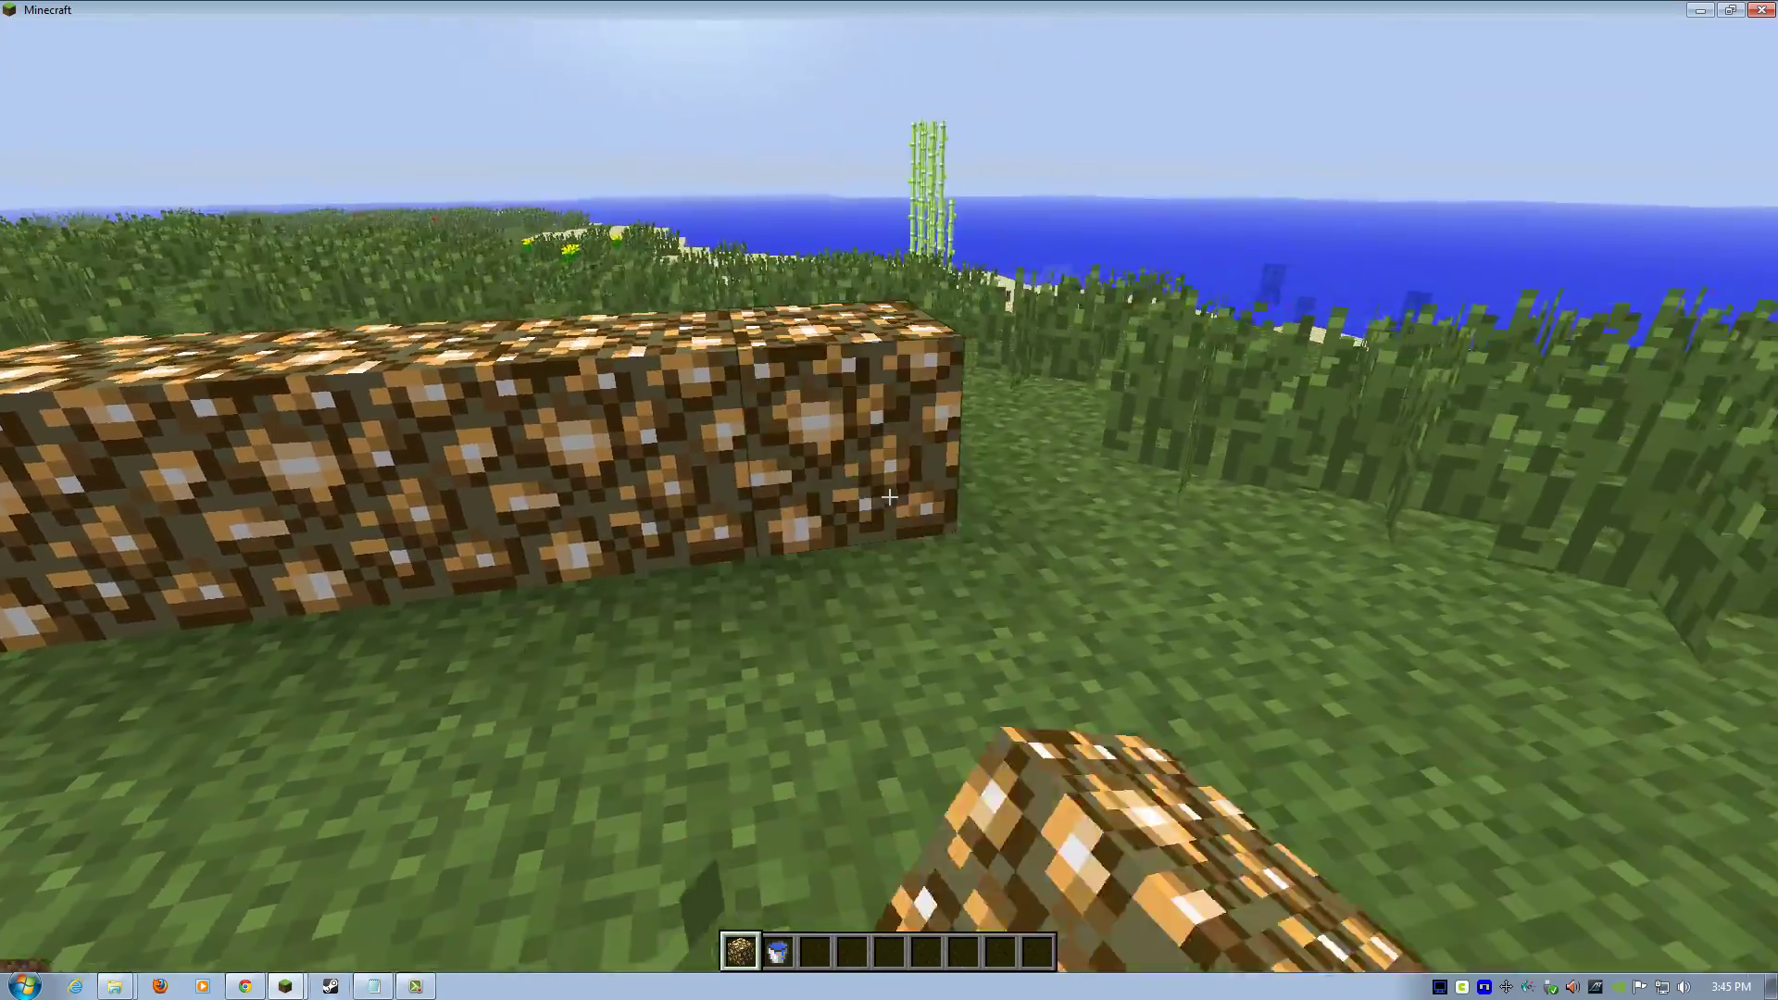
{"action": "right_click", "coordinate": [889, 497]}
{"action": "right_click", "coordinate": [889, 497]}
{"action": "right_click", "coordinate": [890, 497]}
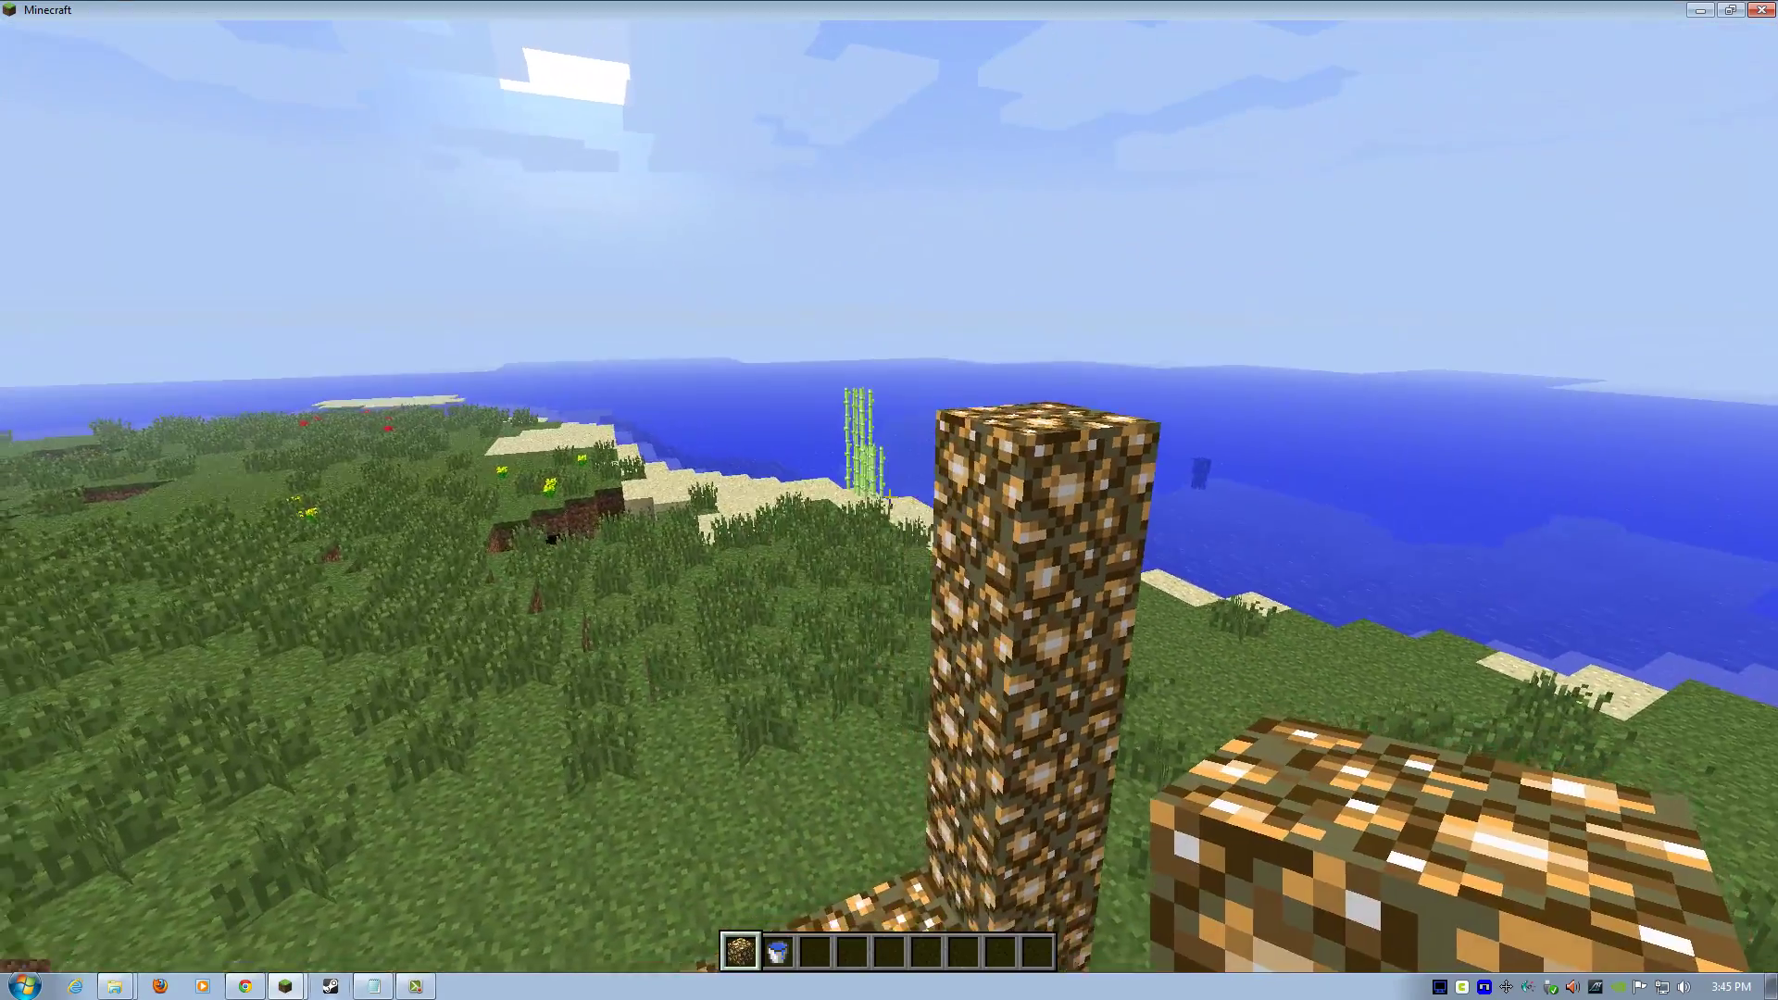
{"action": "right_click", "coordinate": [889, 498]}
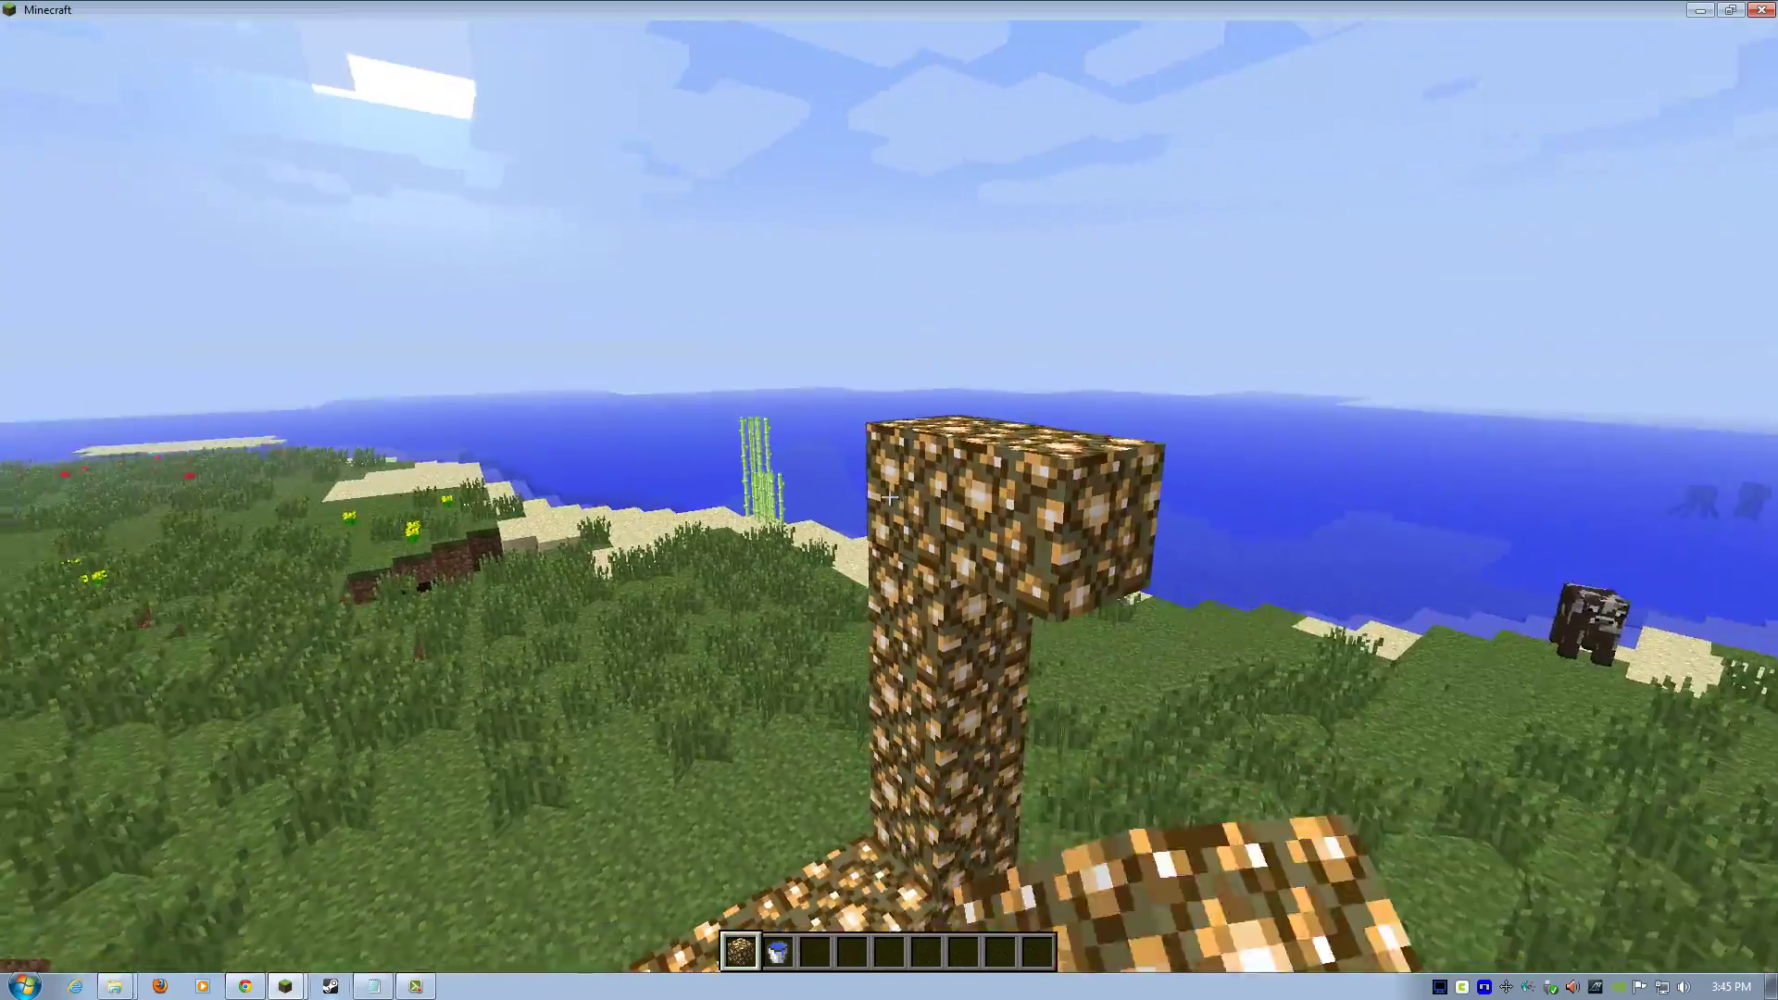
{"action": "left_click", "coordinate": [890, 497]}
{"action": "right_click", "coordinate": [889, 497]}
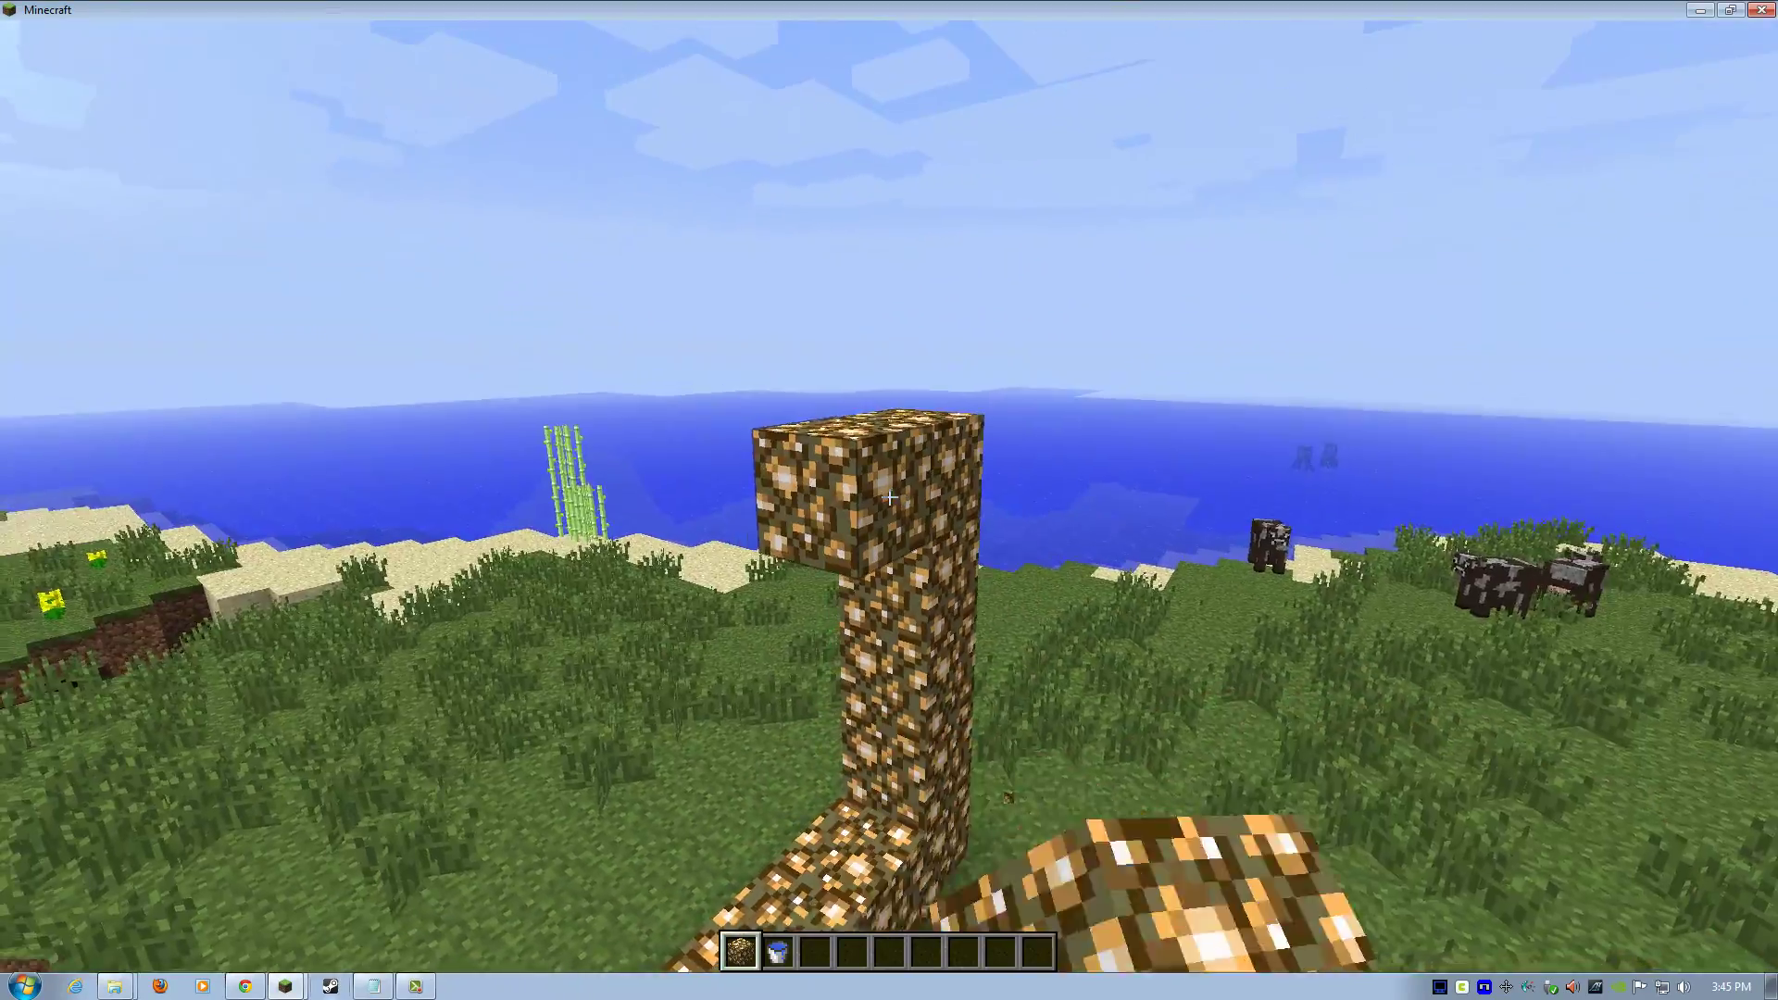
{"action": "right_click", "coordinate": [889, 497]}
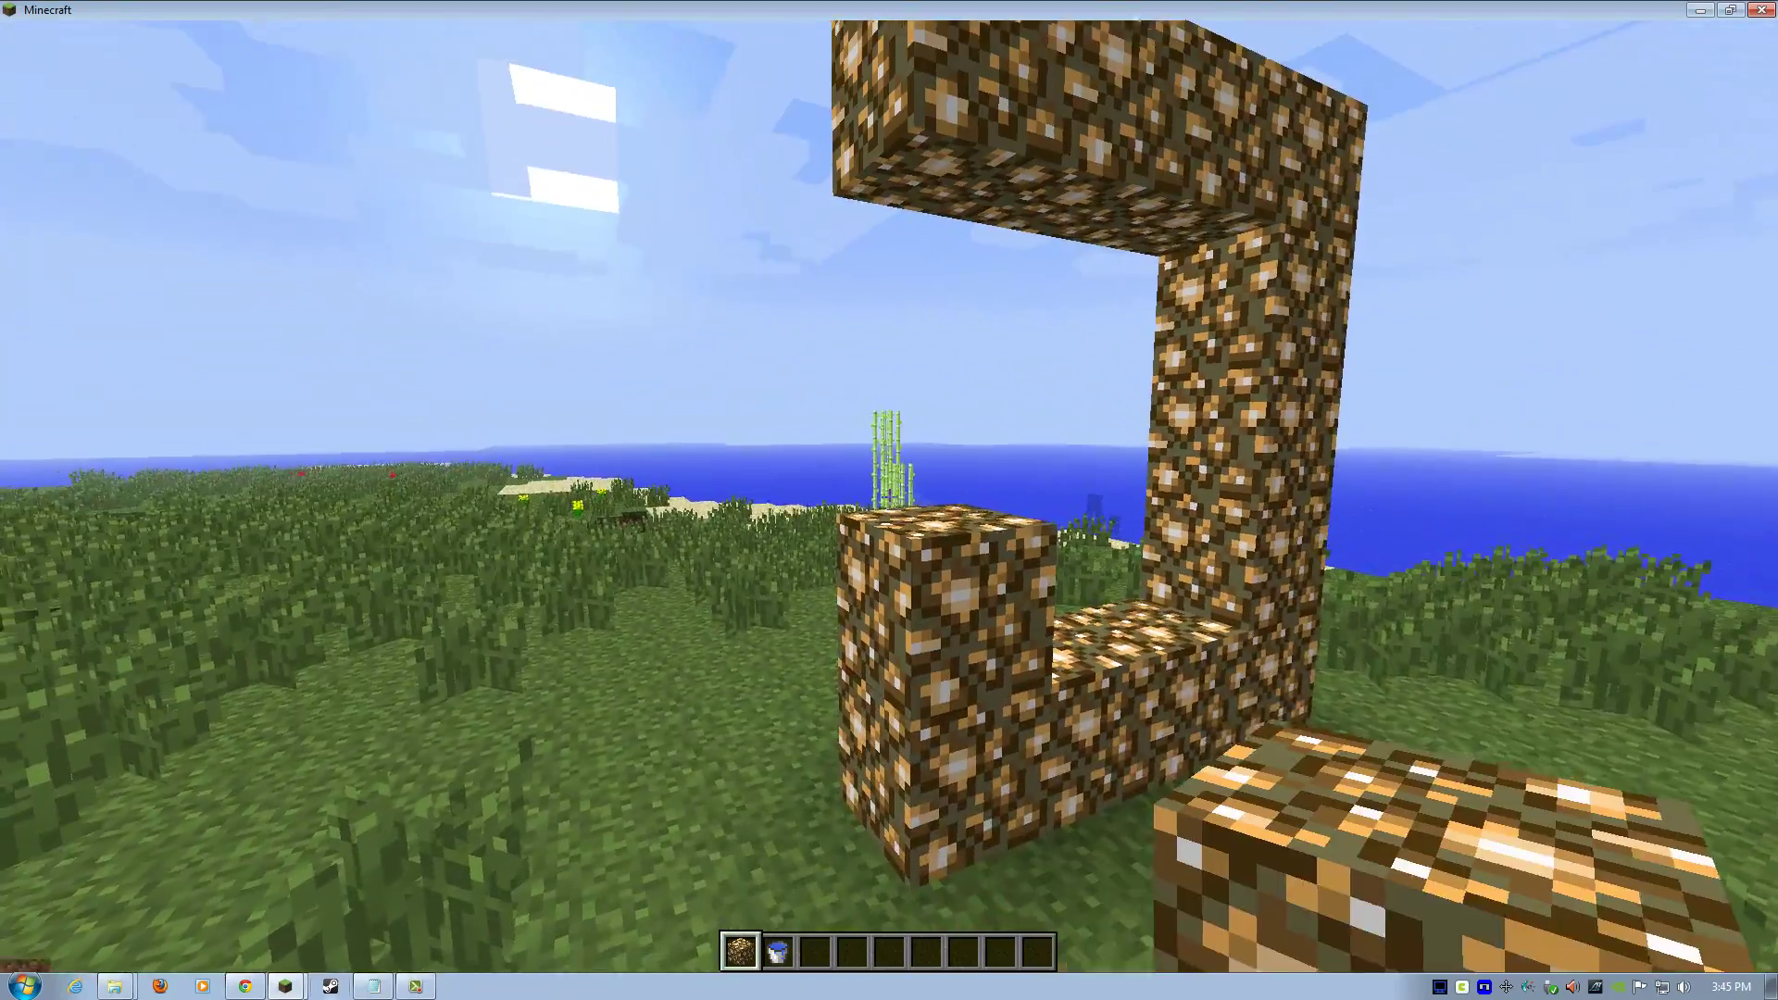
{"action": "right_click", "coordinate": [889, 498]}
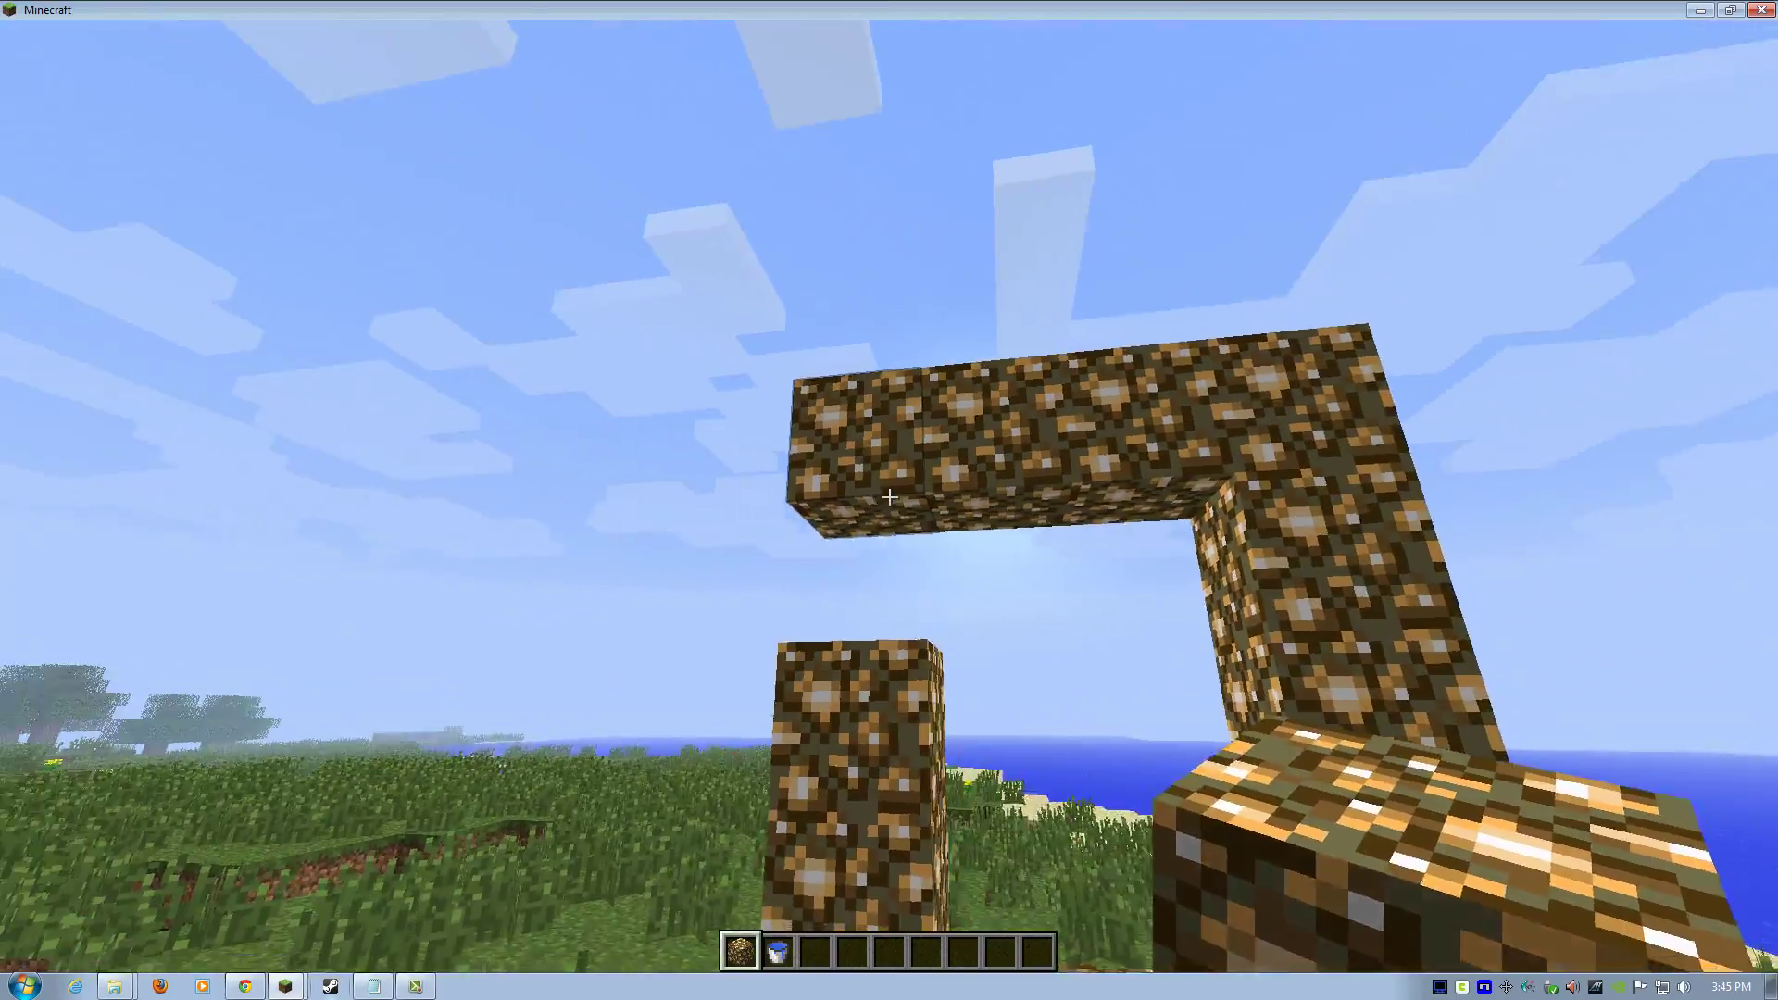
{"action": "right_click", "coordinate": [889, 497]}
- Activate the portal by pouring the water bucket inside the glowstone frame, and walk through it into the Aether
{"action": "key", "text": "2"}
{"action": "right_click", "coordinate": [889, 497]}
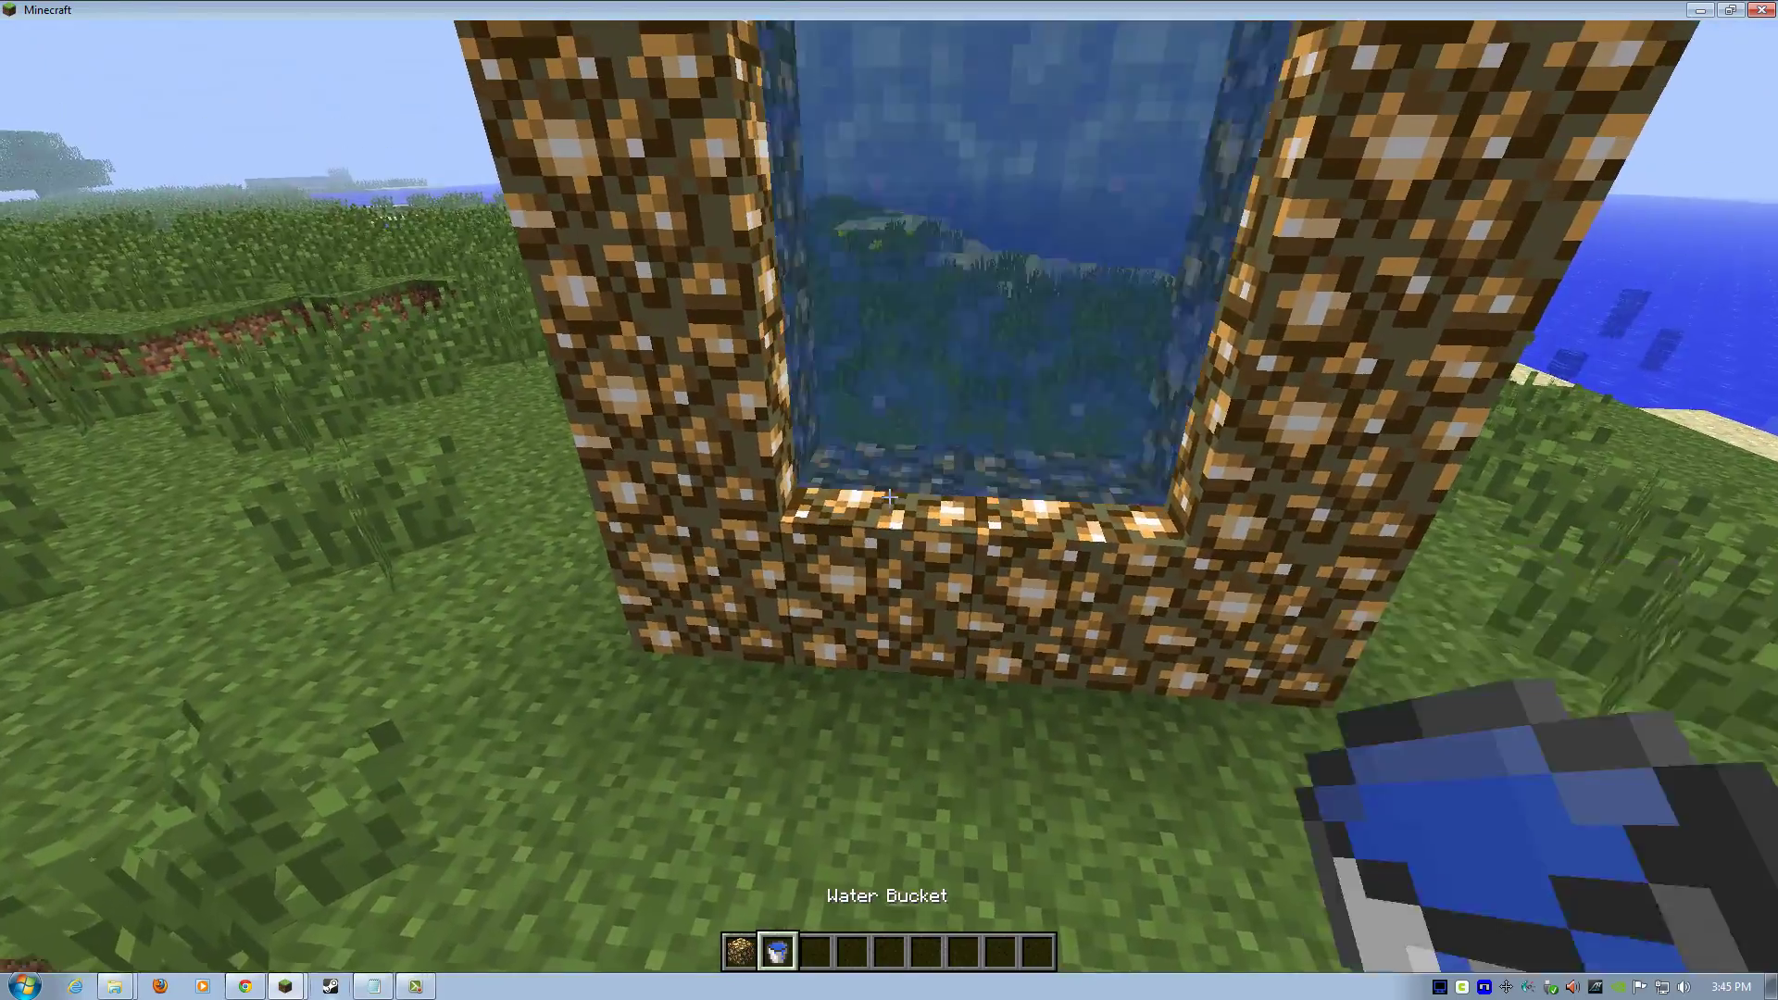
{"action": "key", "text": "s"}
{"action": "key", "text": "w"}
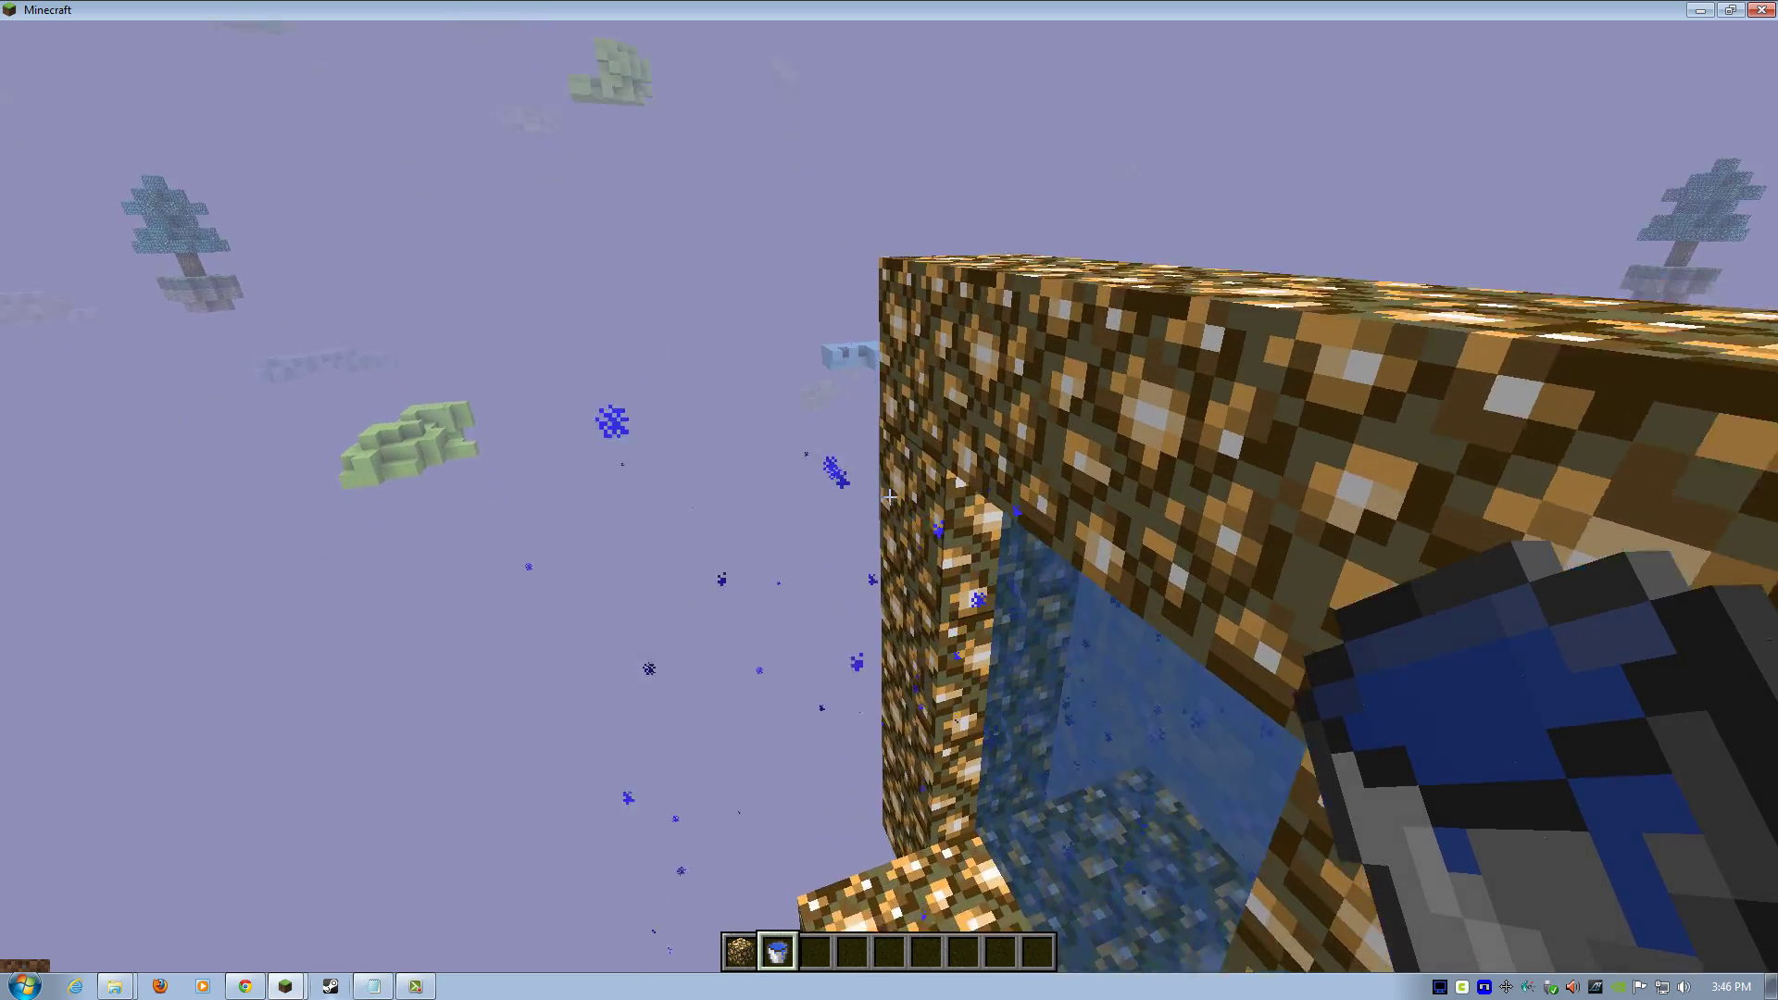
- Switch to the third-person view facing the character beside the portal
{"action": "key", "text": "F5"}
{"action": "key", "text": "F5"}
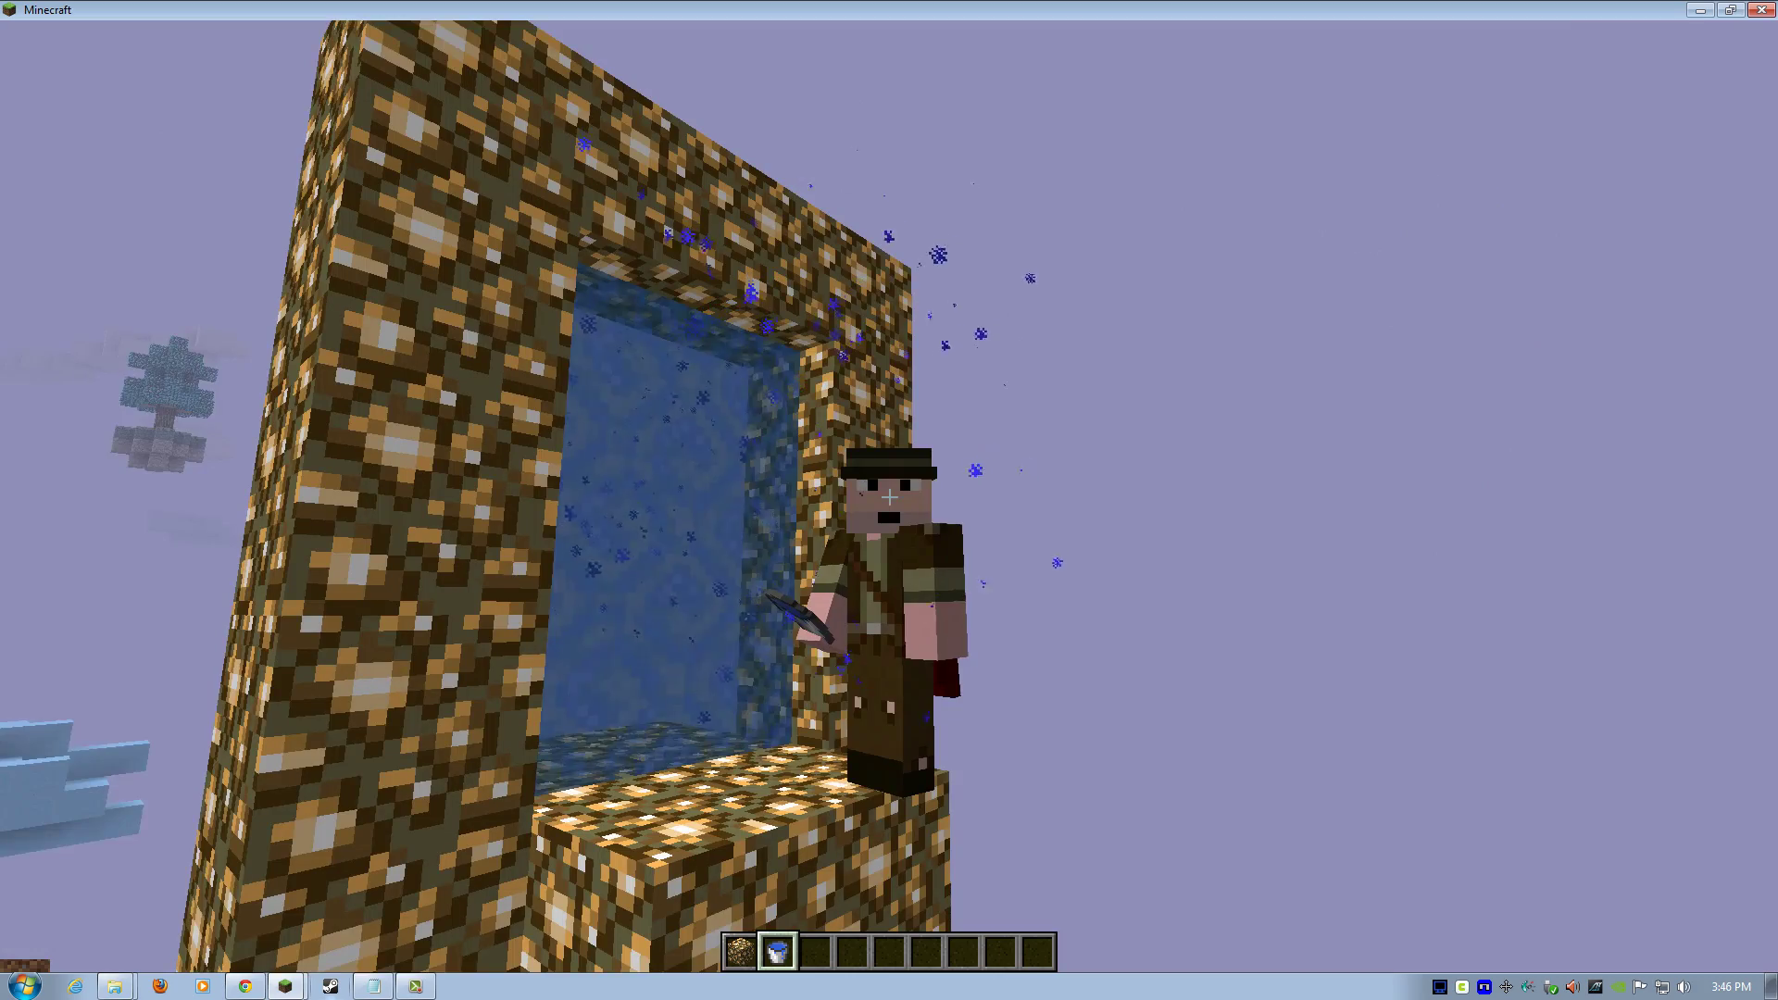